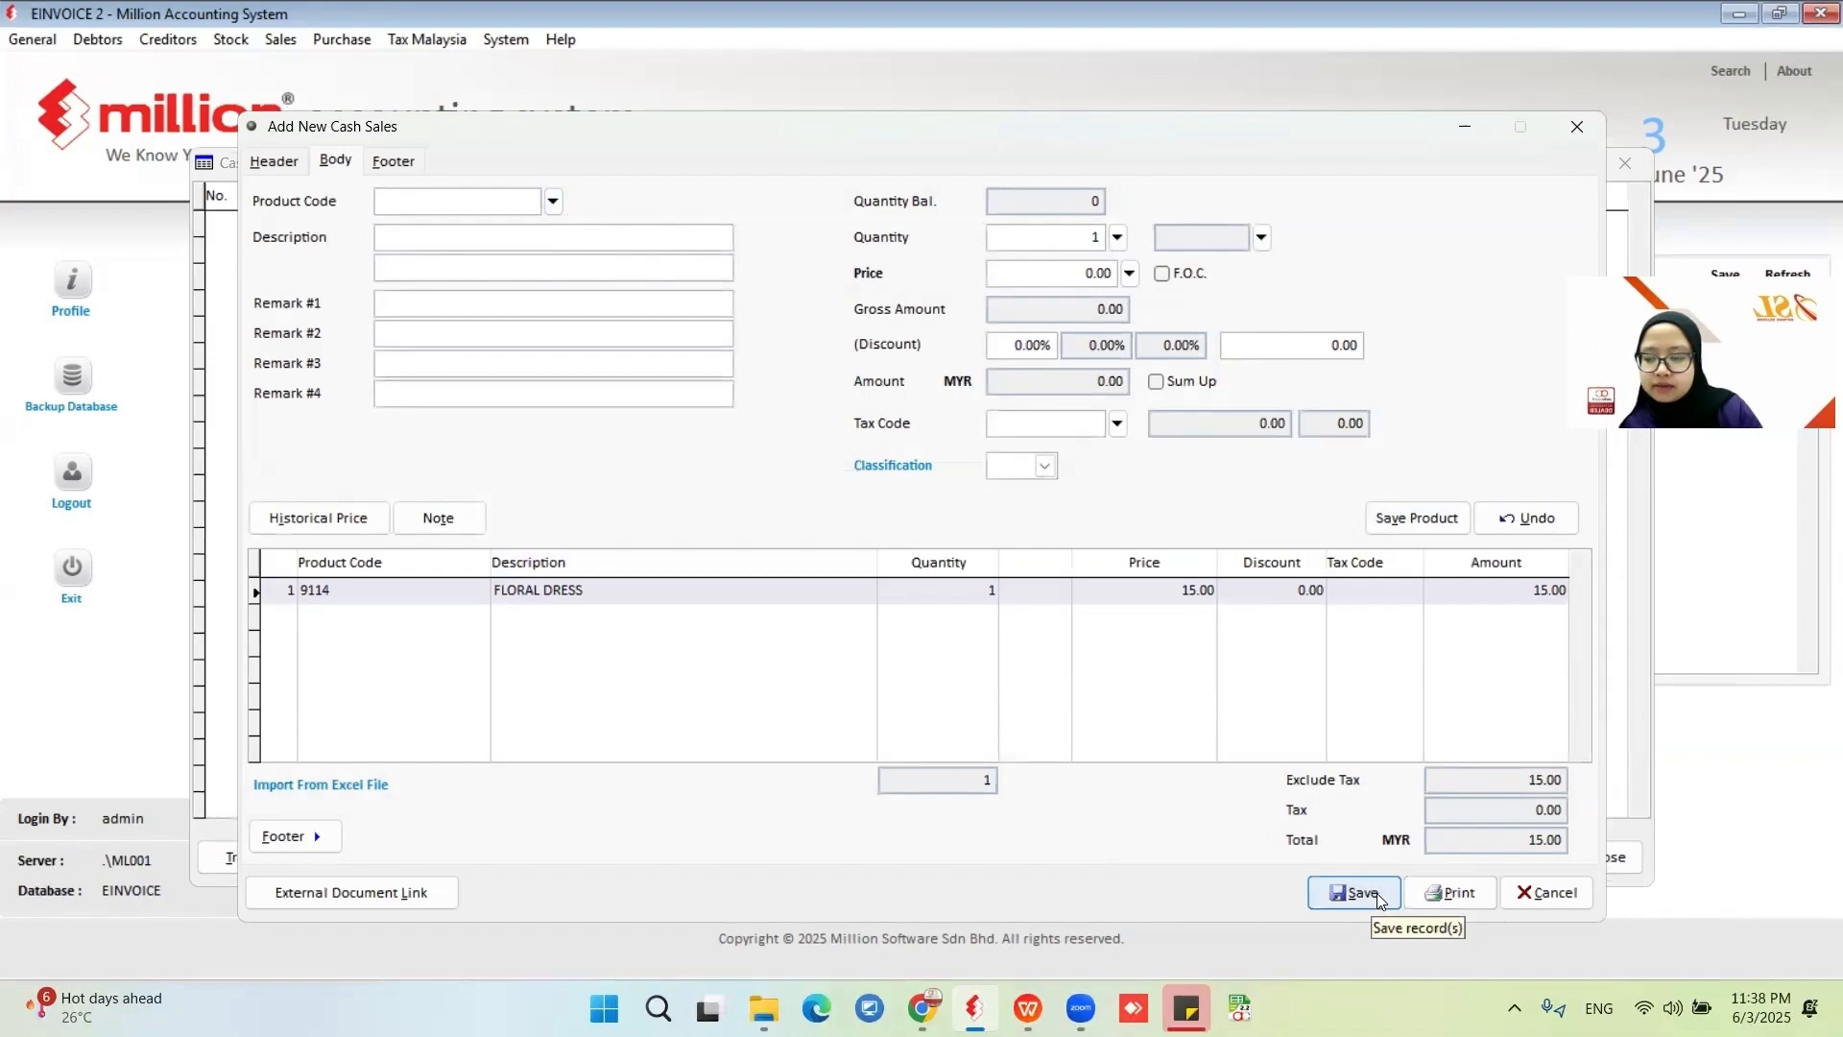
Save the FLORAL DRESS cash sale and accept the cash payment of 15.00.
{"action": "left_click", "coordinate": [1379, 899]}
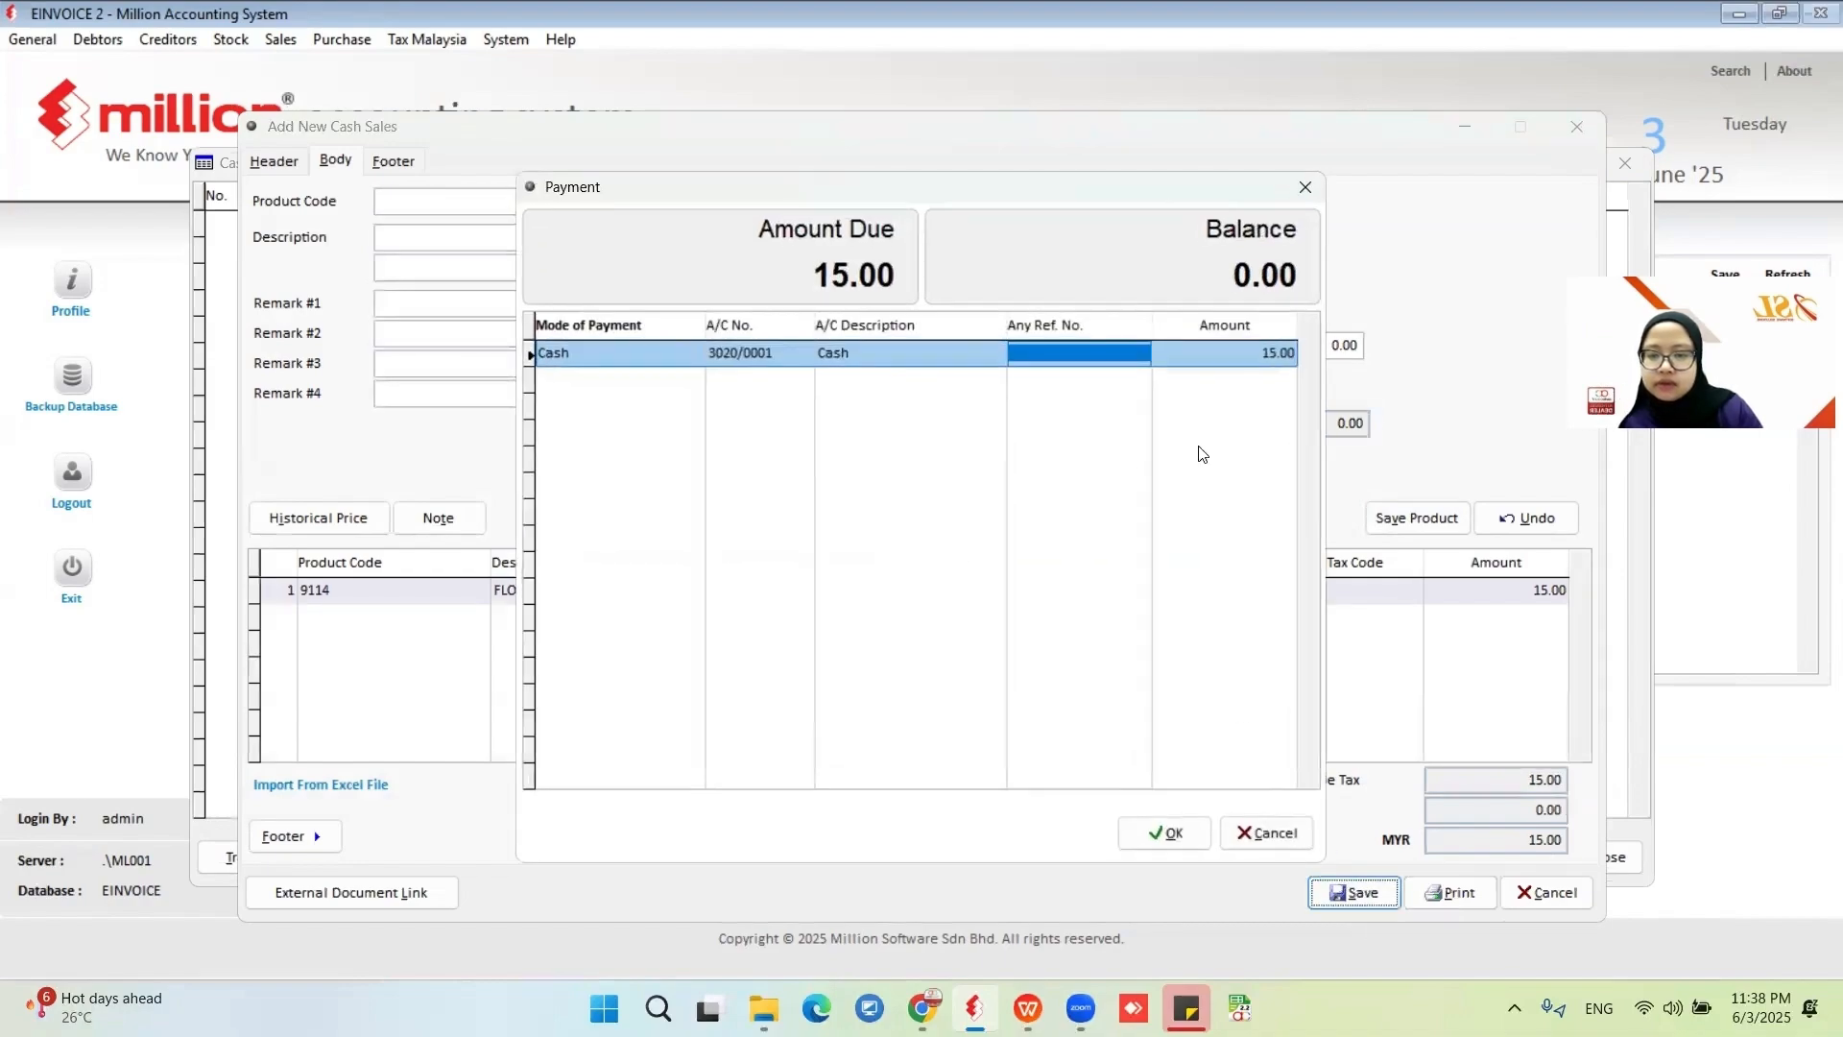
{"action": "left_click", "coordinate": [1165, 834]}
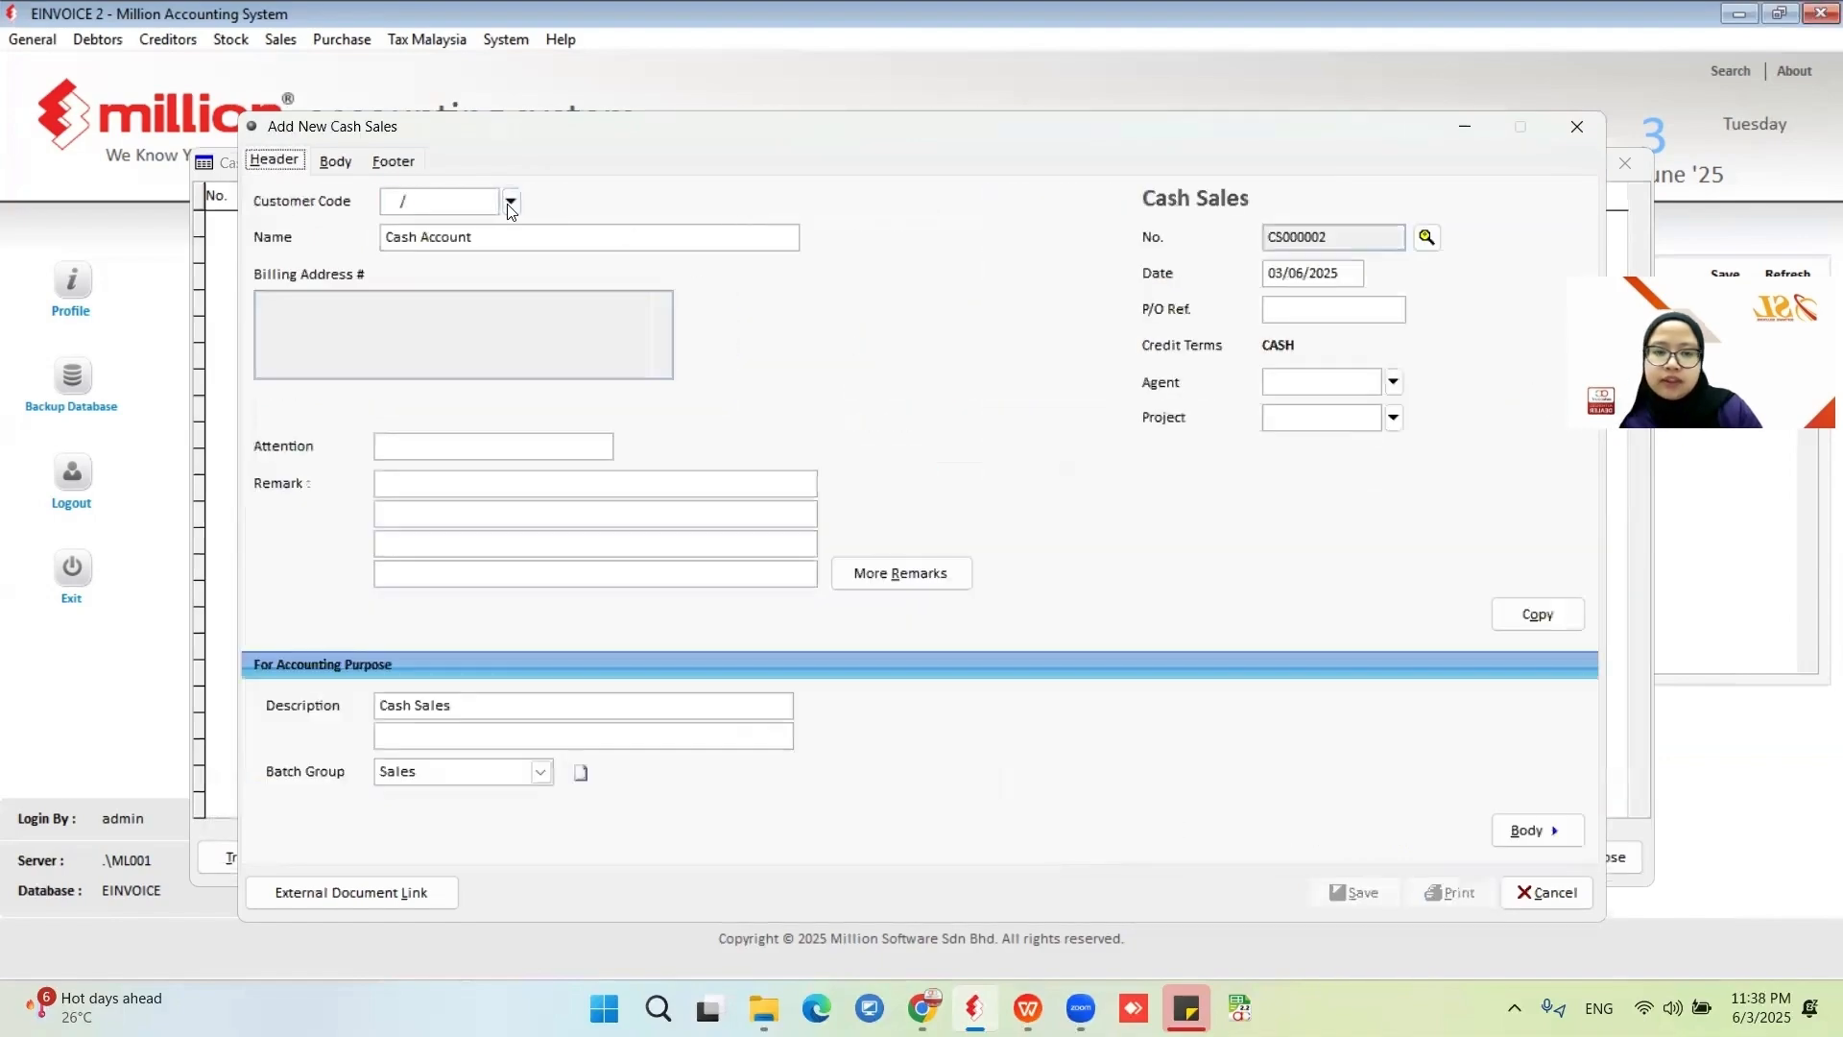
Add product 3636 SAMSUNG 771 as an item line in the next cash sale and save it with cash payment.
{"action": "left_click", "coordinate": [333, 163]}
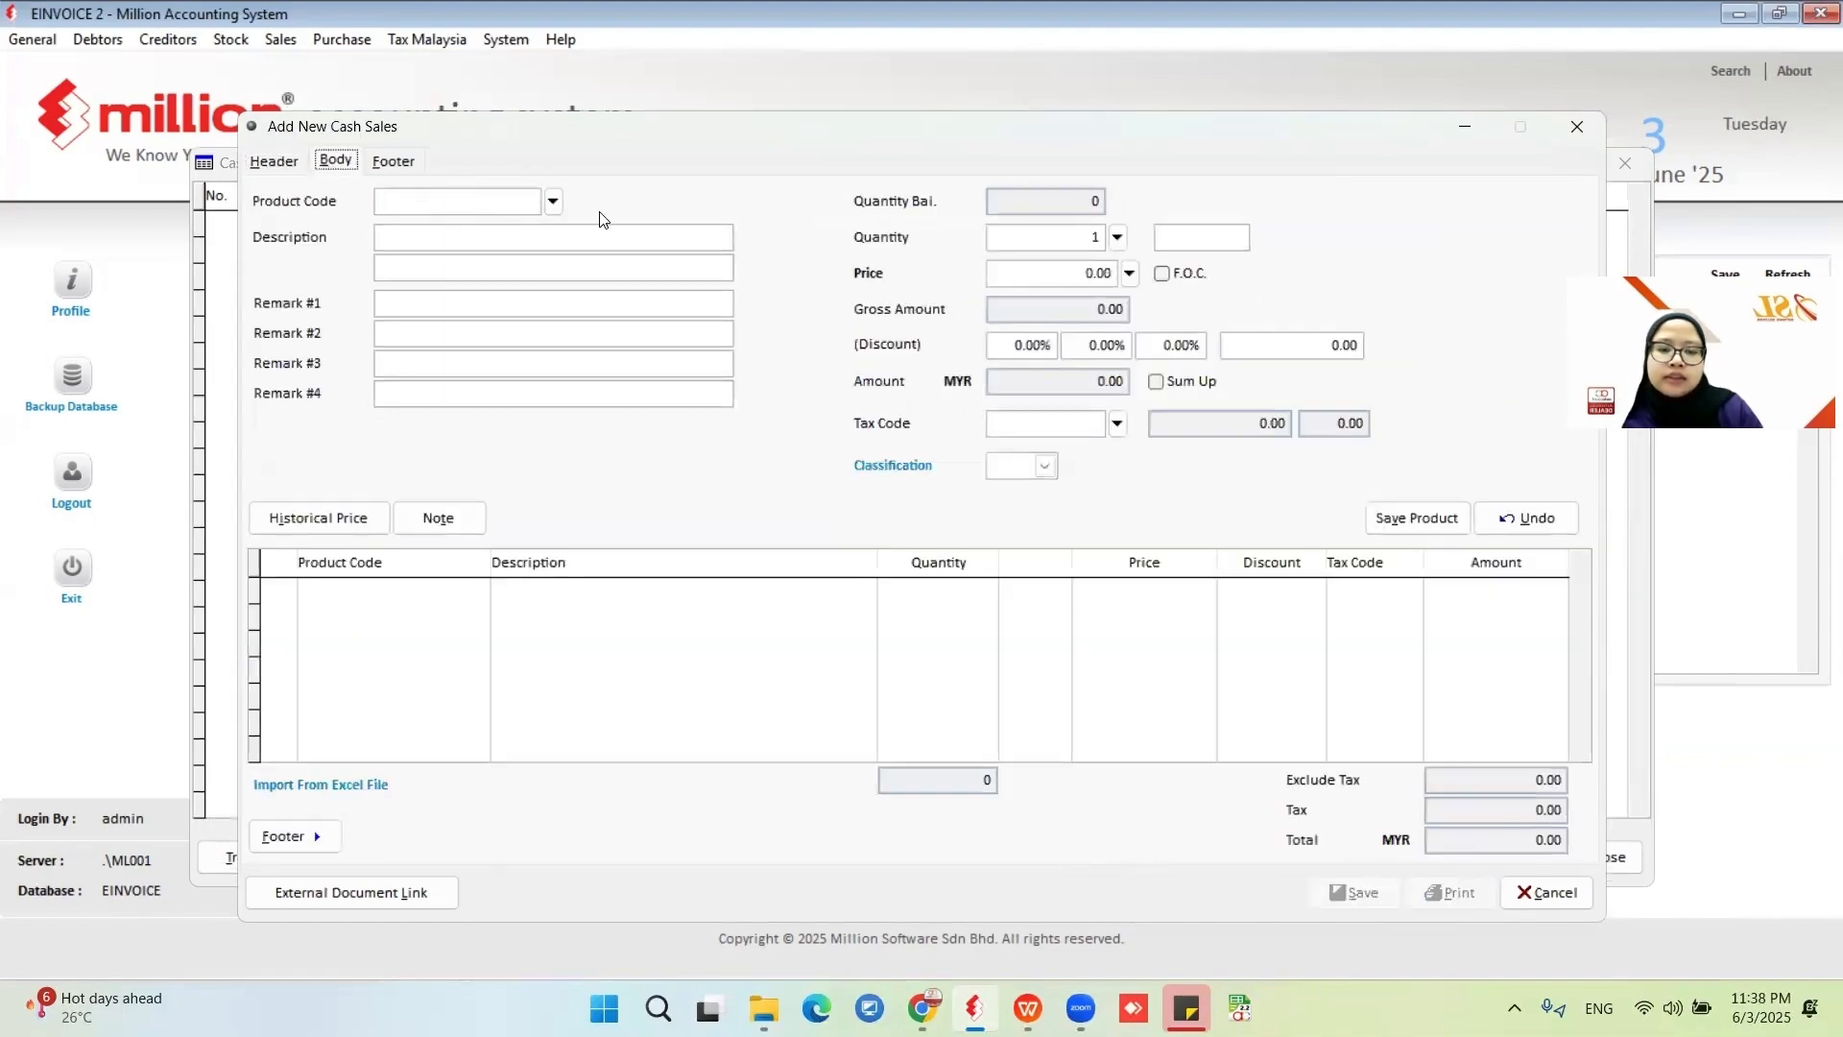
{"action": "left_click", "coordinate": [554, 203]}
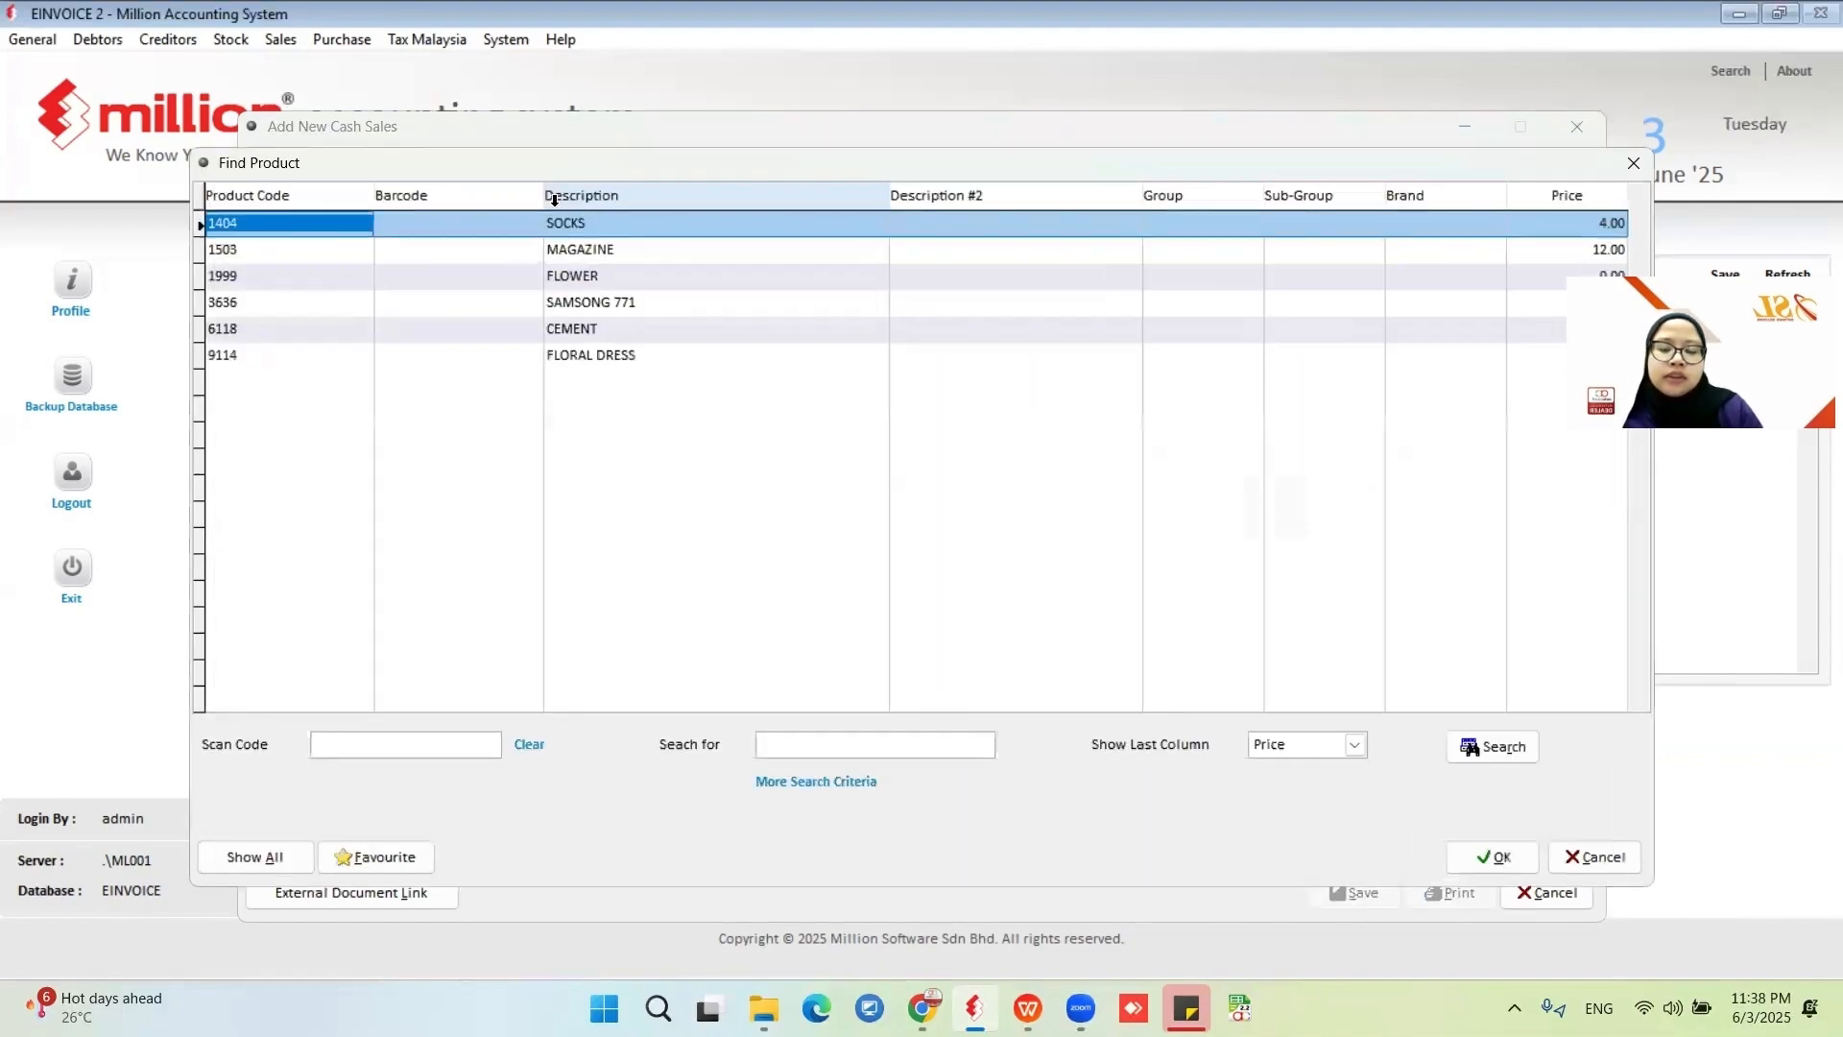
{"action": "left_click", "coordinate": [589, 301]}
{"action": "left_click", "coordinate": [1524, 857]}
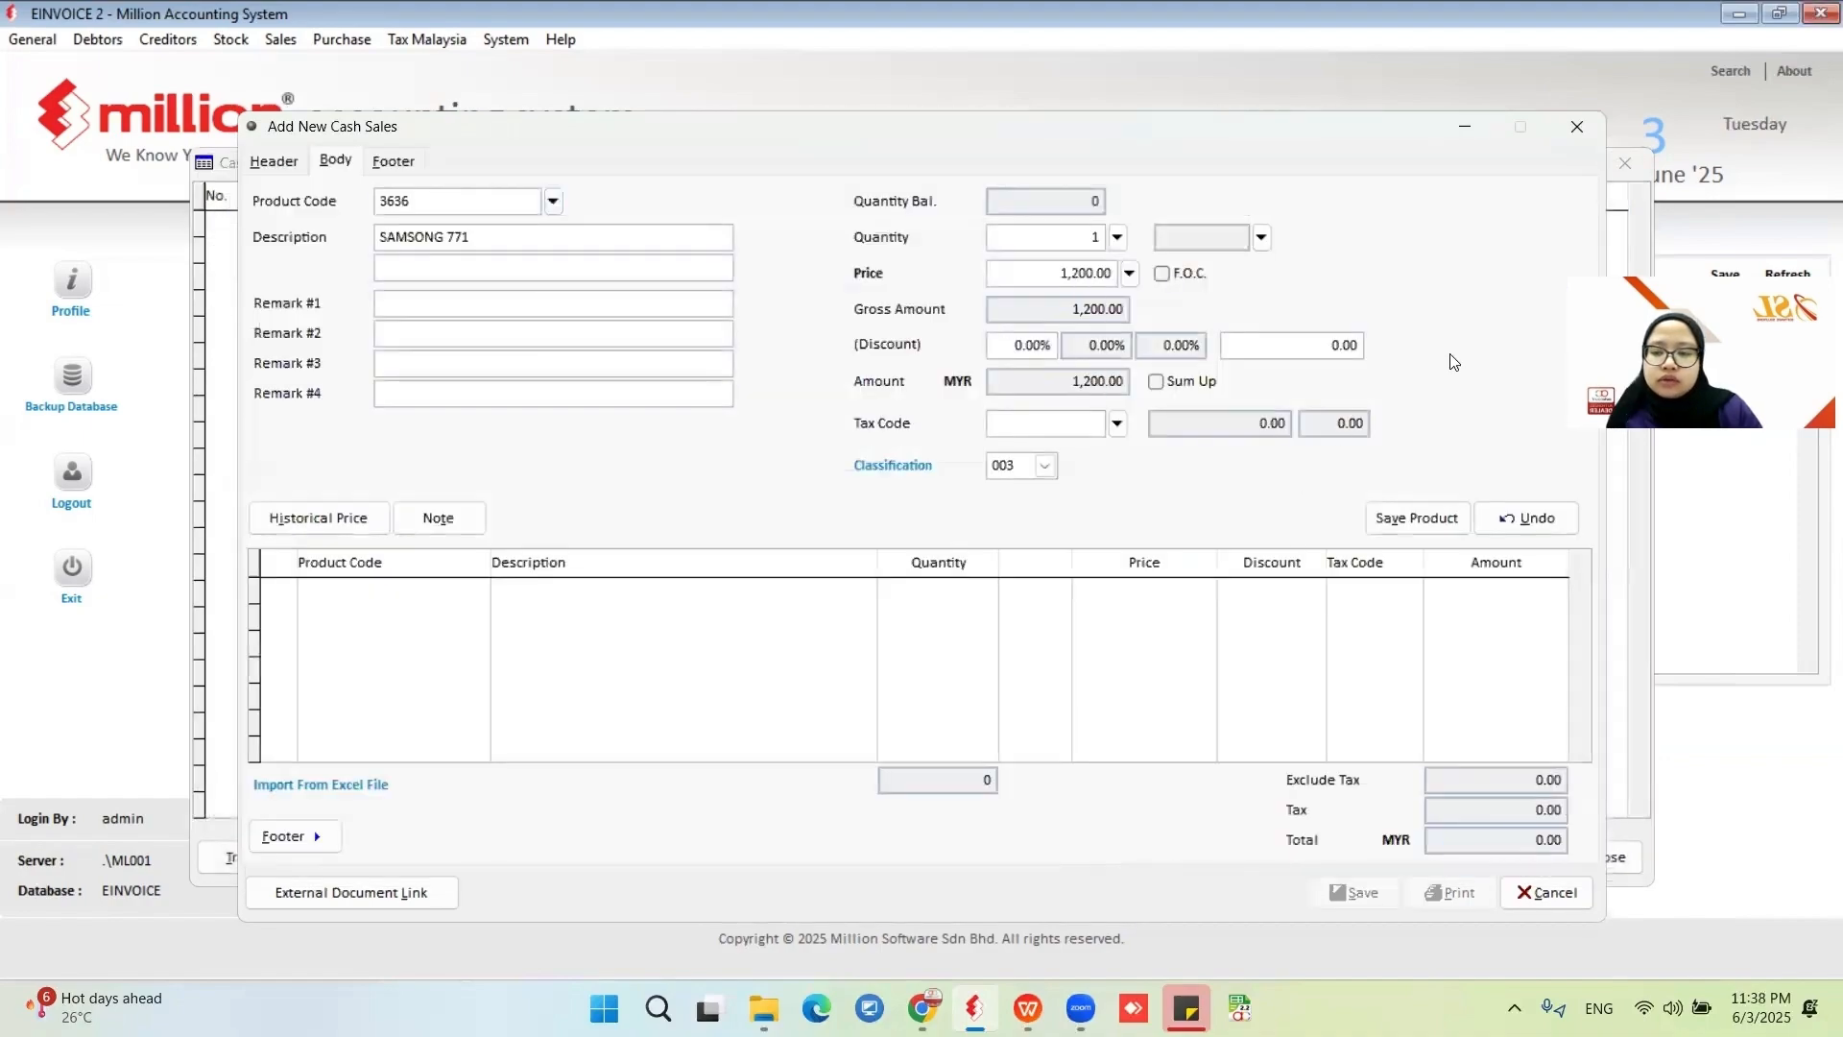
{"action": "left_click", "coordinate": [1428, 524]}
{"action": "left_click", "coordinate": [1354, 893]}
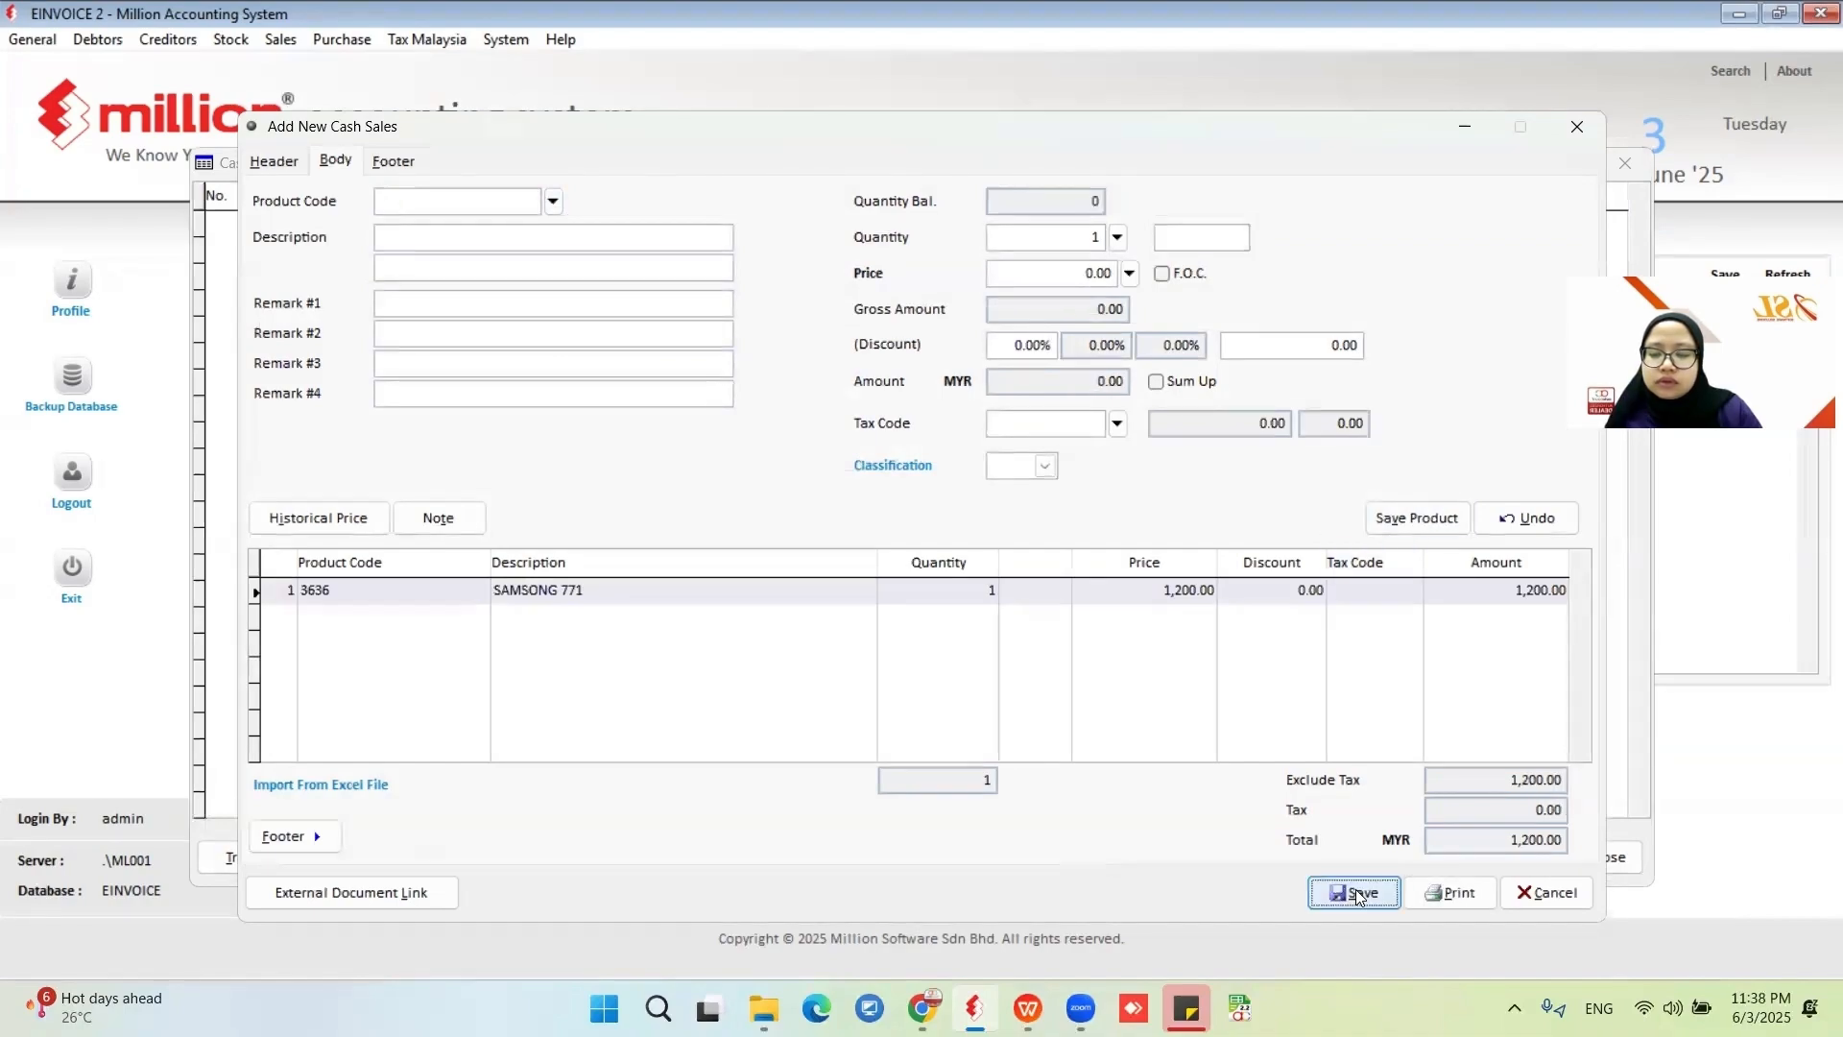
{"action": "left_click", "coordinate": [1164, 832]}
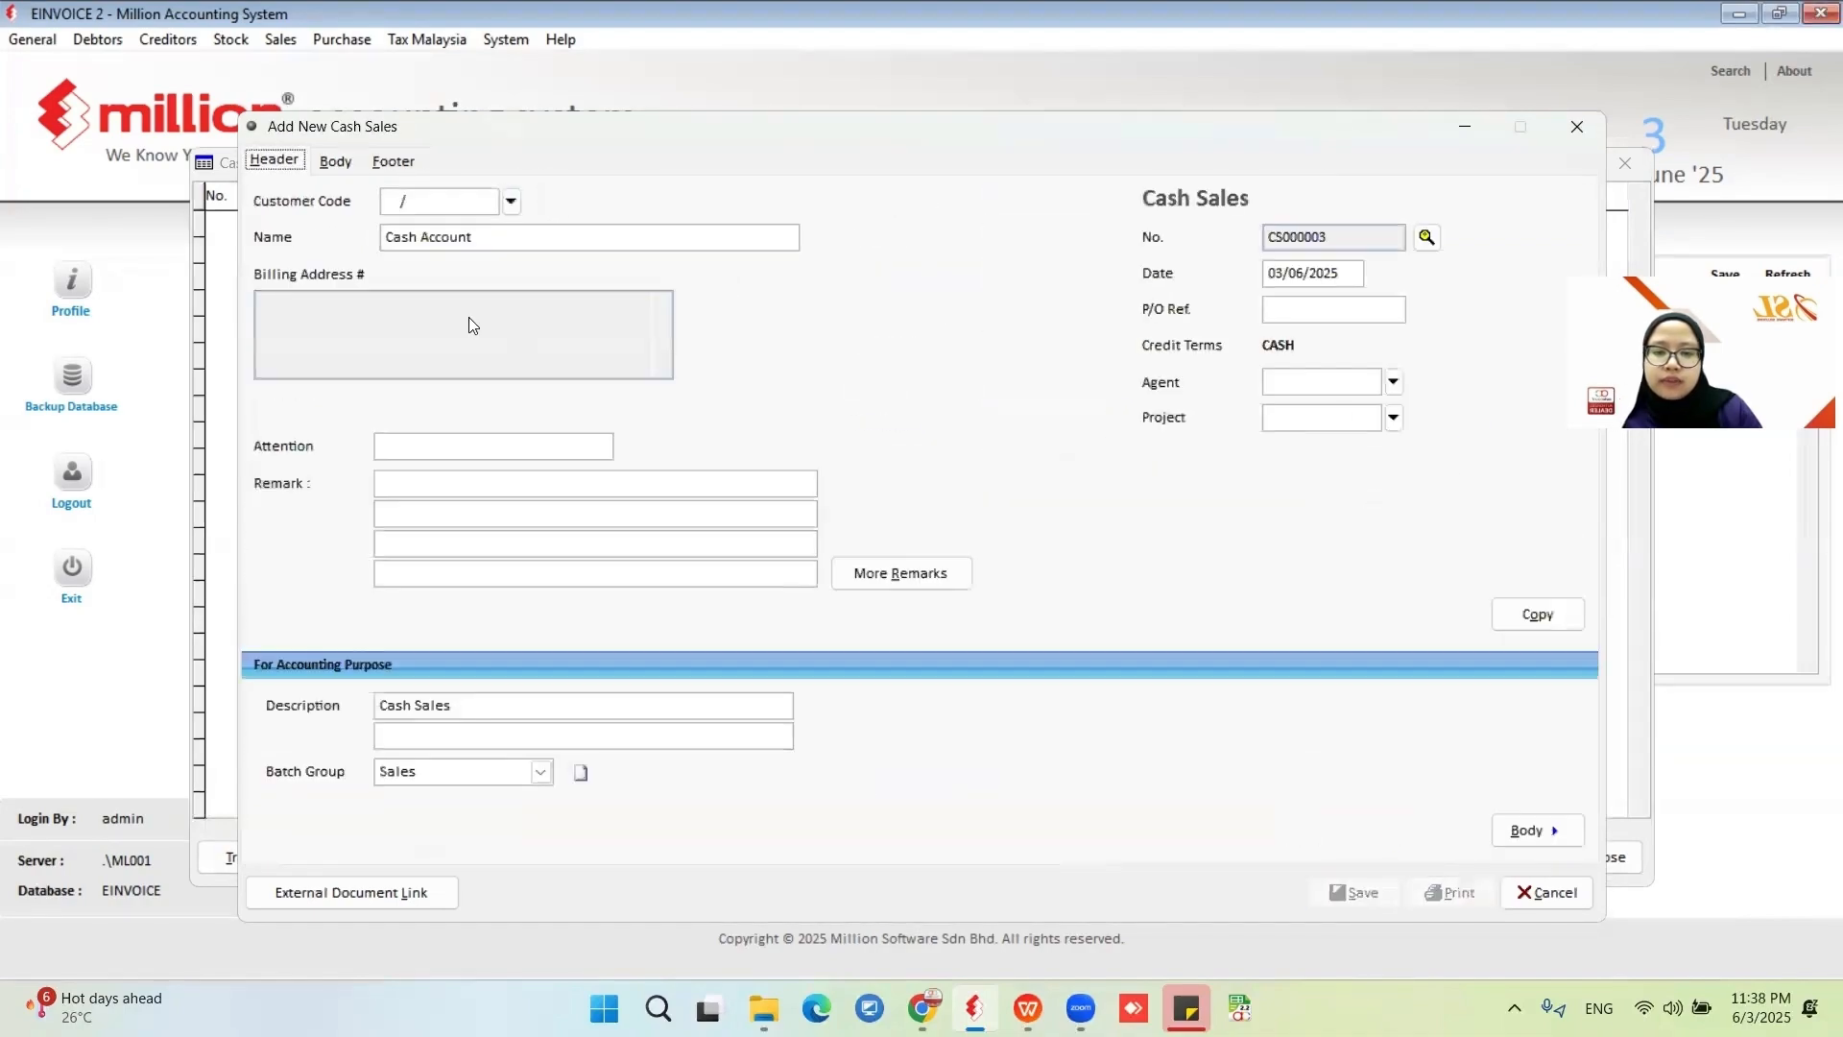
Add product 9114 FLORAL DRESS as an item line in the next cash sale and save it with cash payment.
{"action": "left_click", "coordinate": [340, 161]}
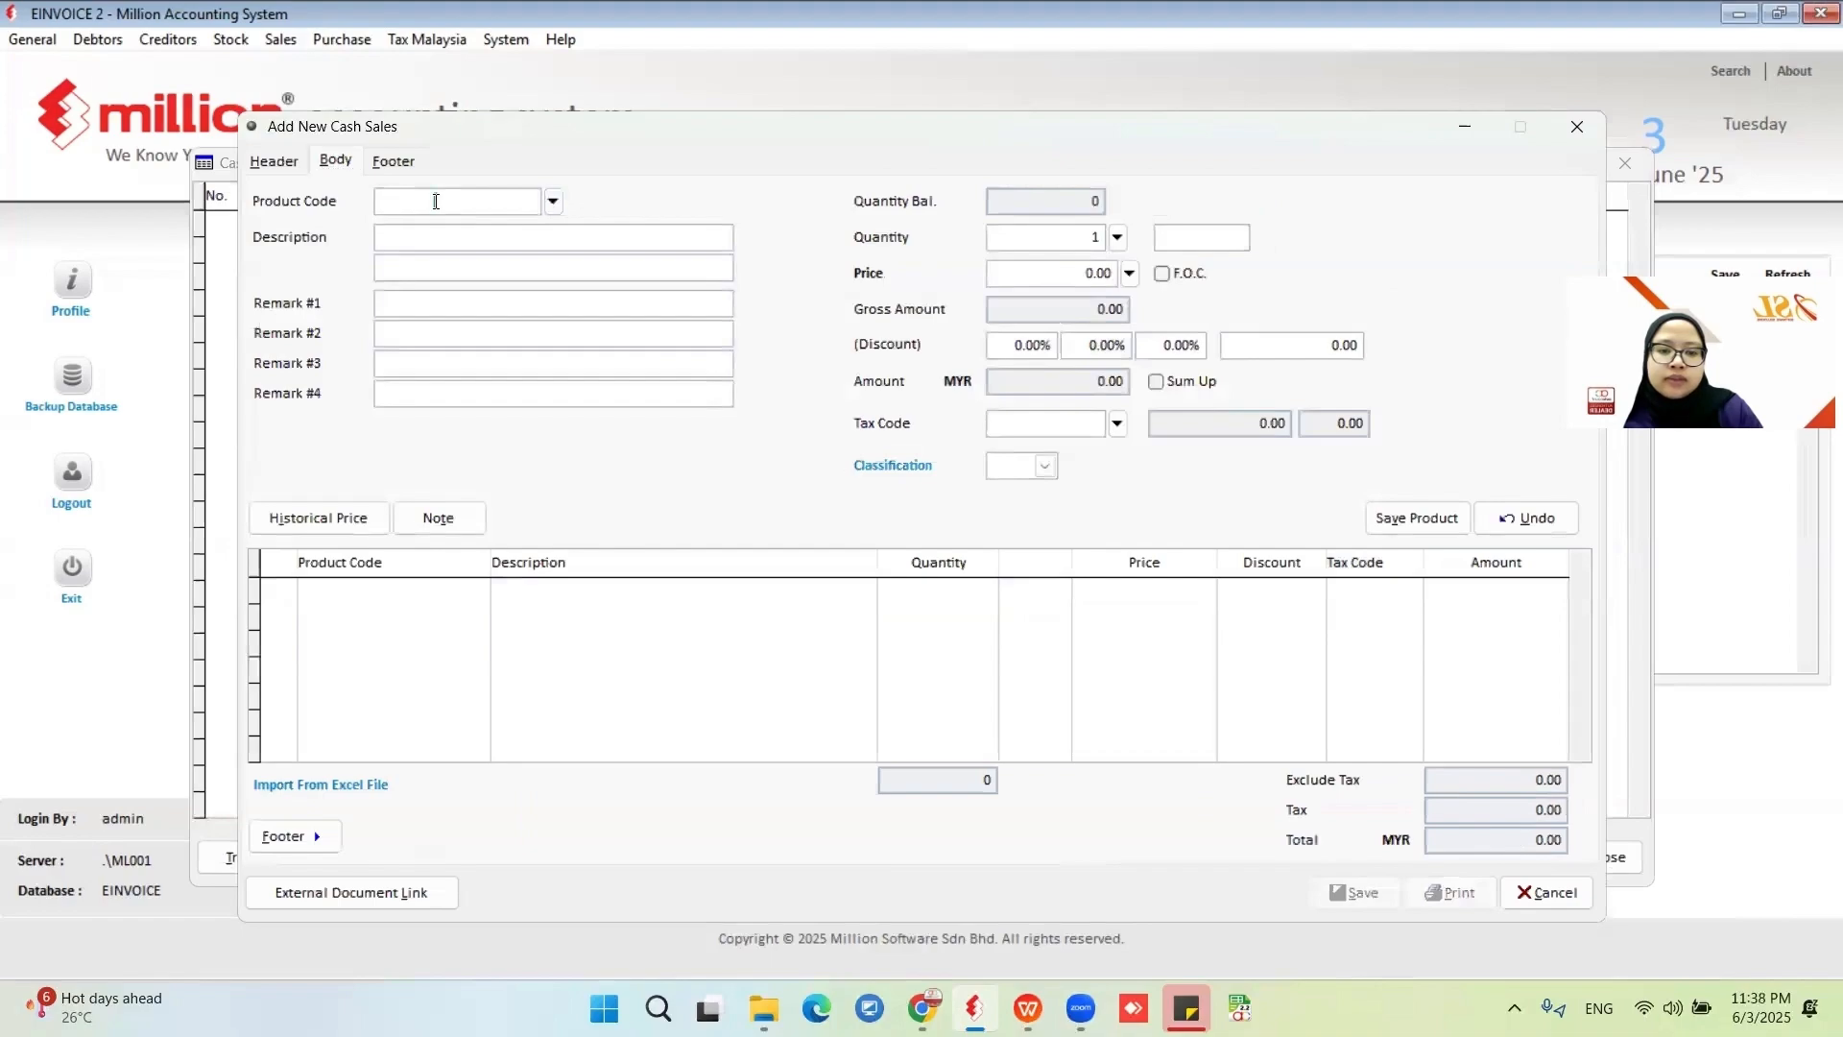
{"action": "left_click", "coordinate": [553, 204]}
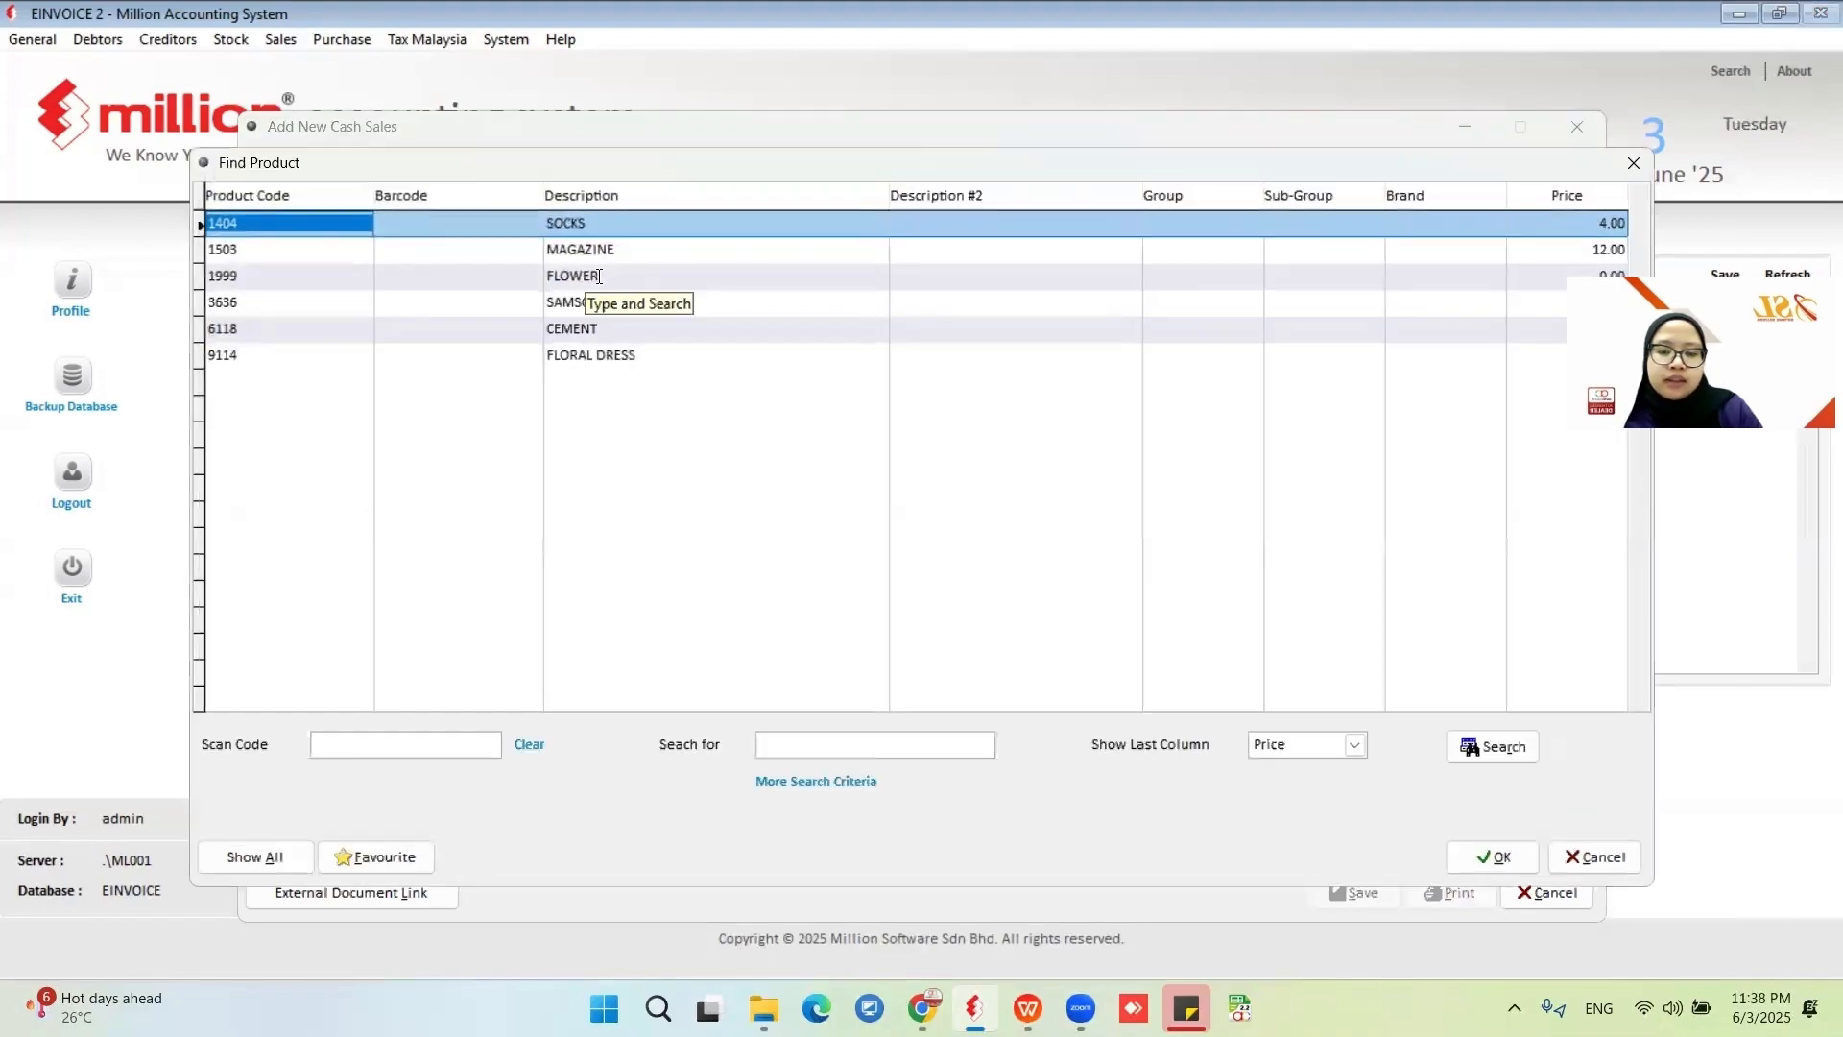
{"action": "left_click", "coordinate": [605, 354]}
{"action": "left_click", "coordinate": [1483, 856]}
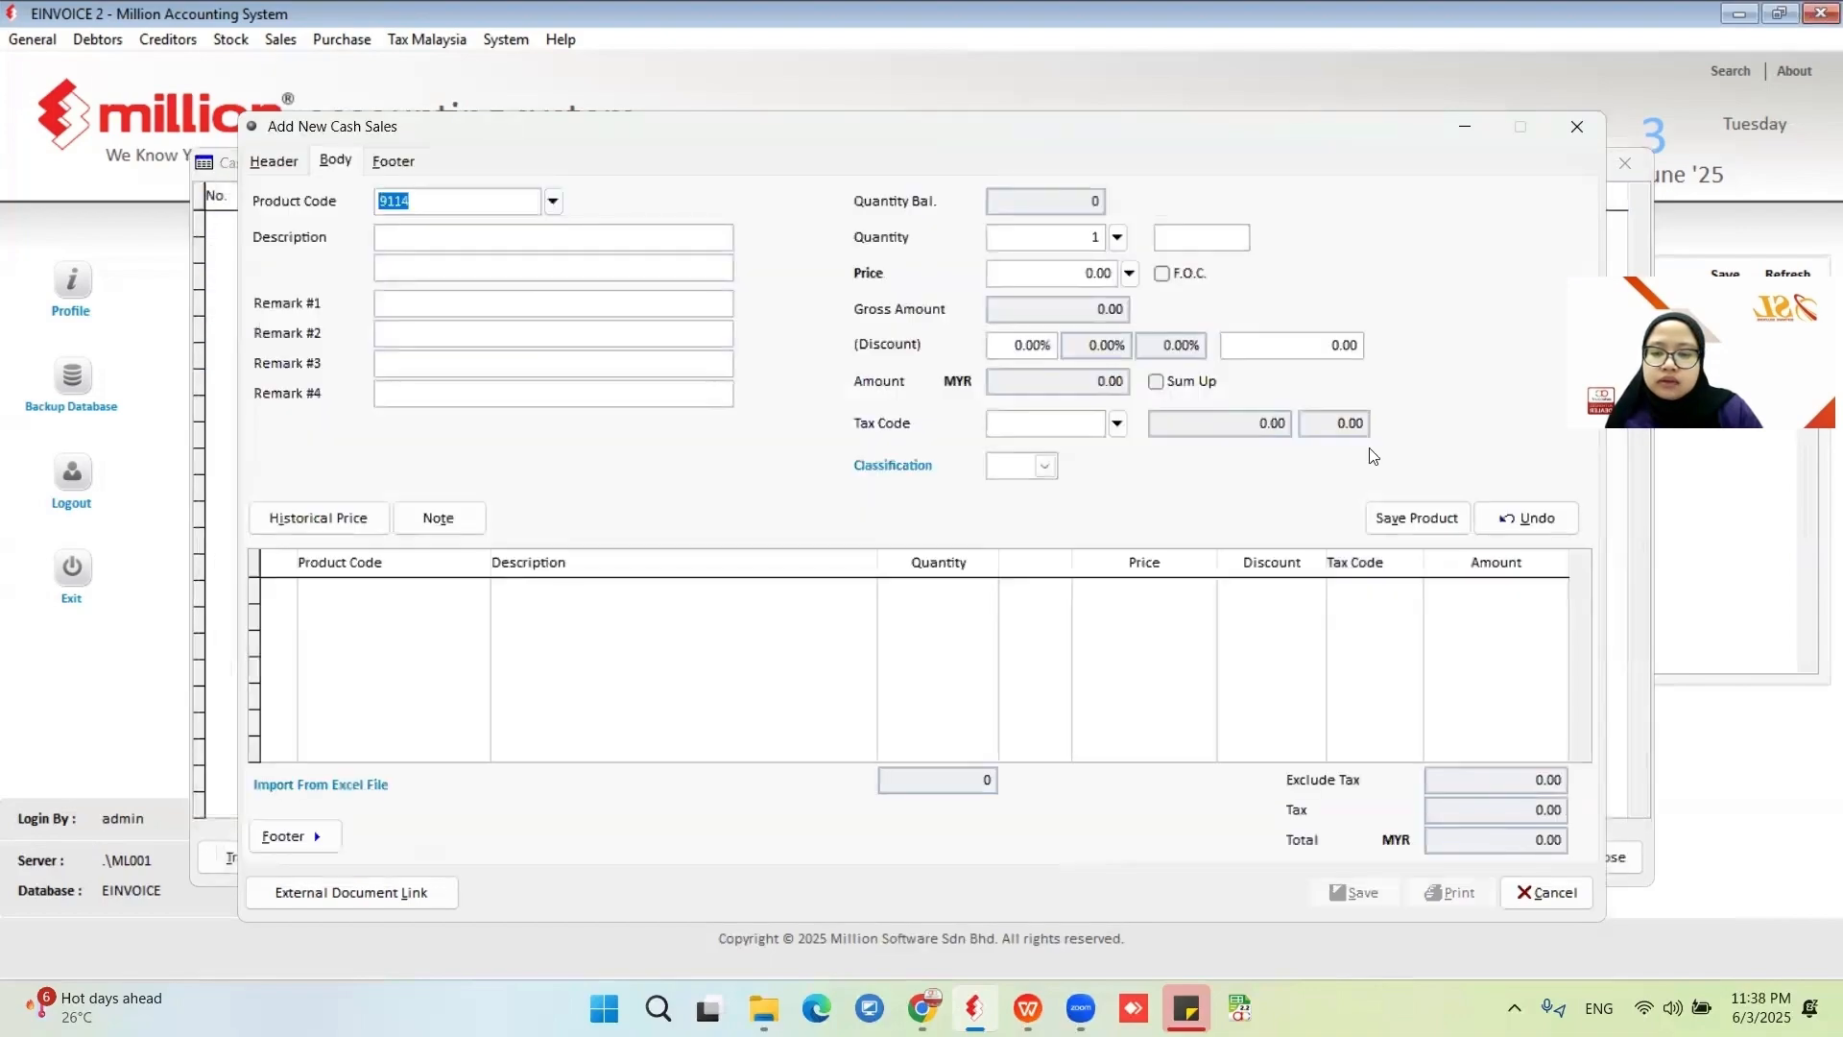
{"action": "left_click", "coordinate": [1413, 524]}
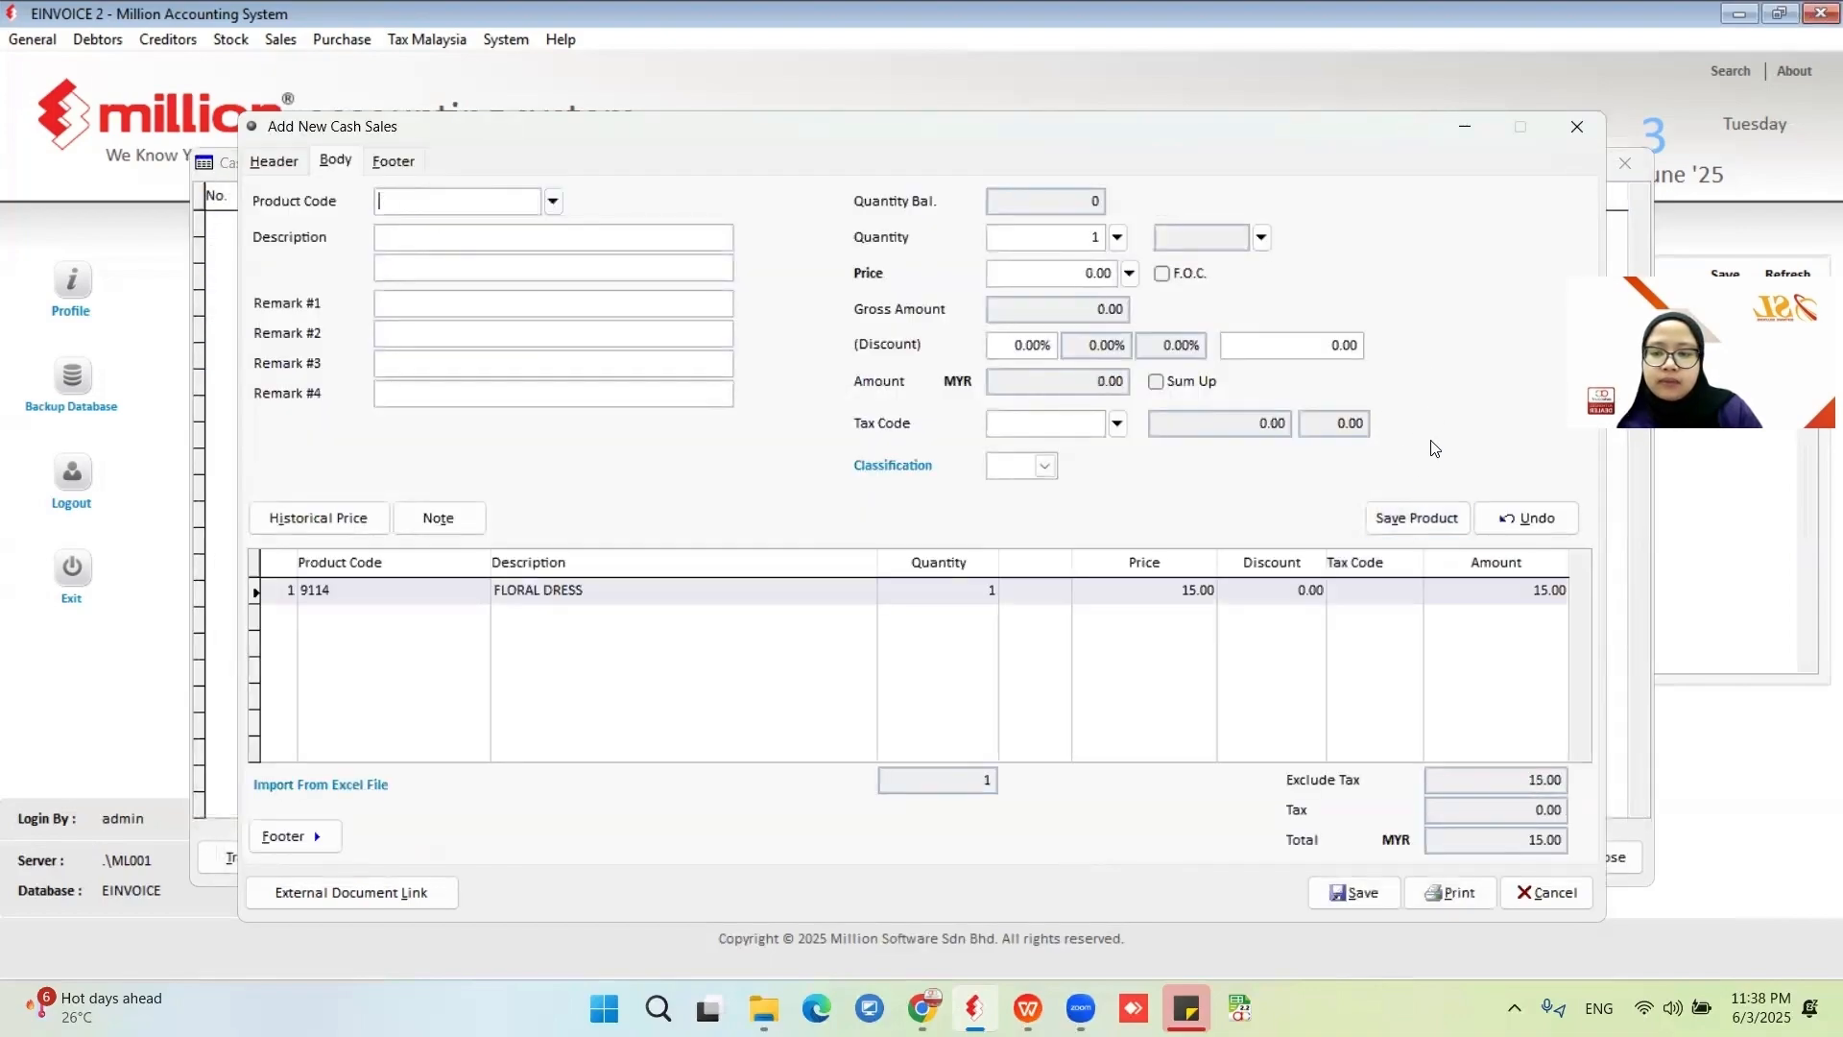
{"action": "left_click", "coordinate": [1354, 892]}
{"action": "left_click", "coordinate": [1152, 833]}
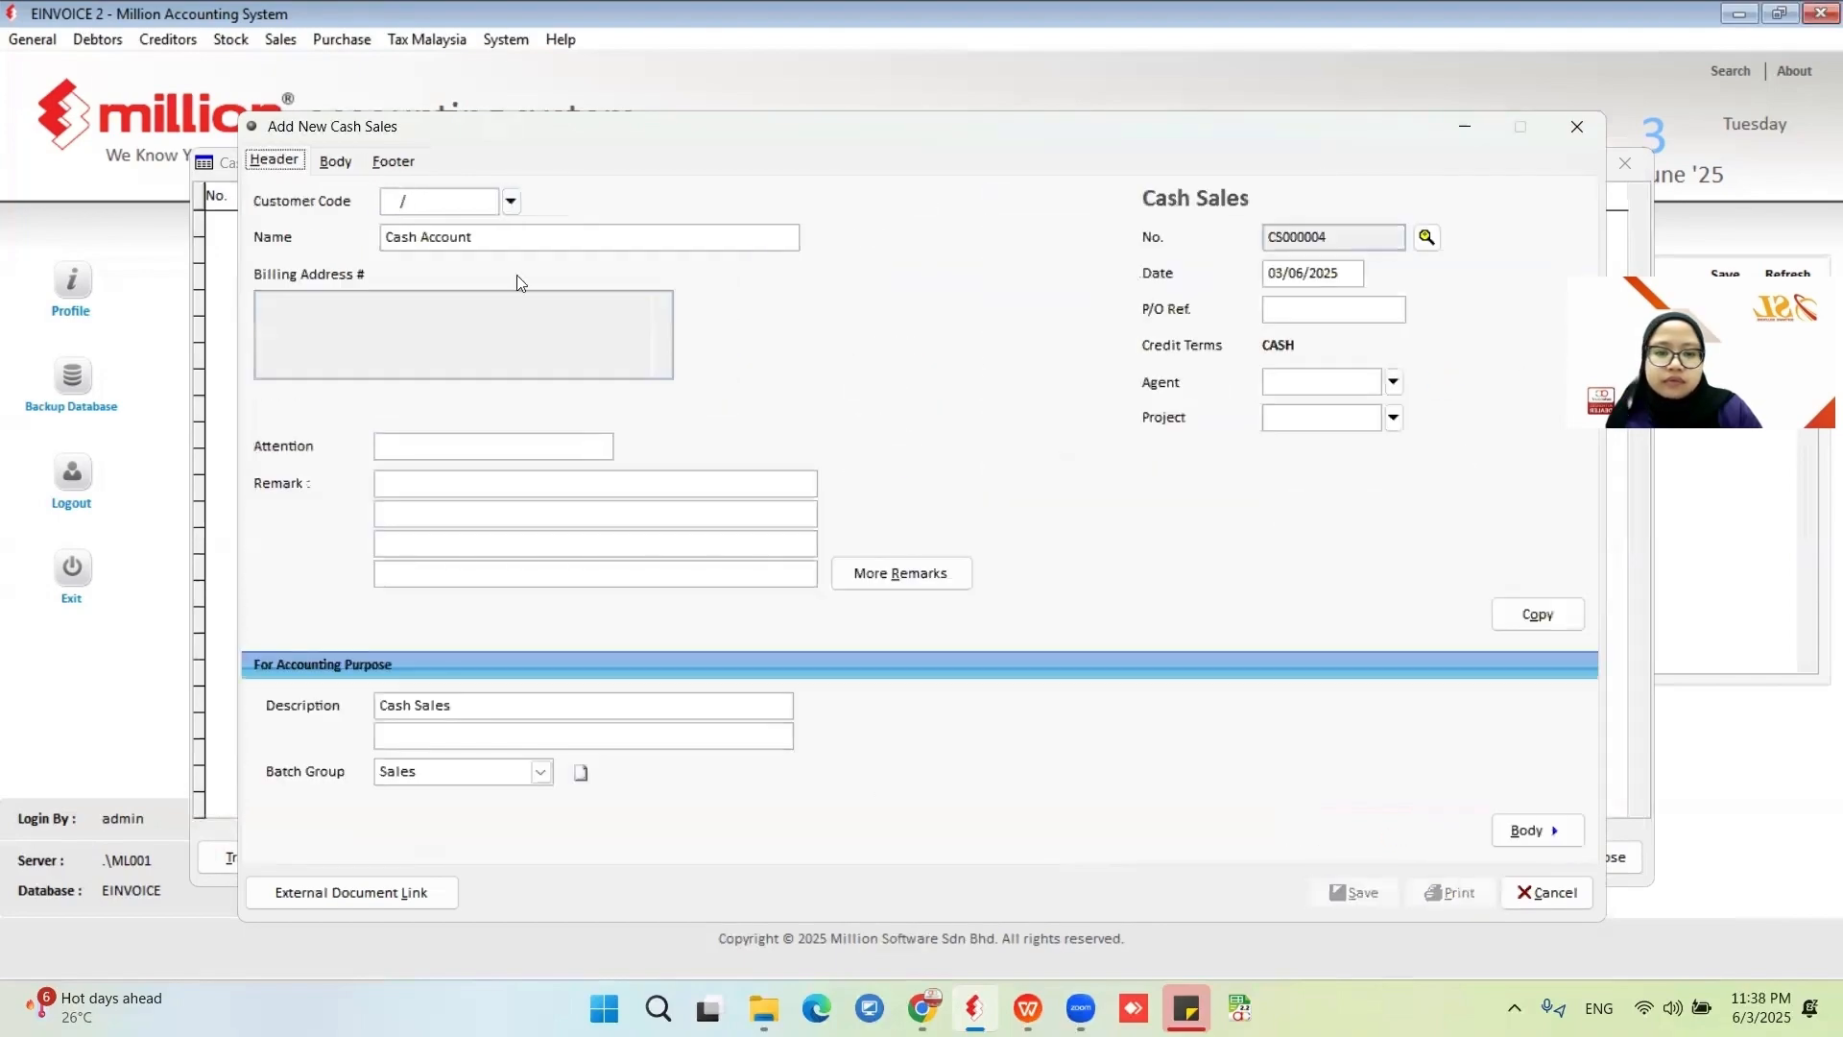
Set the new cash sale's customer to 3000/C003 CASH CUSTOMER.
{"action": "left_click", "coordinate": [512, 201]}
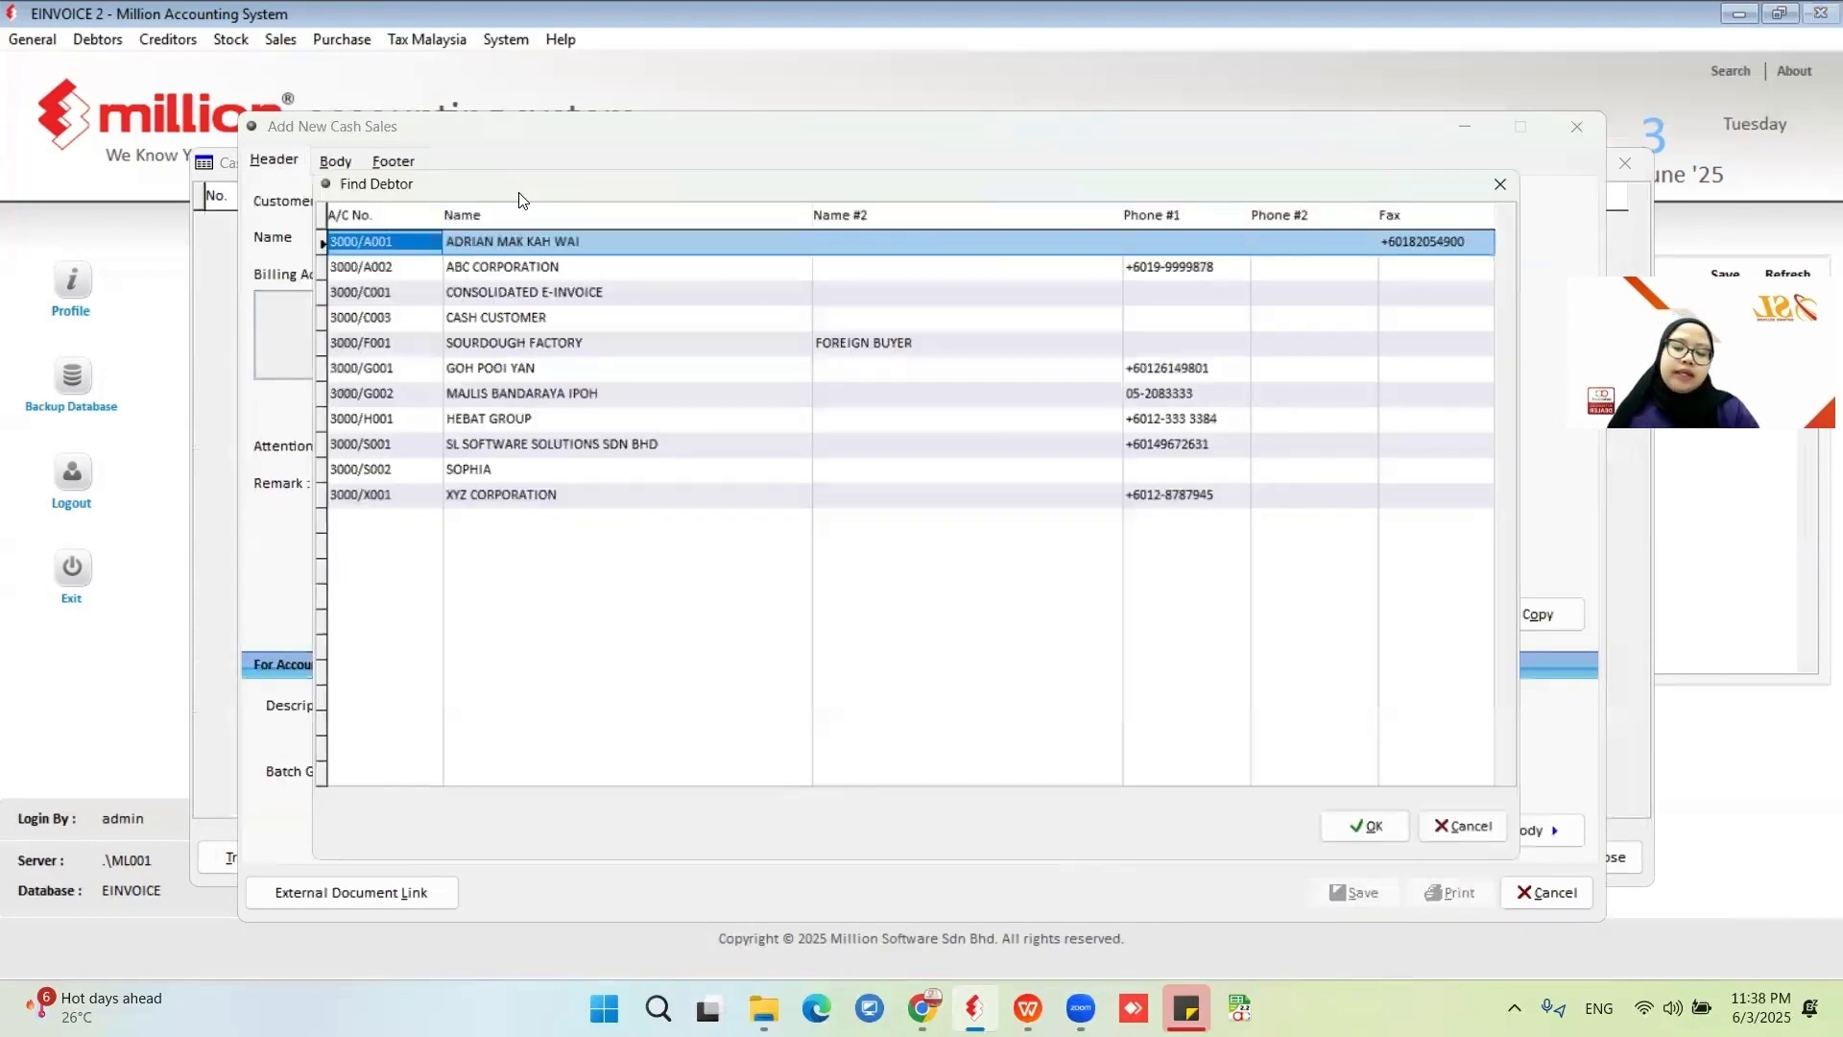
{"action": "left_click", "coordinate": [543, 311]}
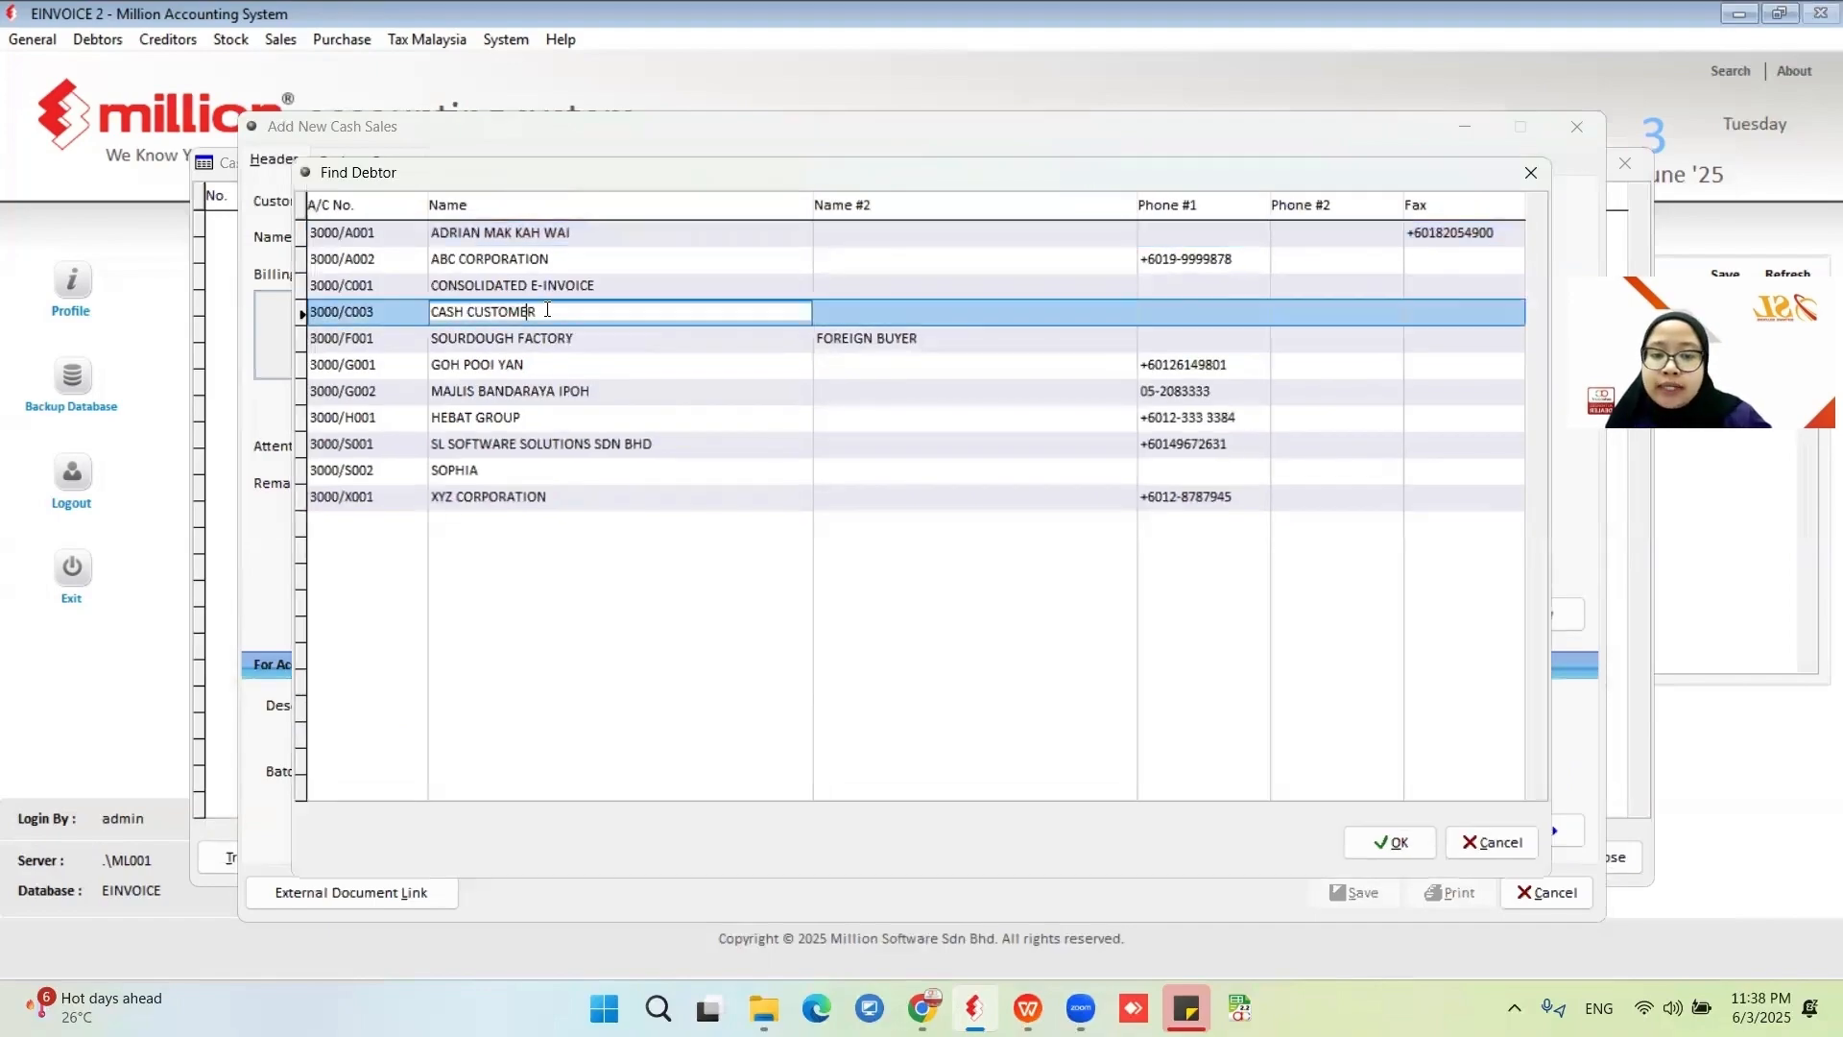
{"action": "left_click", "coordinate": [1375, 838]}
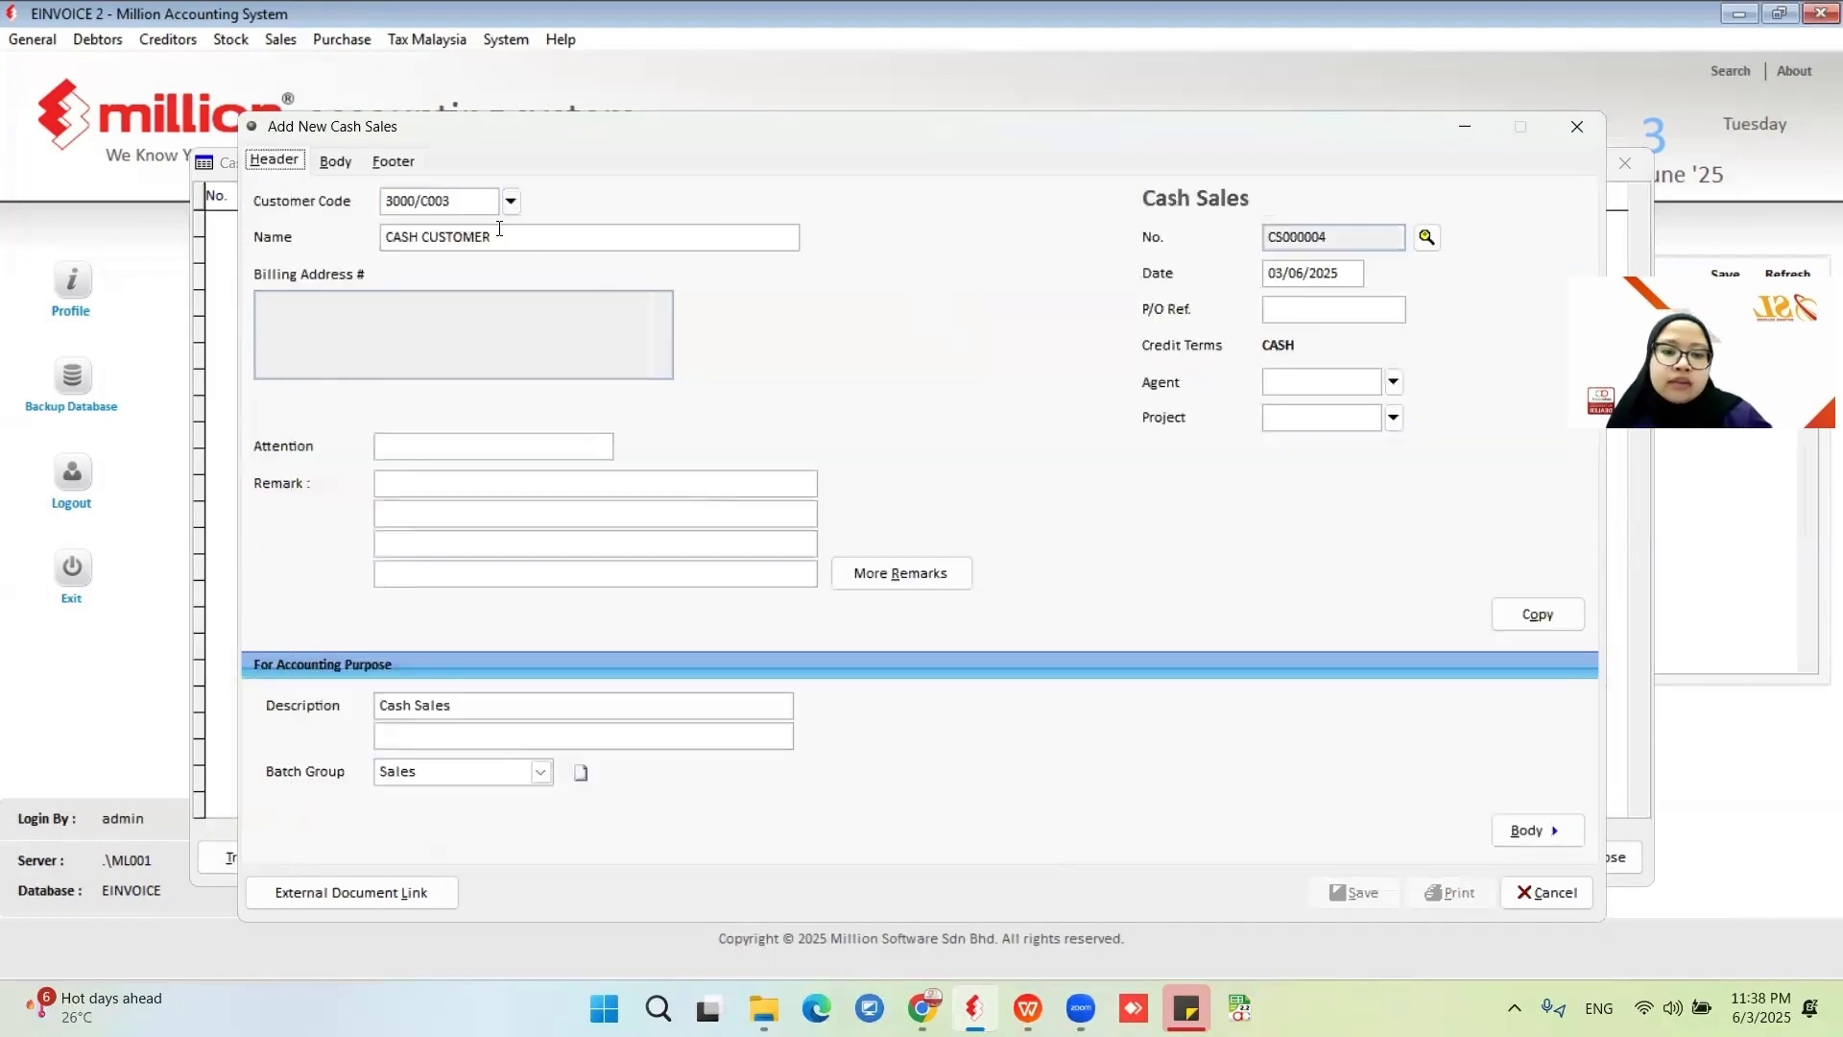
Add product 1999 FLOWER as an item line and save the cash sale with cash payment.
{"action": "left_click", "coordinate": [334, 161]}
{"action": "left_click", "coordinate": [553, 202]}
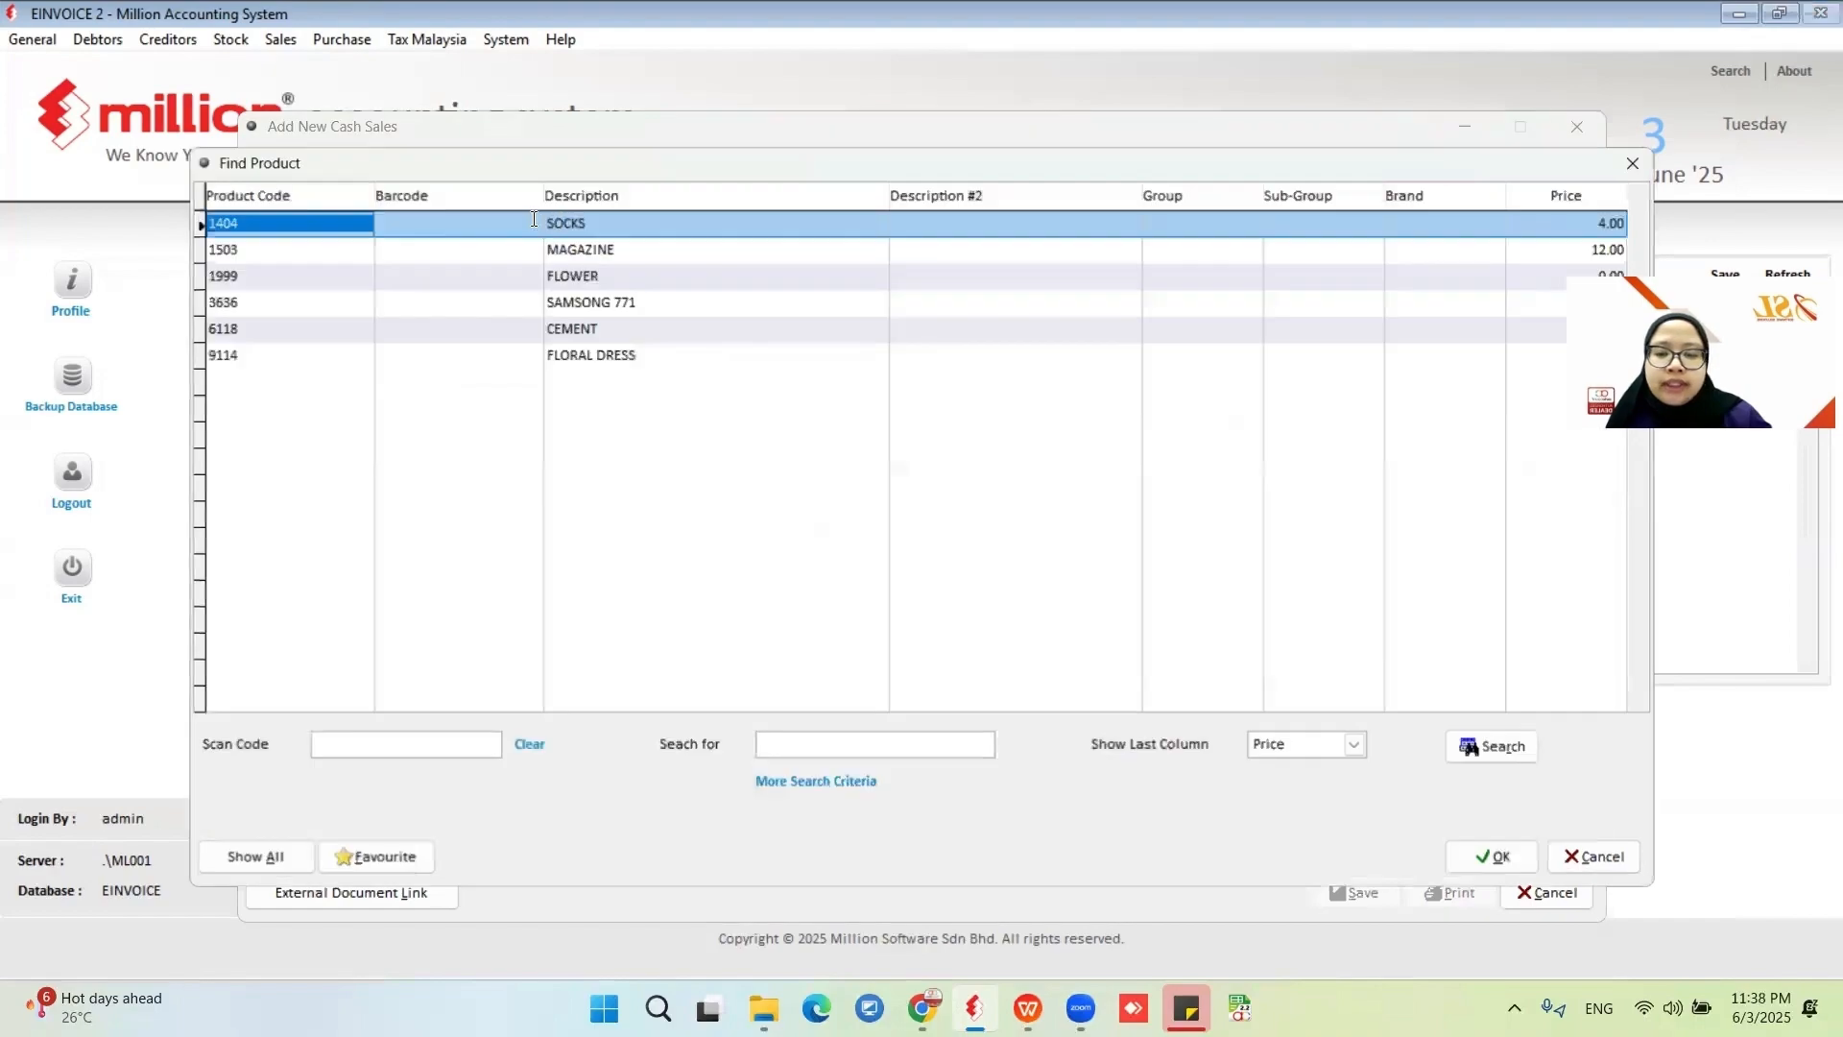
{"action": "left_click", "coordinate": [605, 275]}
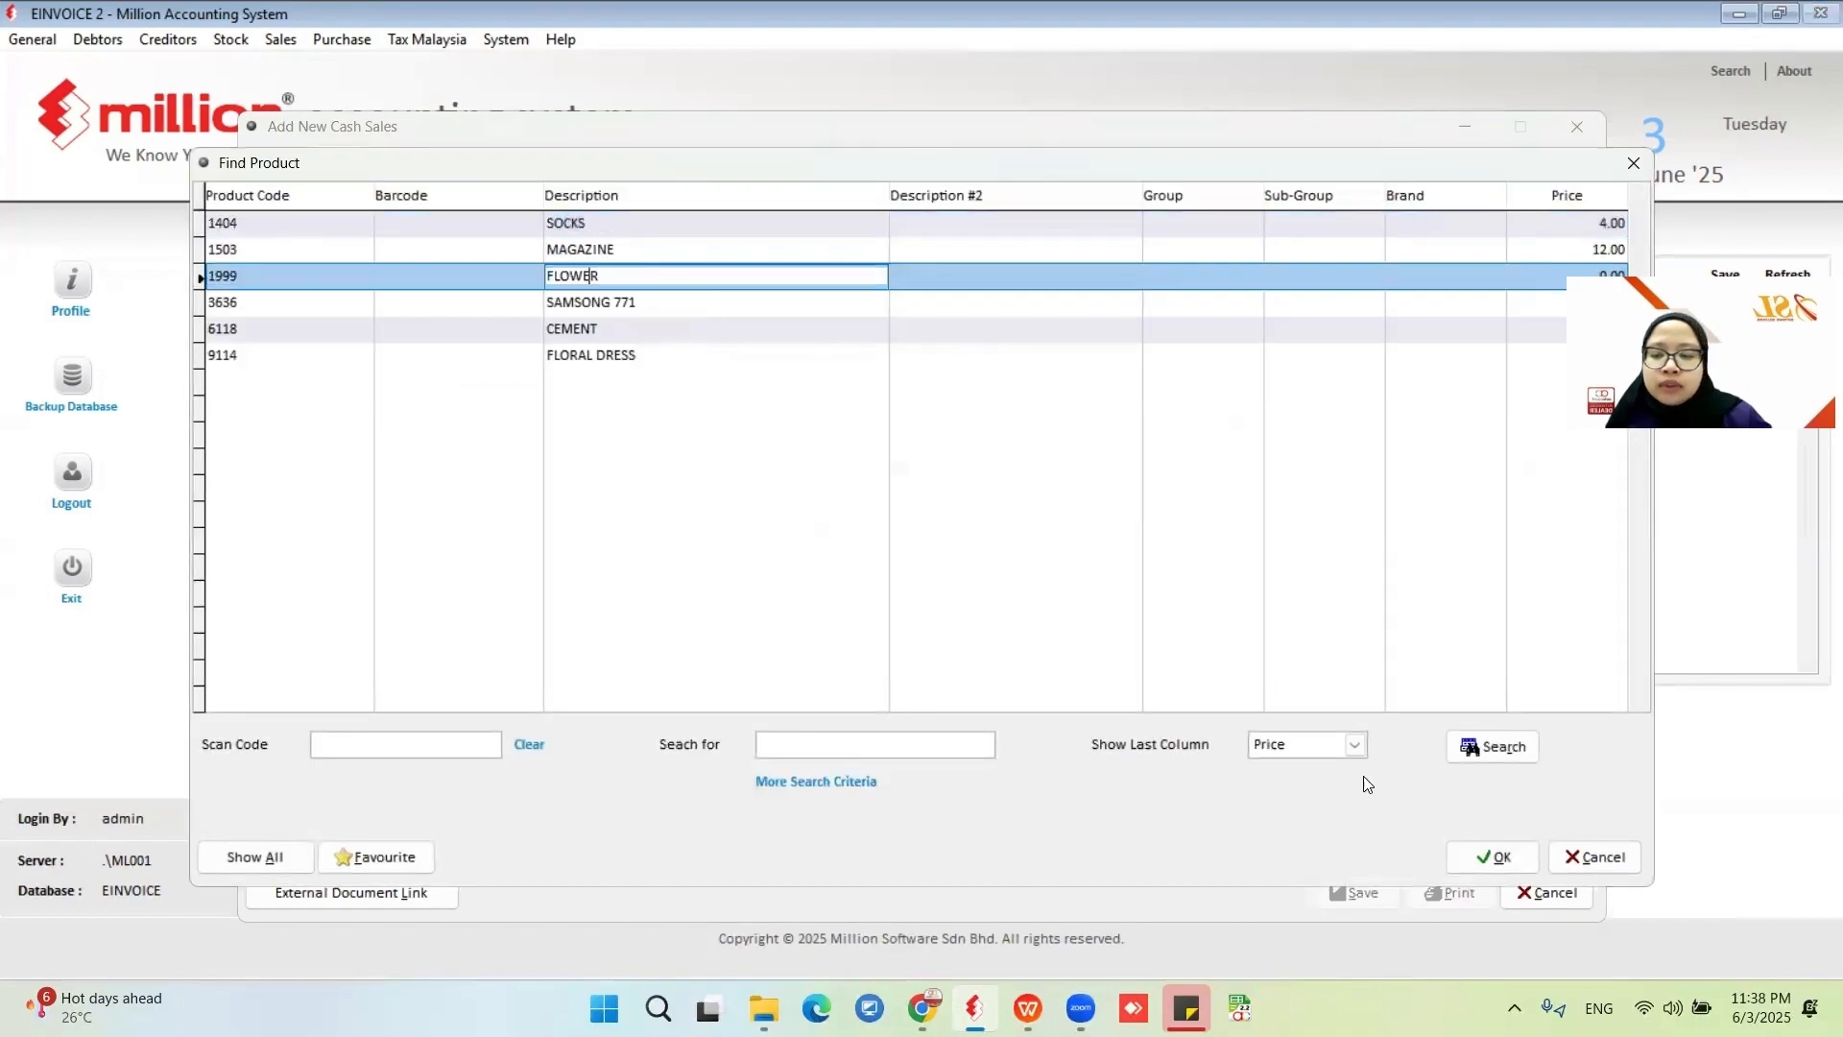
{"action": "left_click", "coordinate": [1491, 856]}
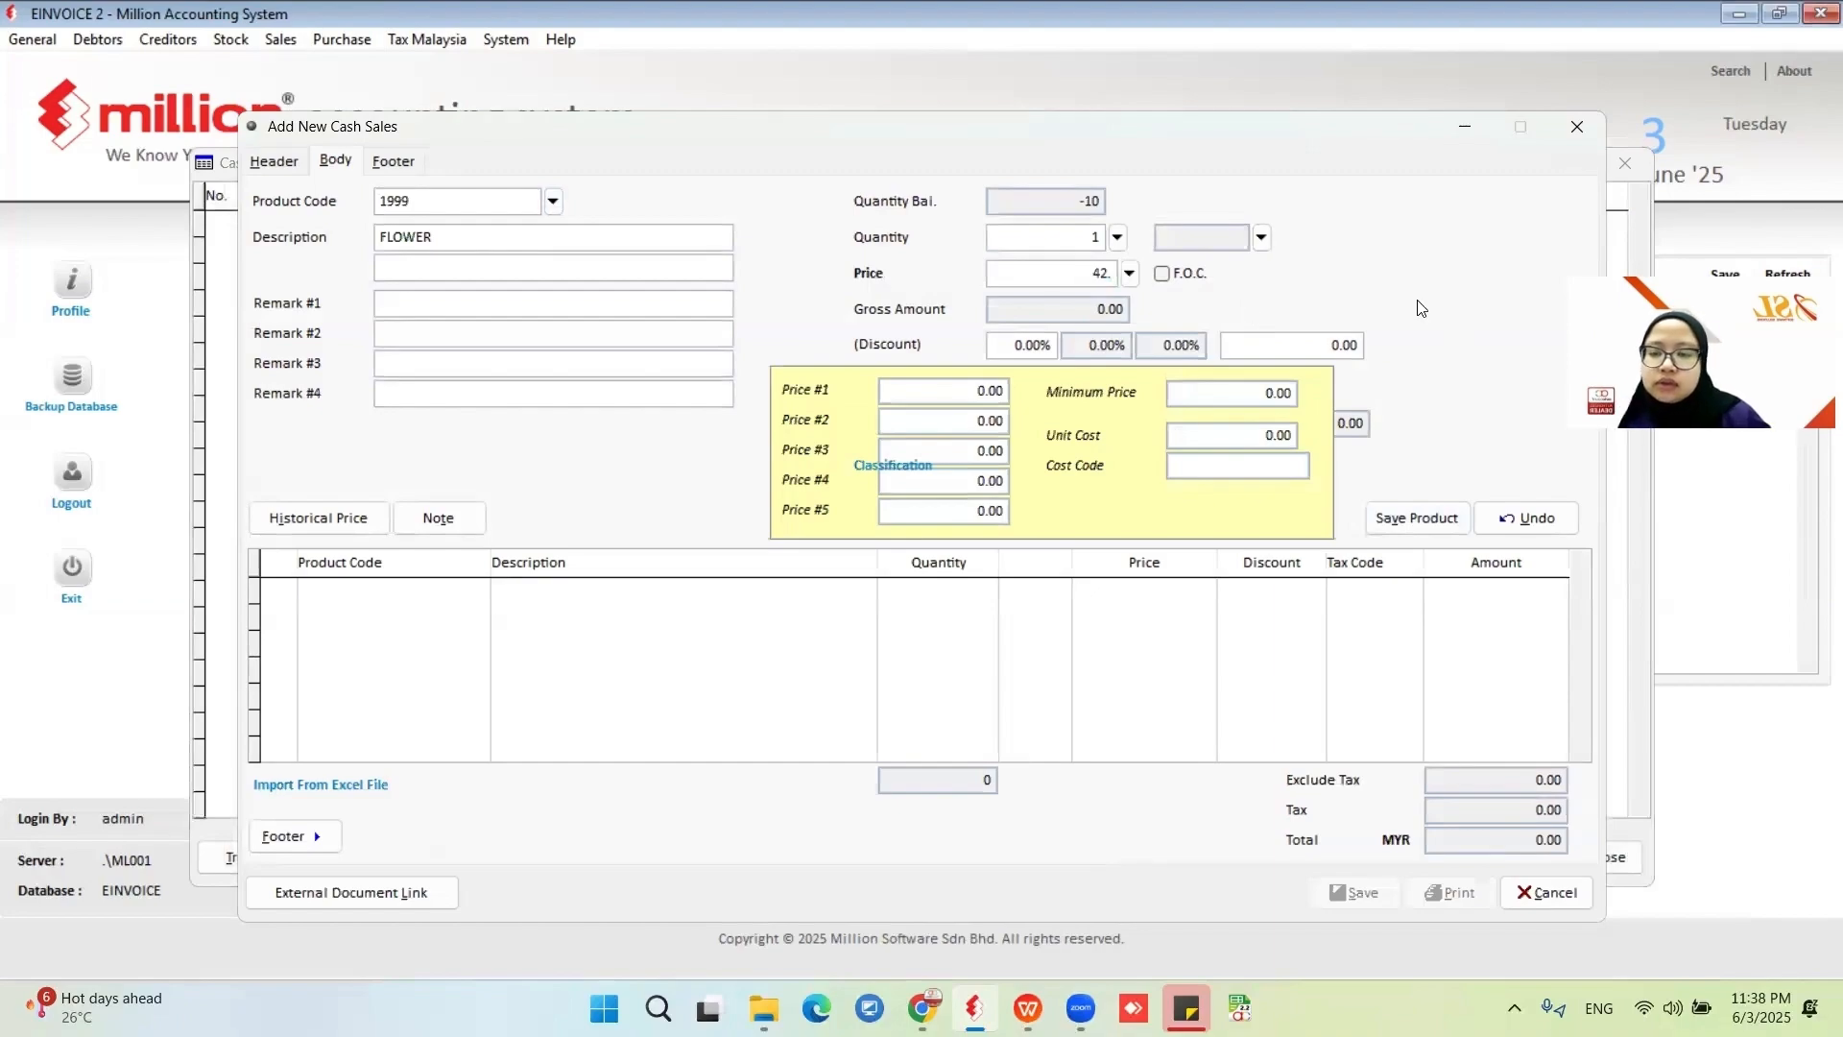
{"action": "left_click", "coordinate": [1417, 517]}
{"action": "left_click", "coordinate": [1354, 892]}
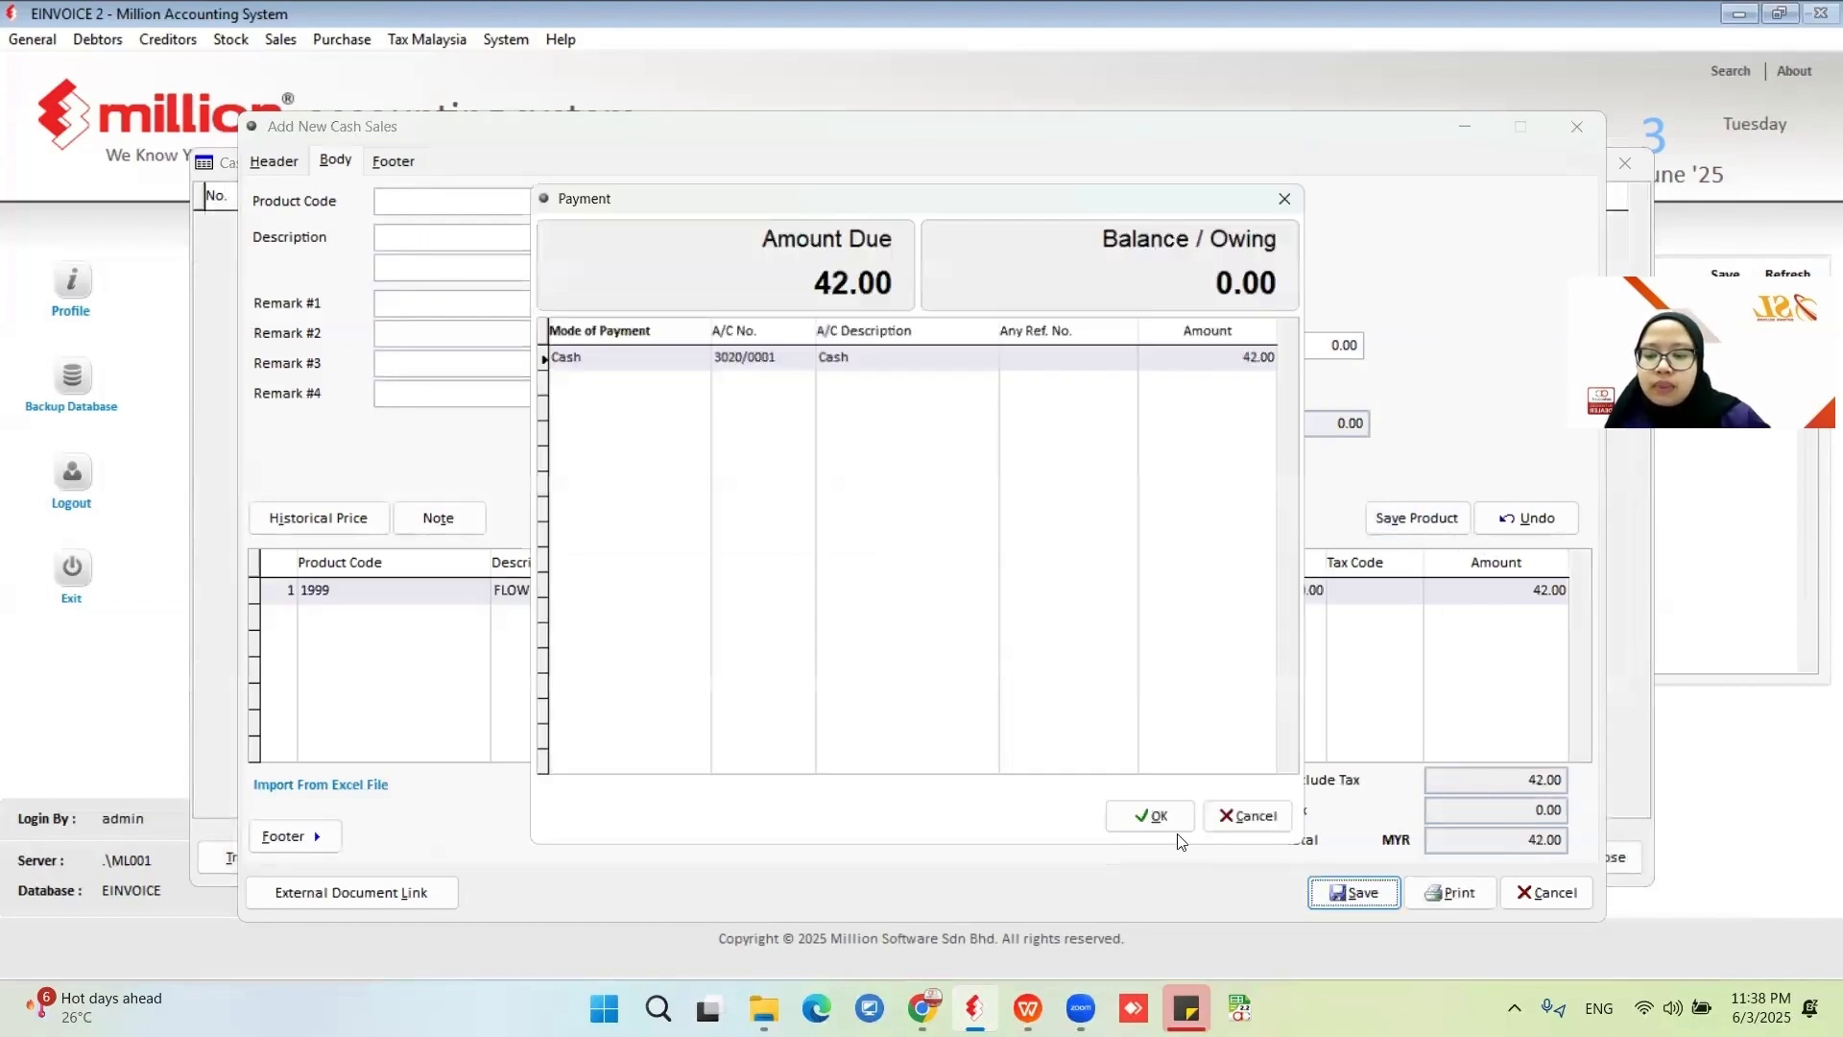
{"action": "left_click", "coordinate": [1154, 831]}
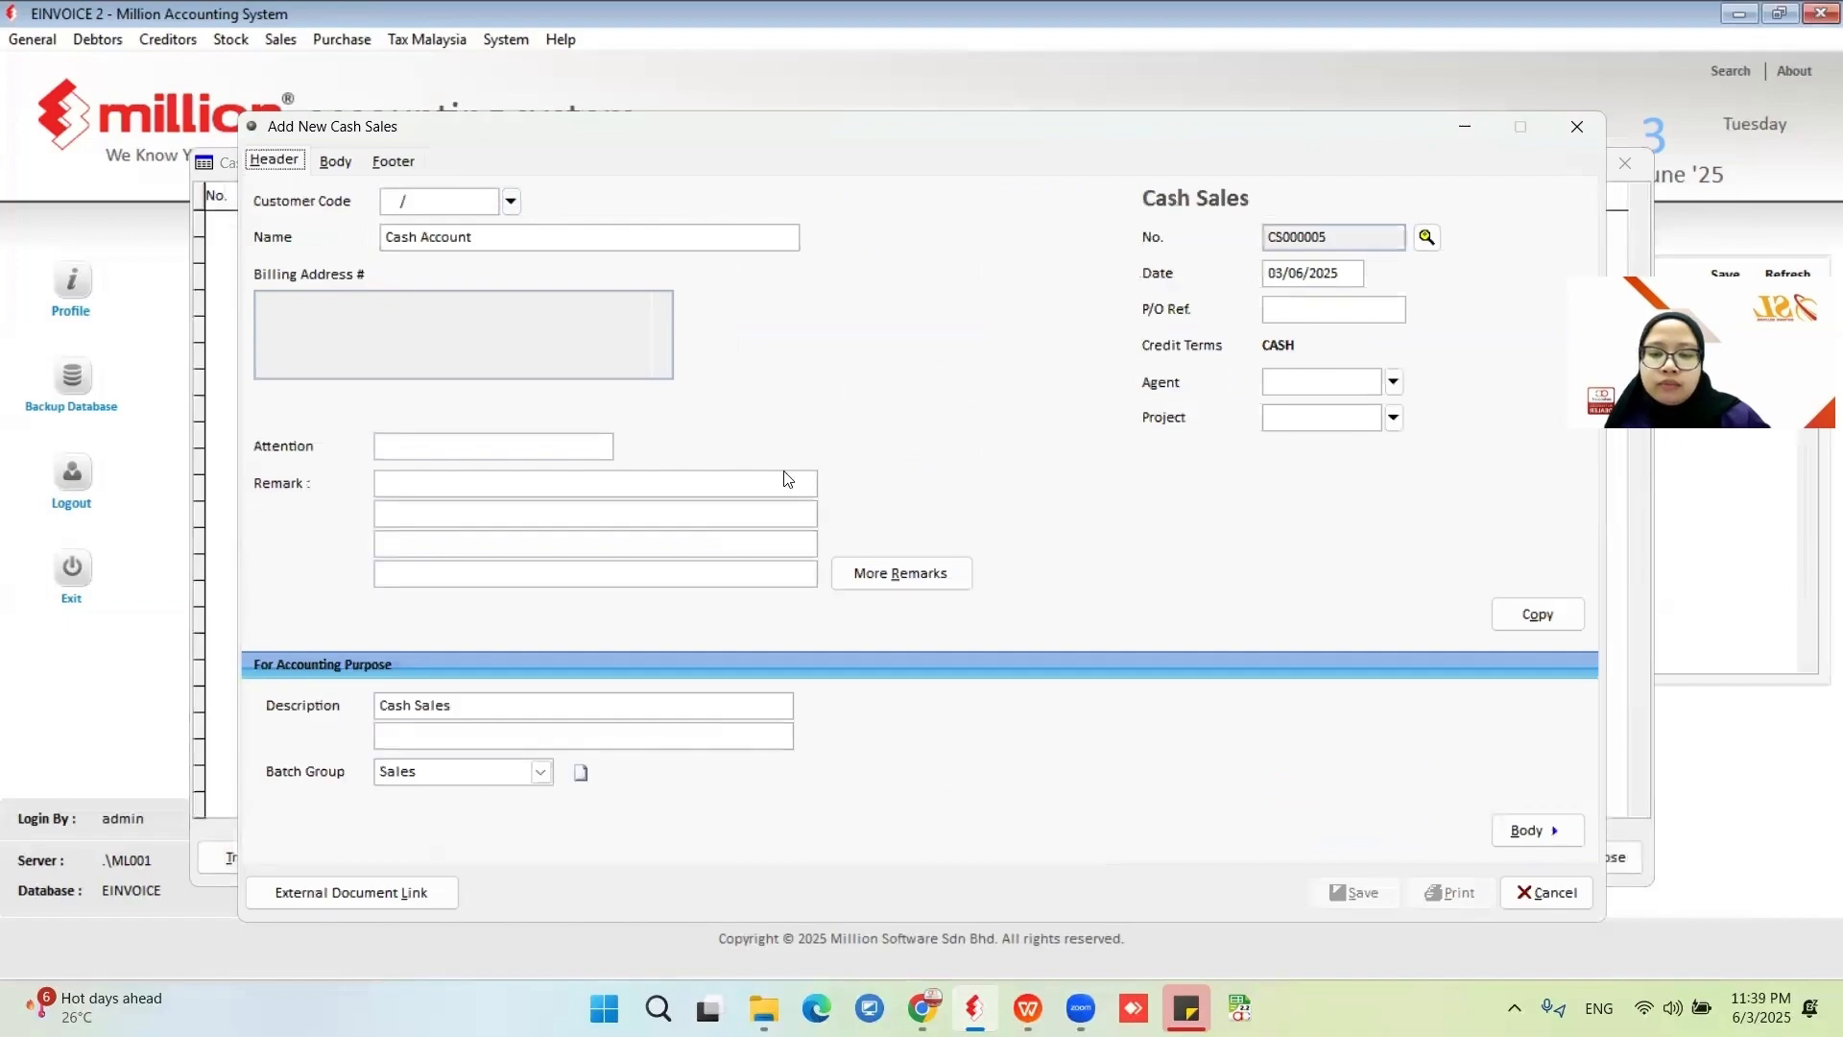
Close the cash sale entry and open the print output formats for cash sale CS000004.
{"action": "left_click", "coordinate": [1536, 893]}
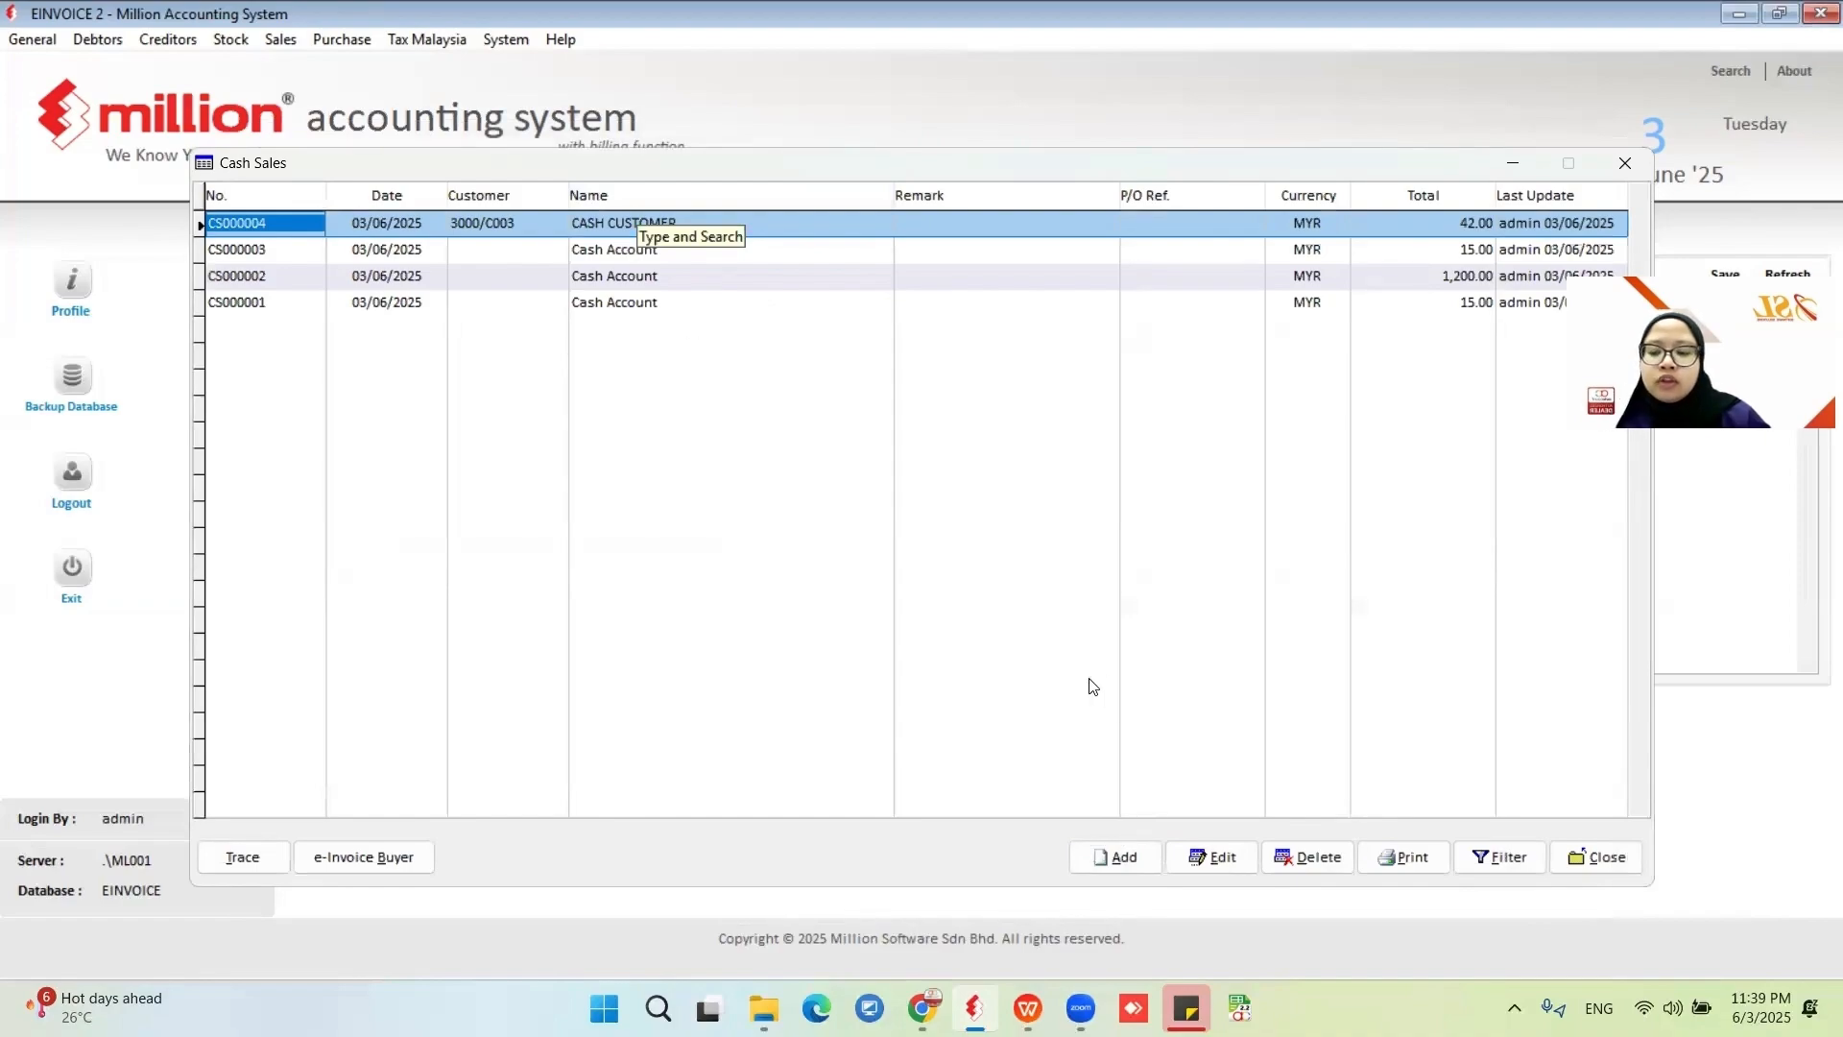
{"action": "left_click", "coordinate": [1412, 857]}
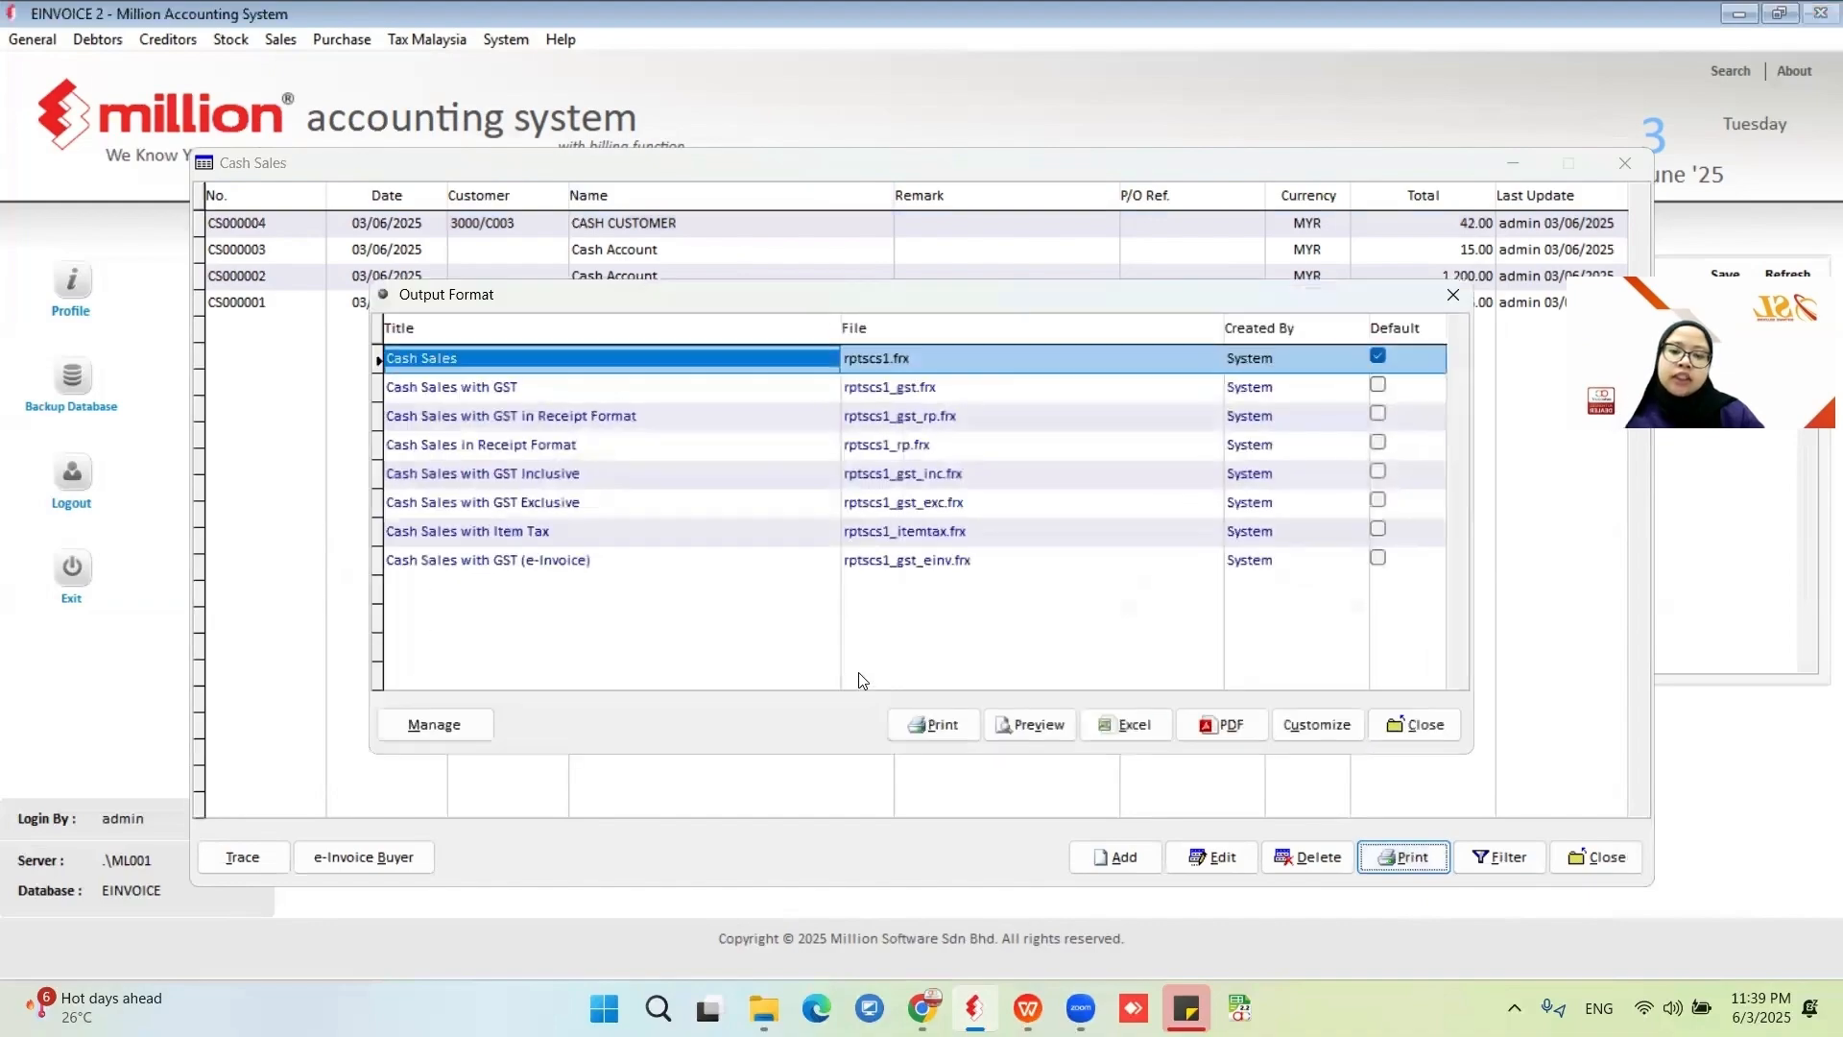
{"action": "left_click", "coordinate": [1035, 726]}
{"action": "left_click", "coordinate": [1044, 593]}
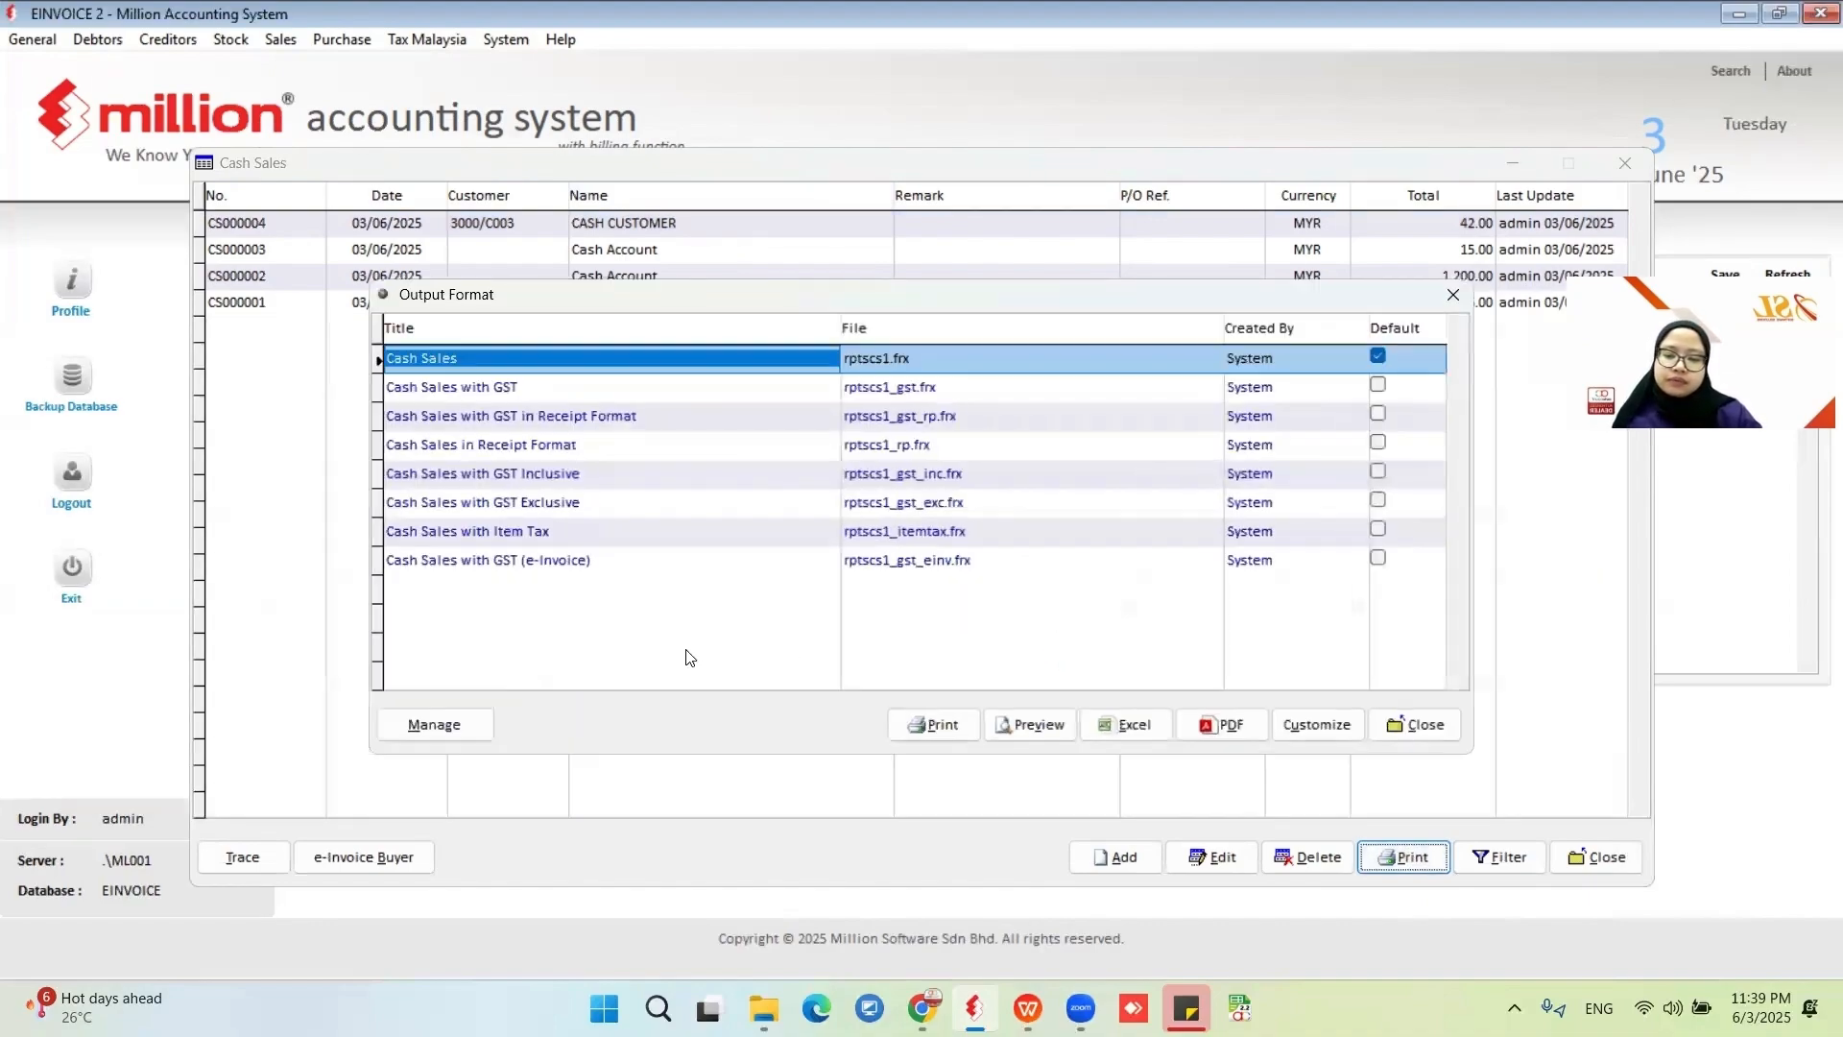
Edit the Cash Sales output format, setting its report version to Version 8, and save it.
{"action": "left_click", "coordinate": [457, 736]}
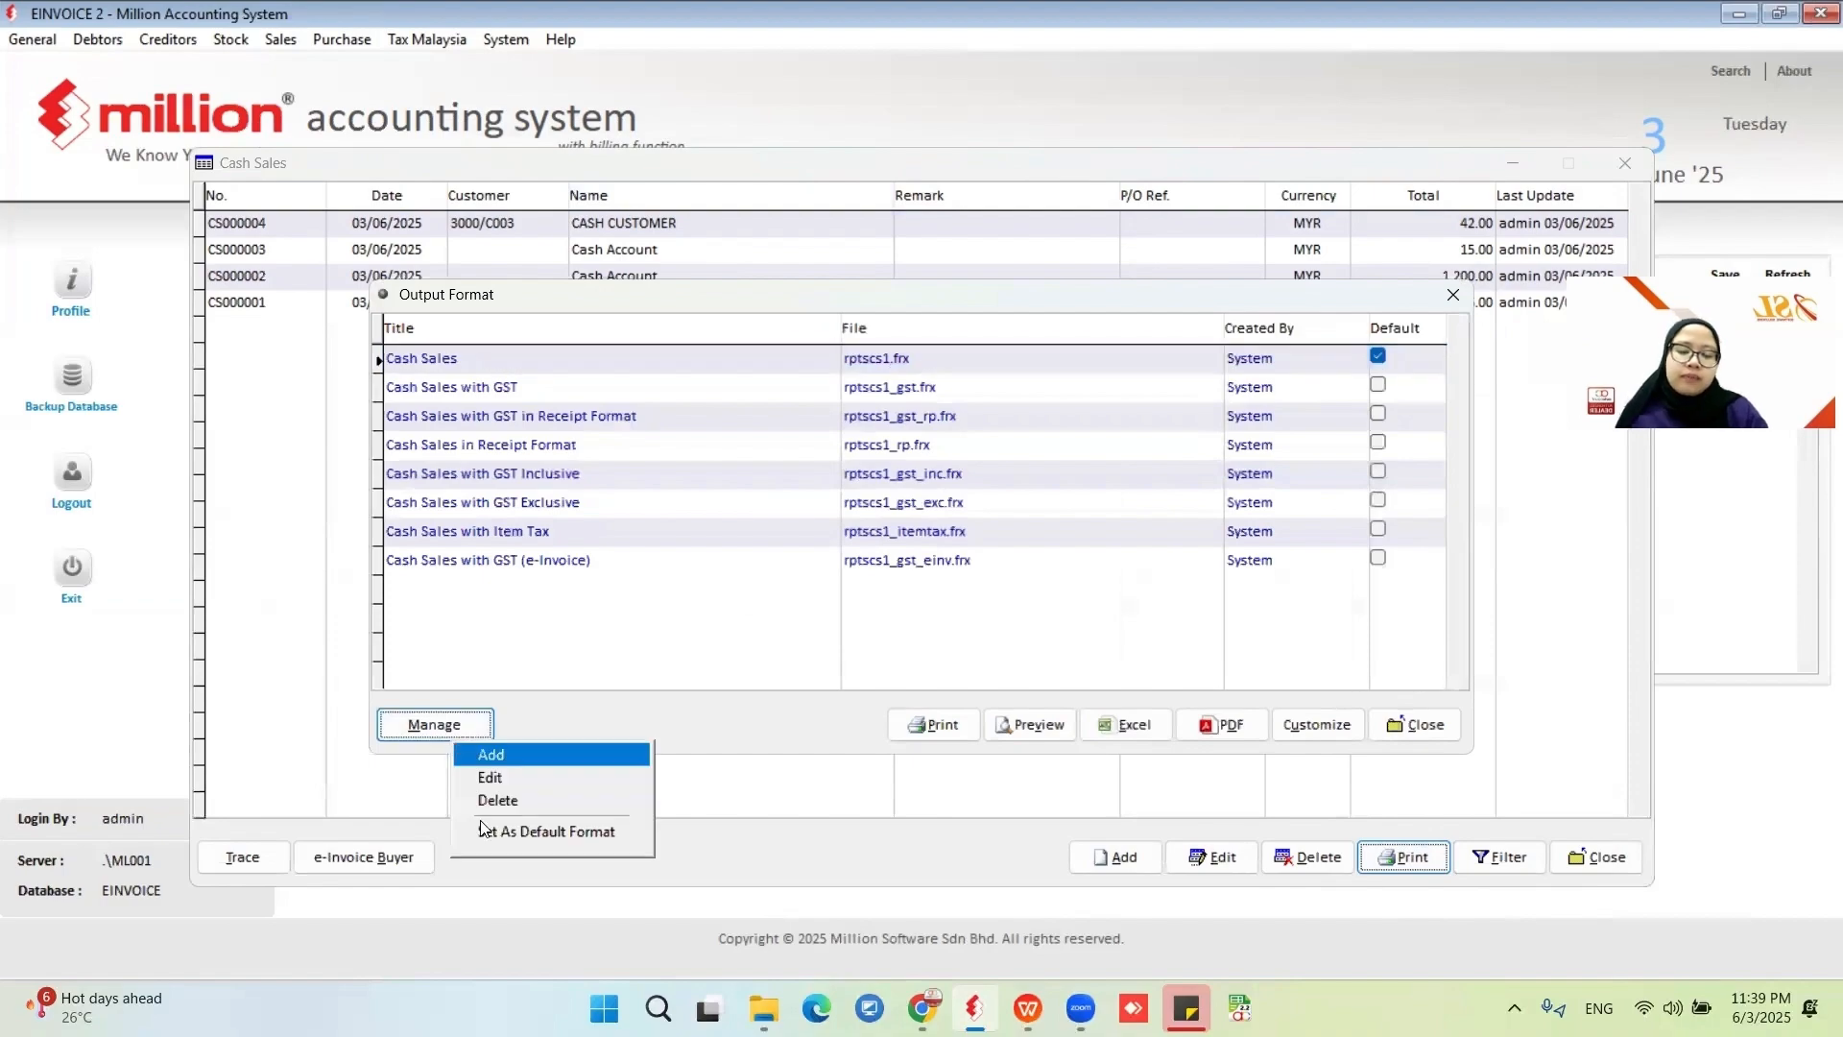
{"action": "left_click", "coordinate": [556, 775]}
{"action": "left_click", "coordinate": [812, 443]}
{"action": "left_click", "coordinate": [739, 480]}
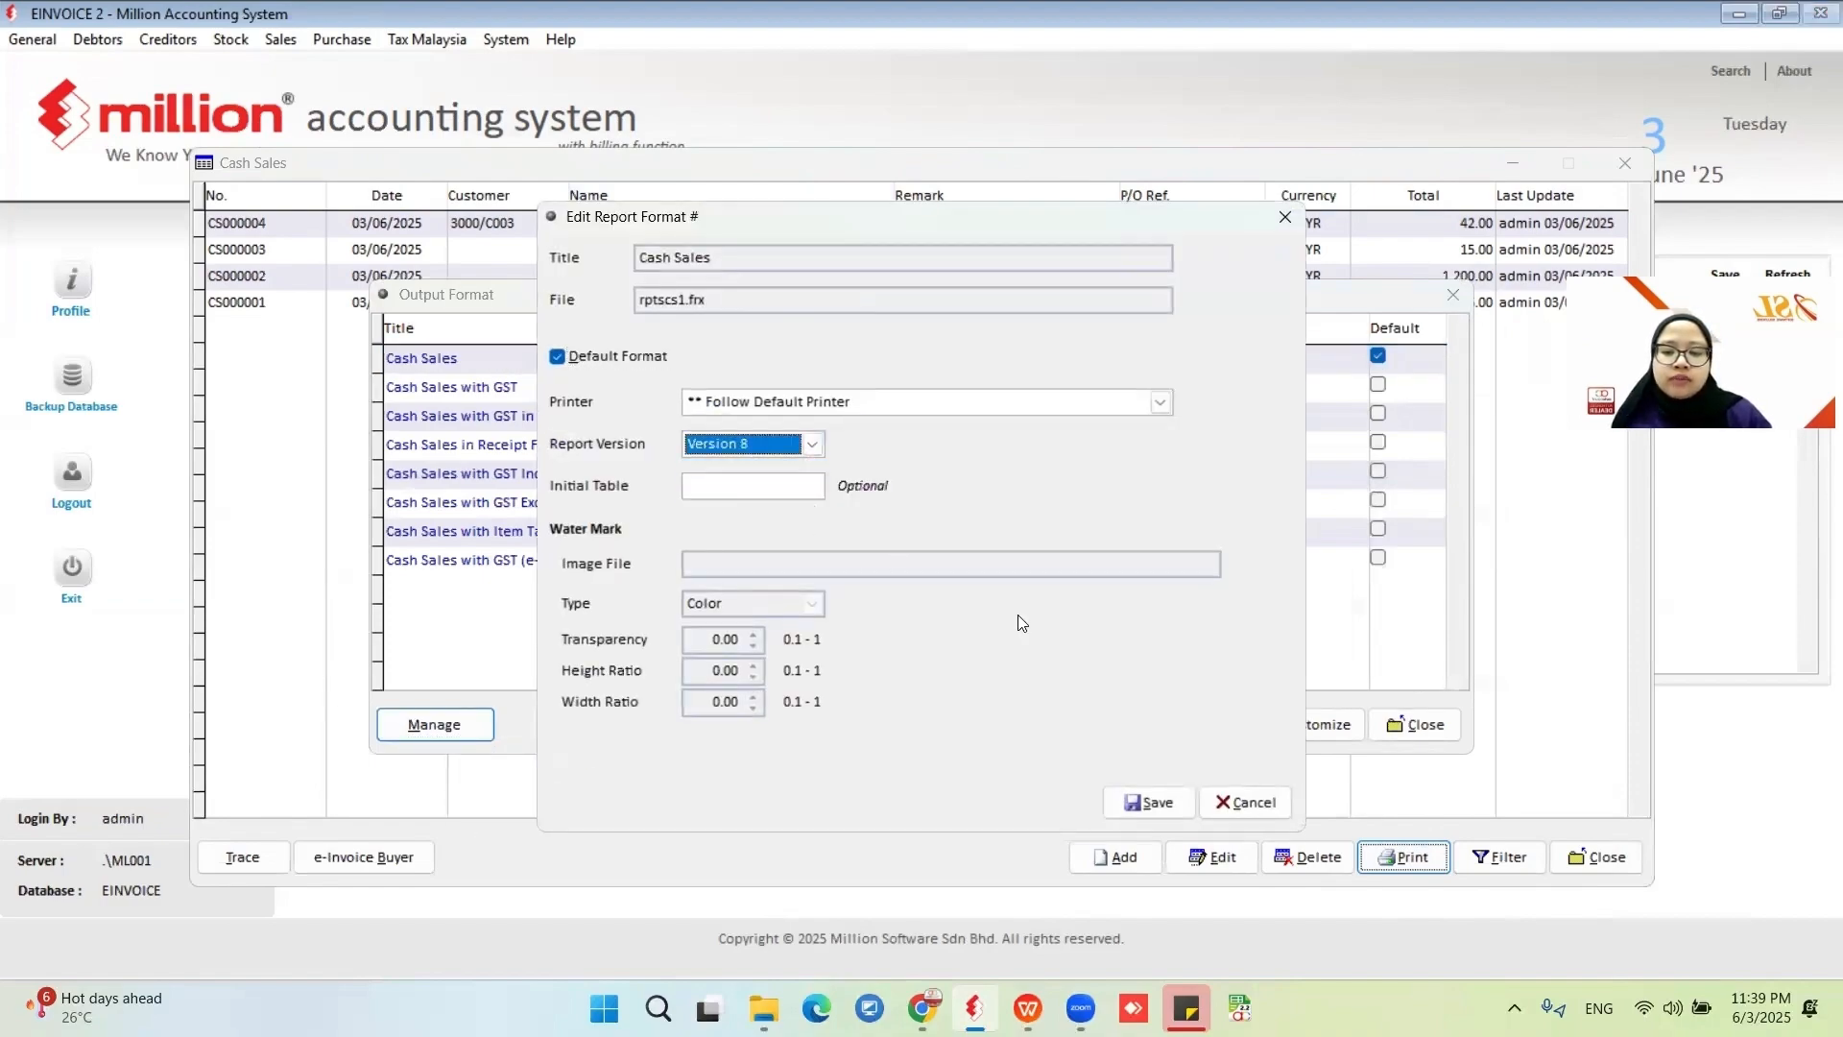
{"action": "left_click", "coordinate": [1119, 801]}
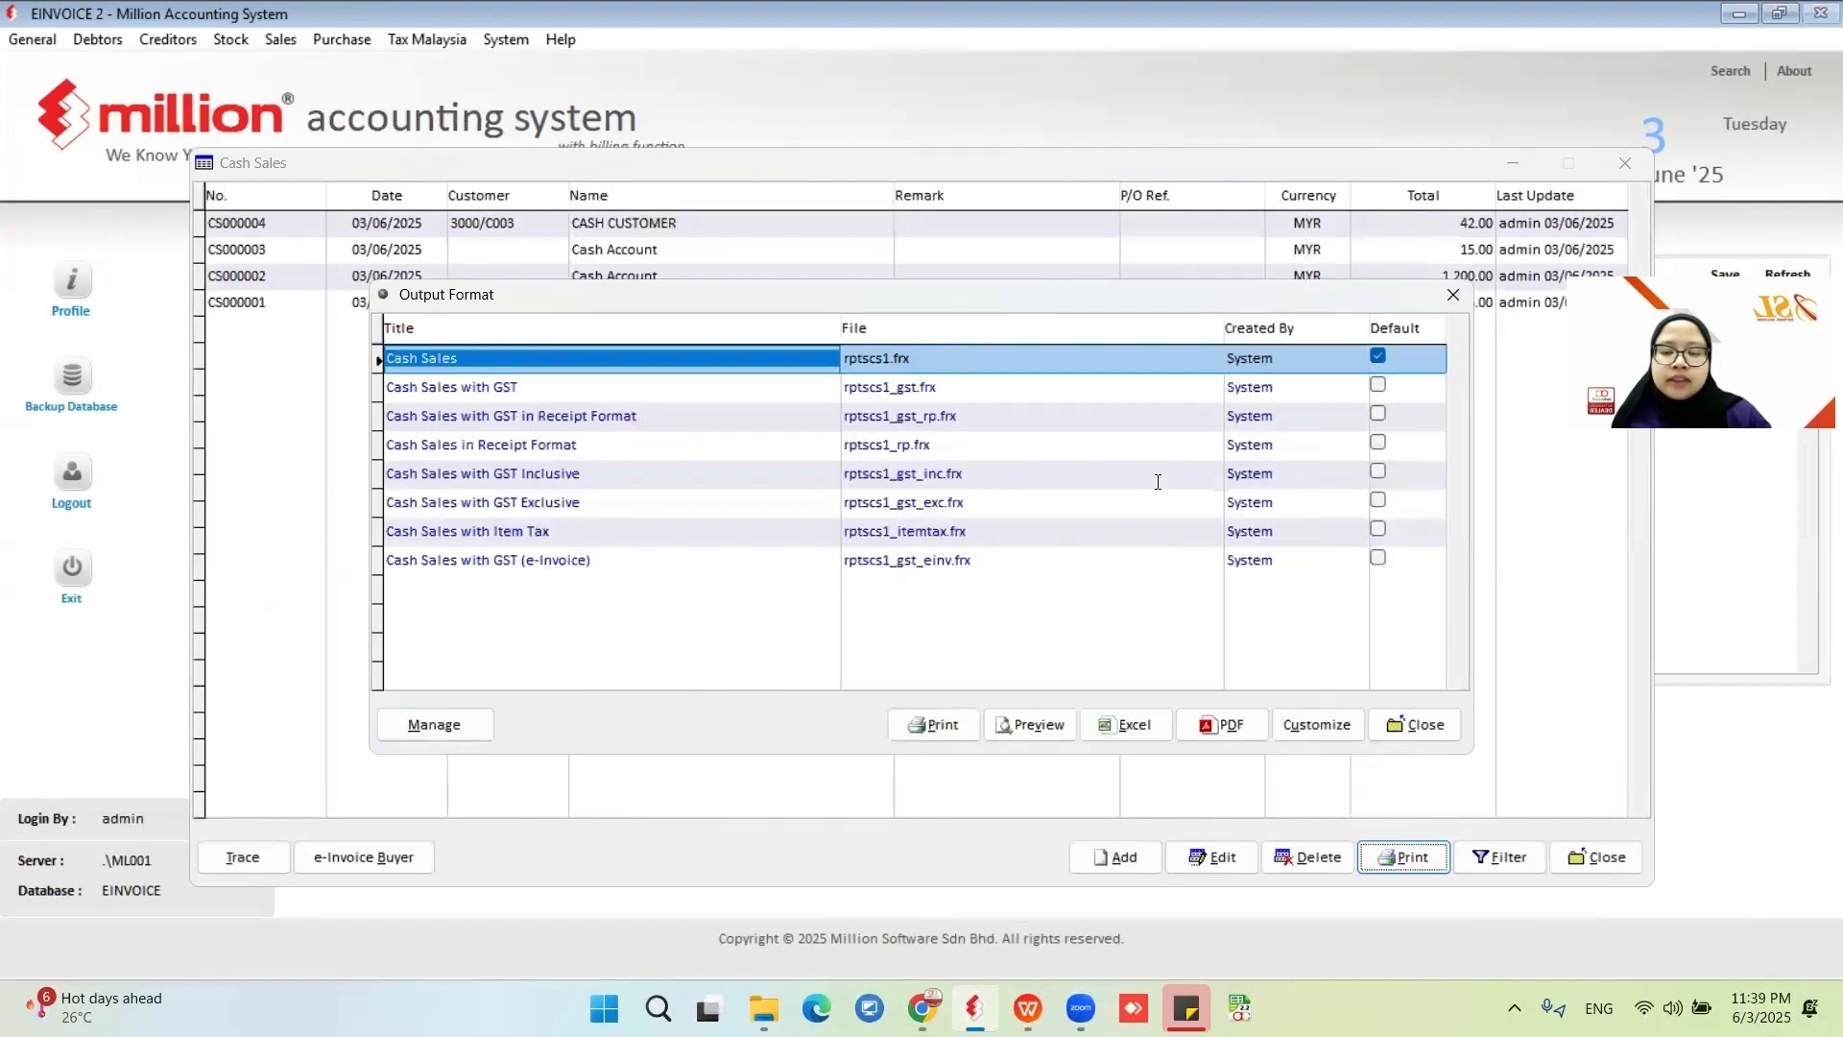
Preview cash sale CS000004 in the Cash Sales format and close the preview.
{"action": "left_click", "coordinate": [889, 371]}
{"action": "left_click", "coordinate": [1008, 724]}
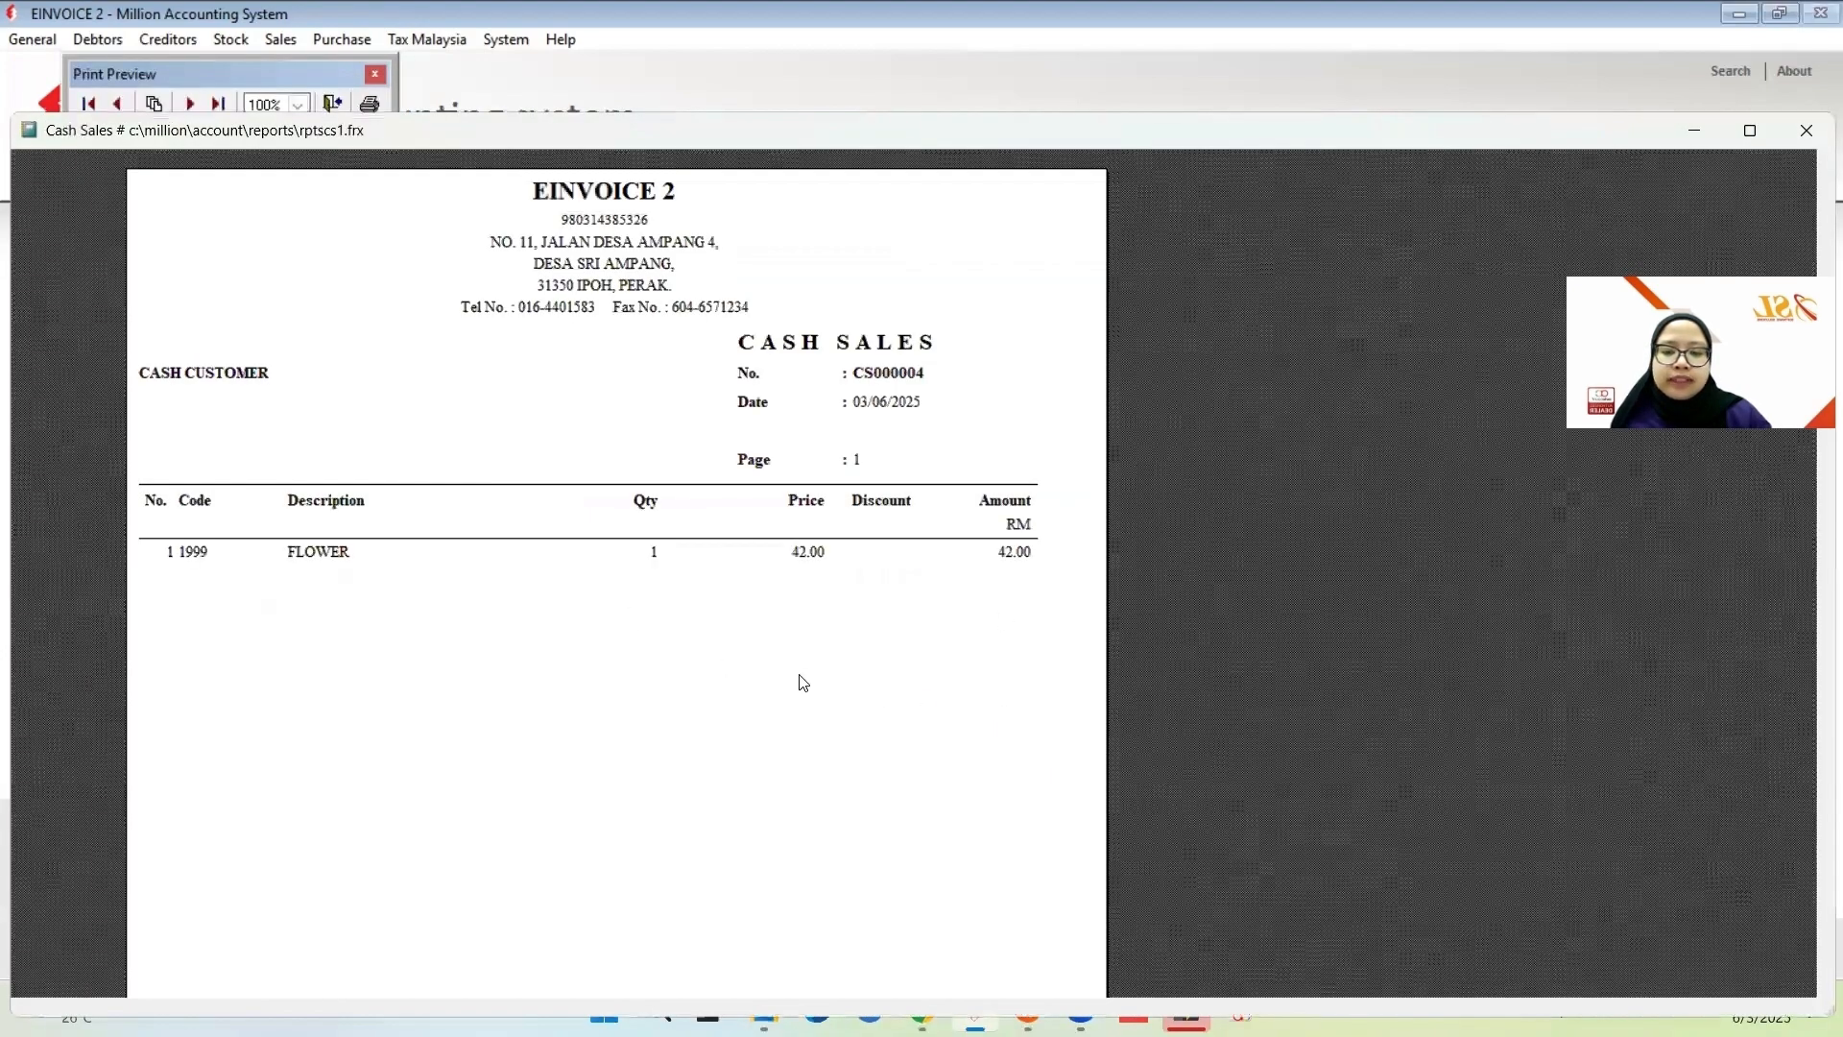
{"action": "scroll", "coordinate": [804, 684], "scroll_direction": "down", "scroll_amount": 2}
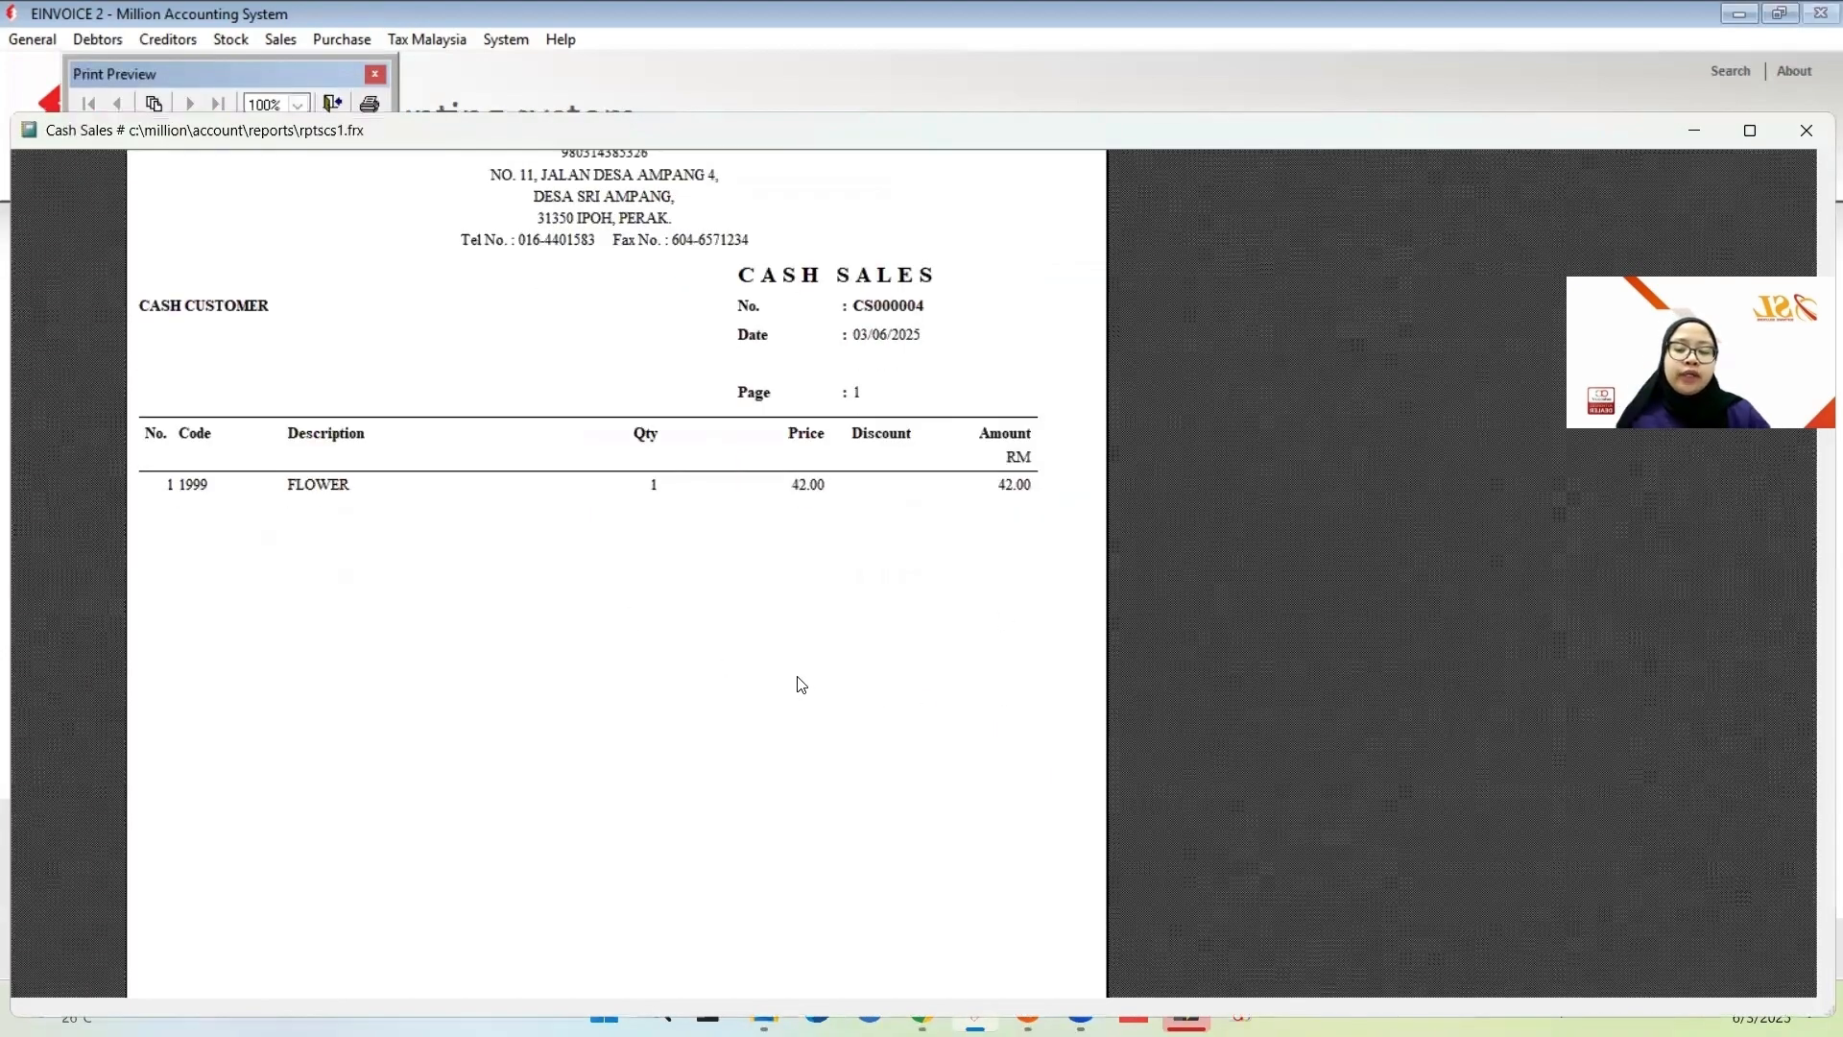
{"action": "scroll", "coordinate": [802, 683], "scroll_direction": "up", "scroll_amount": 3}
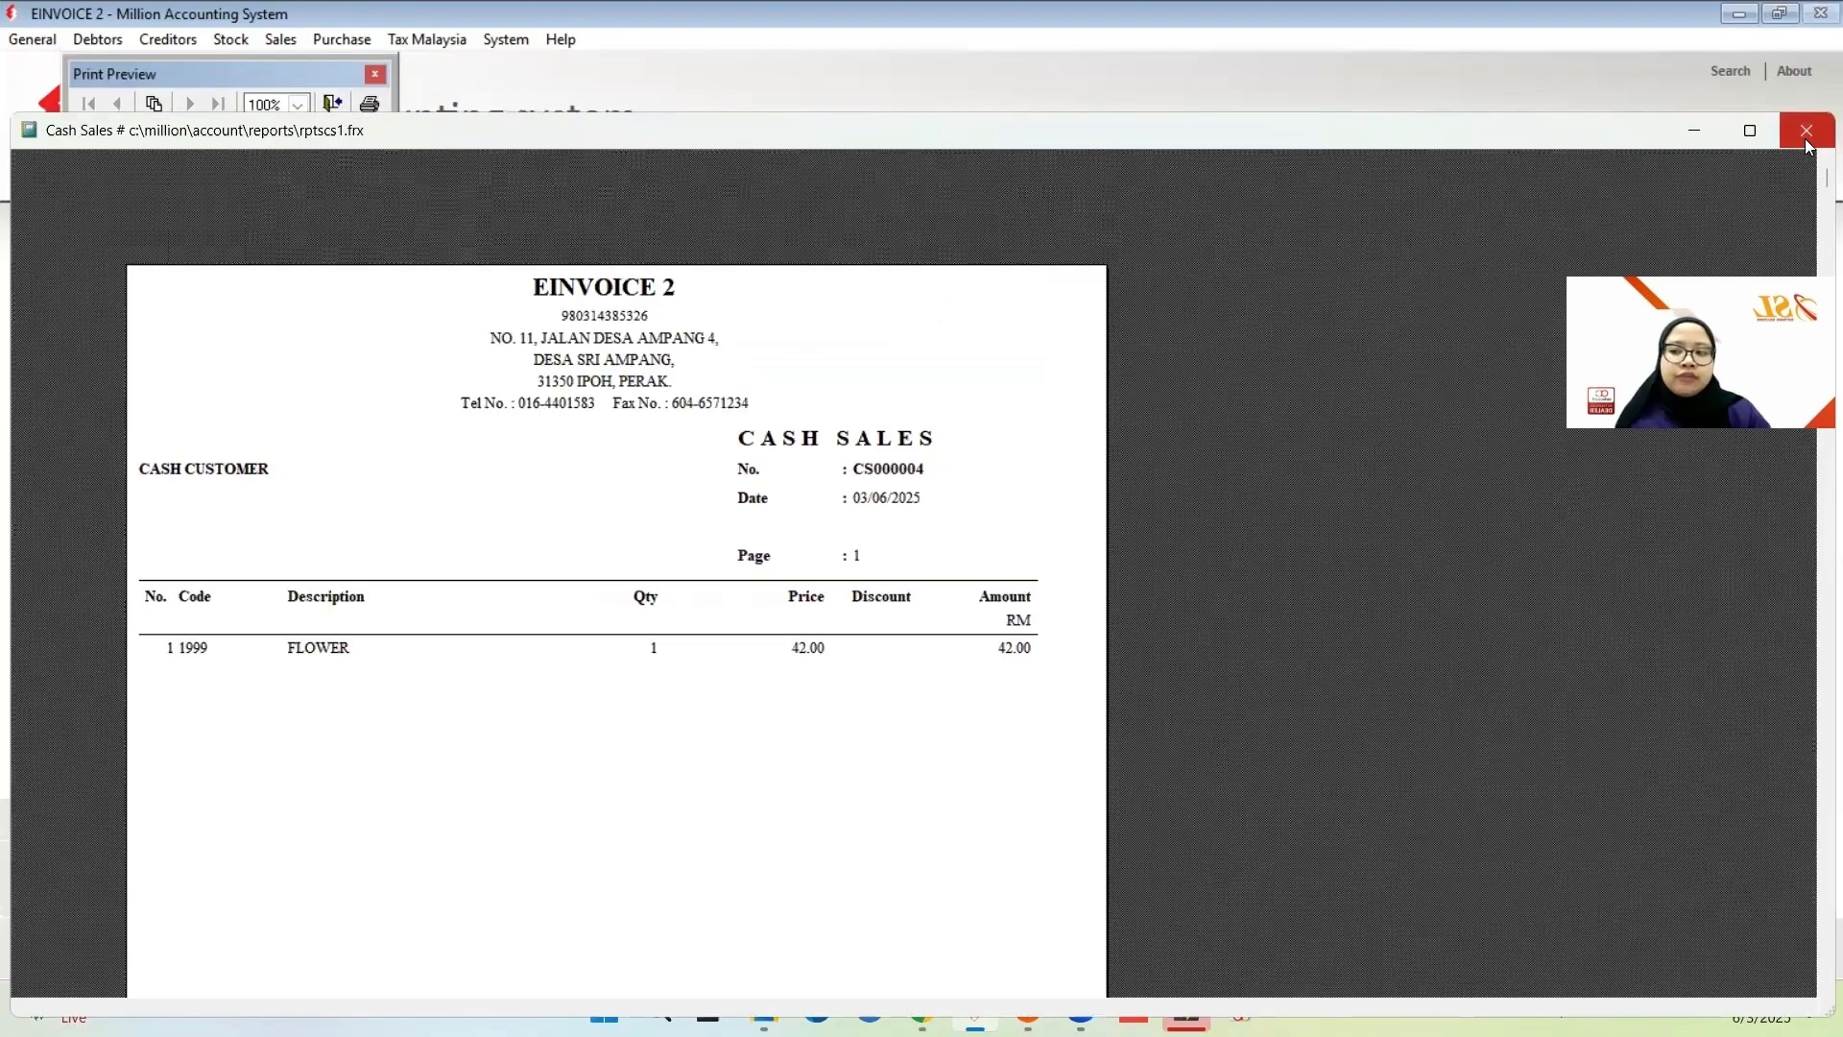
{"action": "left_click", "coordinate": [1805, 130]}
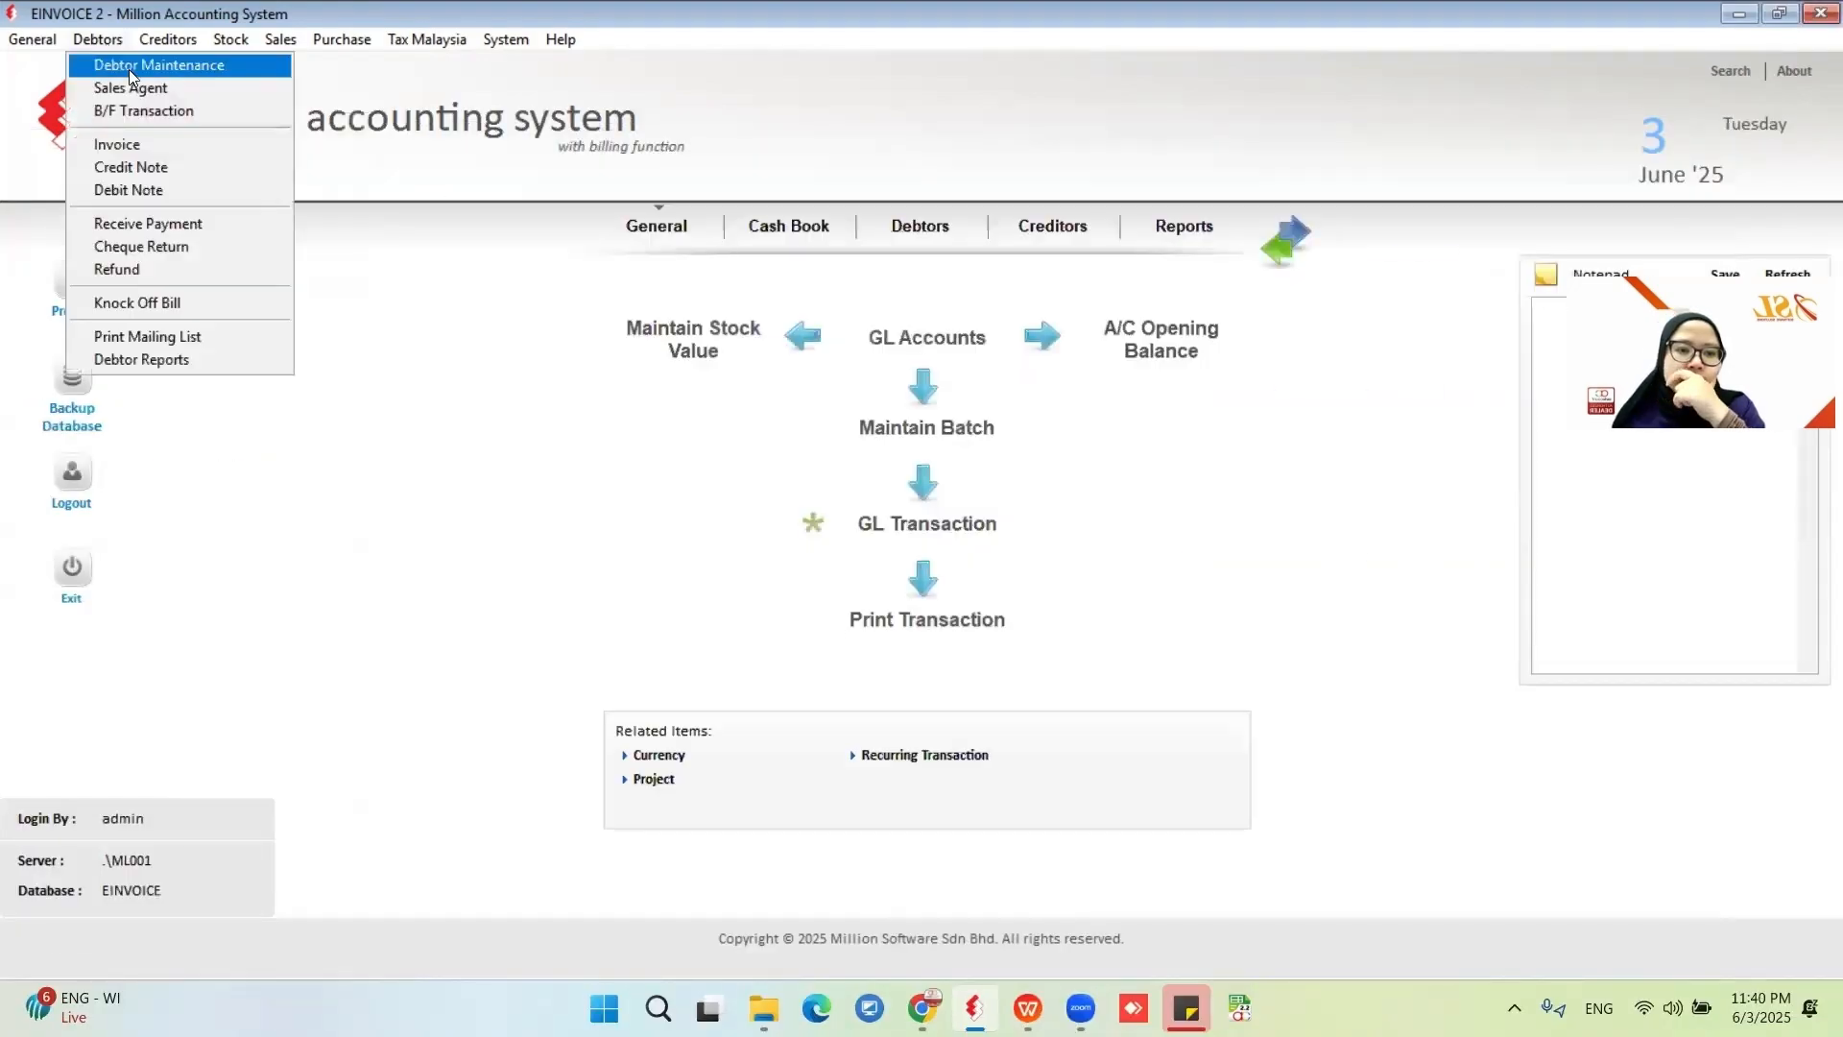
Open the CASH CUSTOMER debtor for editing, review its tax identification number choices, and cancel the edit.
{"action": "left_click", "coordinate": [129, 69]}
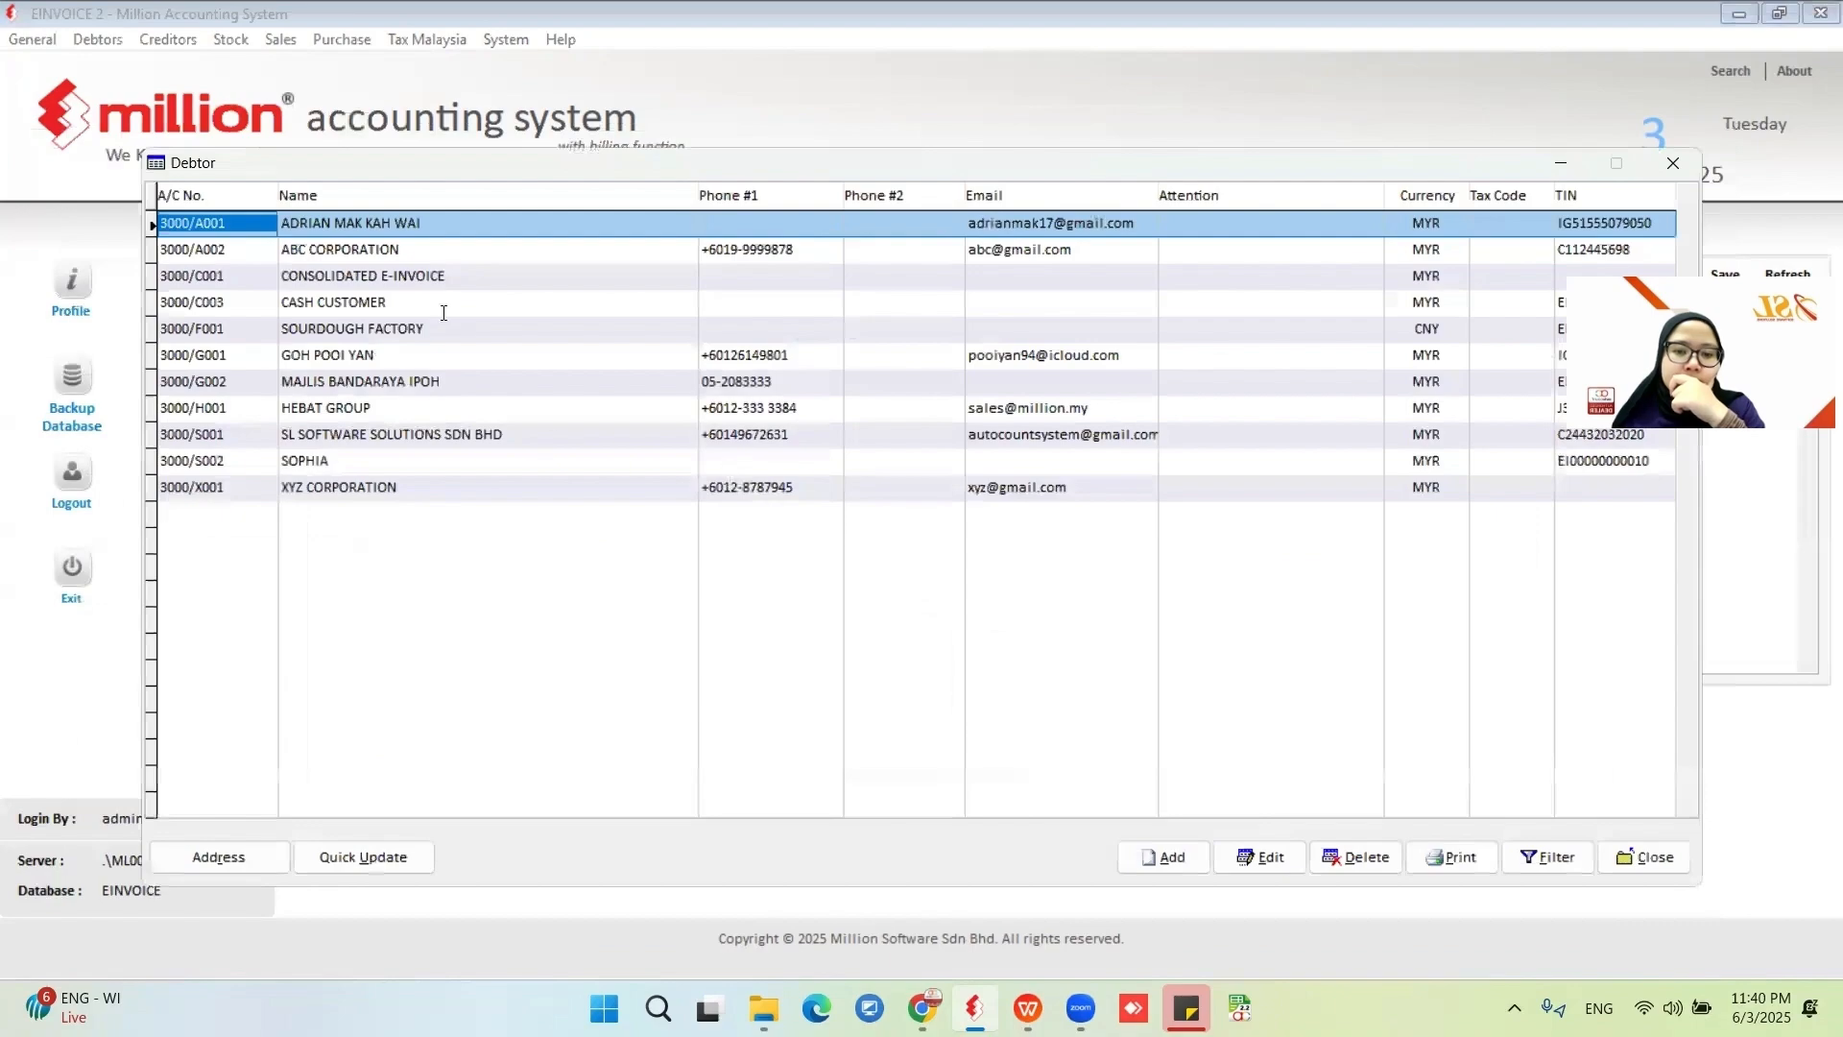
{"action": "left_click", "coordinate": [382, 302]}
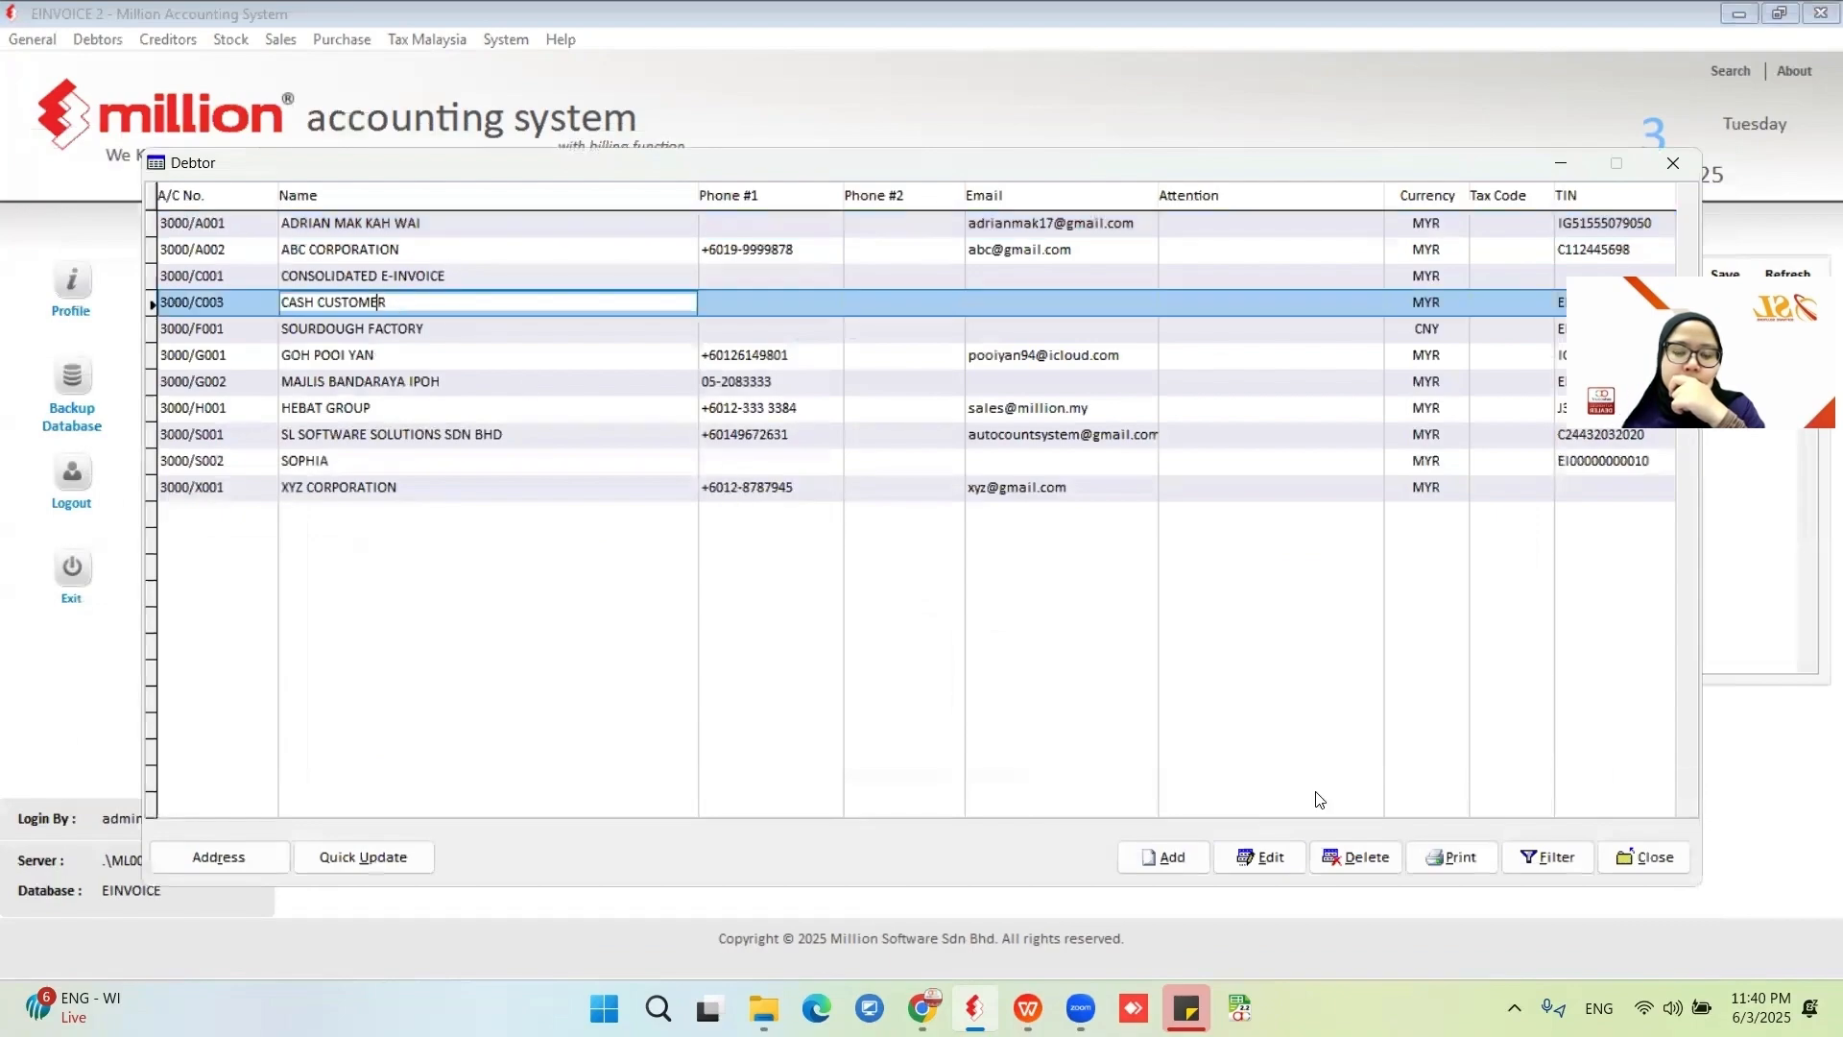
{"action": "left_click", "coordinate": [1267, 859]}
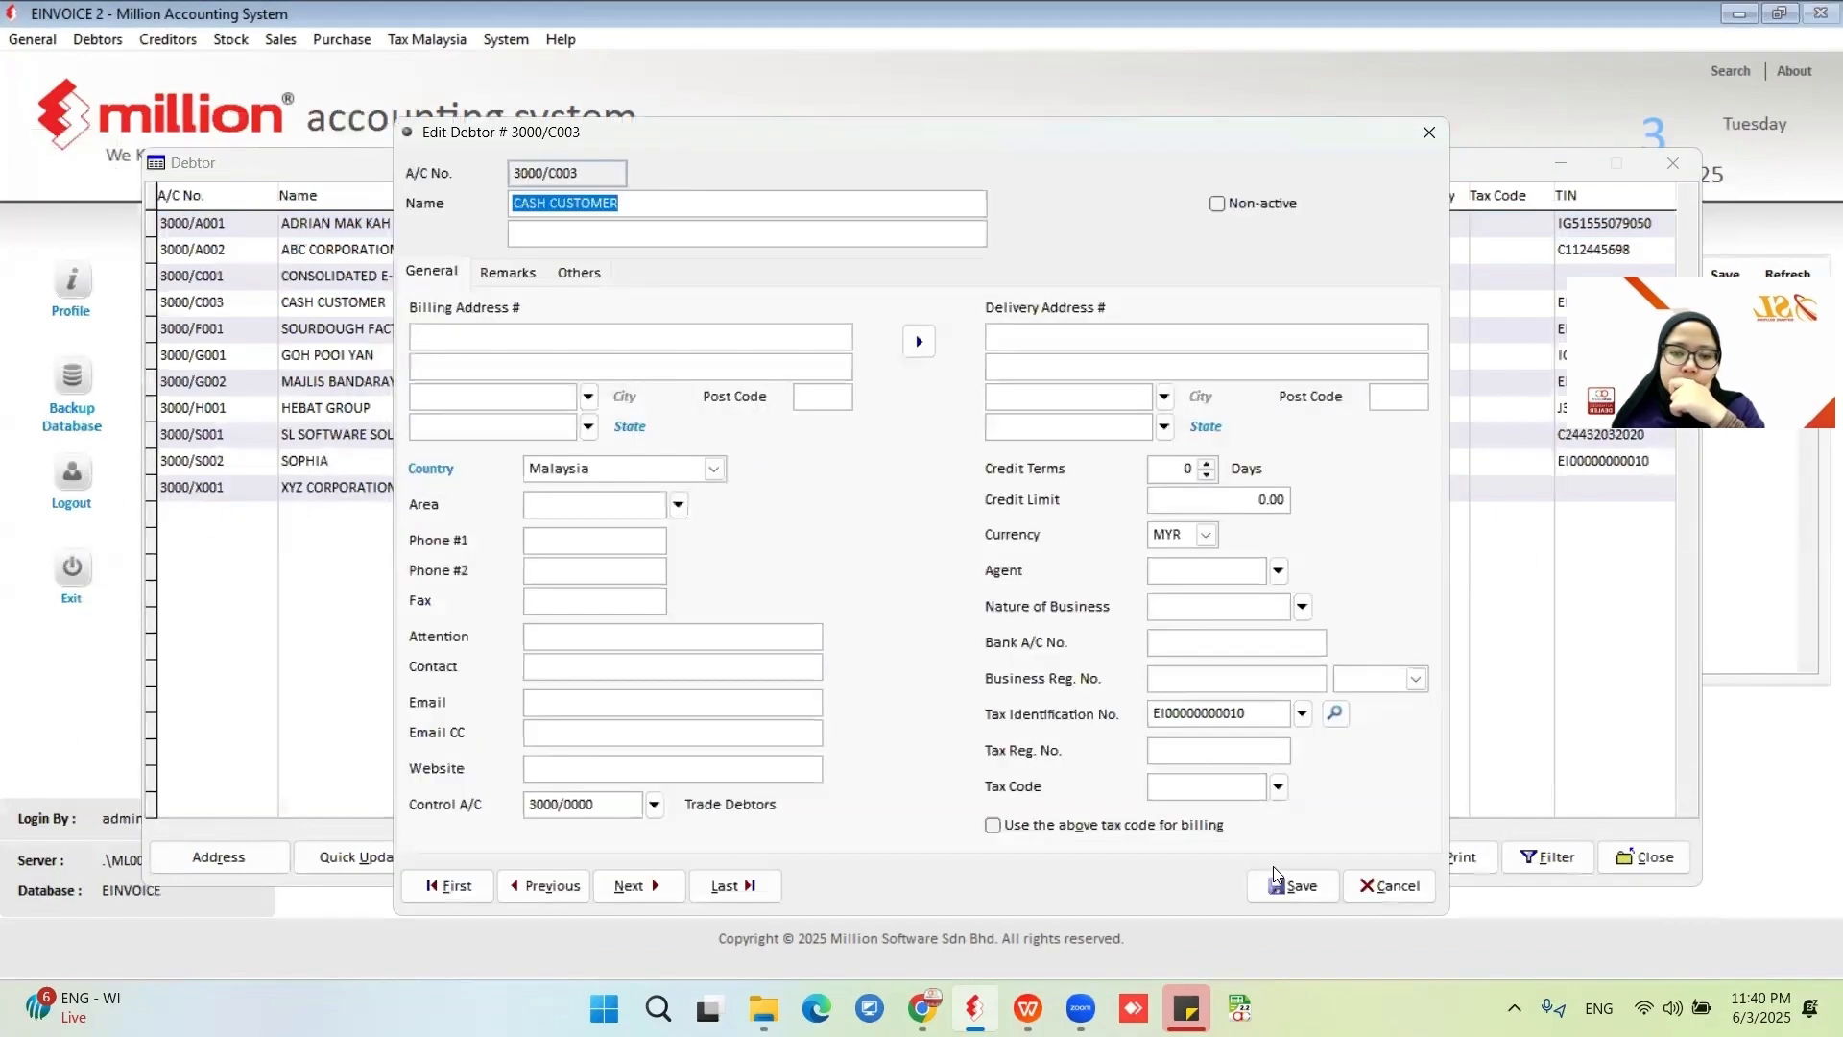
{"action": "left_click", "coordinate": [1335, 713]}
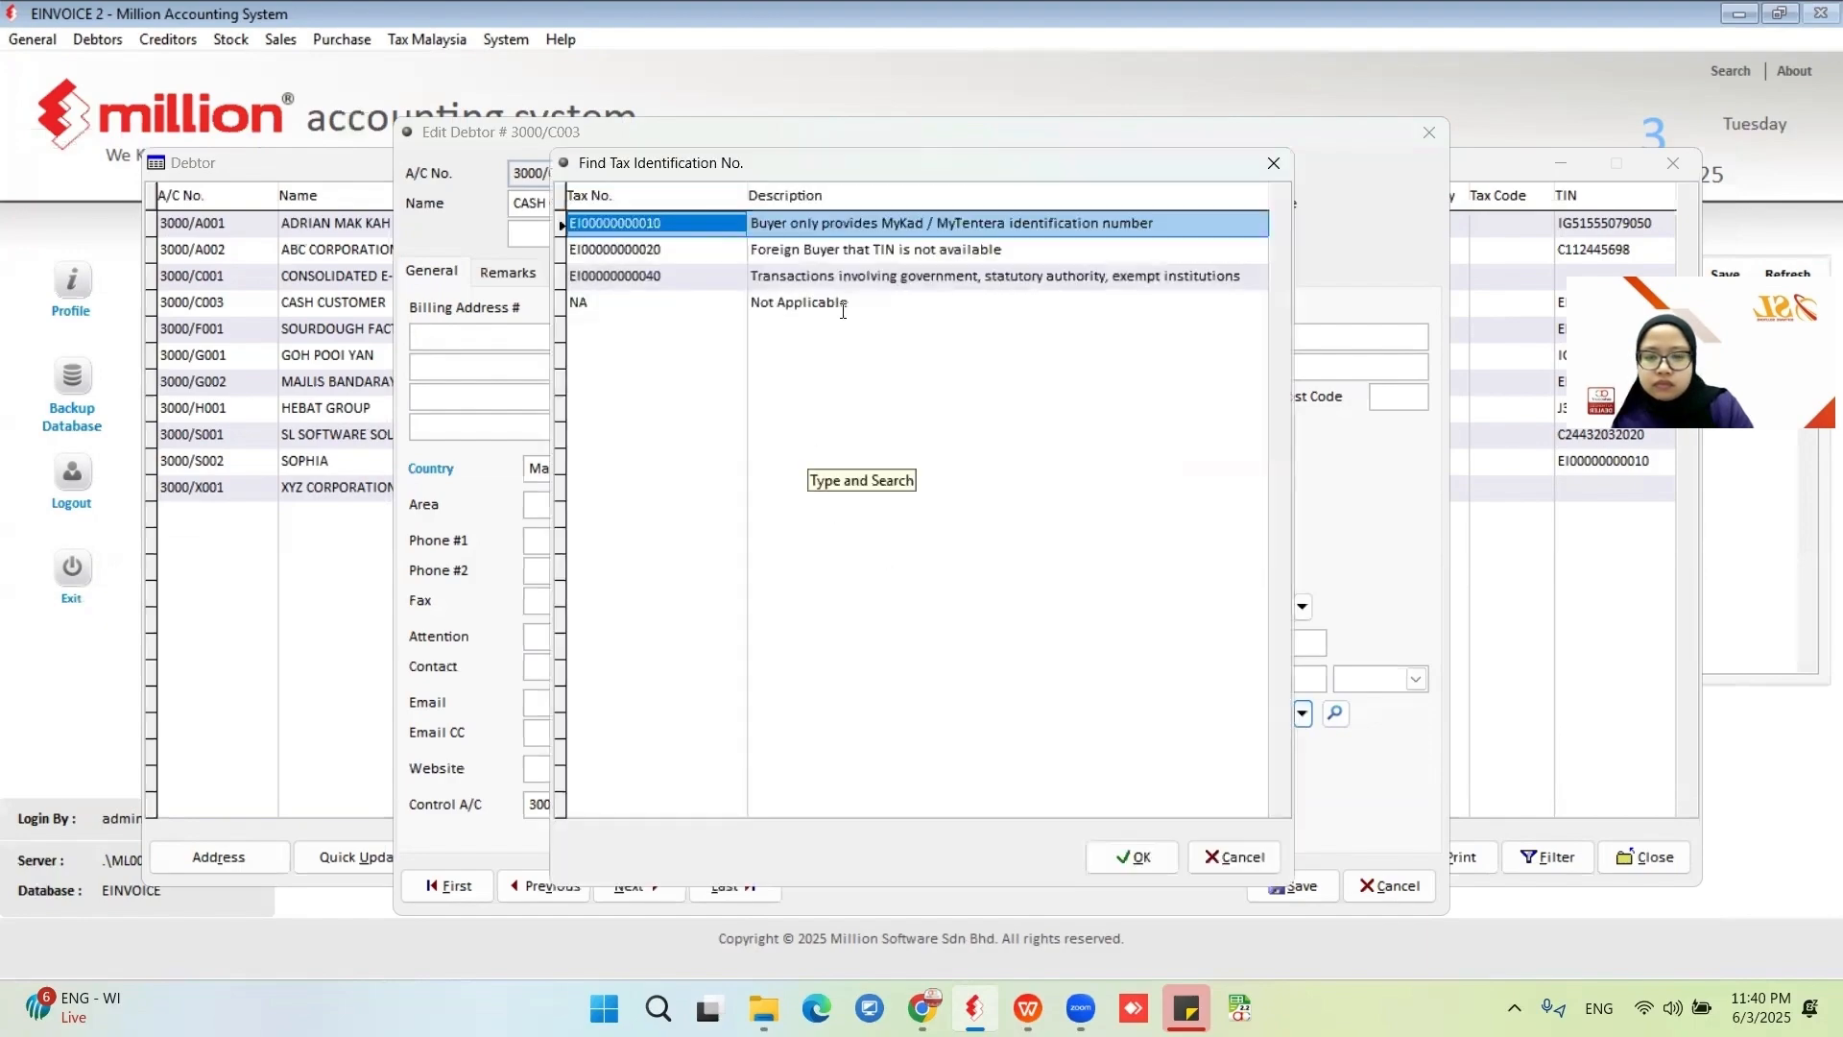
{"action": "left_click", "coordinate": [1233, 857]}
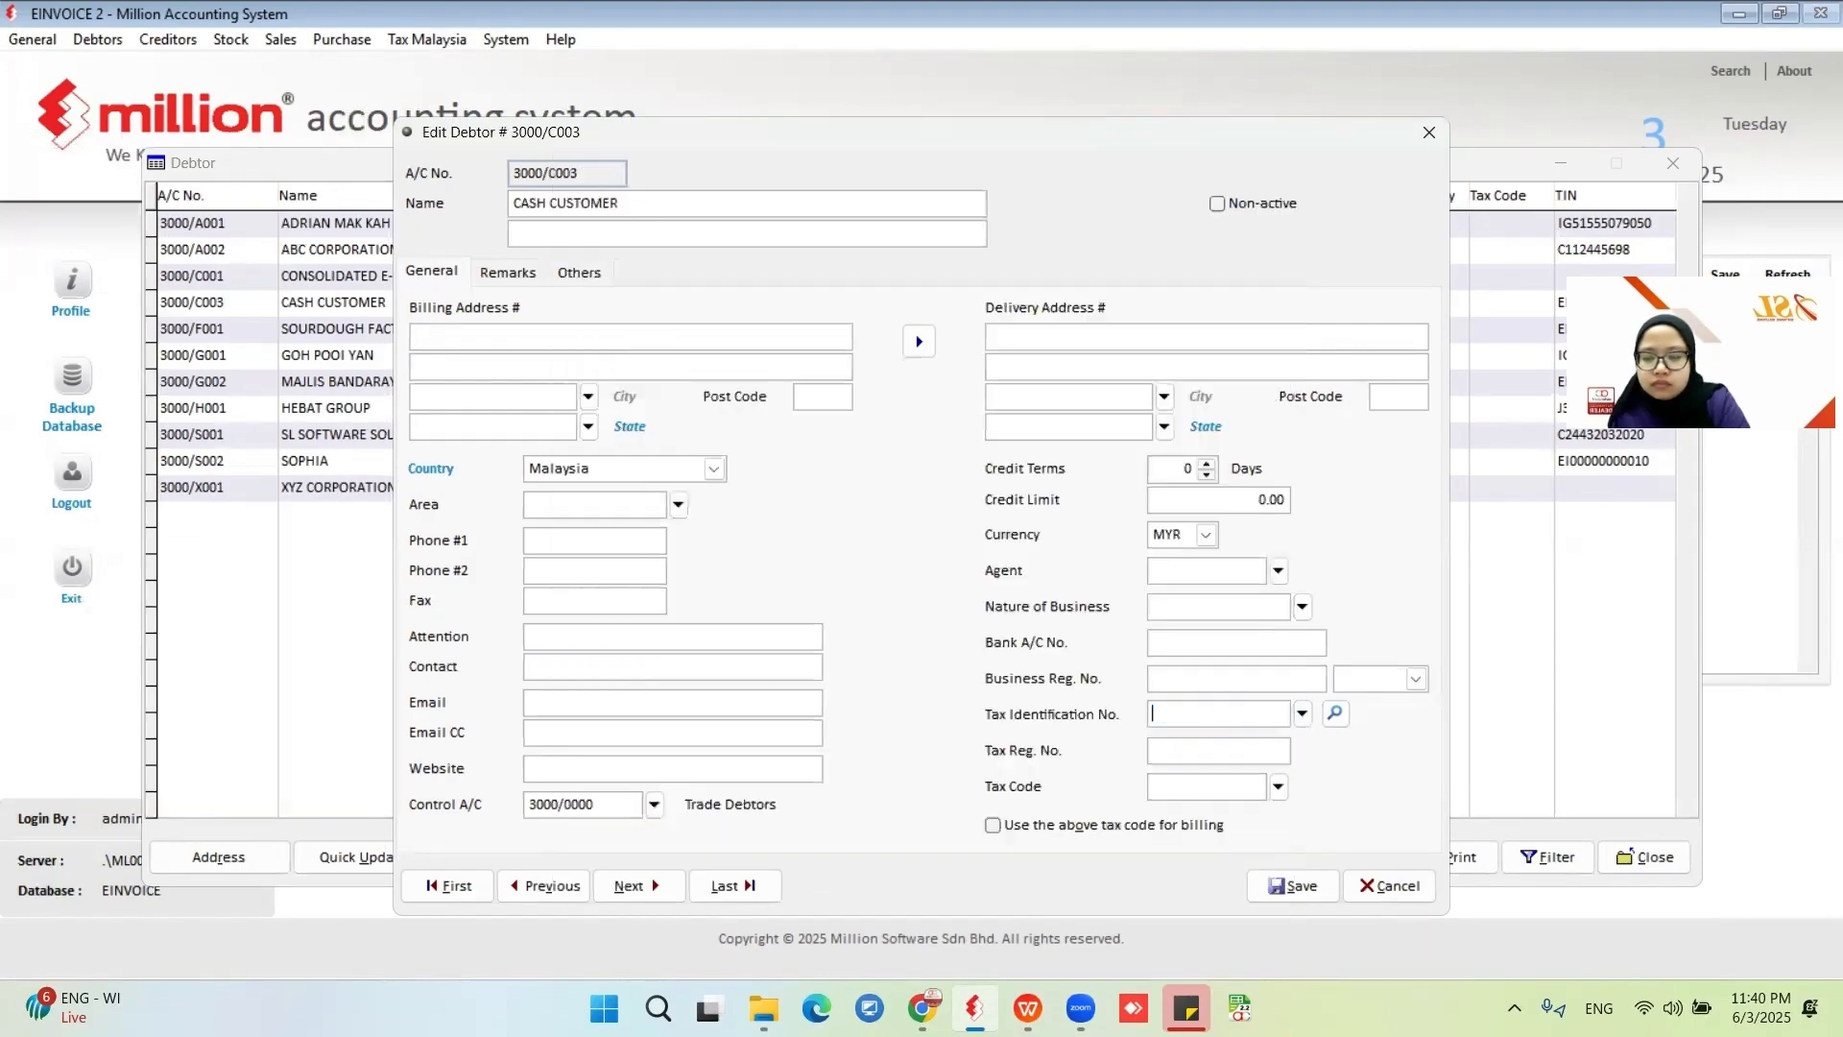
{"action": "left_click", "coordinate": [1392, 885]}
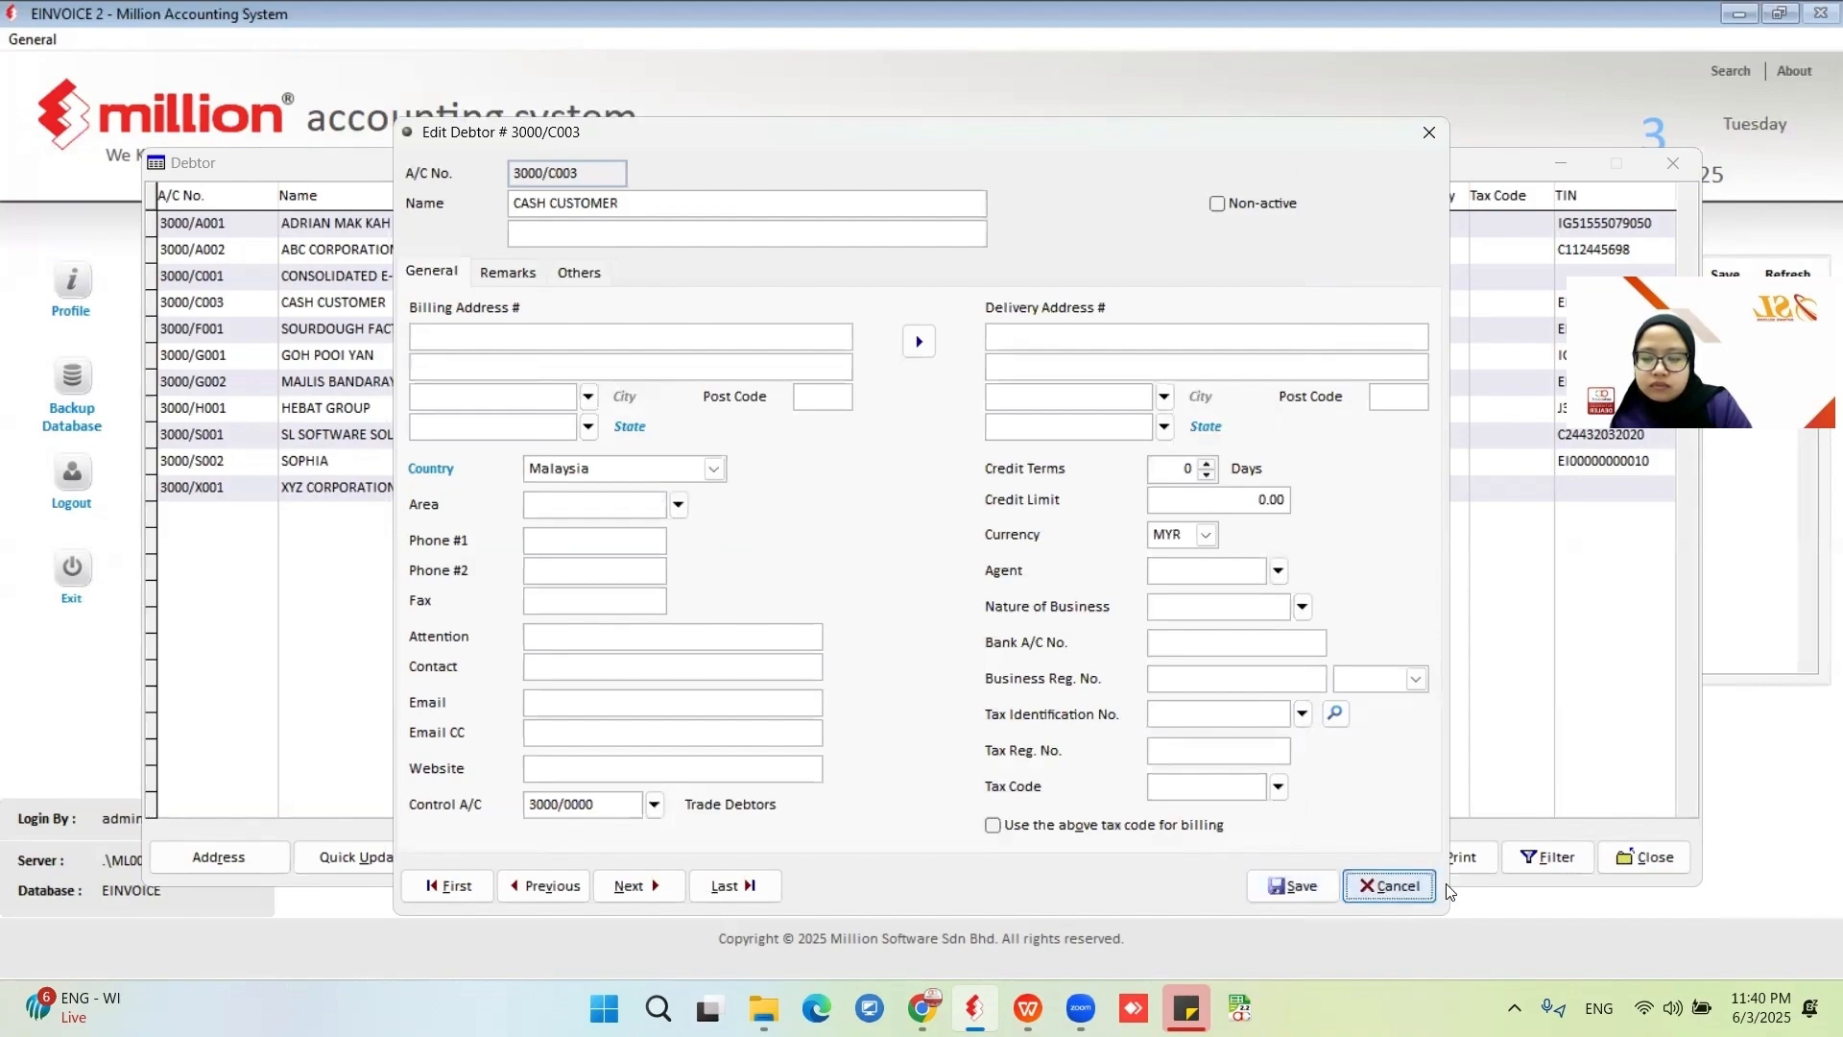
Open the e-Invoice - Documents sales report.
{"action": "left_click", "coordinate": [281, 38]}
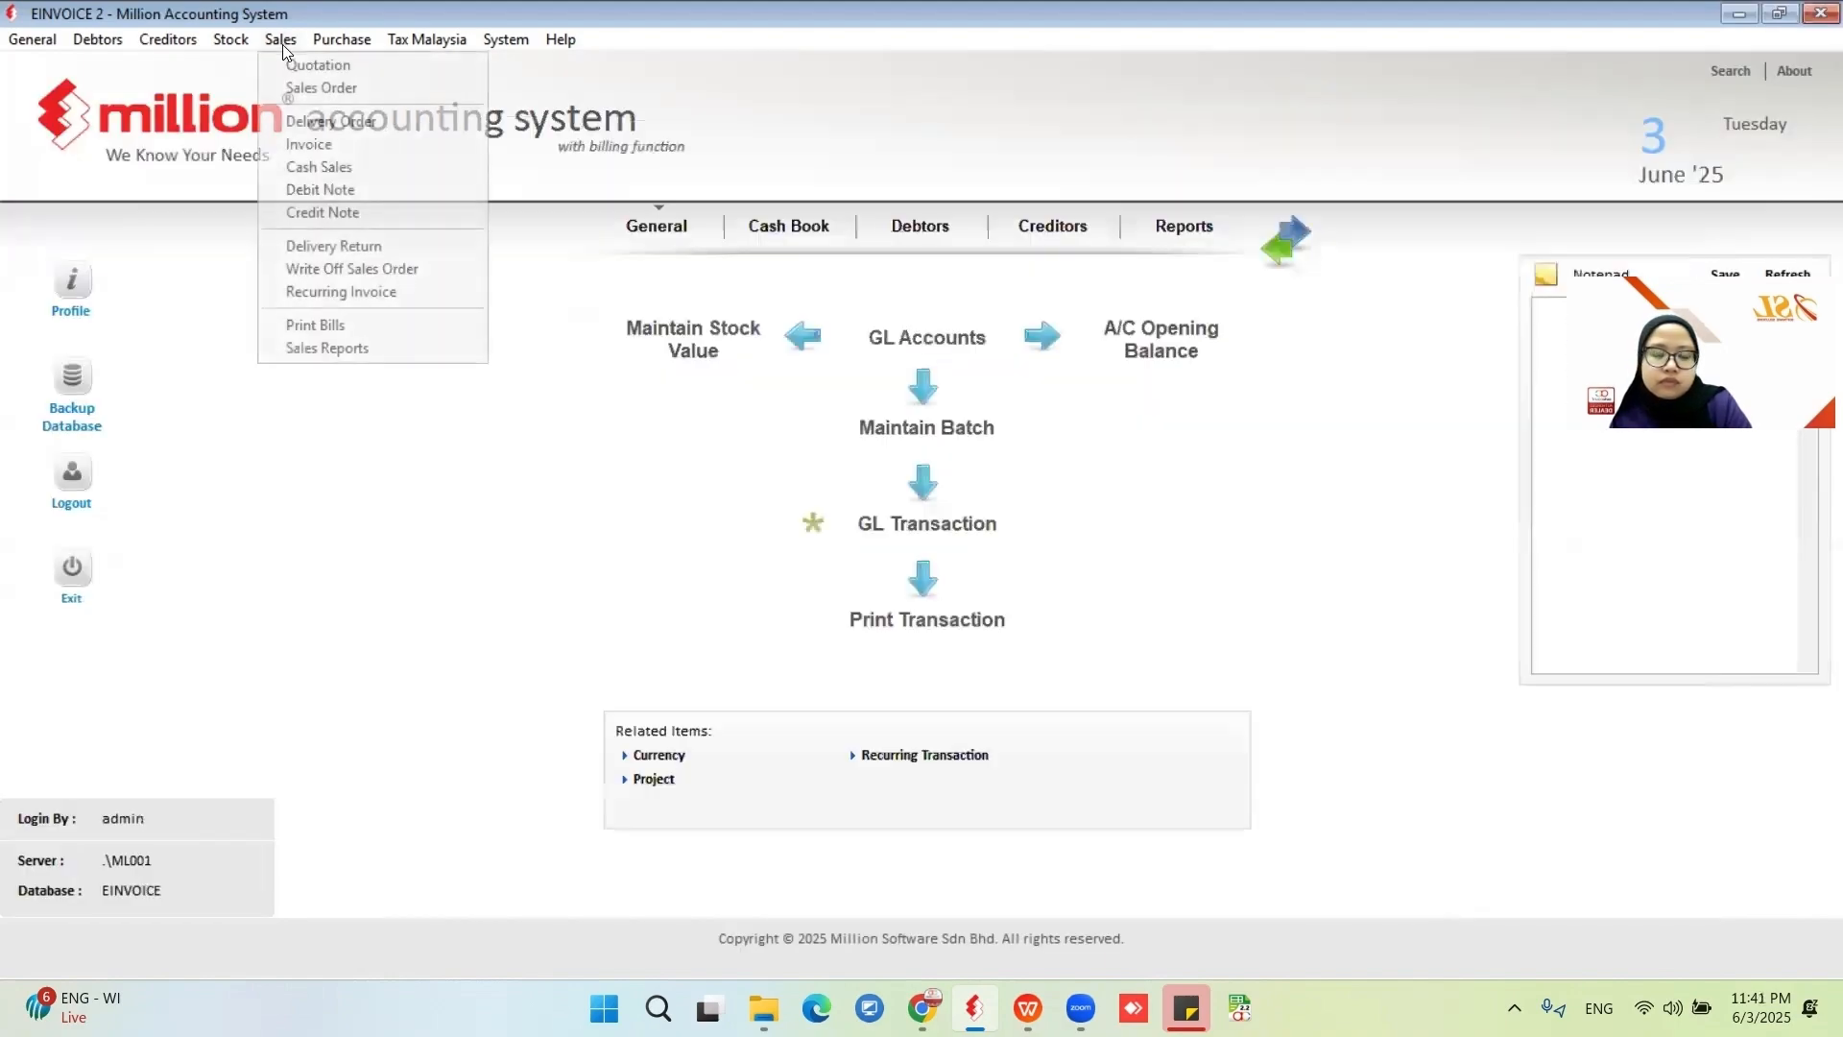
{"action": "left_click", "coordinate": [359, 346]}
{"action": "left_click", "coordinate": [106, 764]}
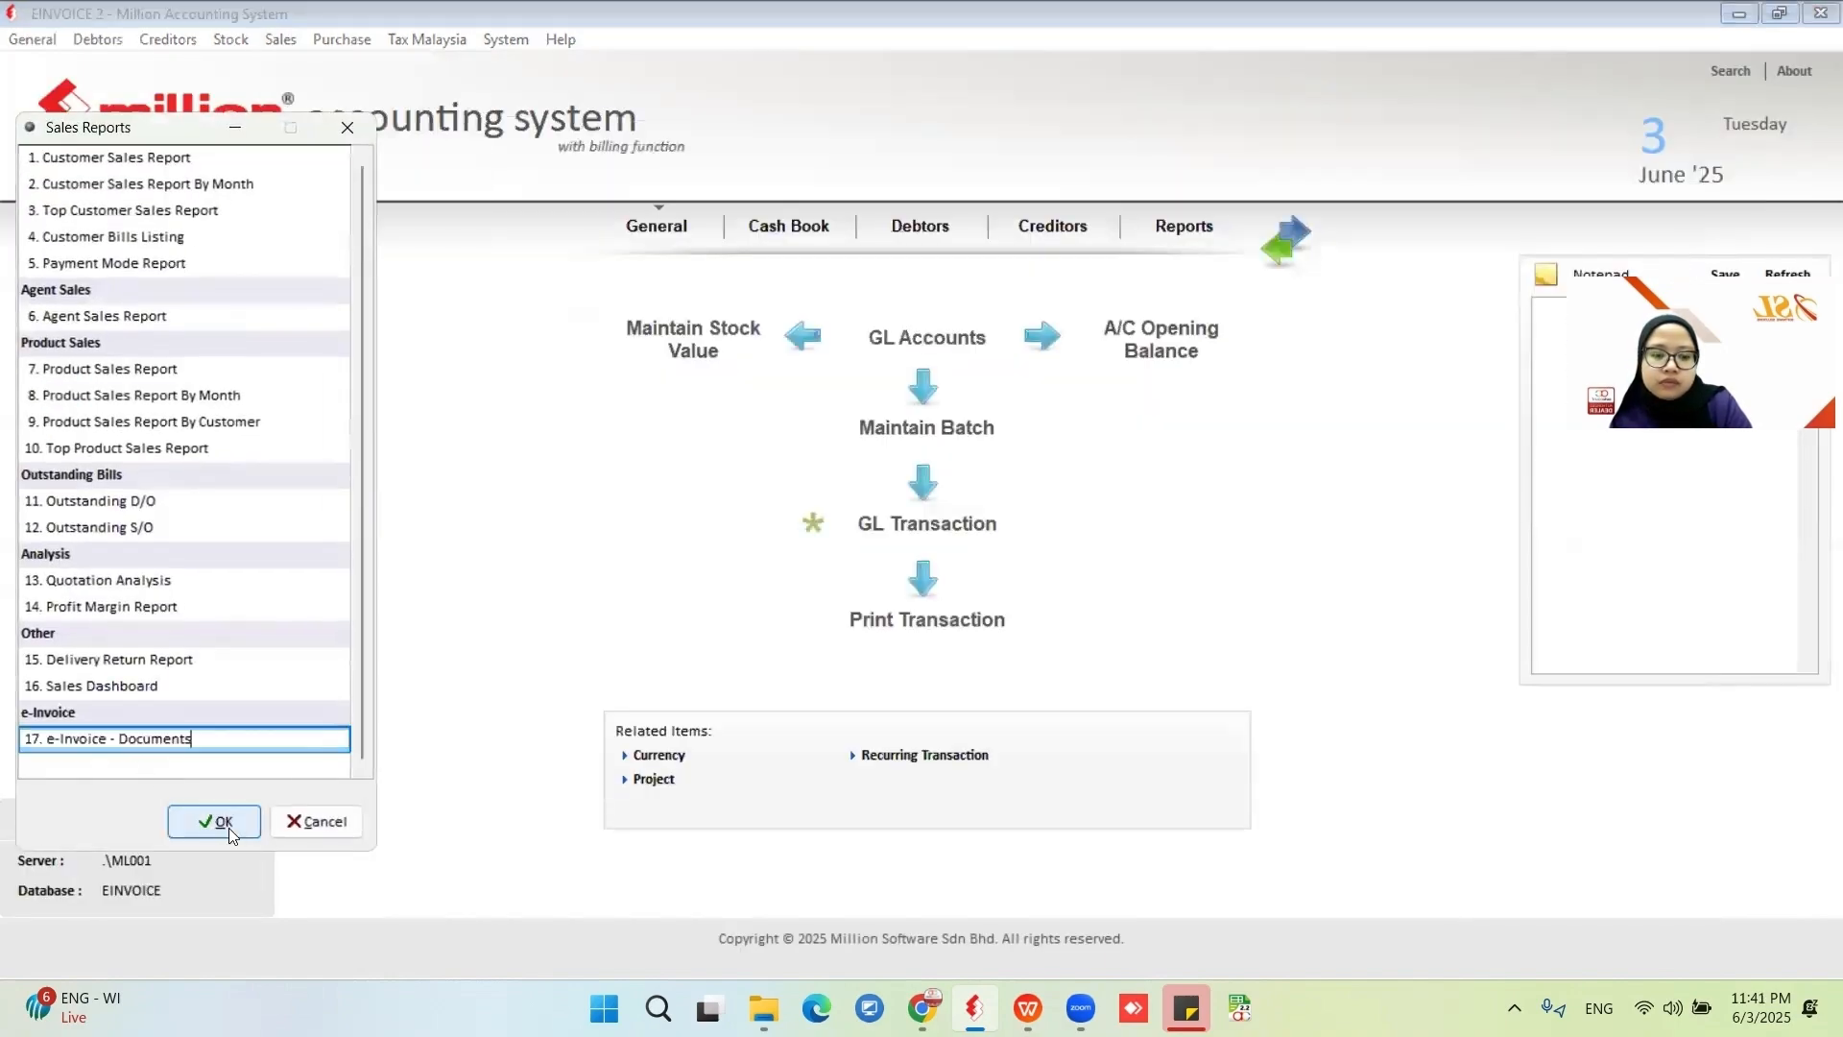
{"action": "left_click", "coordinate": [228, 824]}
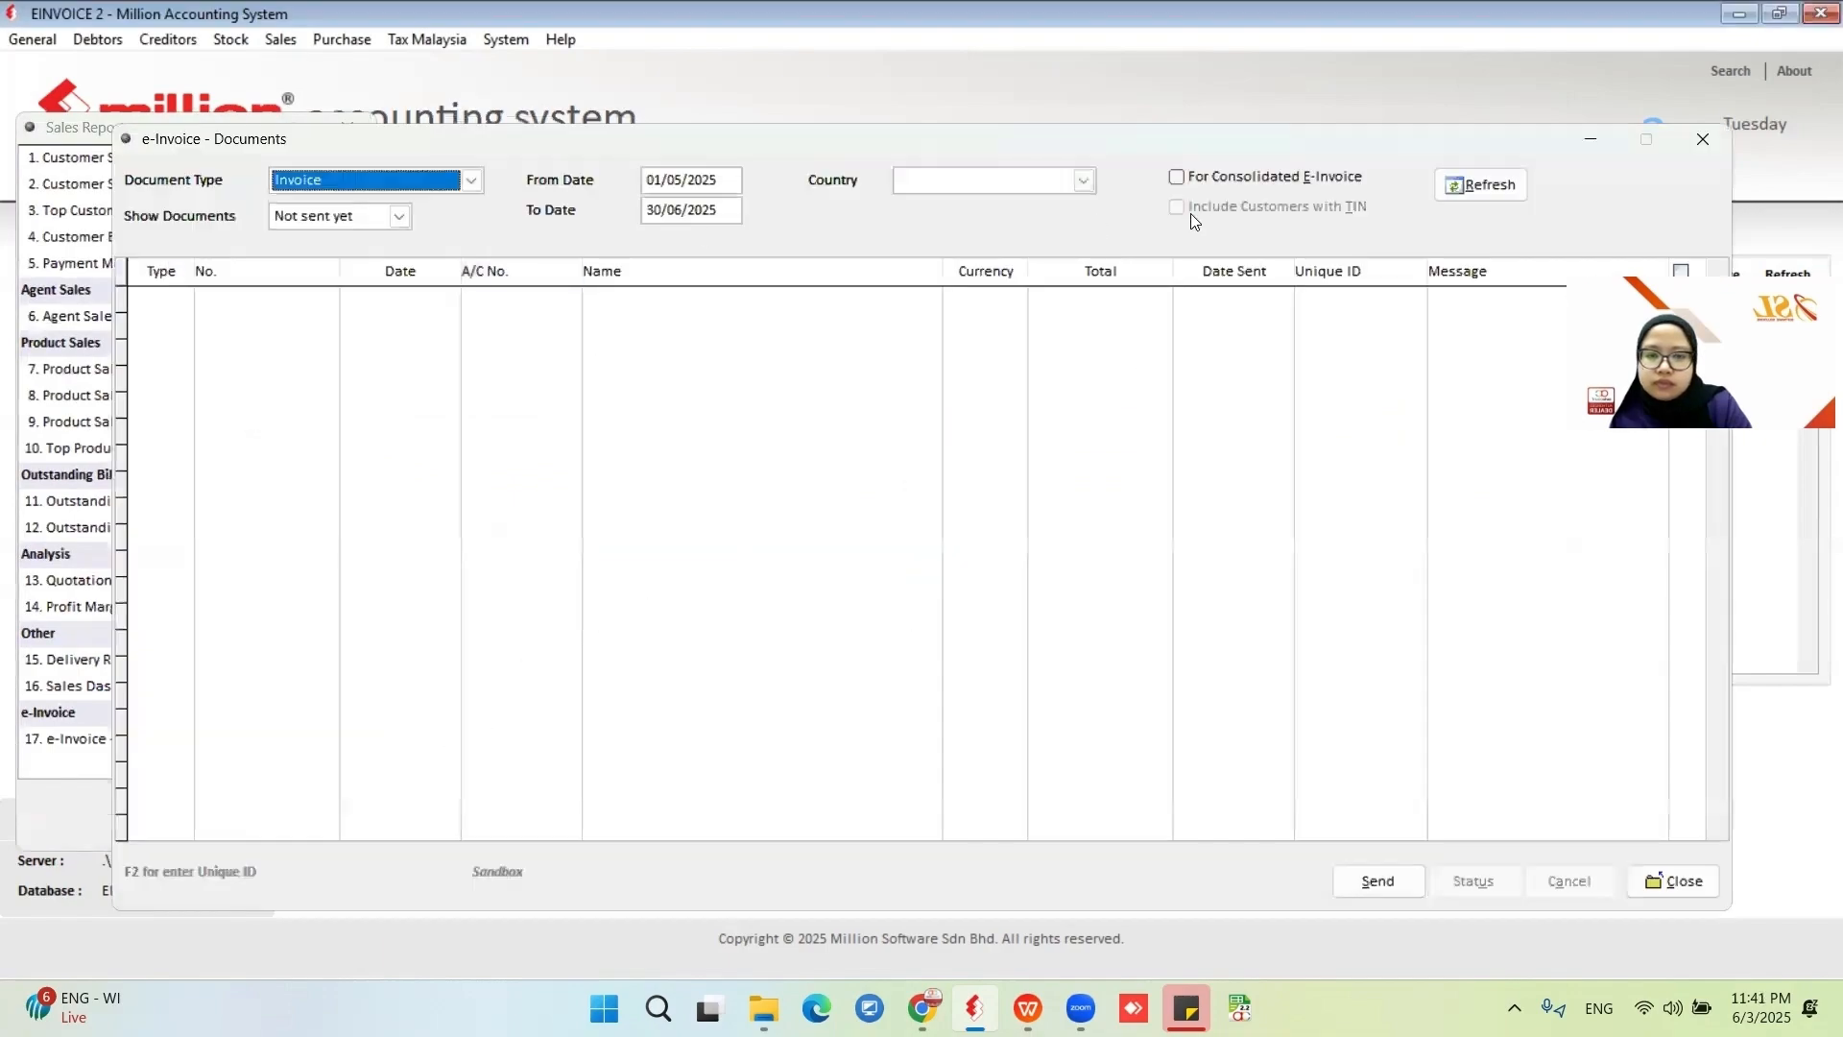
List Cash Sales documents not yet sent with For Consolidated E-Invoice ticked, and refresh the list.
{"action": "left_click", "coordinate": [370, 219]}
{"action": "left_click", "coordinate": [399, 181]}
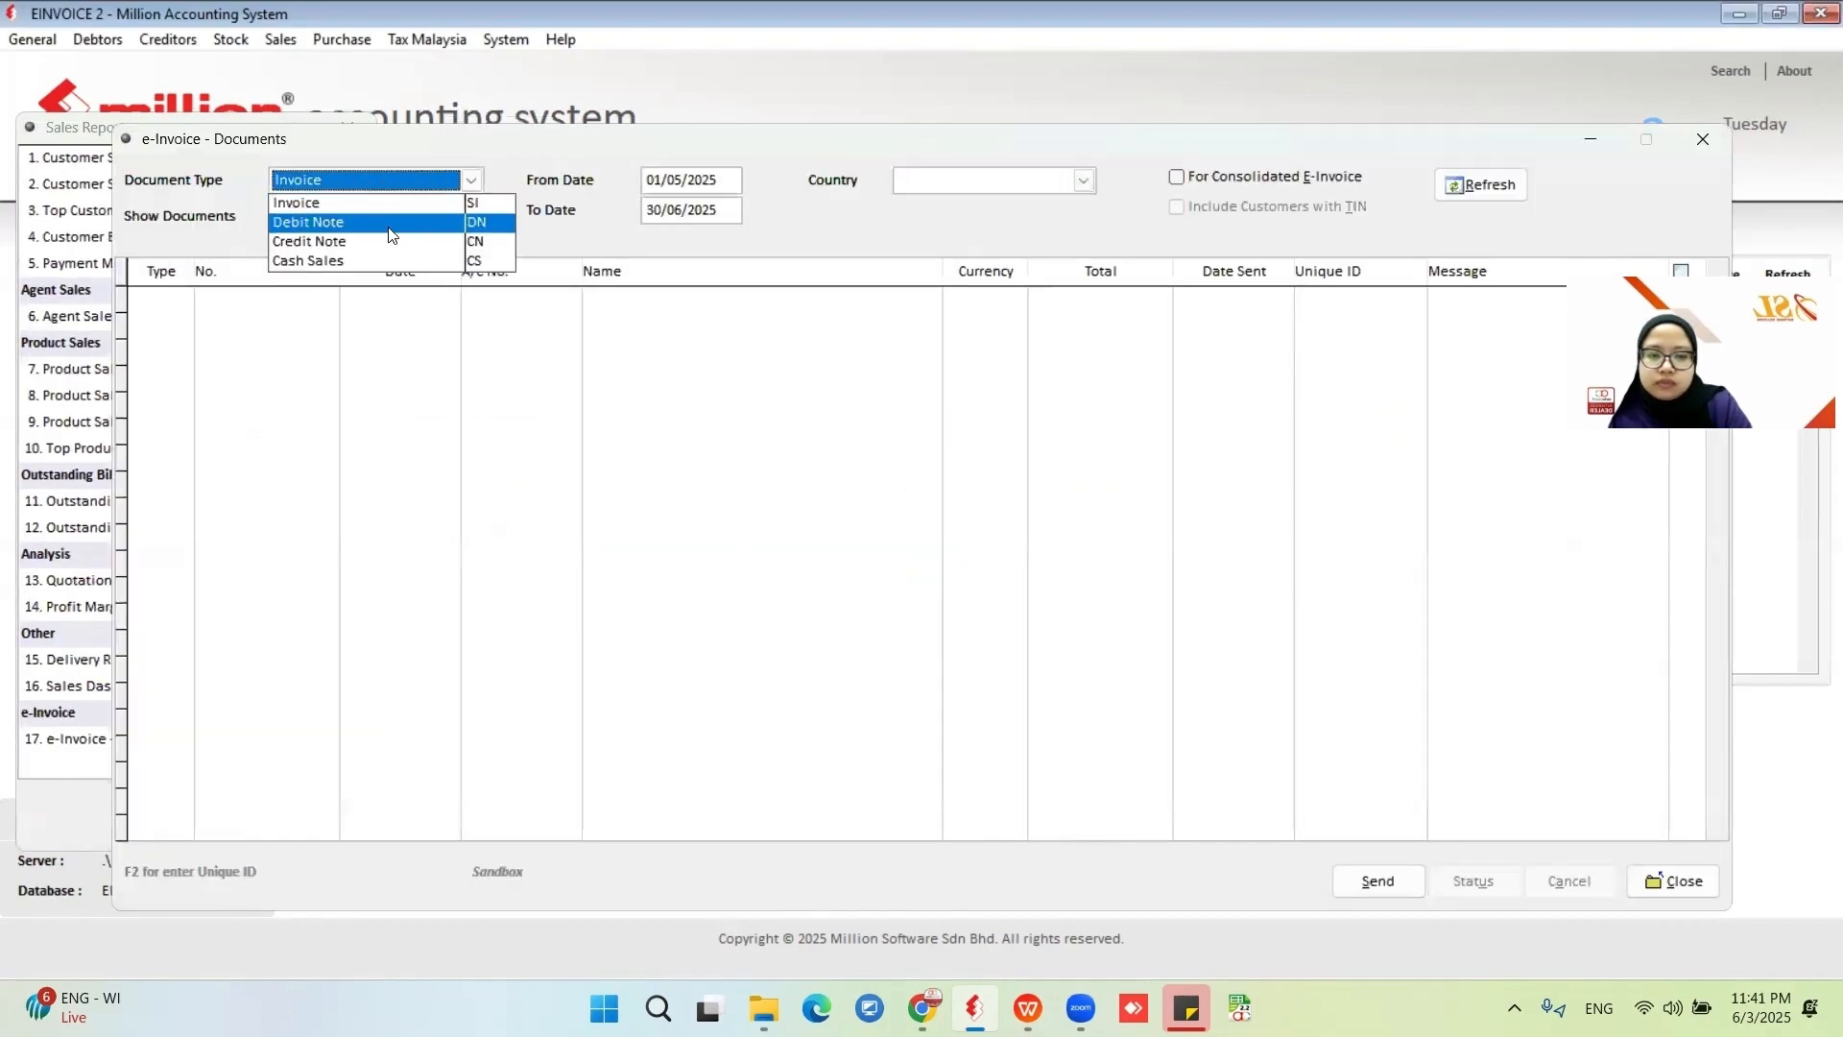
{"action": "left_click", "coordinate": [382, 261]}
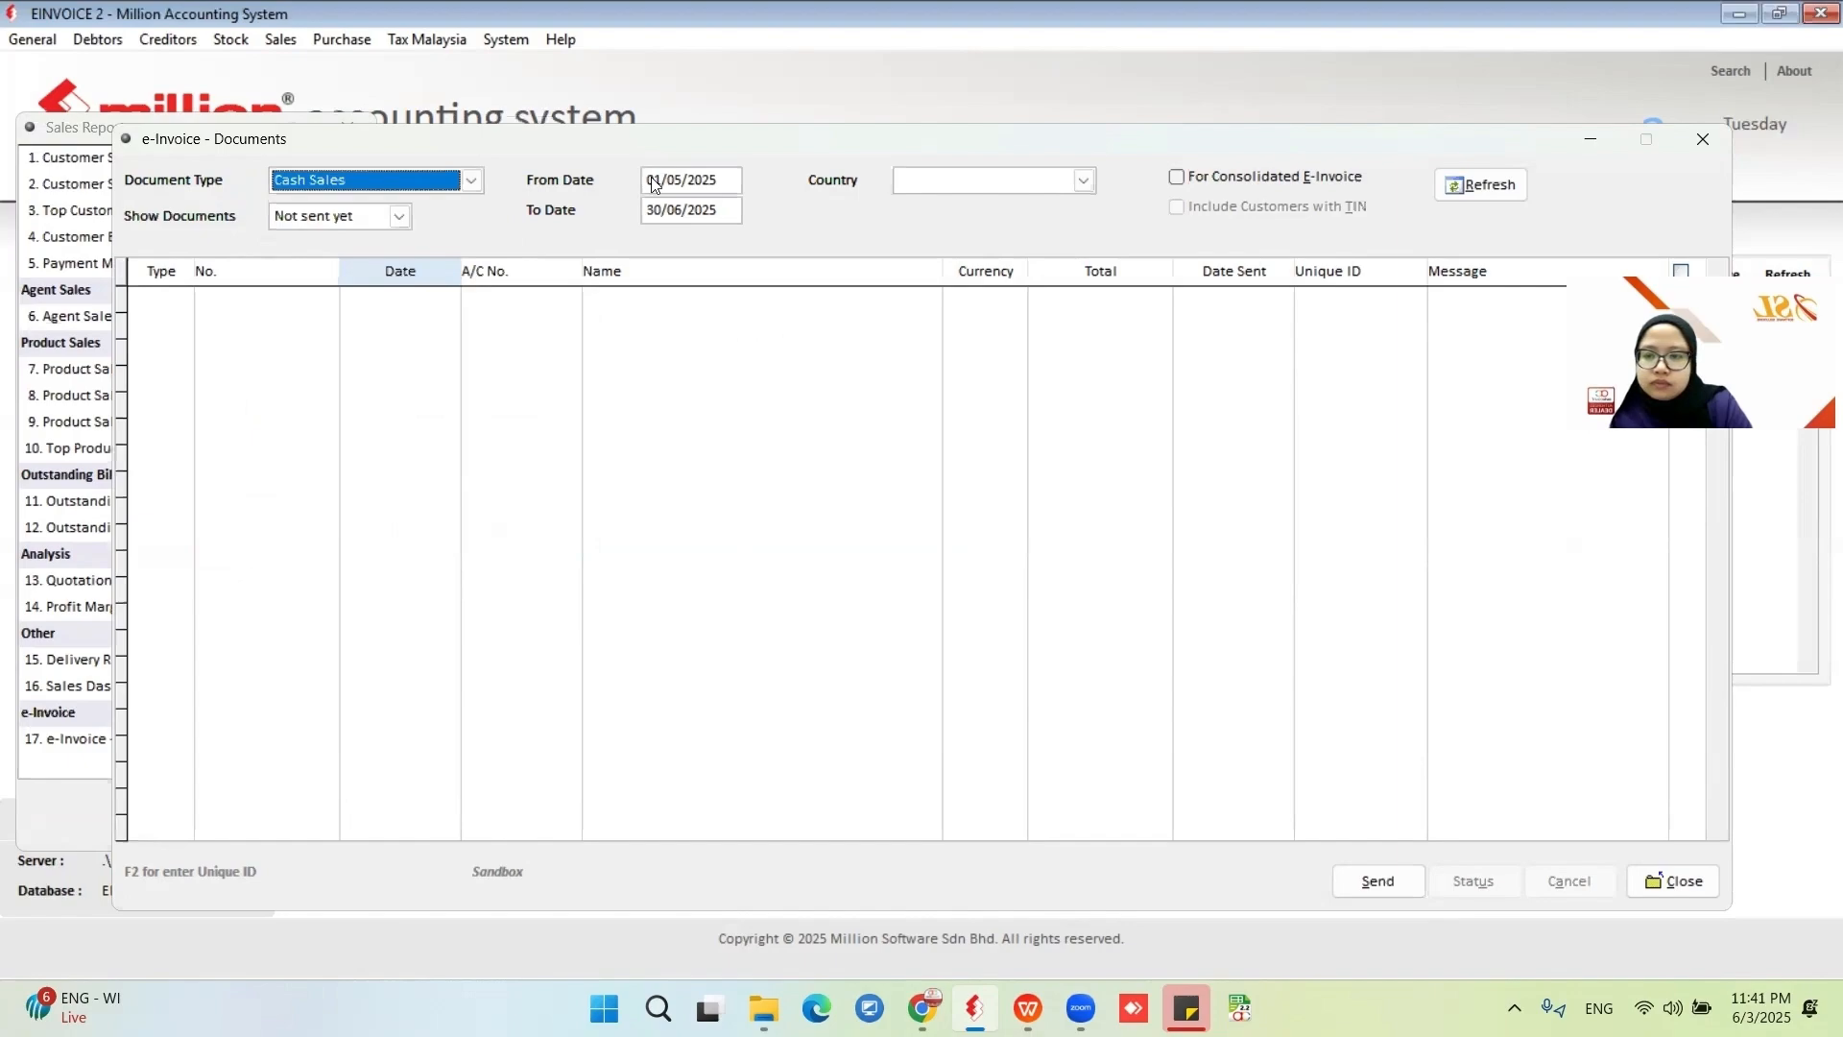
{"action": "left_click", "coordinate": [1177, 177]}
{"action": "left_click", "coordinate": [1481, 192]}
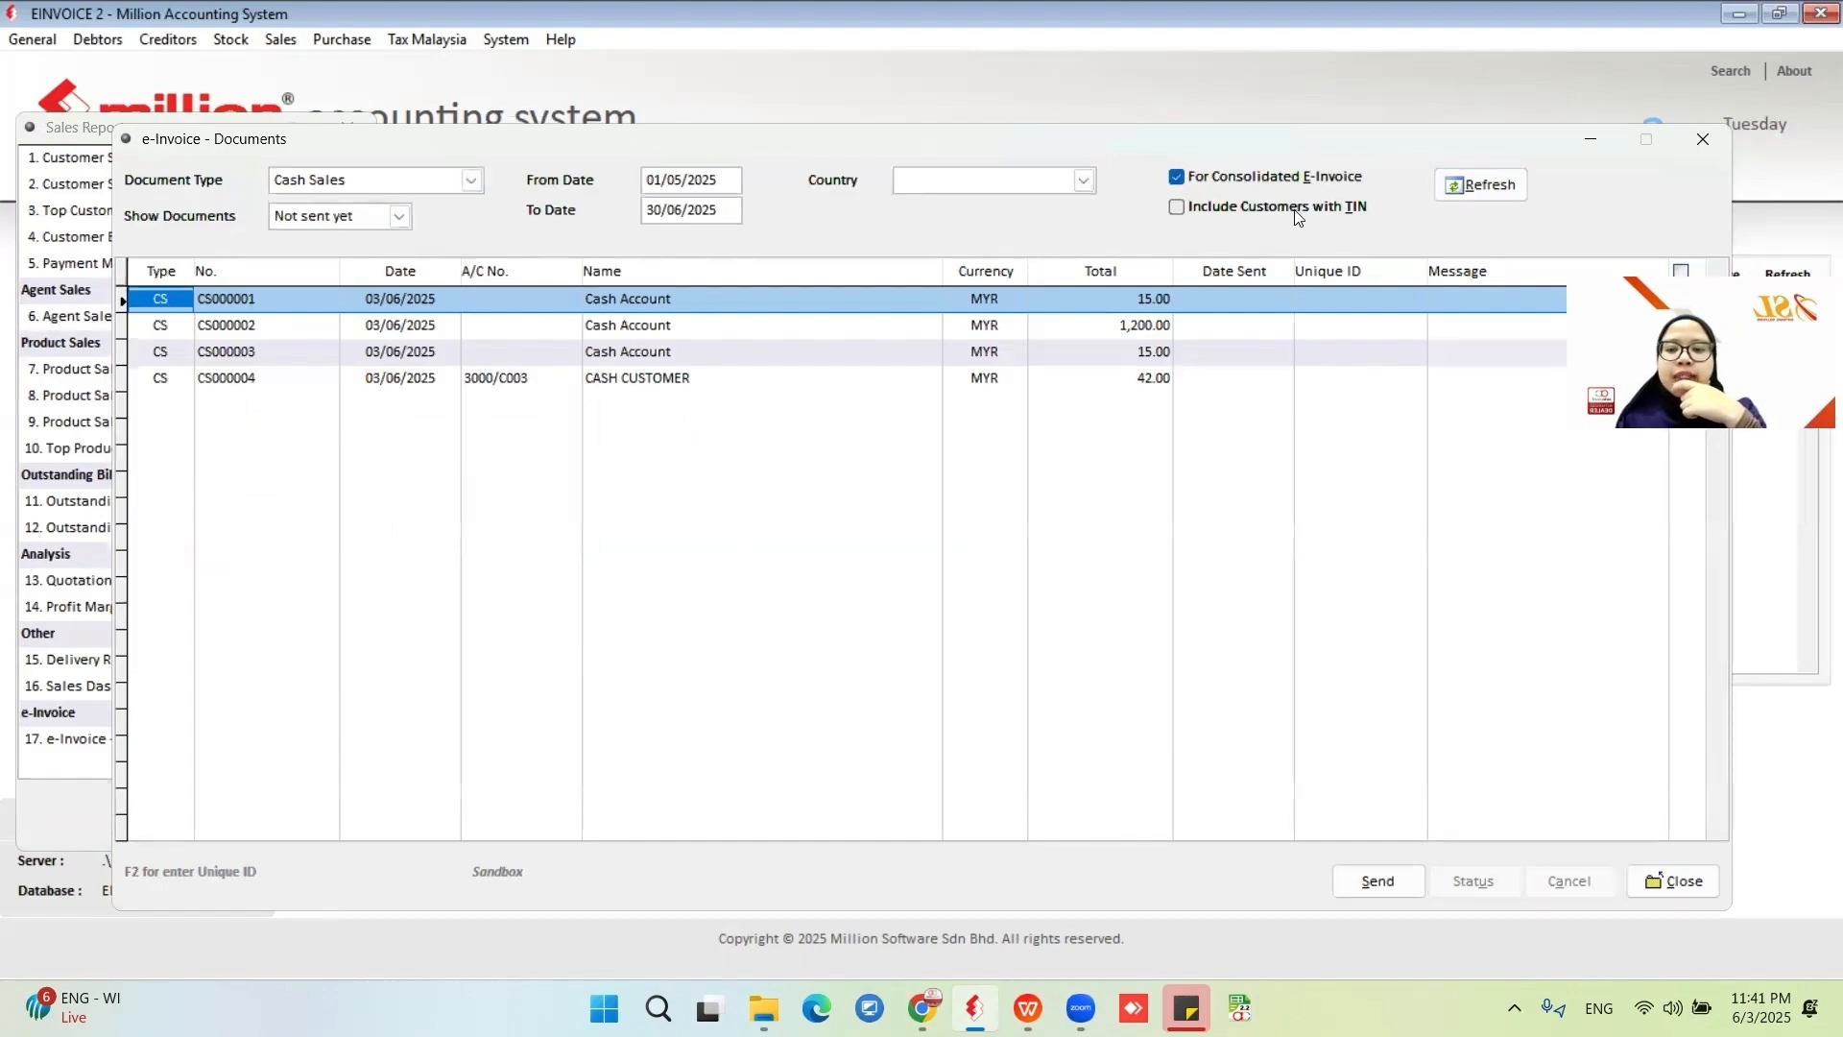
{"action": "left_click", "coordinate": [1494, 187]}
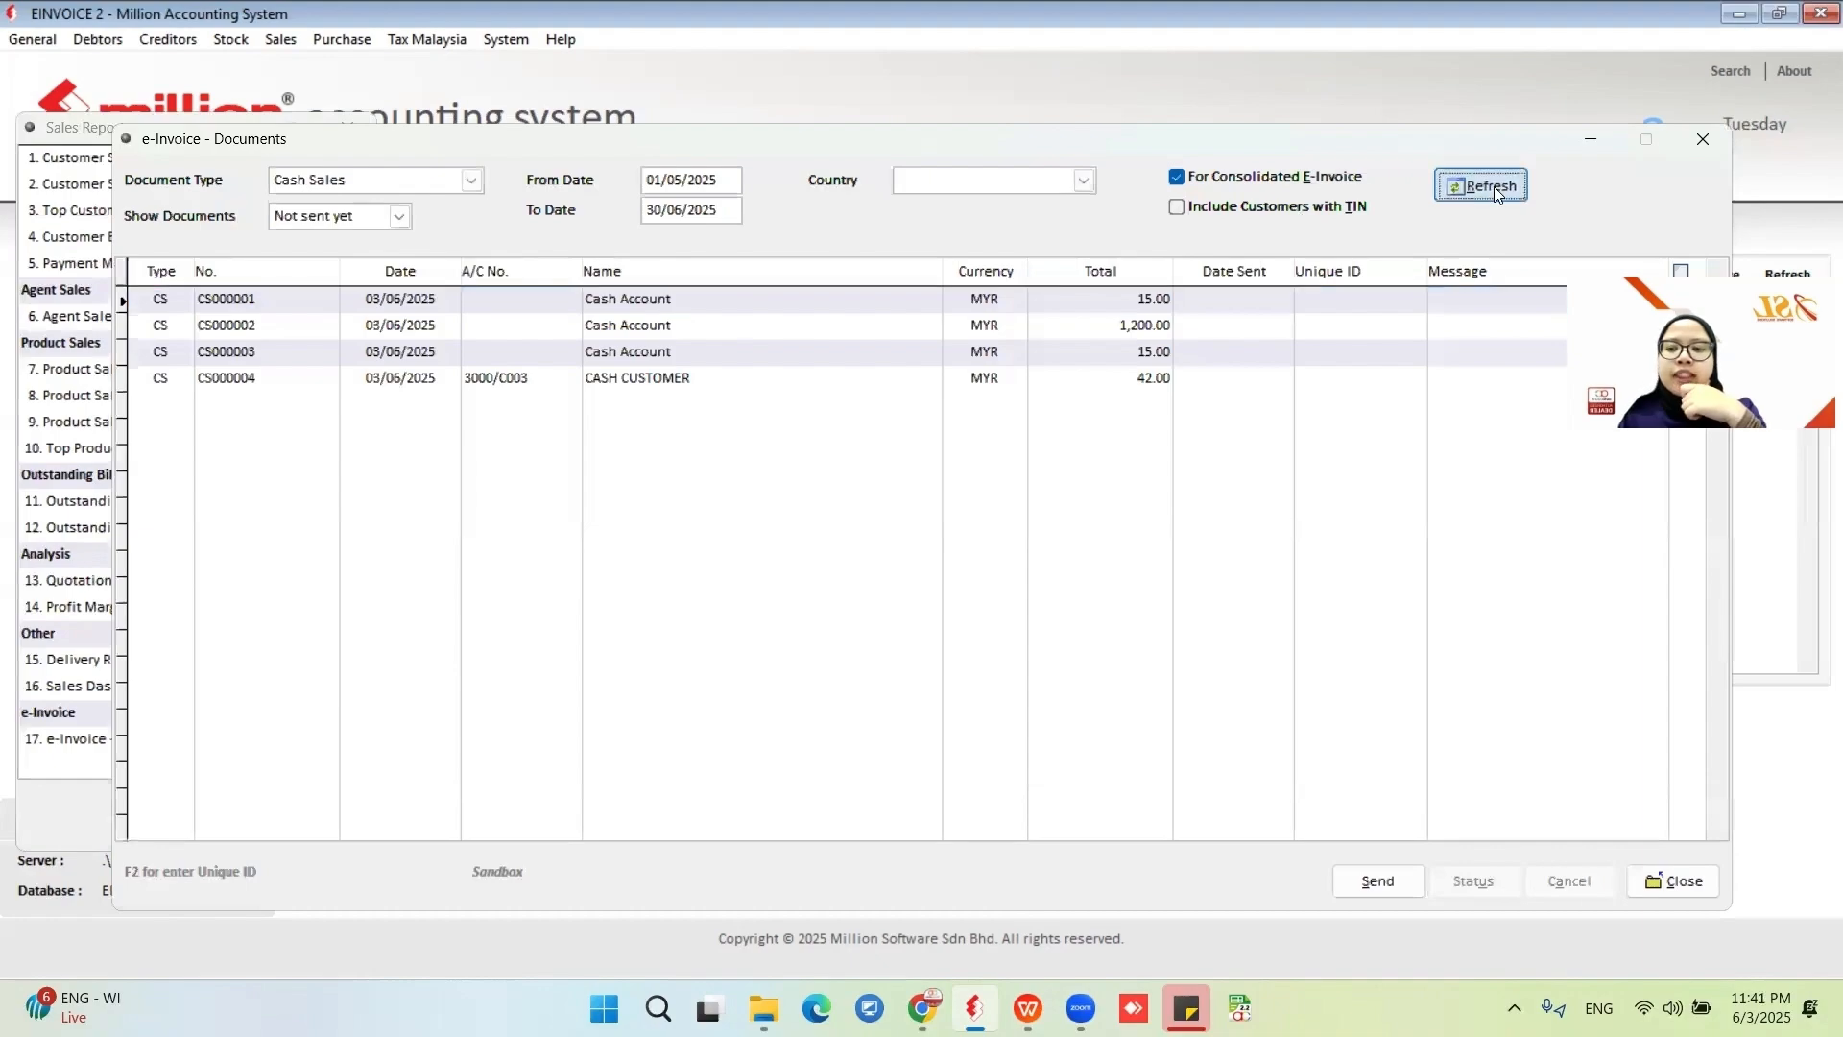
Select all listed cash sales and send them as a consolidated e-invoice.
{"action": "left_click", "coordinate": [1680, 268]}
{"action": "left_click", "coordinate": [1375, 881]}
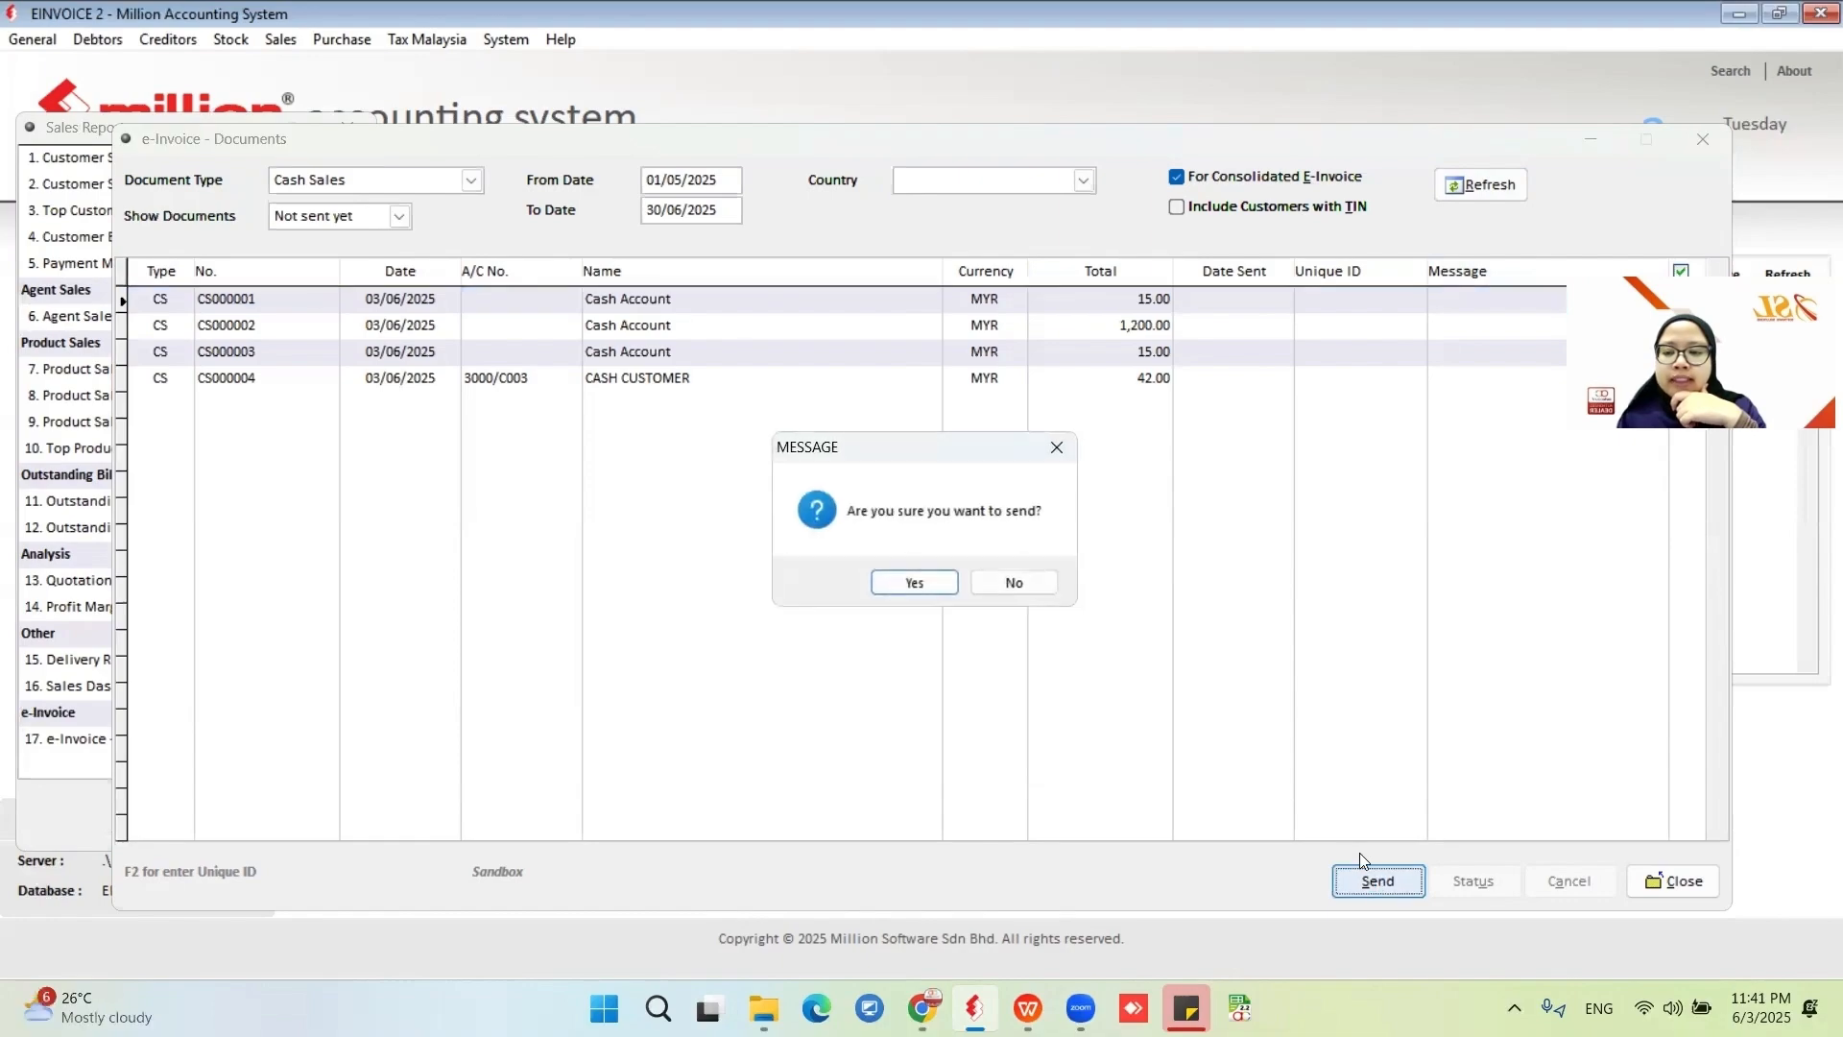
{"action": "left_click", "coordinate": [920, 589]}
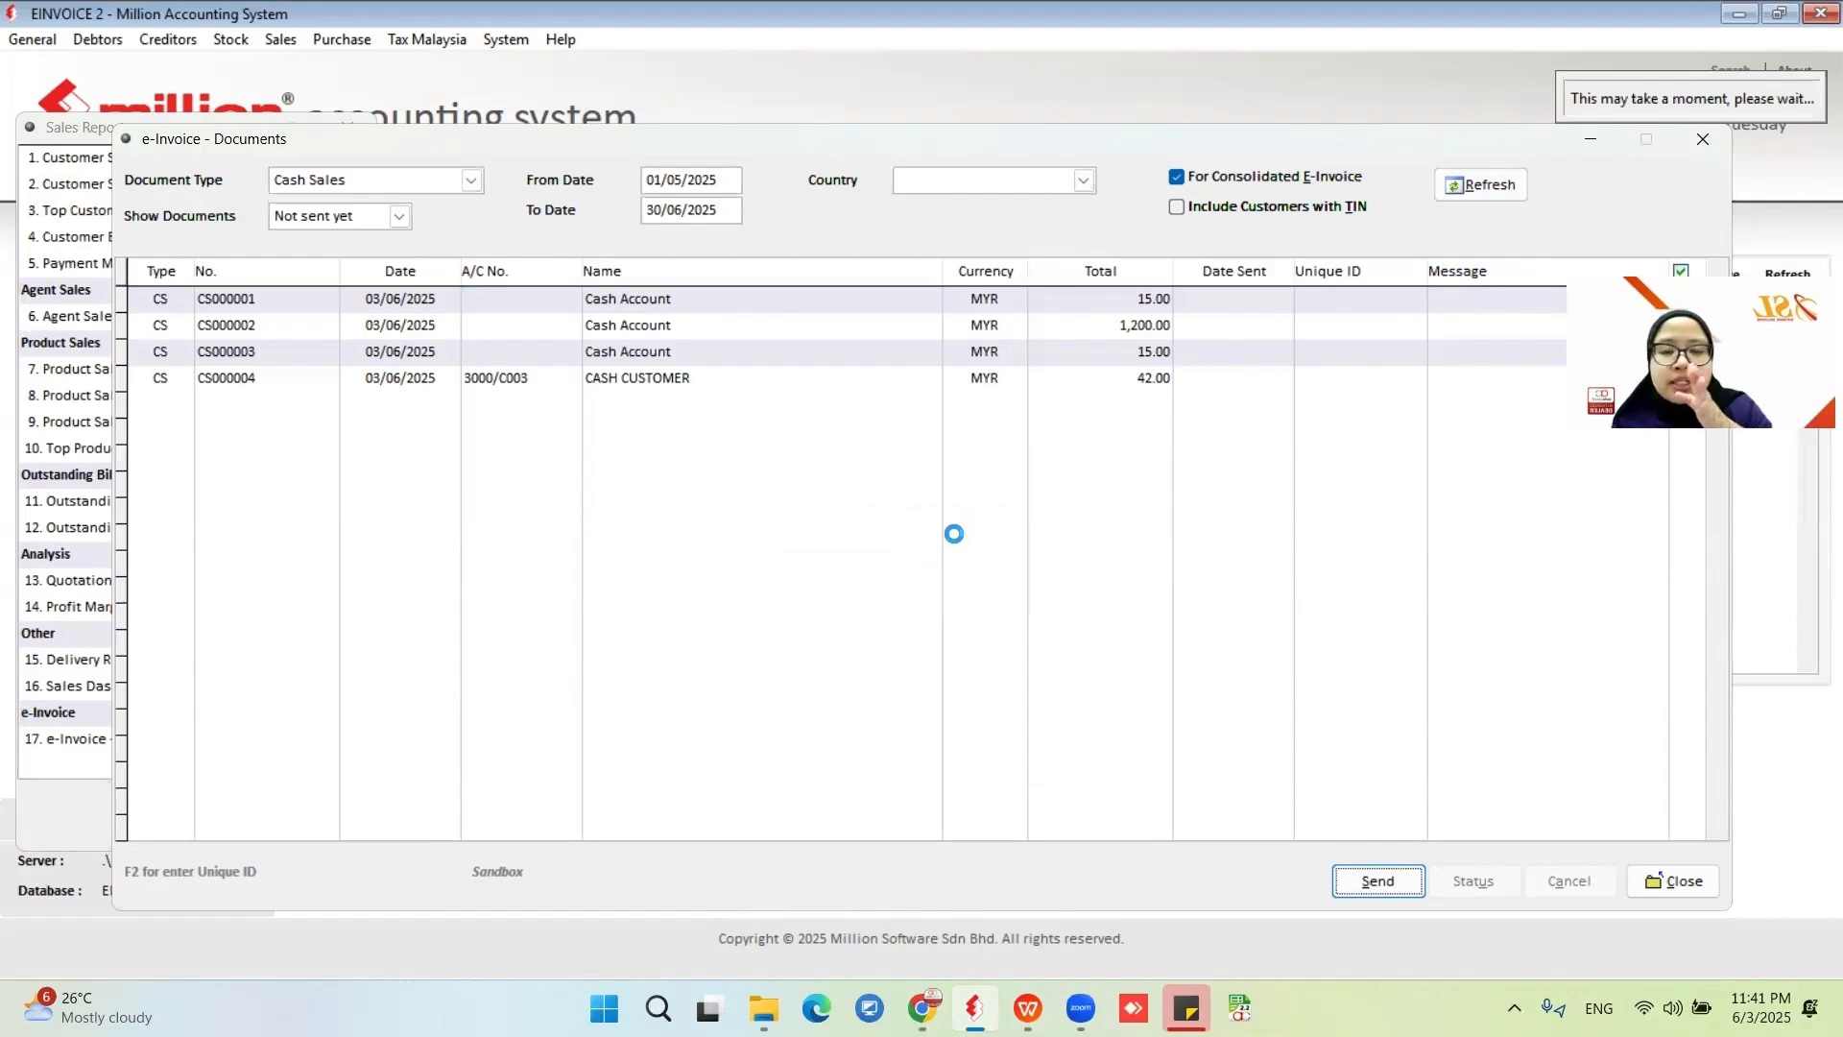
{"action": "left_click", "coordinate": [958, 586]}
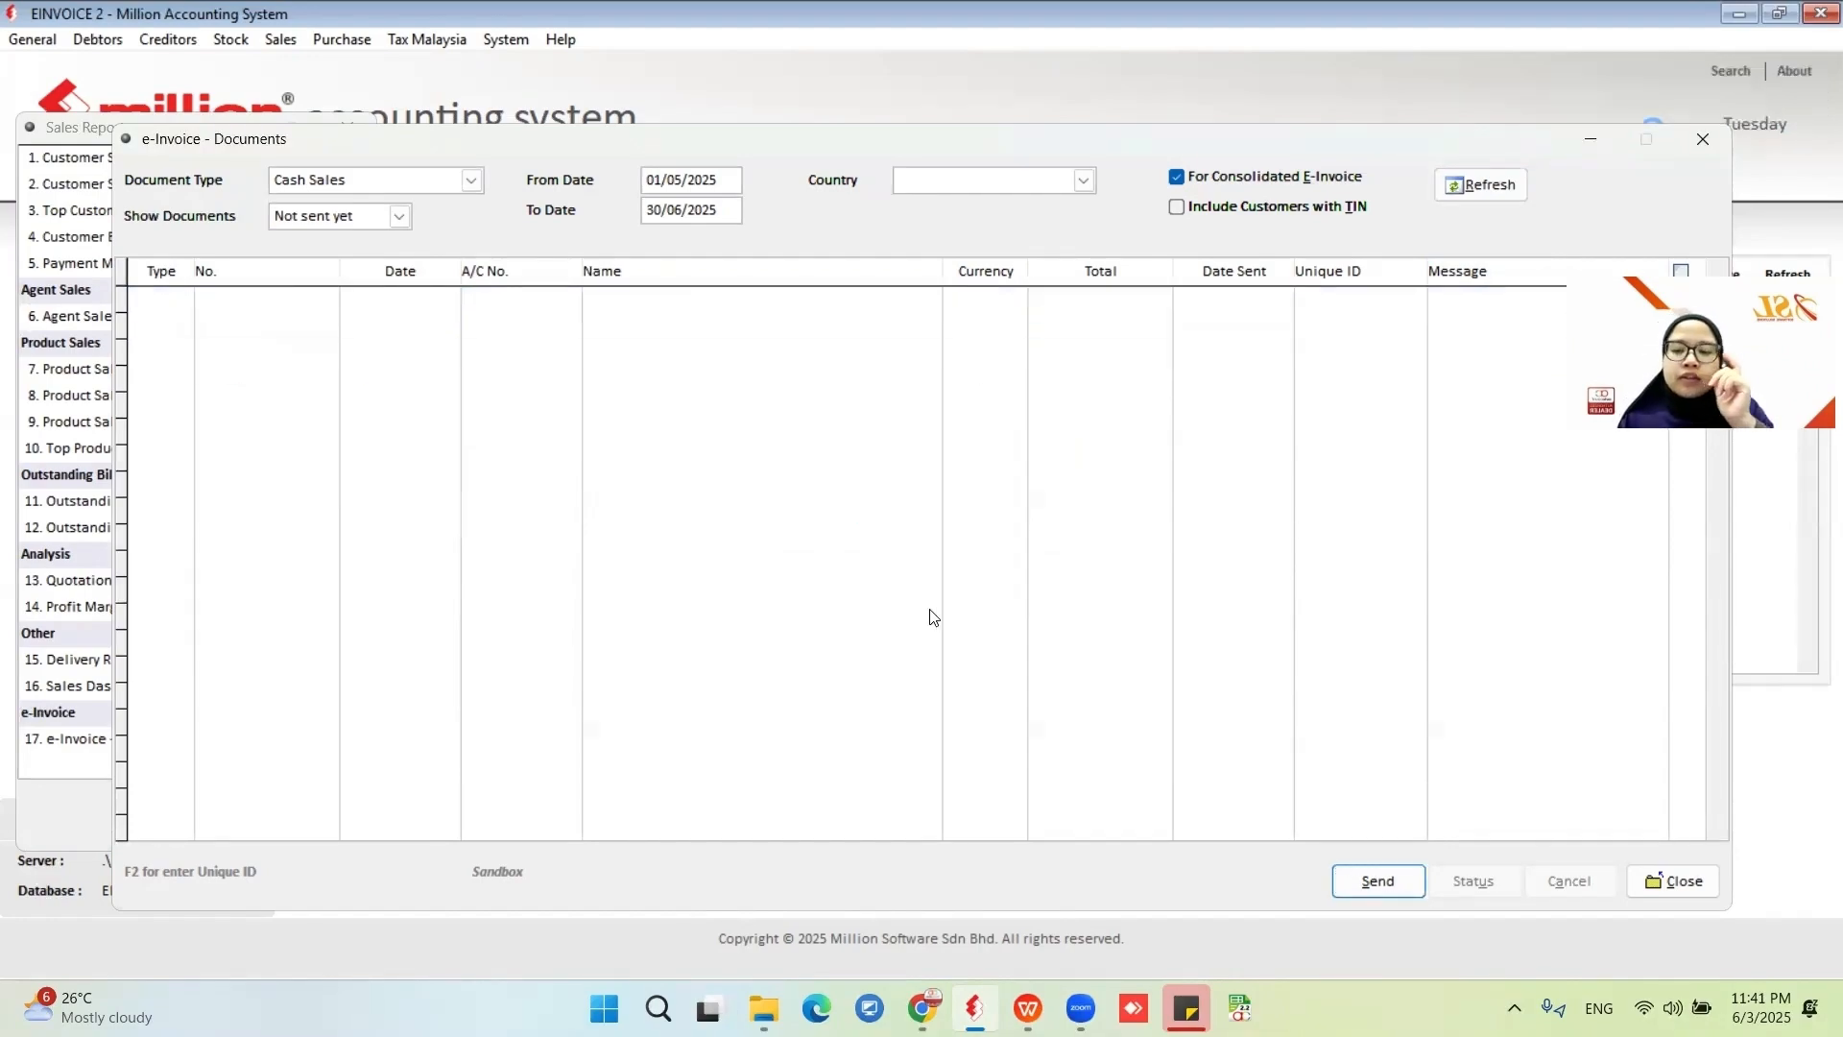
Show sent documents, refresh the list, and check the e-invoice status of the sent cash sales.
{"action": "left_click", "coordinate": [400, 216]}
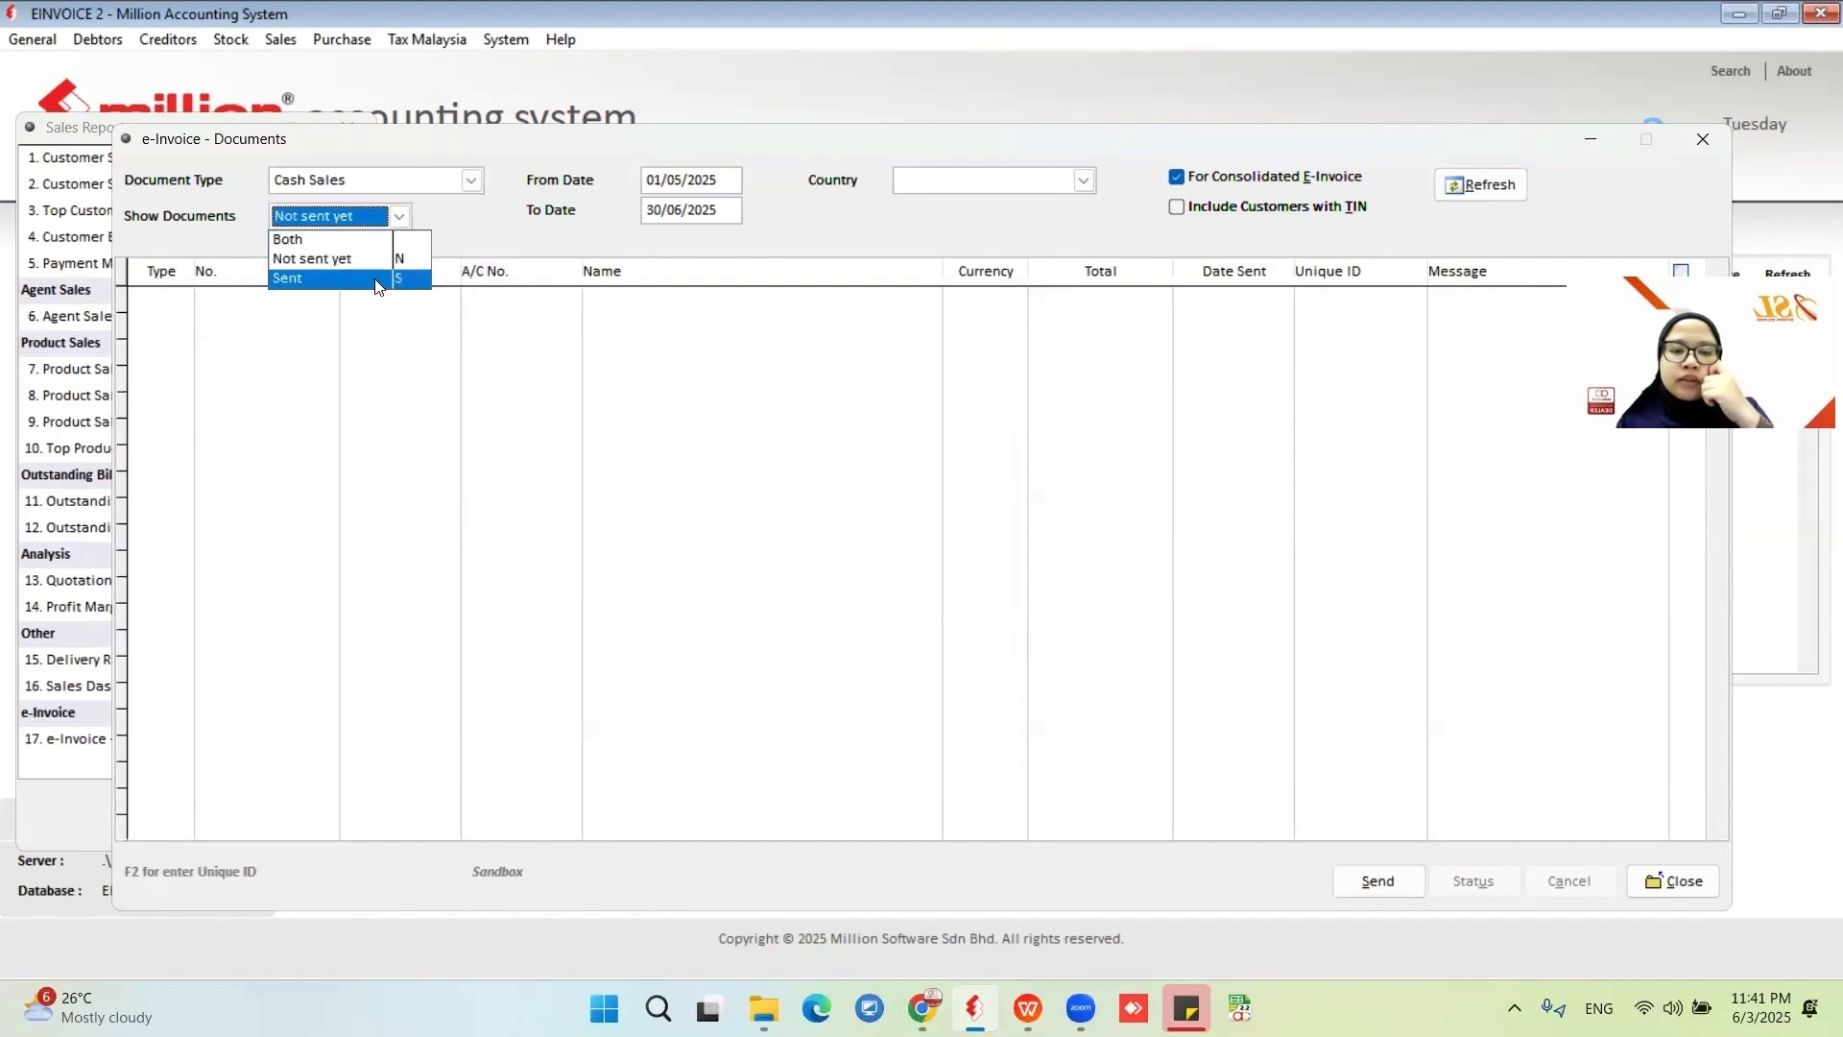
{"action": "left_click", "coordinate": [379, 278]}
{"action": "left_click", "coordinate": [1474, 186]}
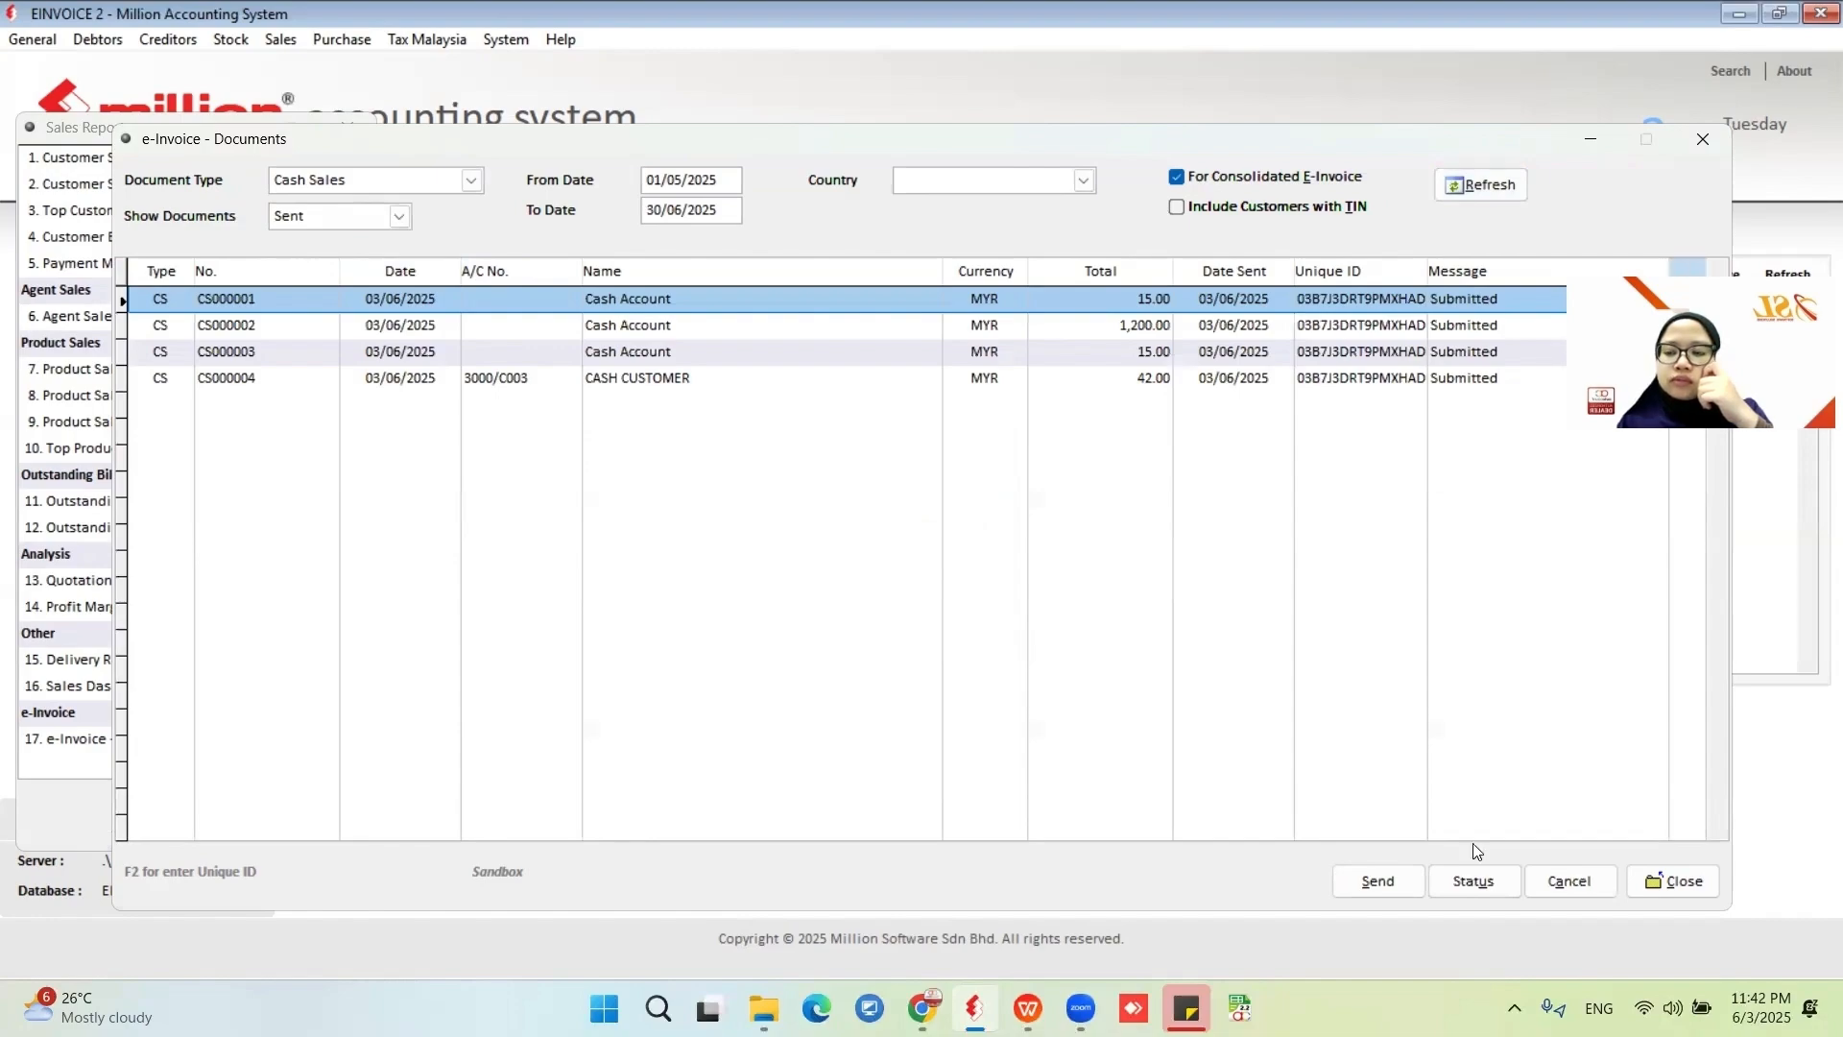
{"action": "left_click", "coordinate": [1473, 881]}
{"action": "left_click", "coordinate": [952, 580]}
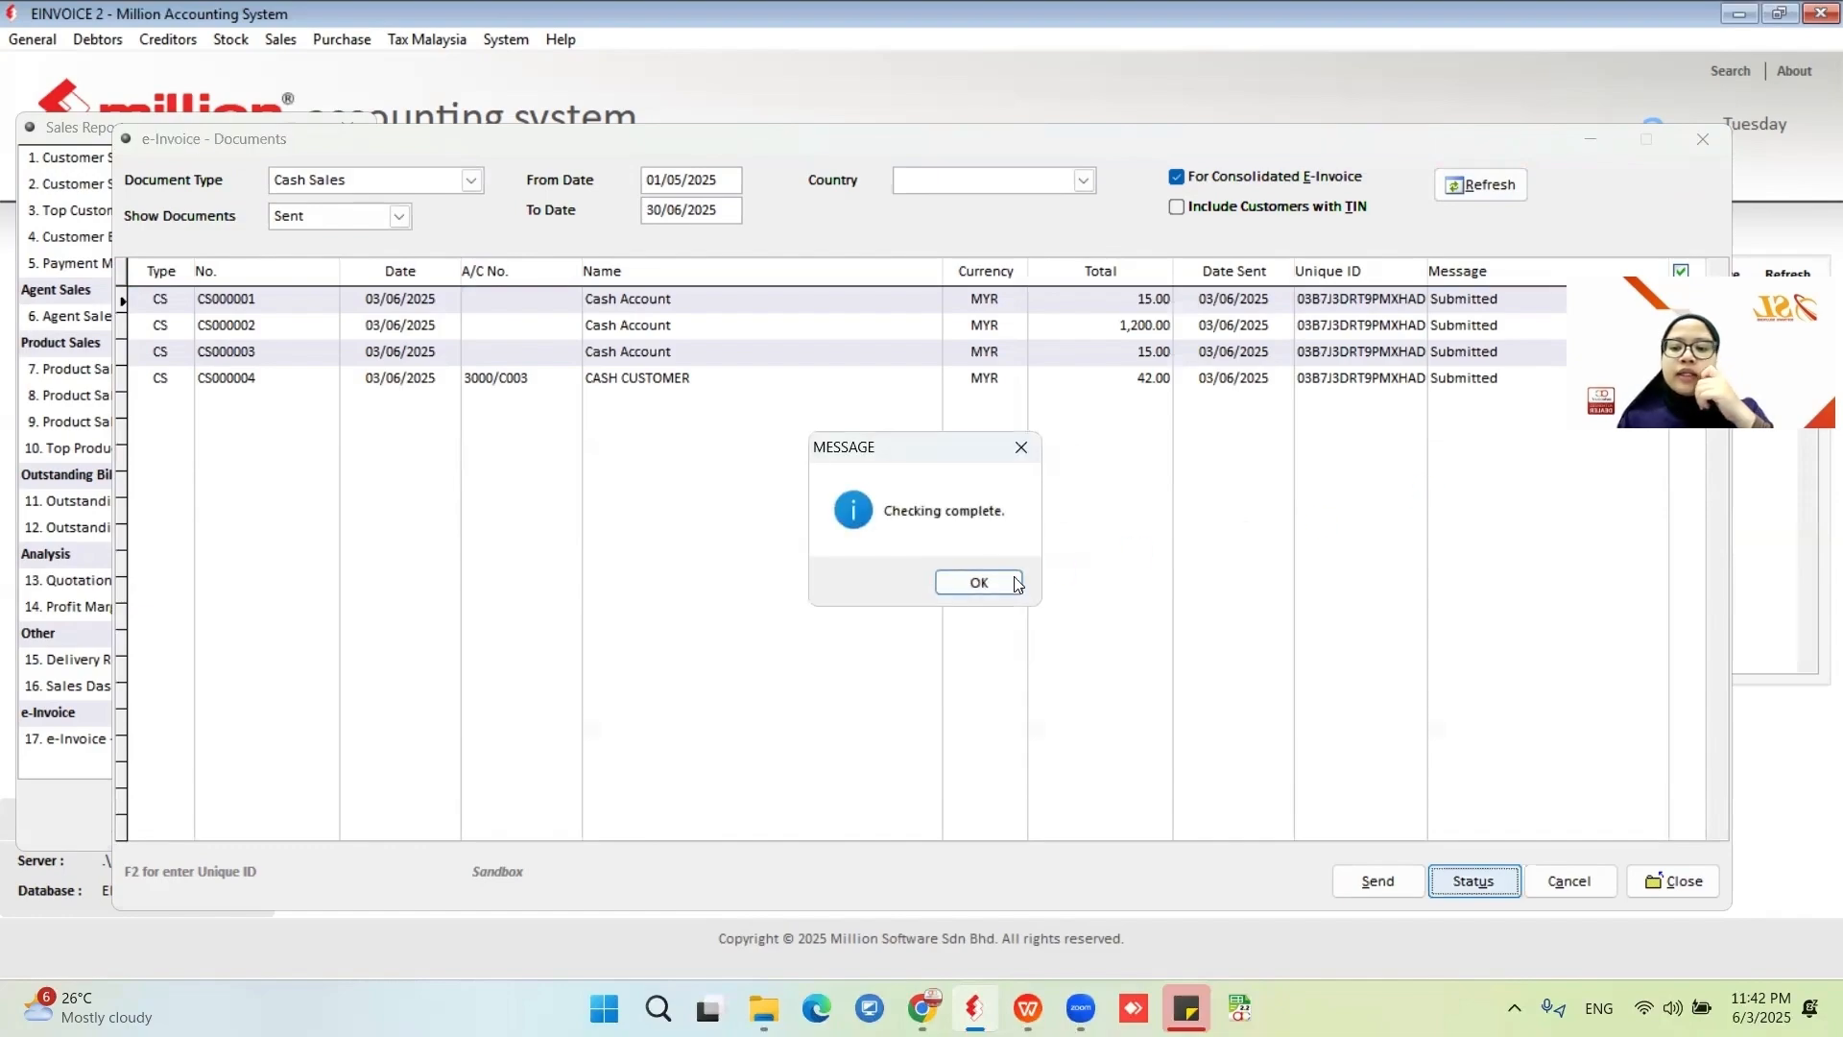
{"action": "left_click", "coordinate": [1000, 581]}
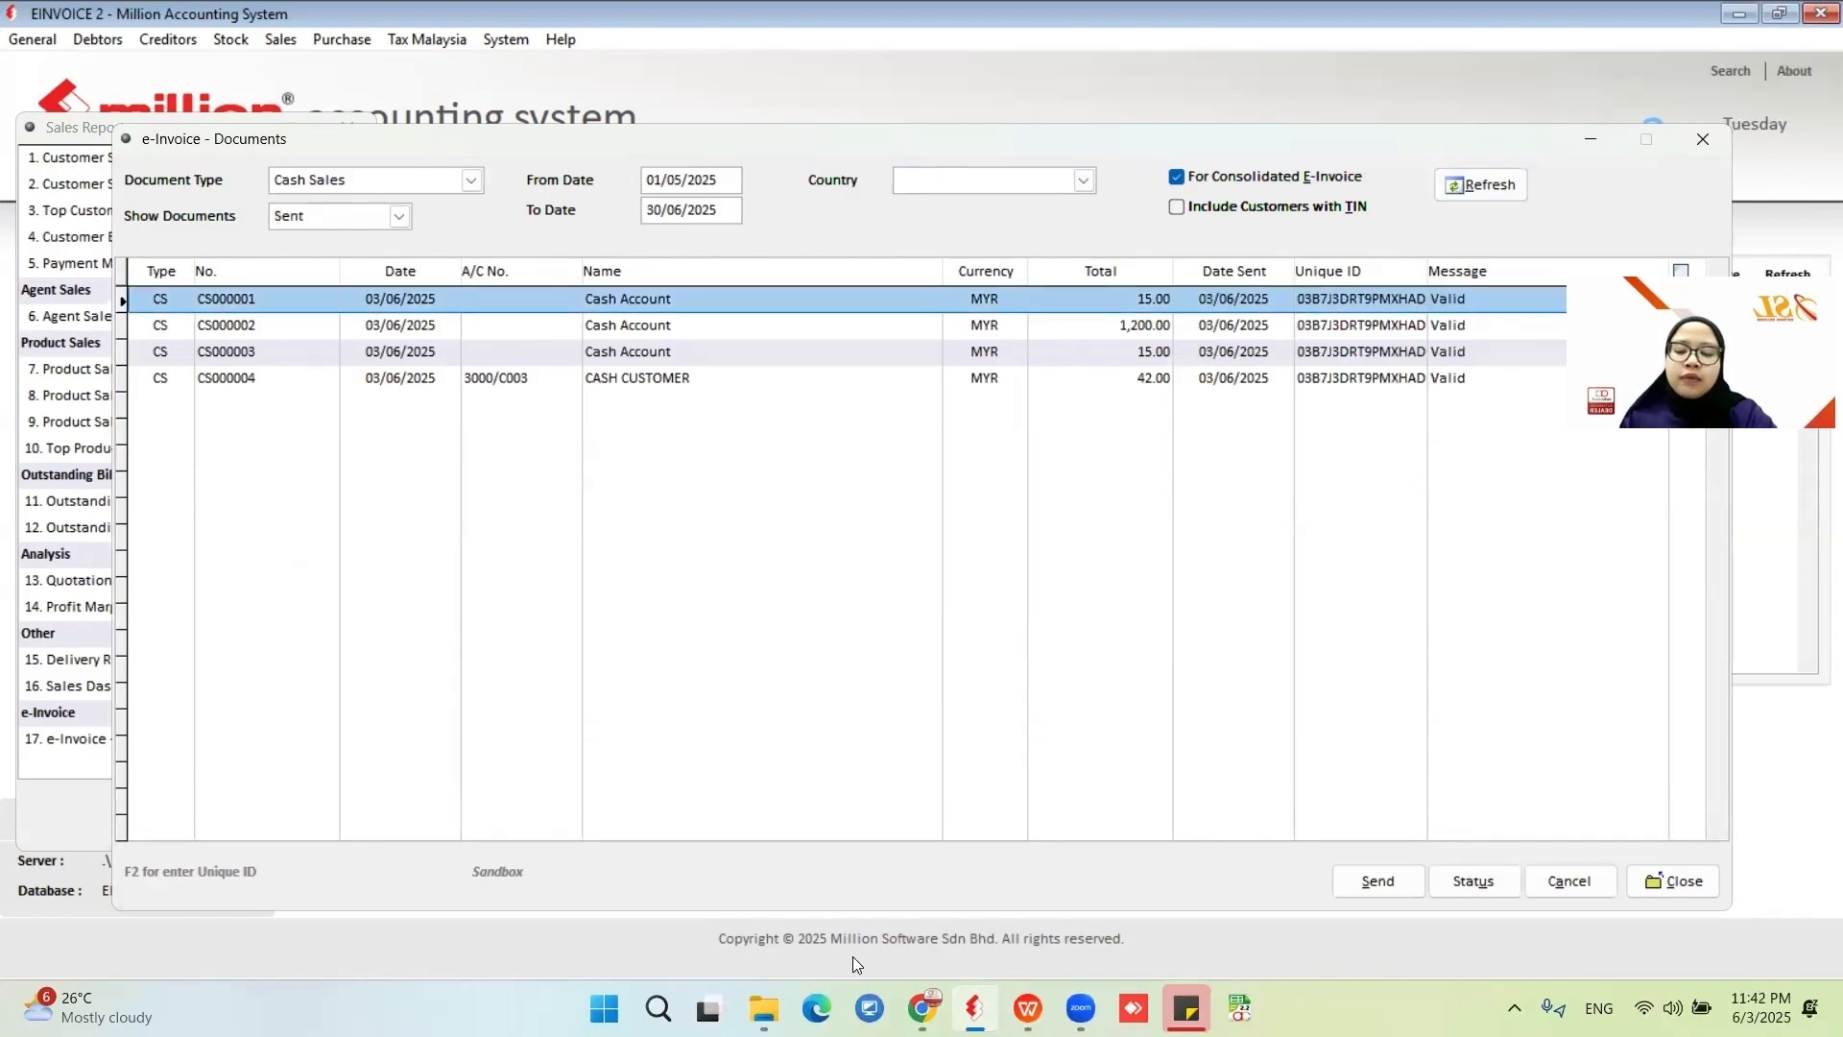
Switch to the MyInvois Portal in the browser and review submitted consolidated invoice CI000001 and its line items.
{"action": "left_click", "coordinate": [922, 1008]}
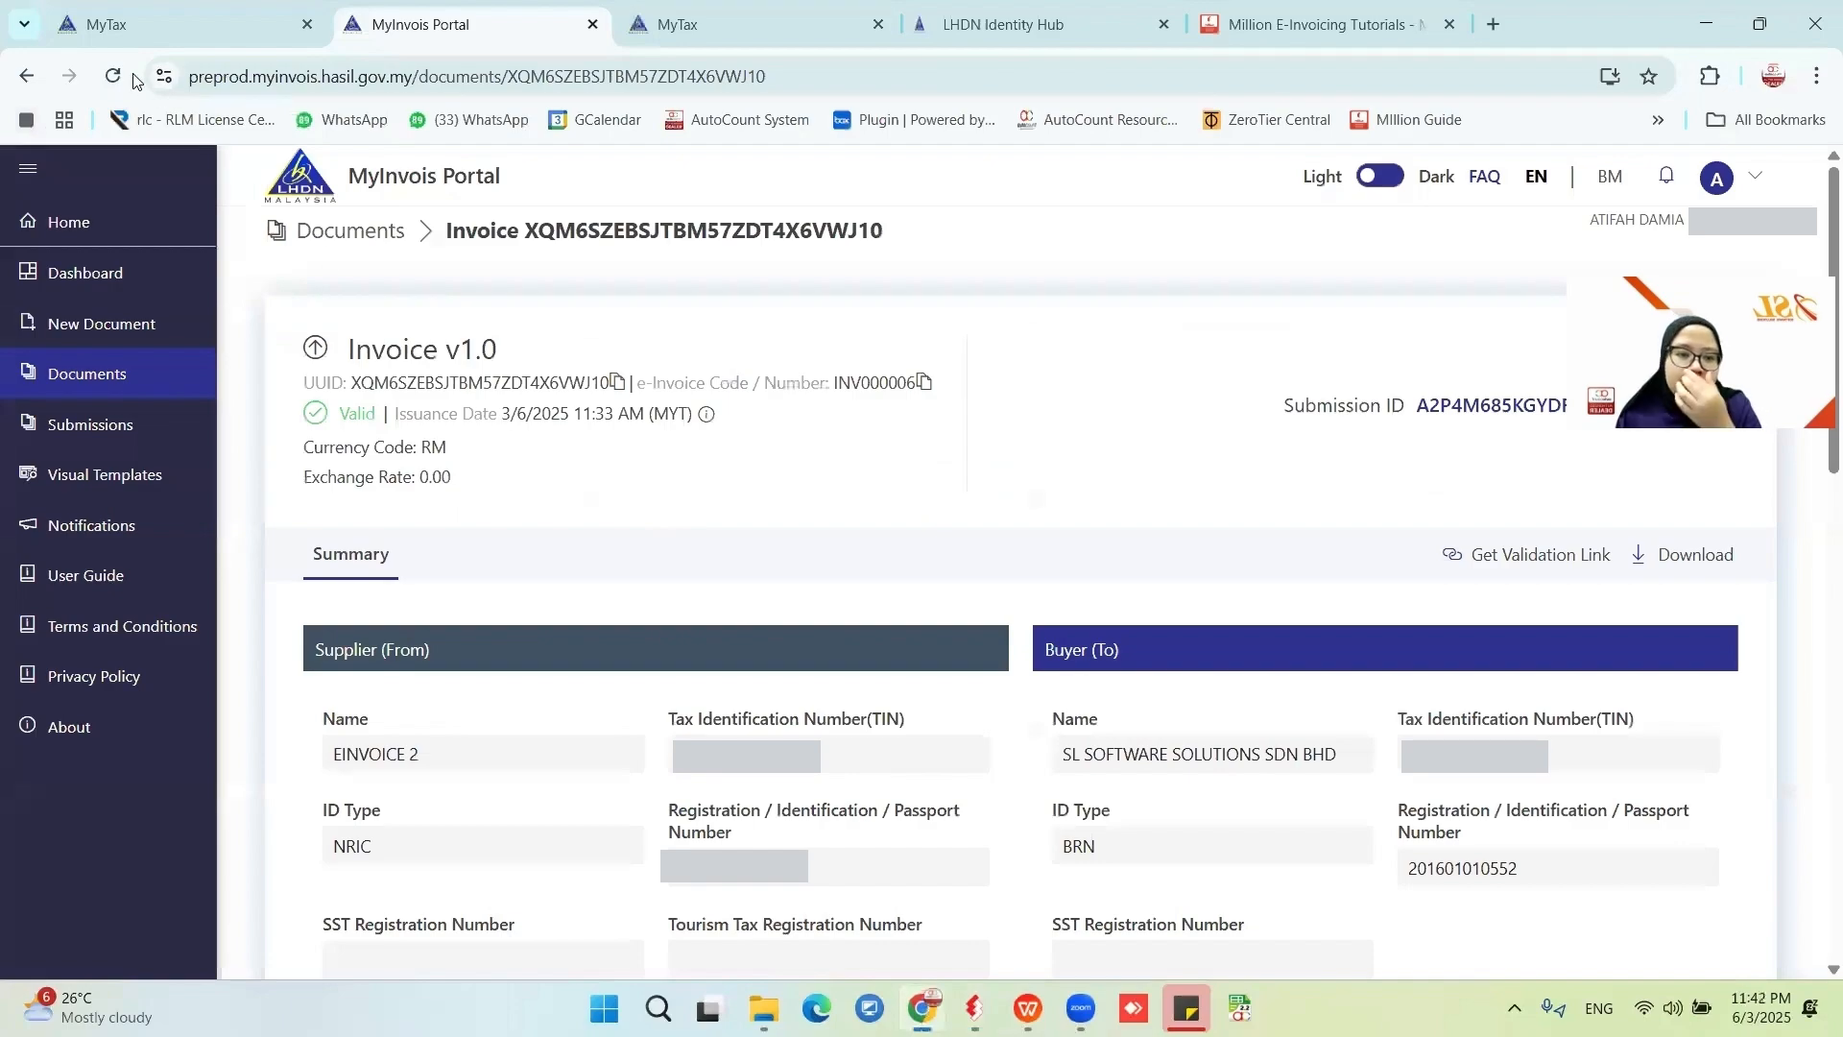
{"action": "left_click", "coordinate": [105, 374]}
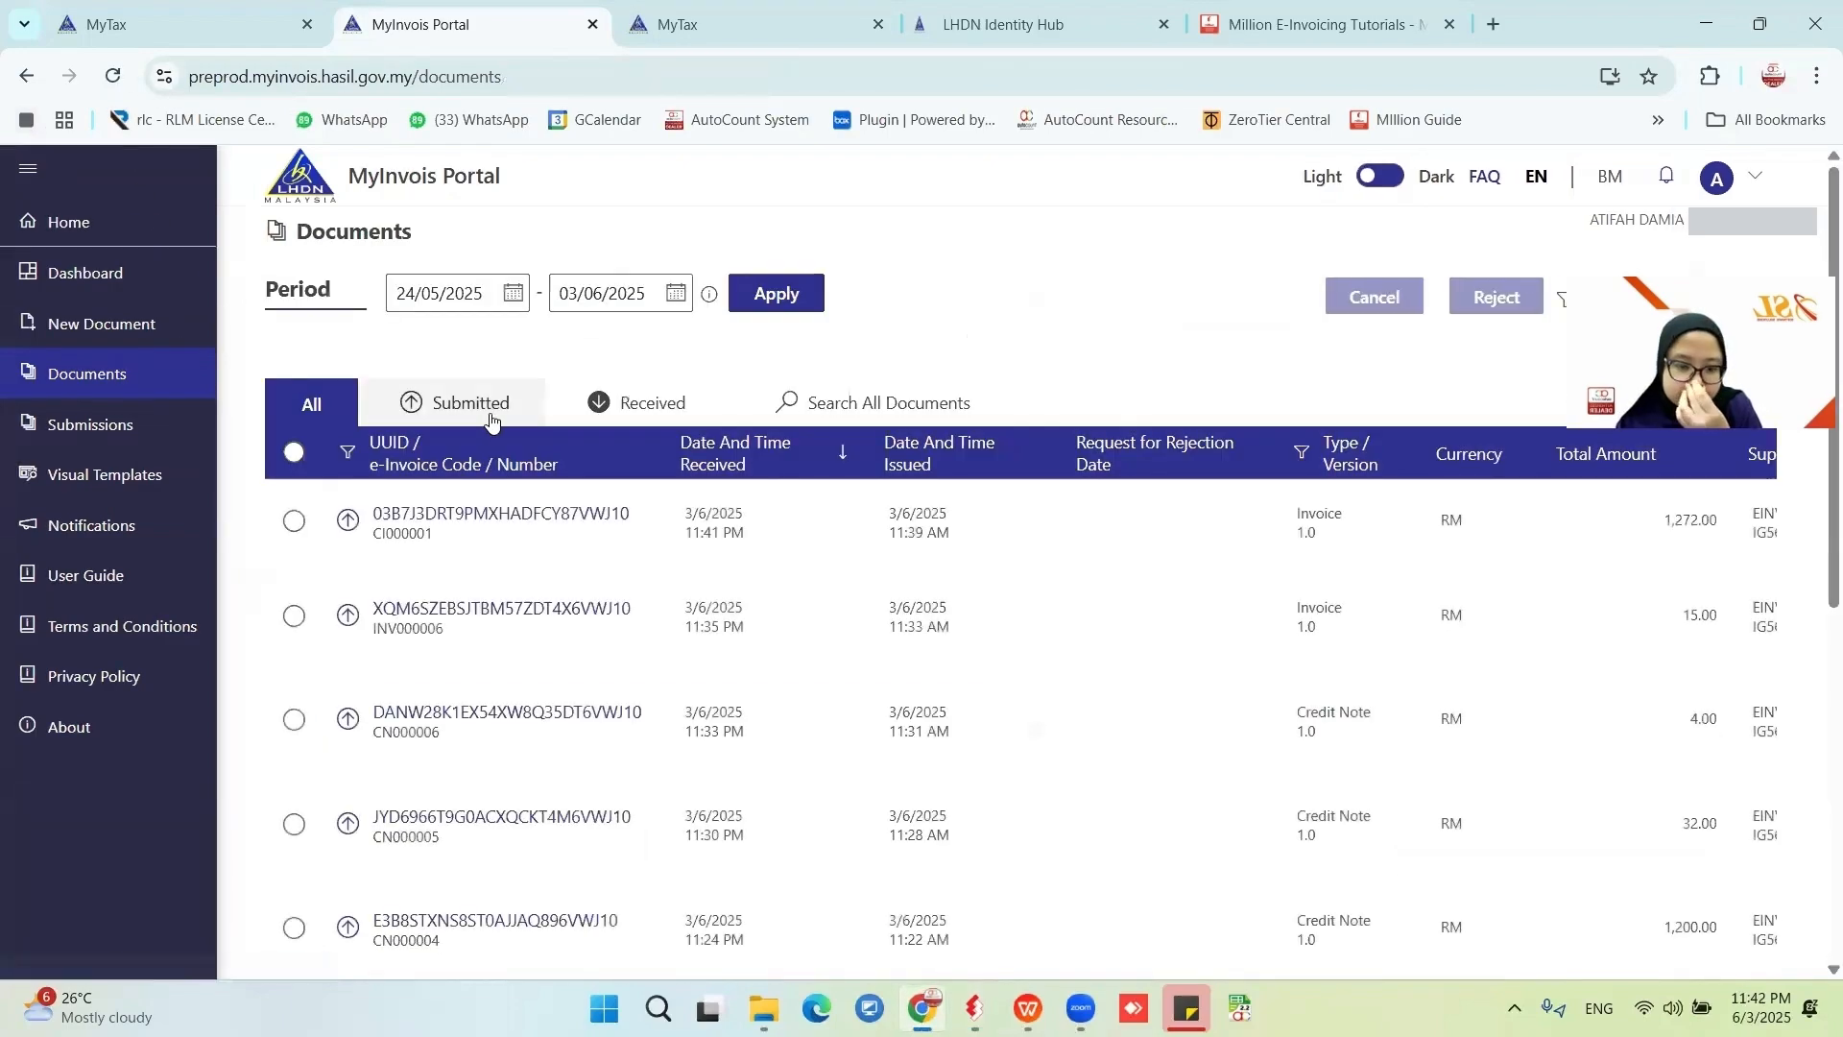
{"action": "left_click", "coordinate": [459, 402]}
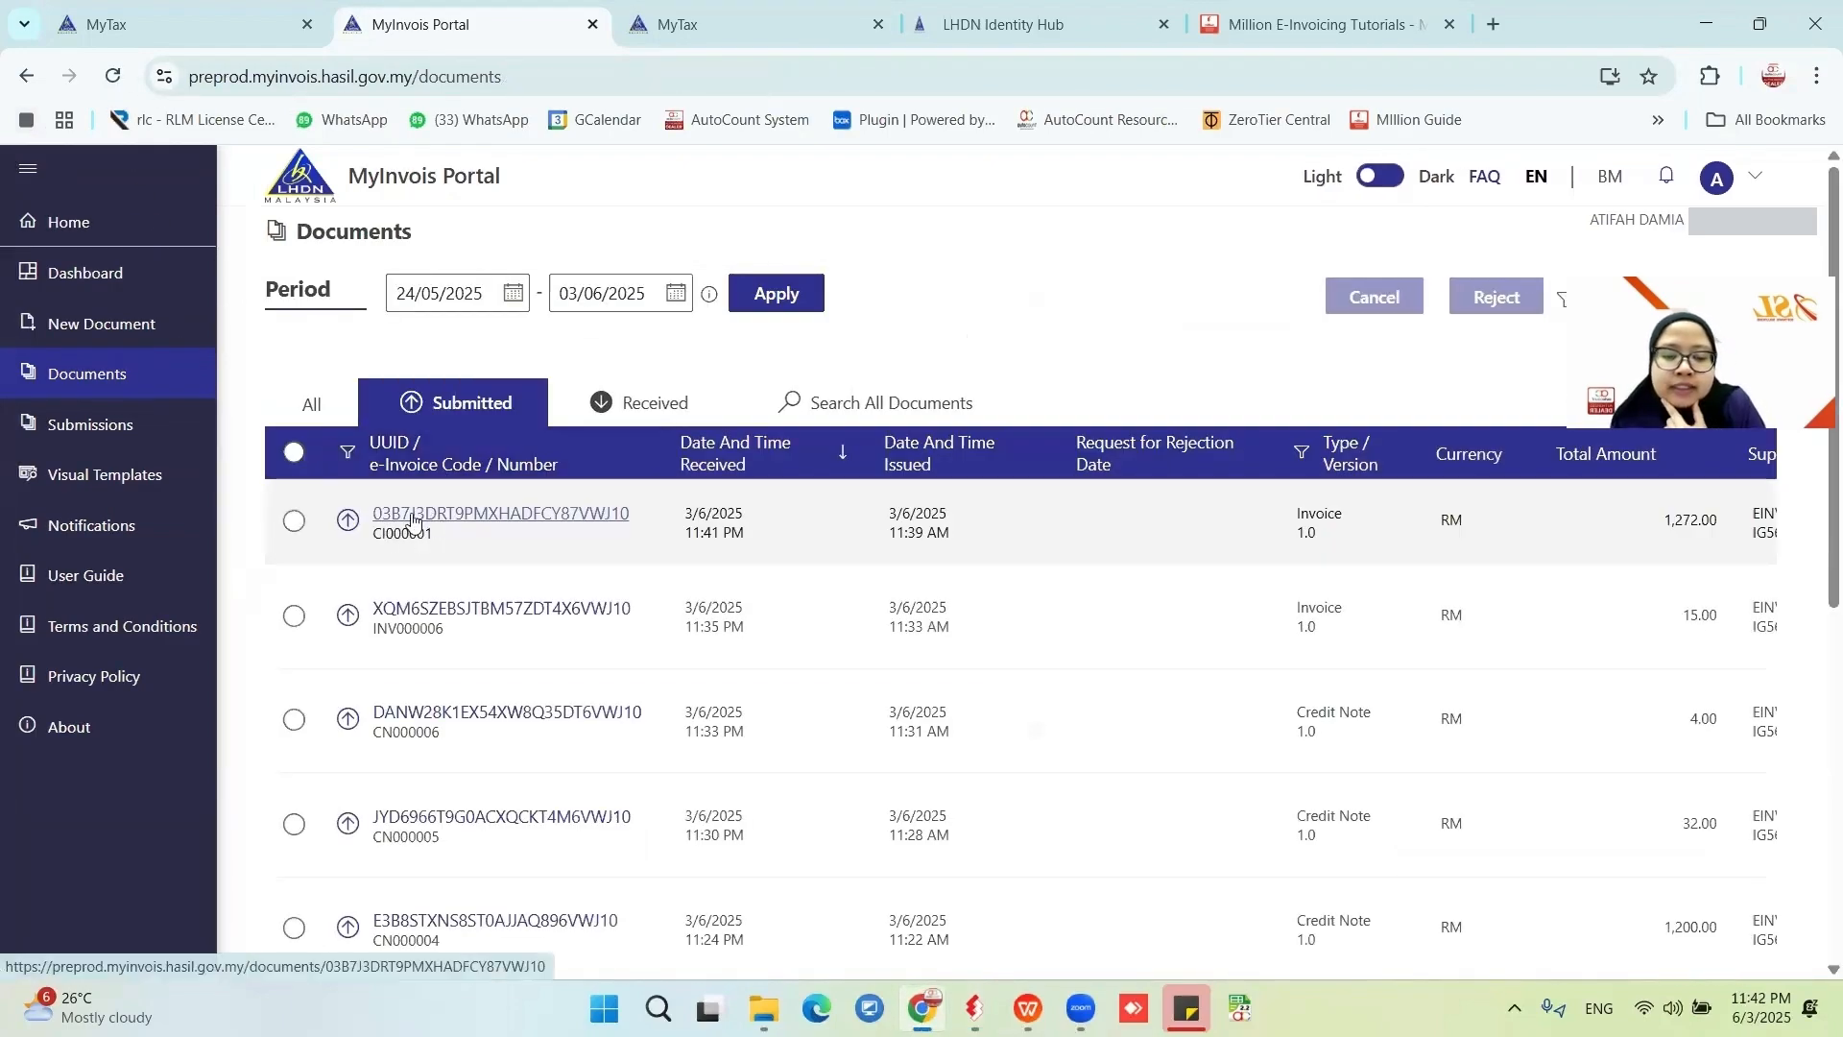
{"action": "left_click", "coordinate": [483, 516]}
{"action": "scroll", "coordinate": [1066, 528], "scroll_direction": "up", "scroll_amount": 5}
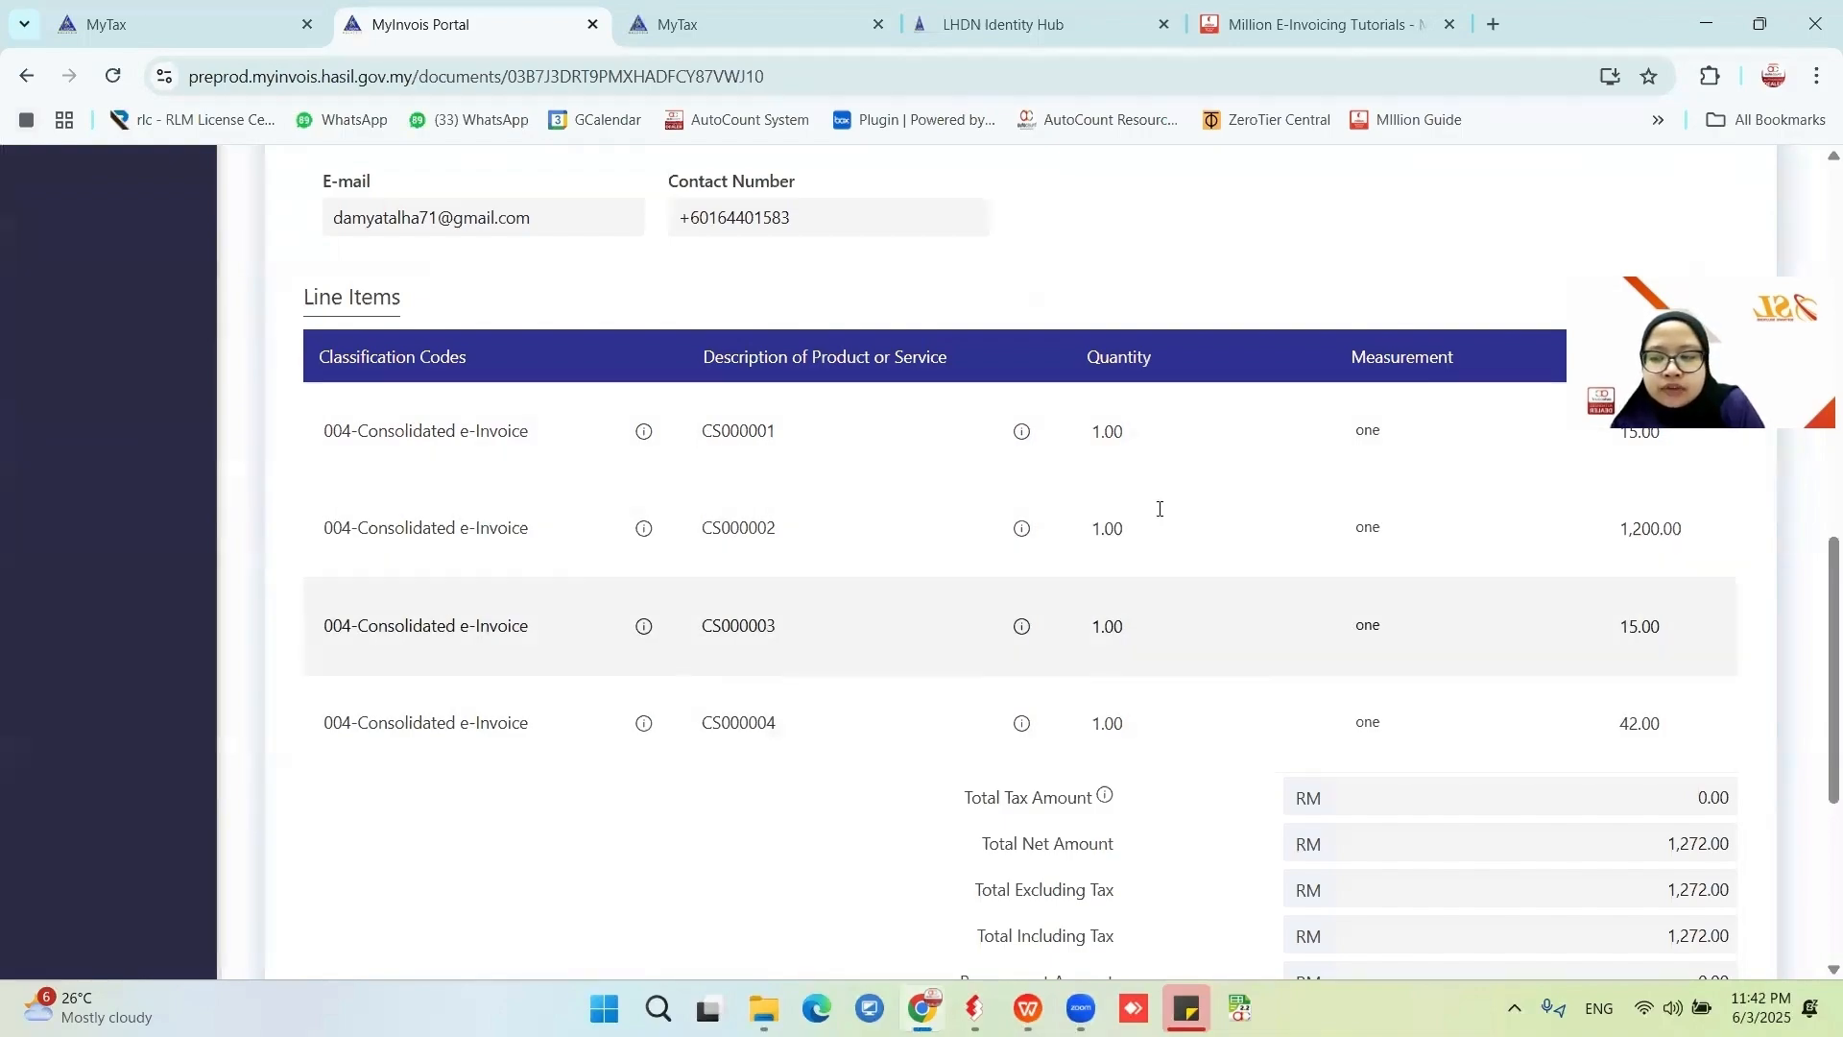
{"action": "scroll", "coordinate": [1617, 707], "scroll_direction": "down", "scroll_amount": 1}
{"action": "scroll", "coordinate": [1375, 615], "scroll_direction": "up", "scroll_amount": 4}
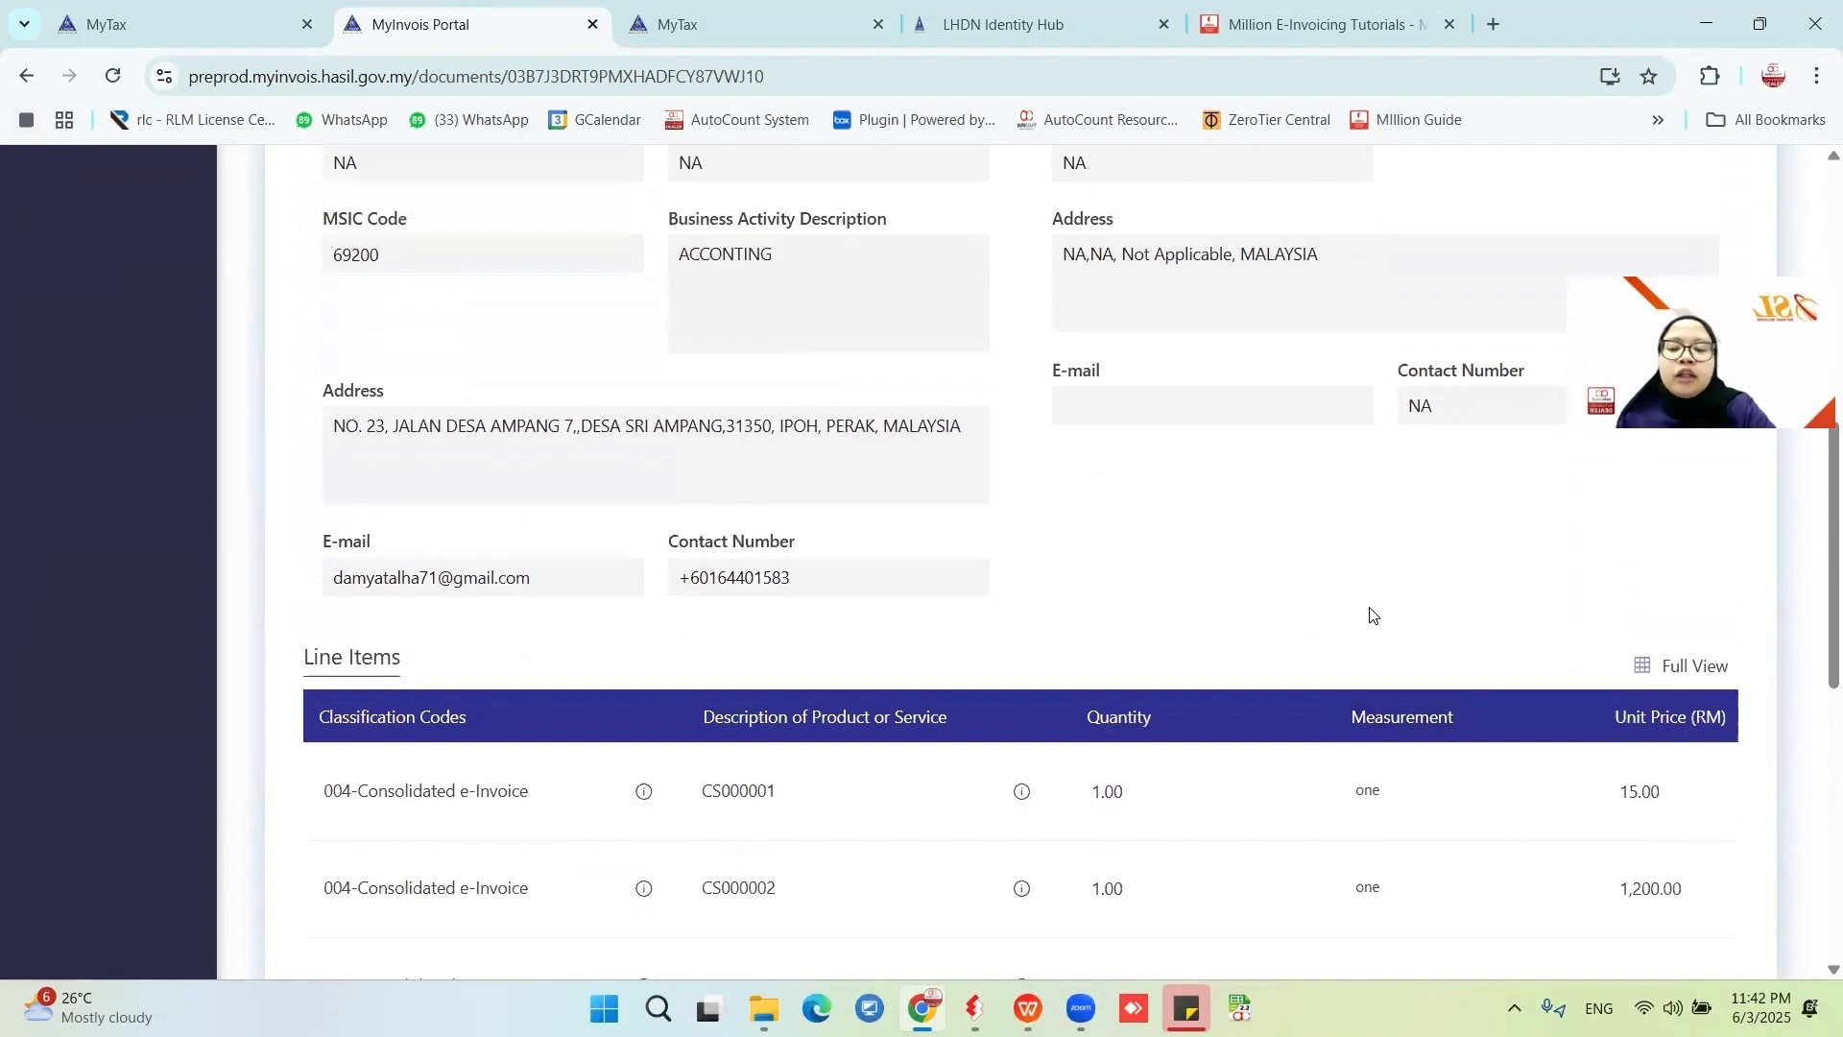
{"action": "scroll", "coordinate": [988, 649], "scroll_direction": "down", "scroll_amount": 1}
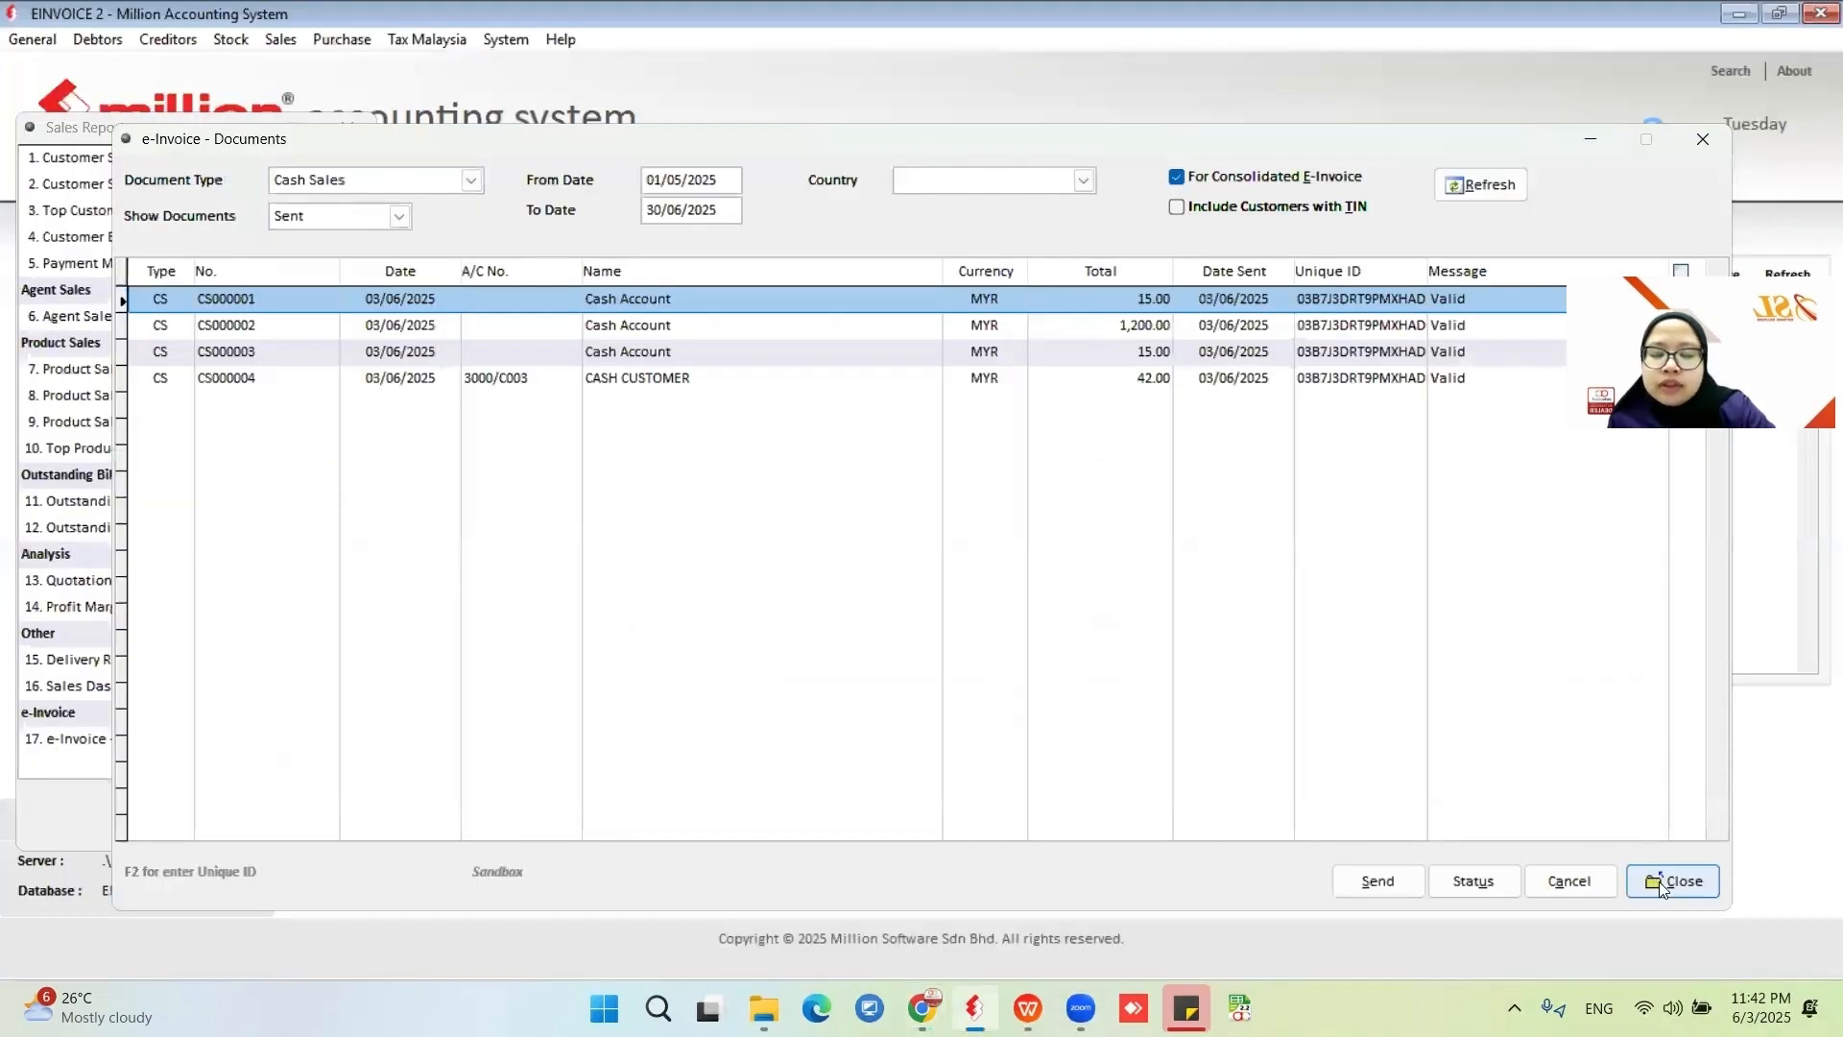
Close the e-invoice report and start a new invoice for customer 3000/C003 CASH CUSTOMER.
{"action": "left_click", "coordinate": [1664, 884]}
{"action": "left_click", "coordinate": [331, 822]}
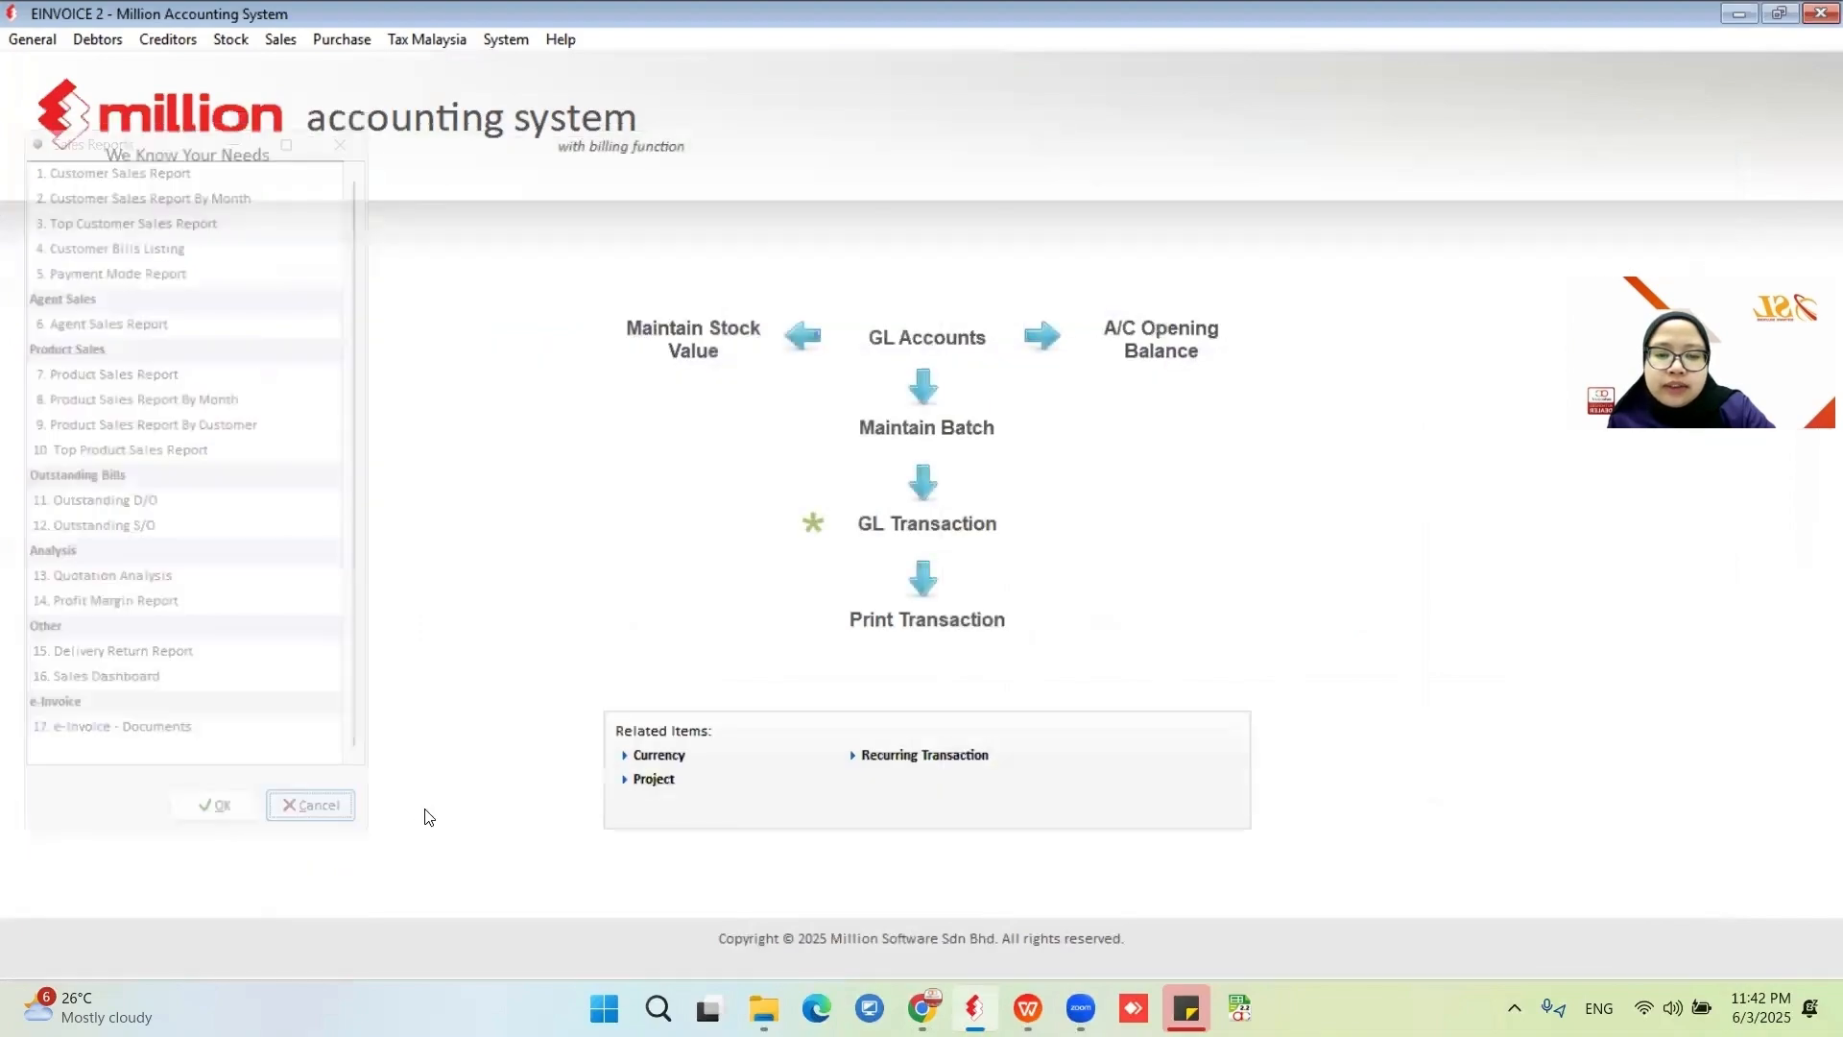
{"action": "left_click", "coordinate": [269, 39]}
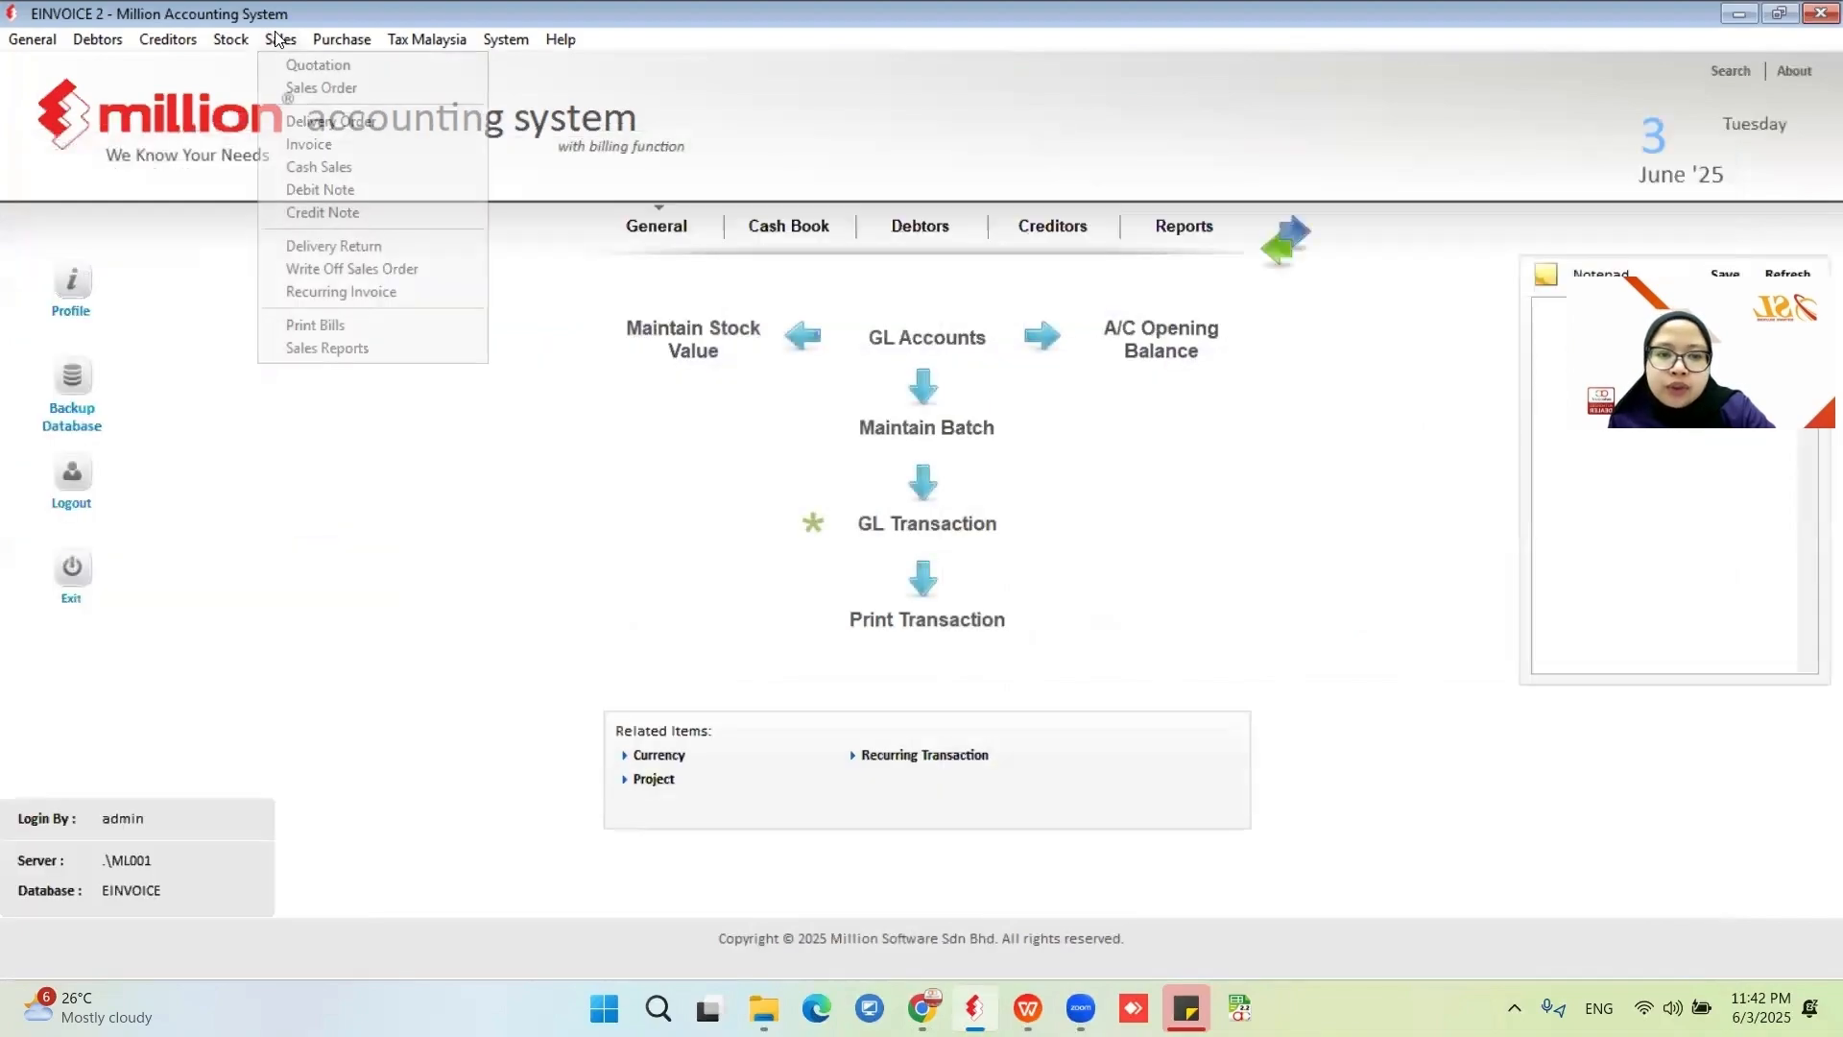
{"action": "left_click", "coordinate": [371, 146]}
{"action": "left_click", "coordinate": [1114, 855]}
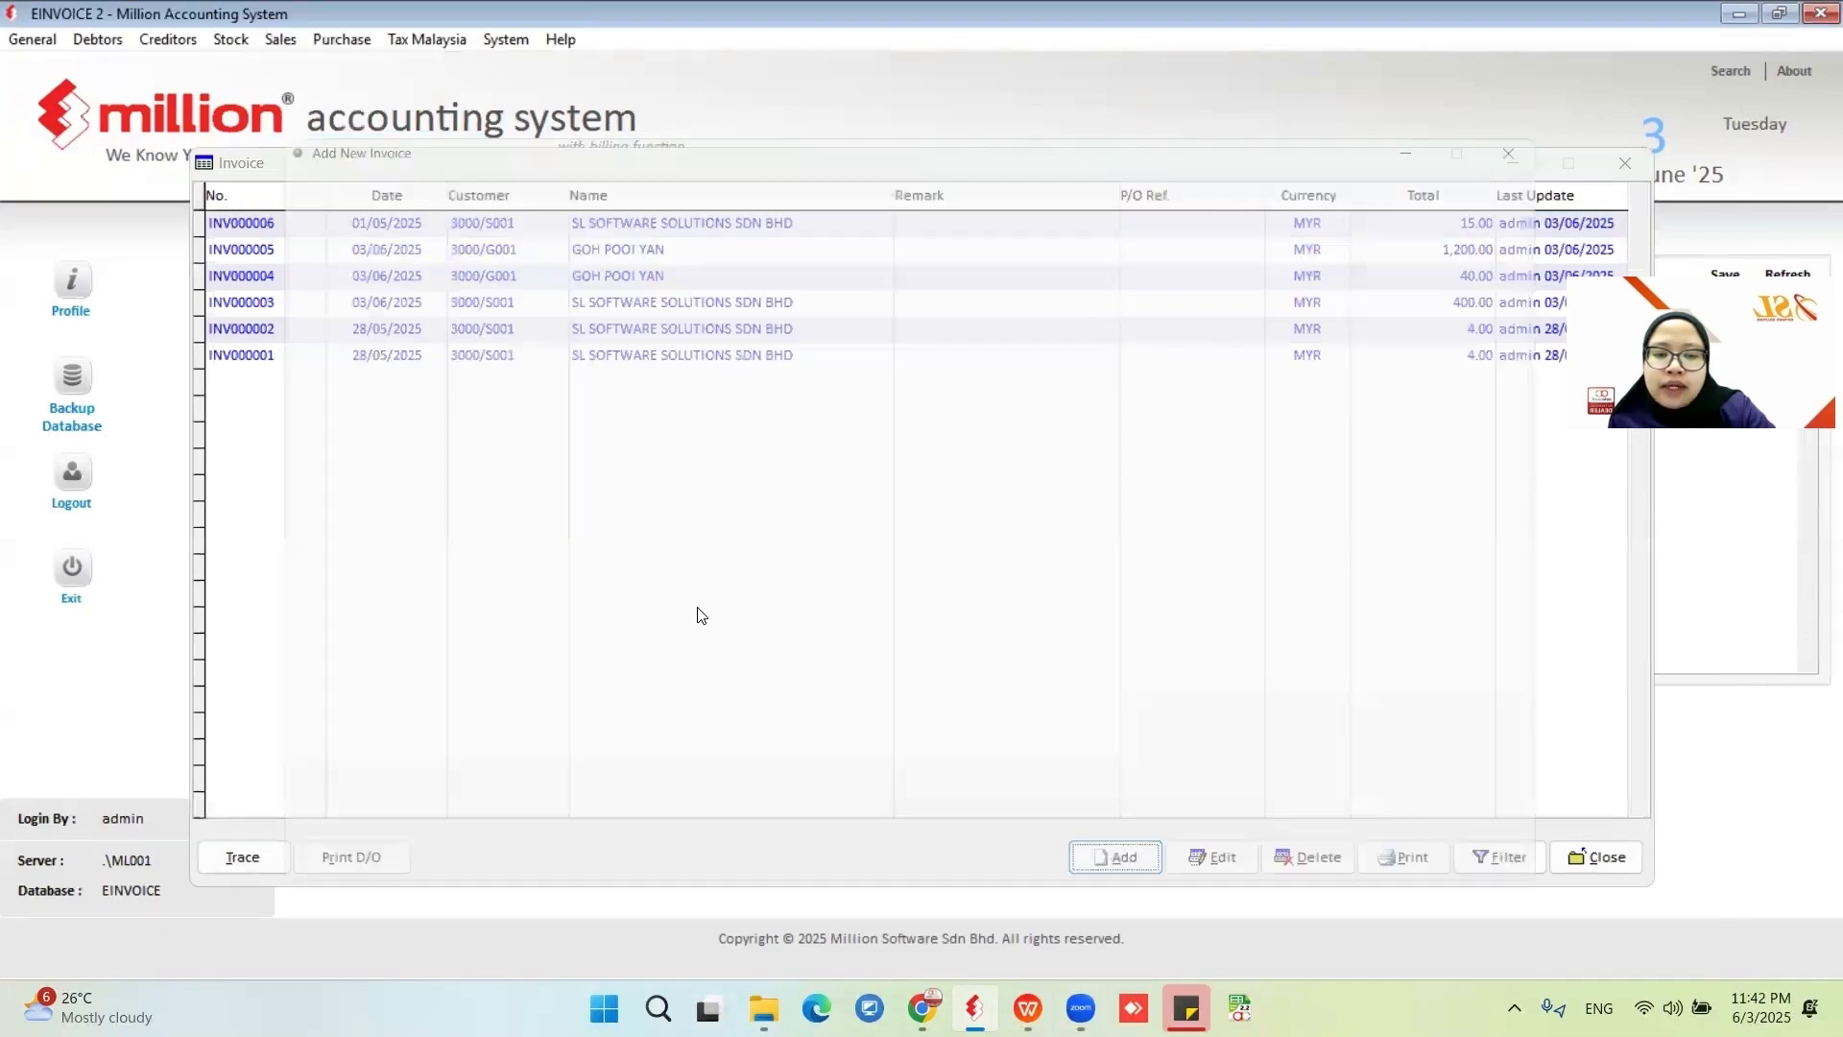
{"action": "left_click", "coordinate": [513, 199]}
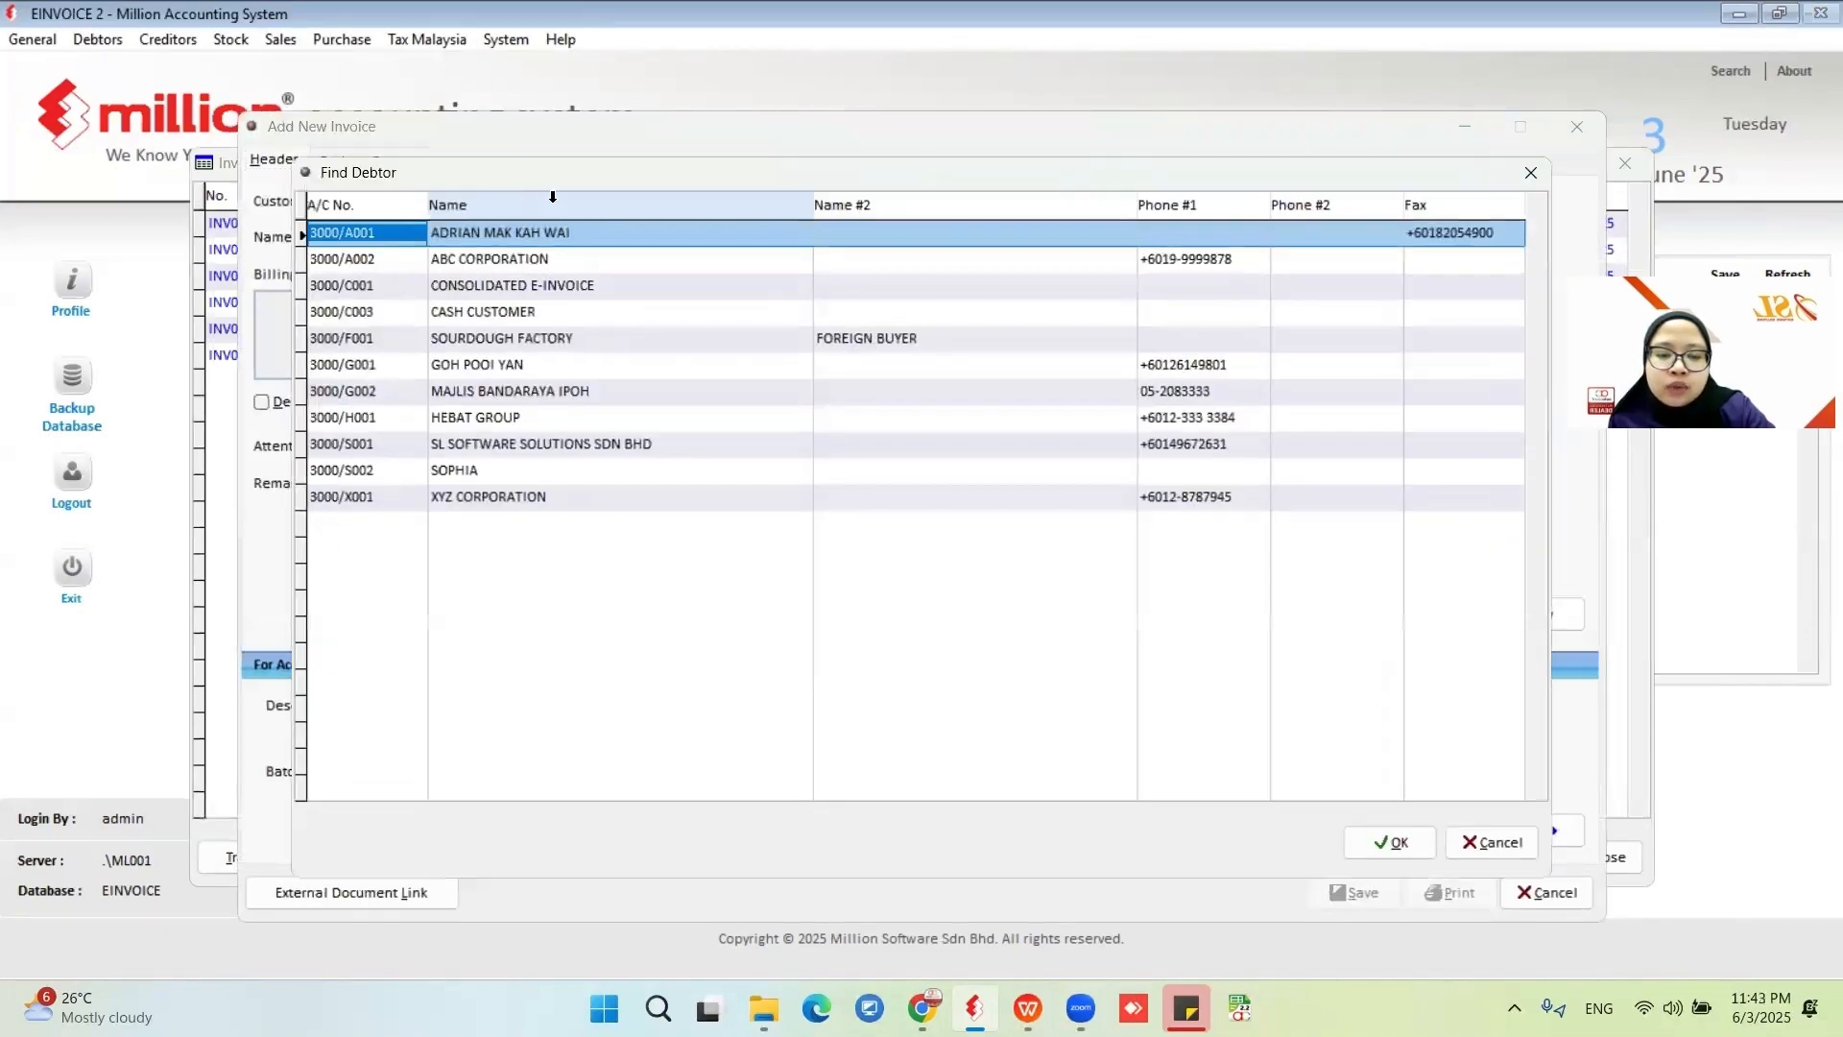
{"action": "left_click", "coordinate": [526, 311]}
{"action": "left_click", "coordinate": [1390, 842]}
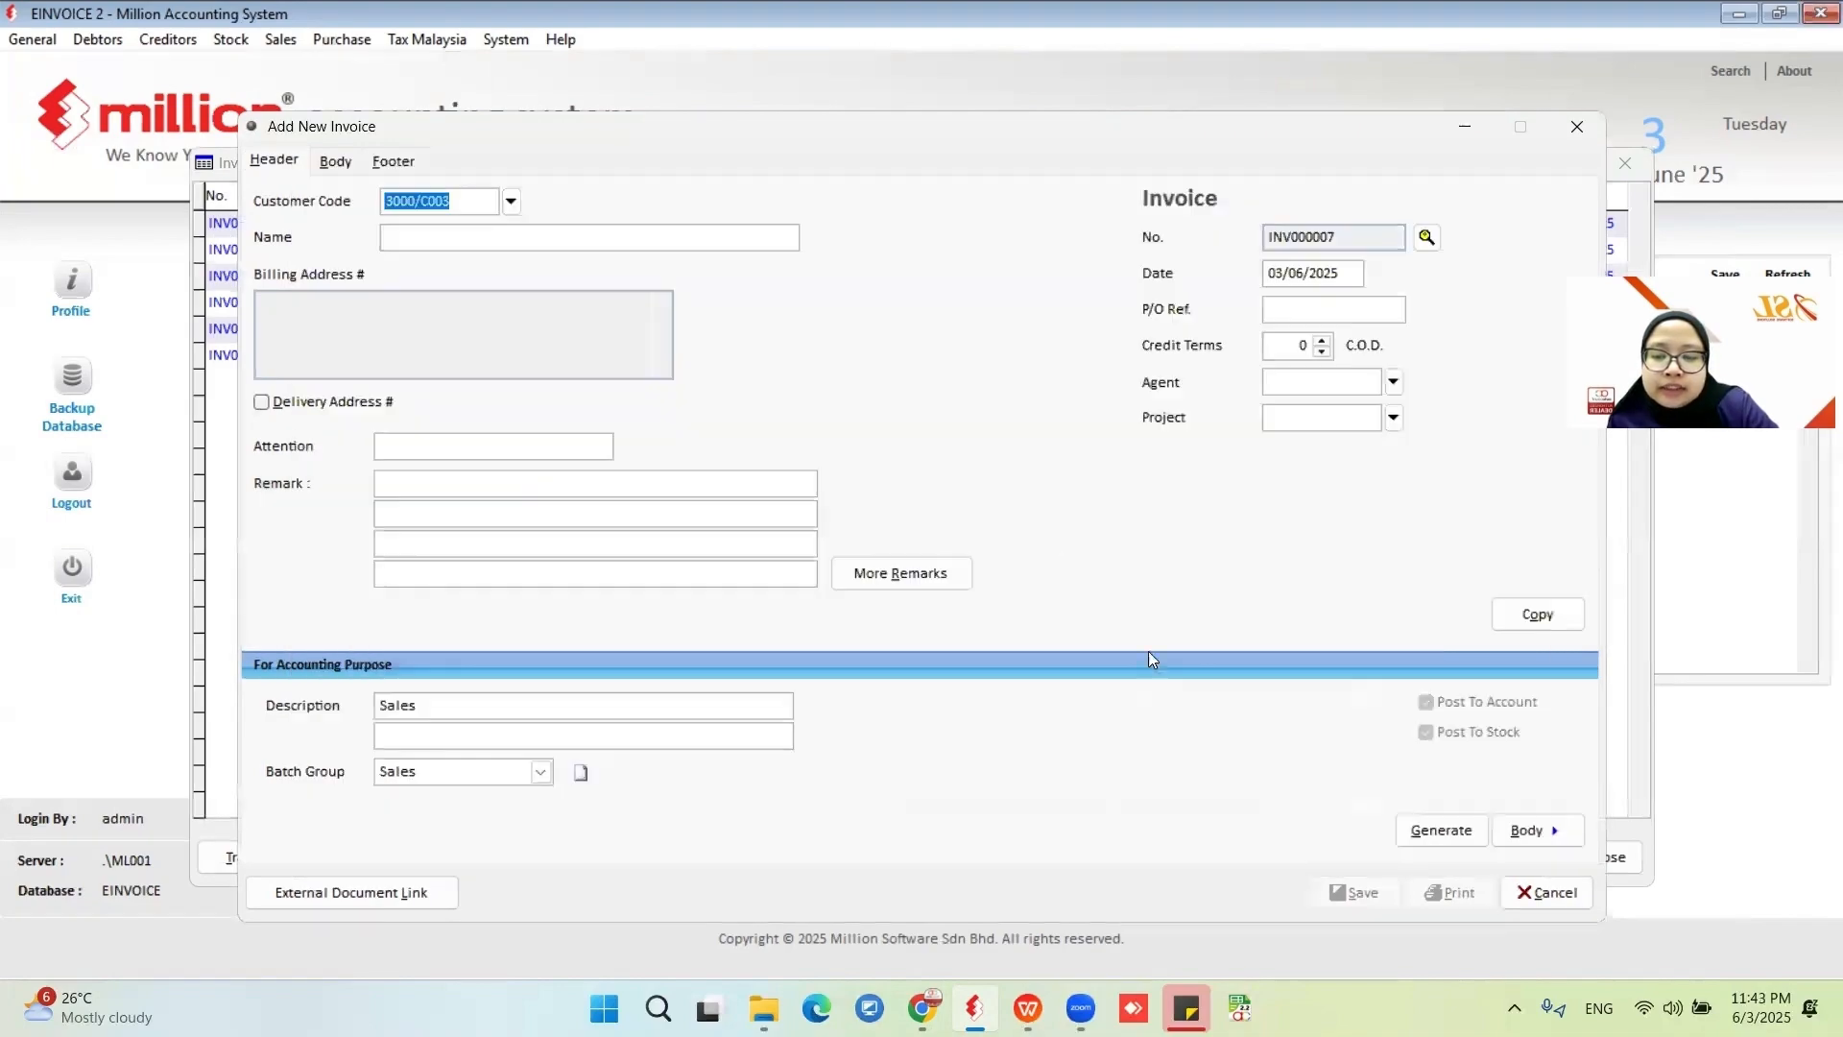
Add product 1999 FLOWER to the invoice body at a price of 30.
{"action": "left_click", "coordinate": [335, 162]}
{"action": "left_click", "coordinate": [554, 201]}
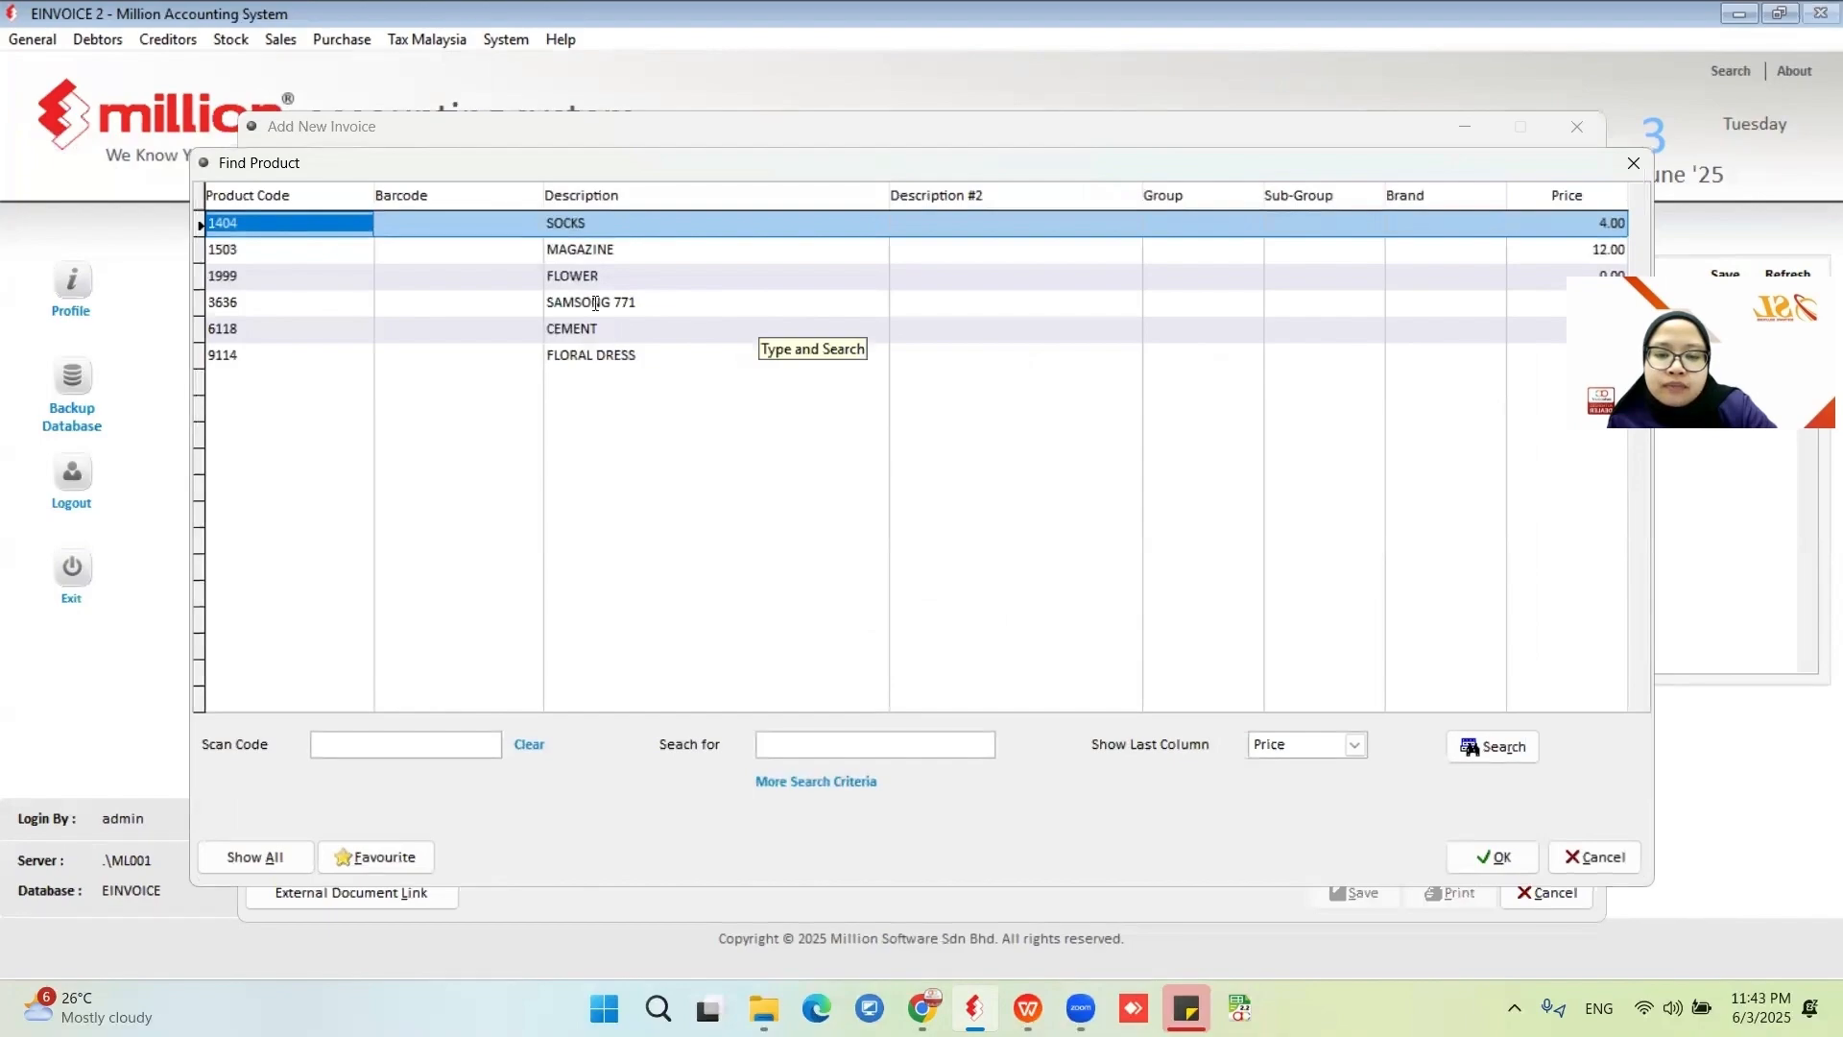
{"action": "left_click", "coordinate": [608, 274]}
{"action": "left_click", "coordinate": [1493, 857]}
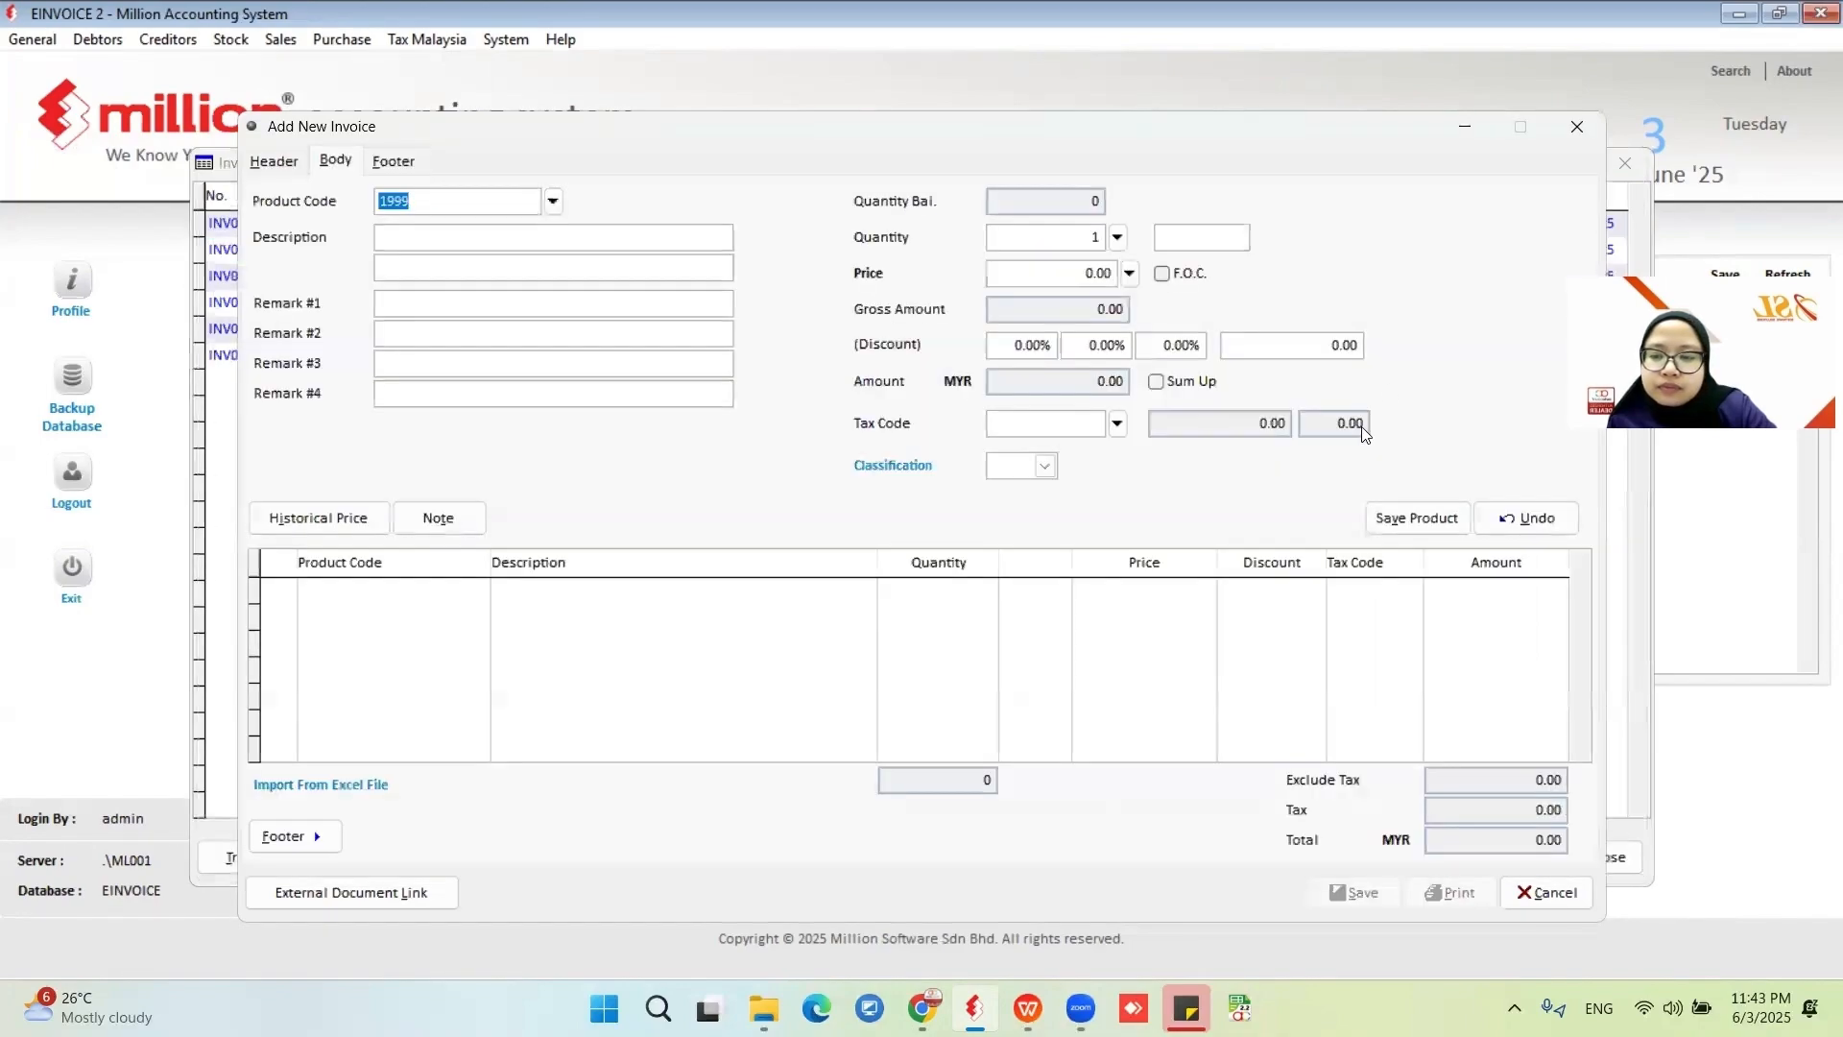
{"action": "left_click", "coordinate": [1081, 274]}
{"action": "type", "text": "30"}
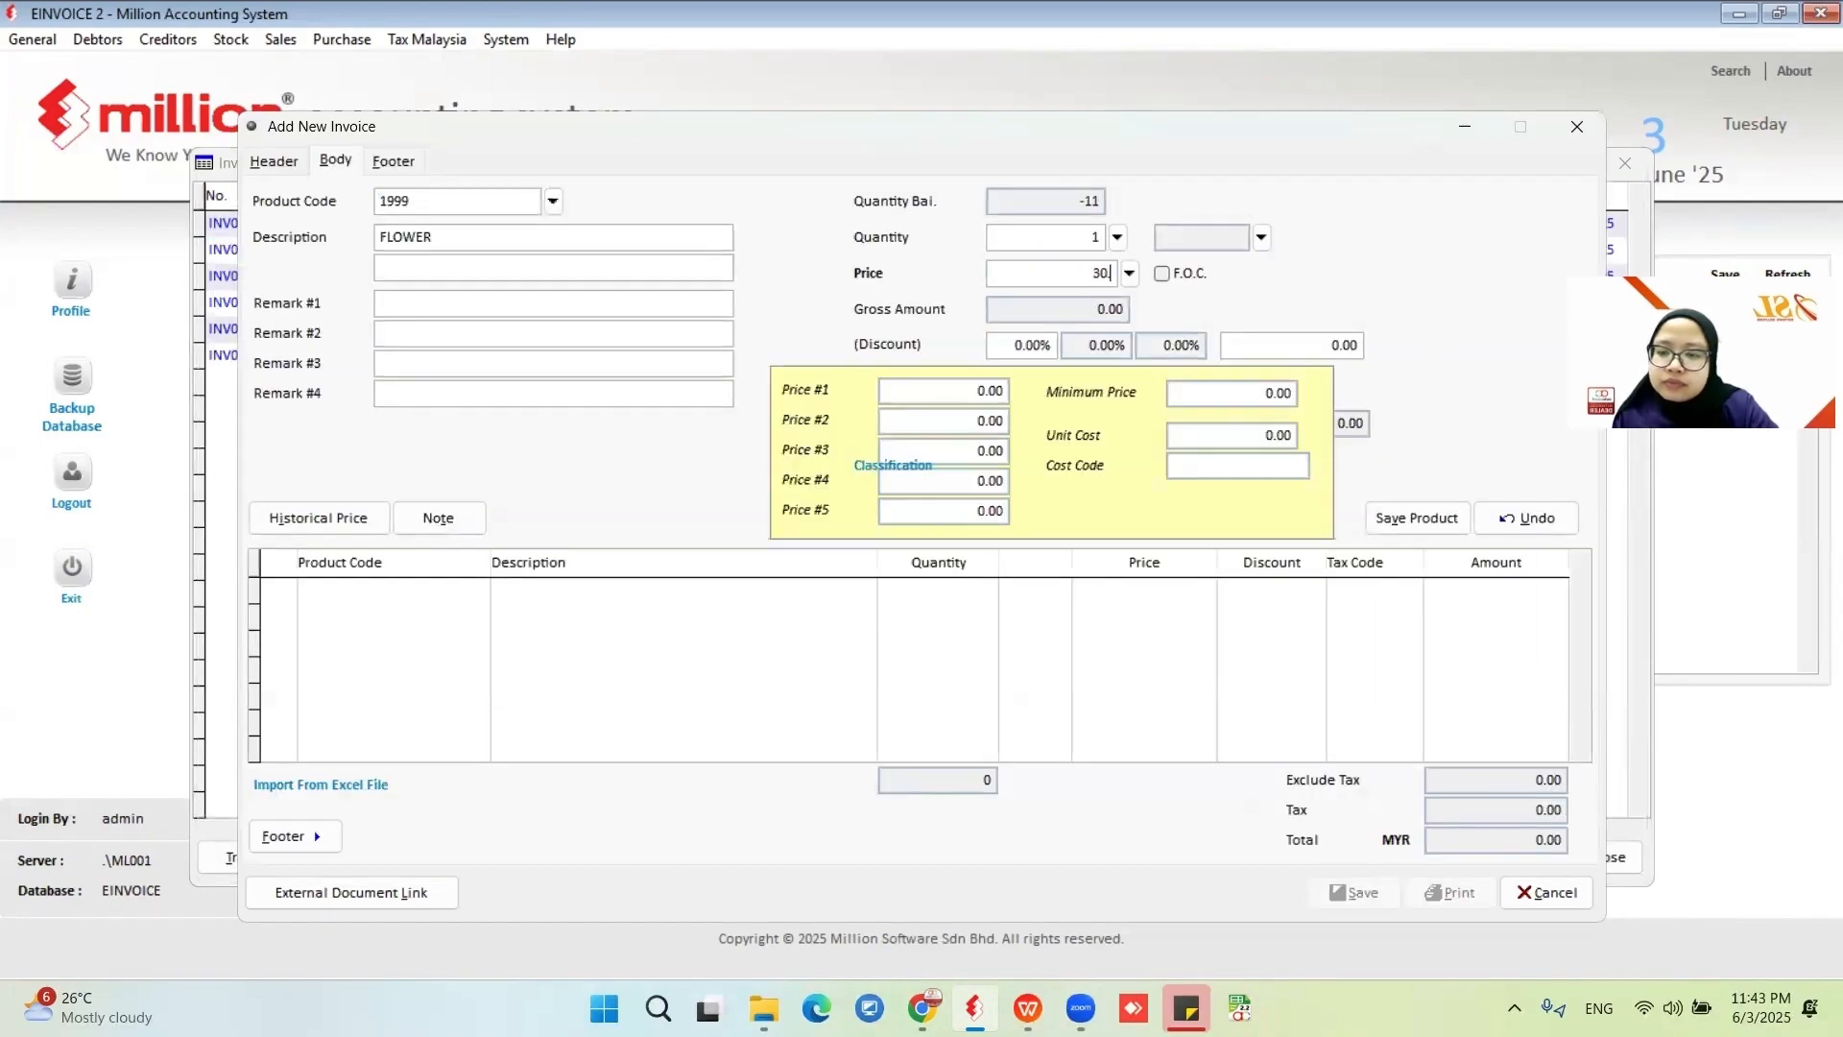
{"action": "left_click", "coordinate": [1424, 519]}
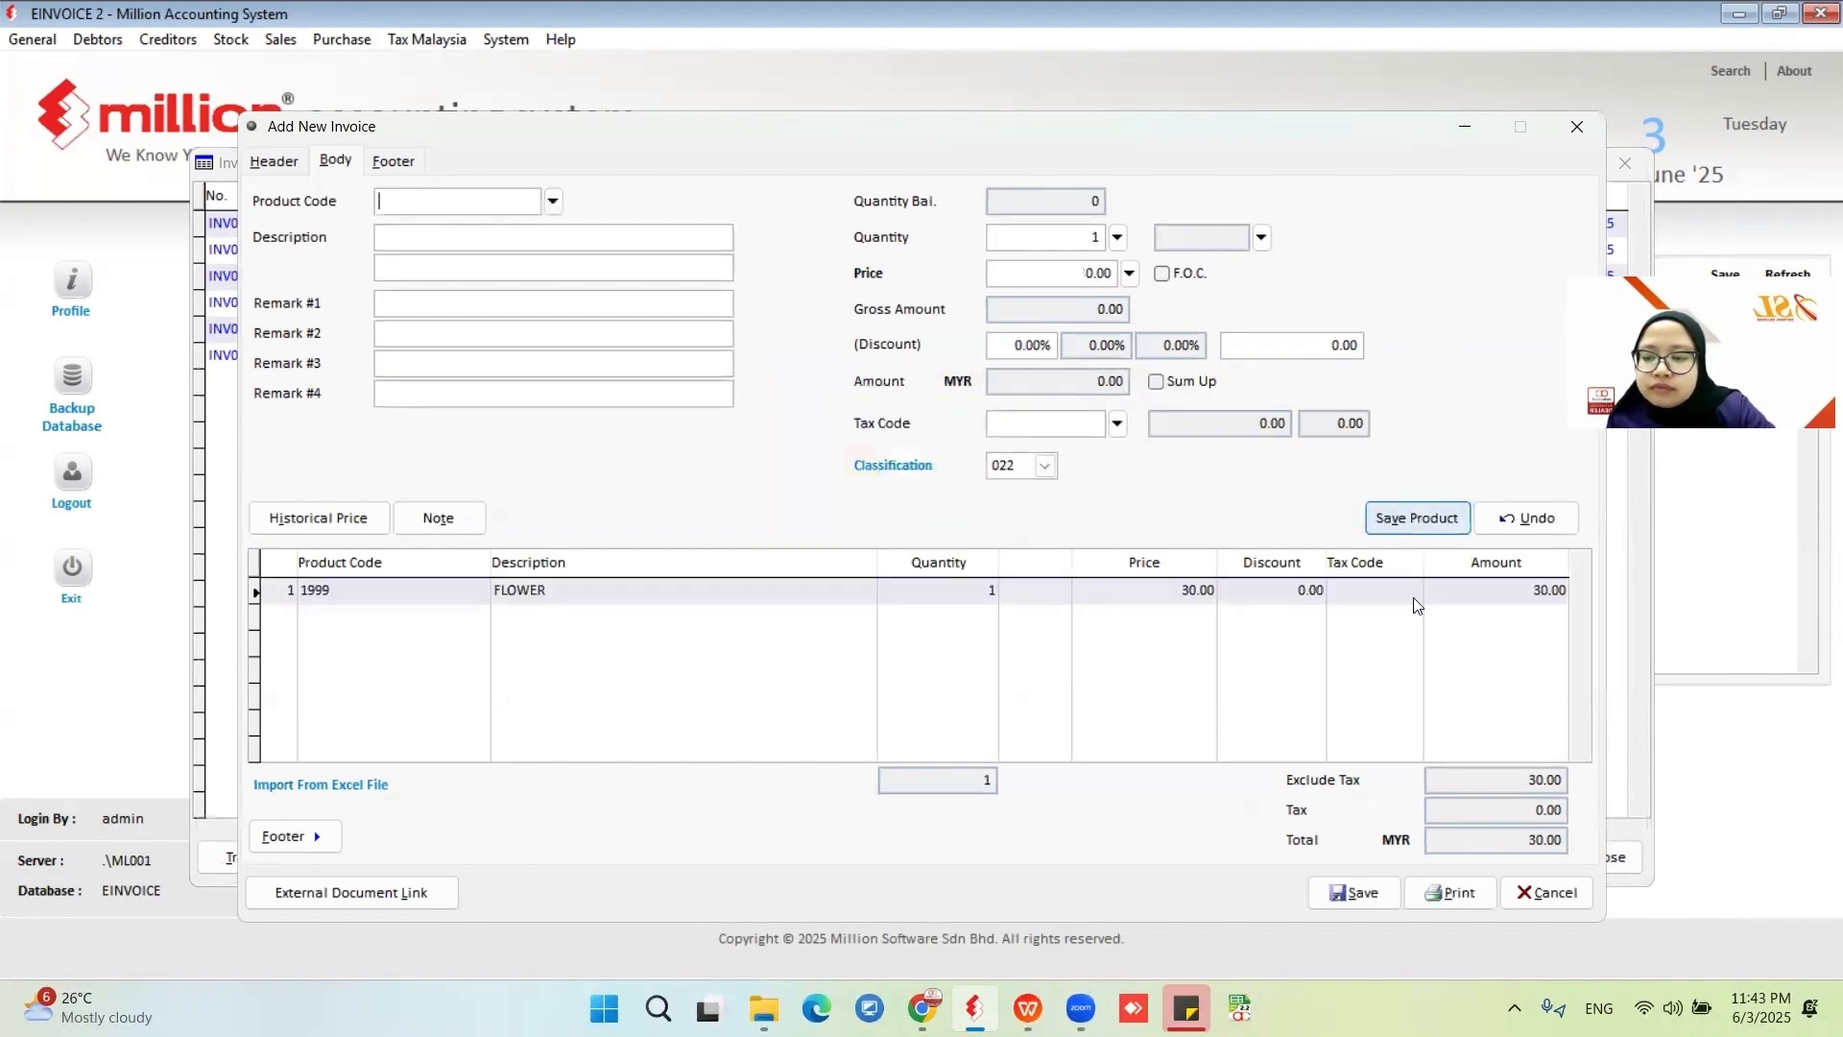
Save the invoice and start another invoice for customer 3000/C003 CASH CUSTOMER, moving to its body.
{"action": "left_click", "coordinate": [1361, 890]}
{"action": "left_click", "coordinate": [510, 200]}
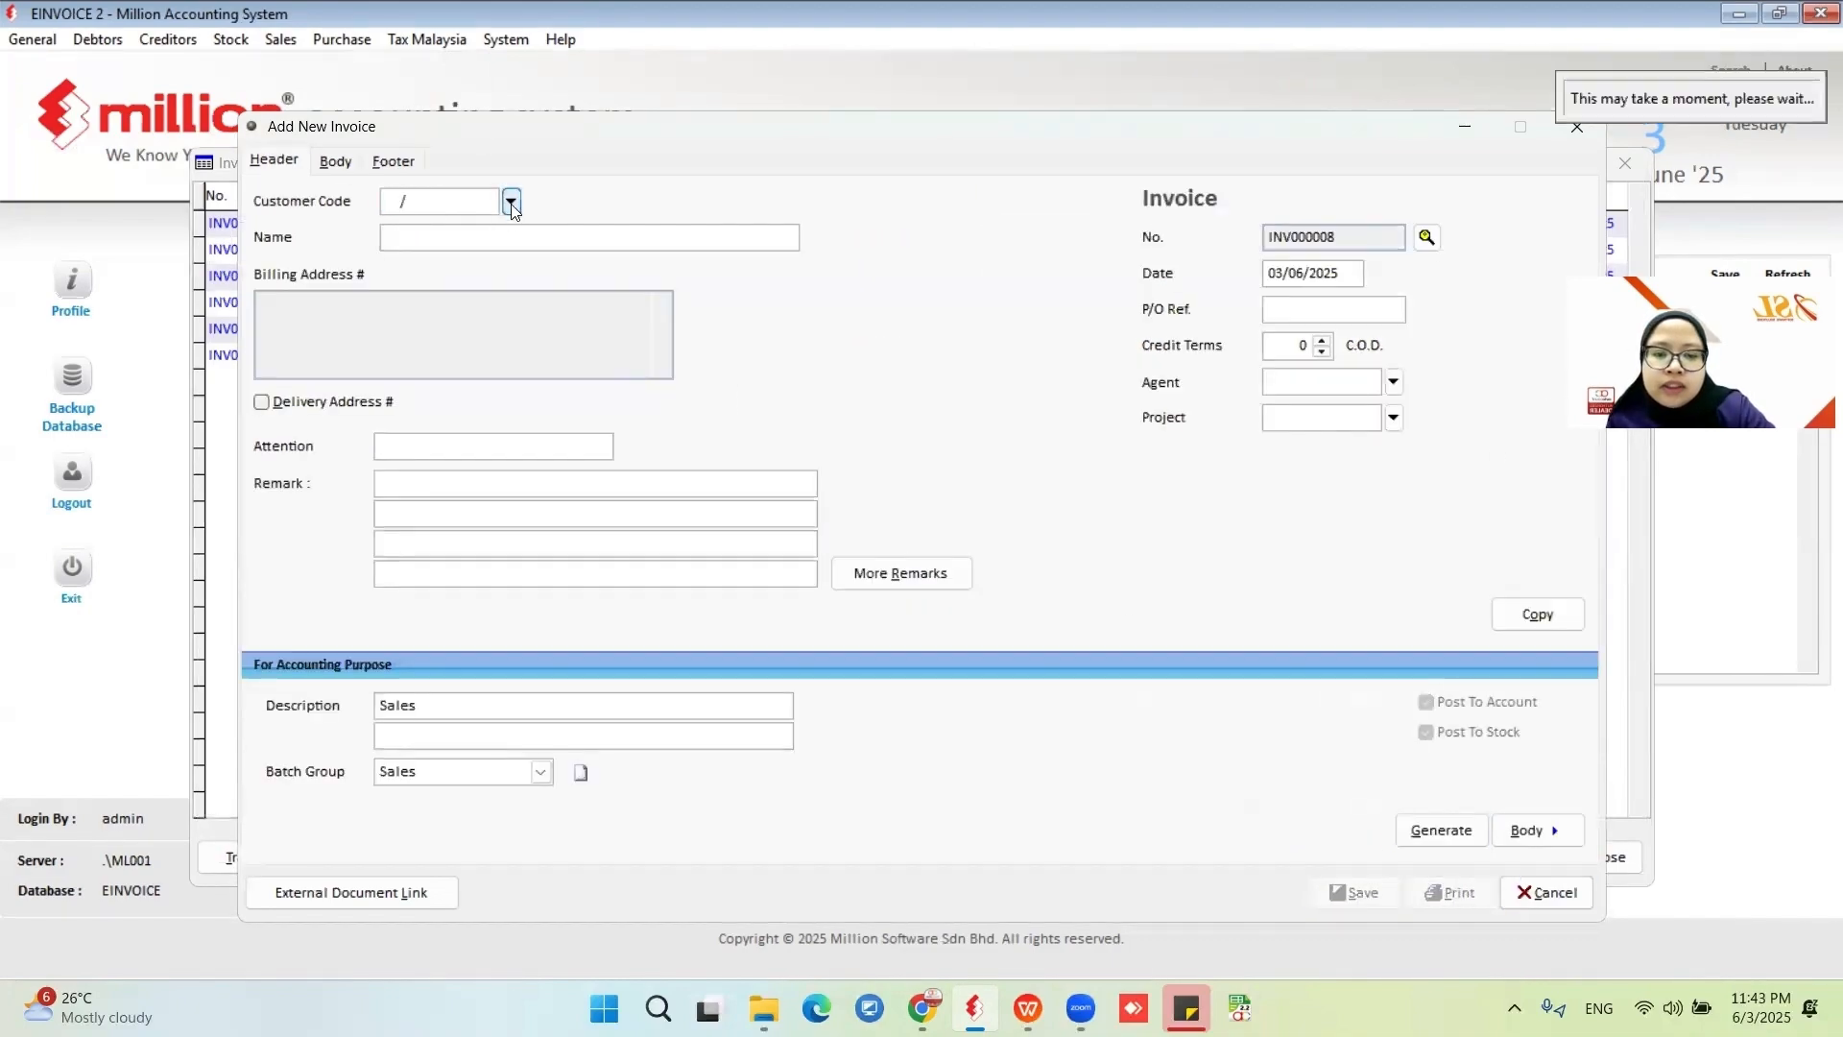
{"action": "left_click", "coordinate": [518, 311]}
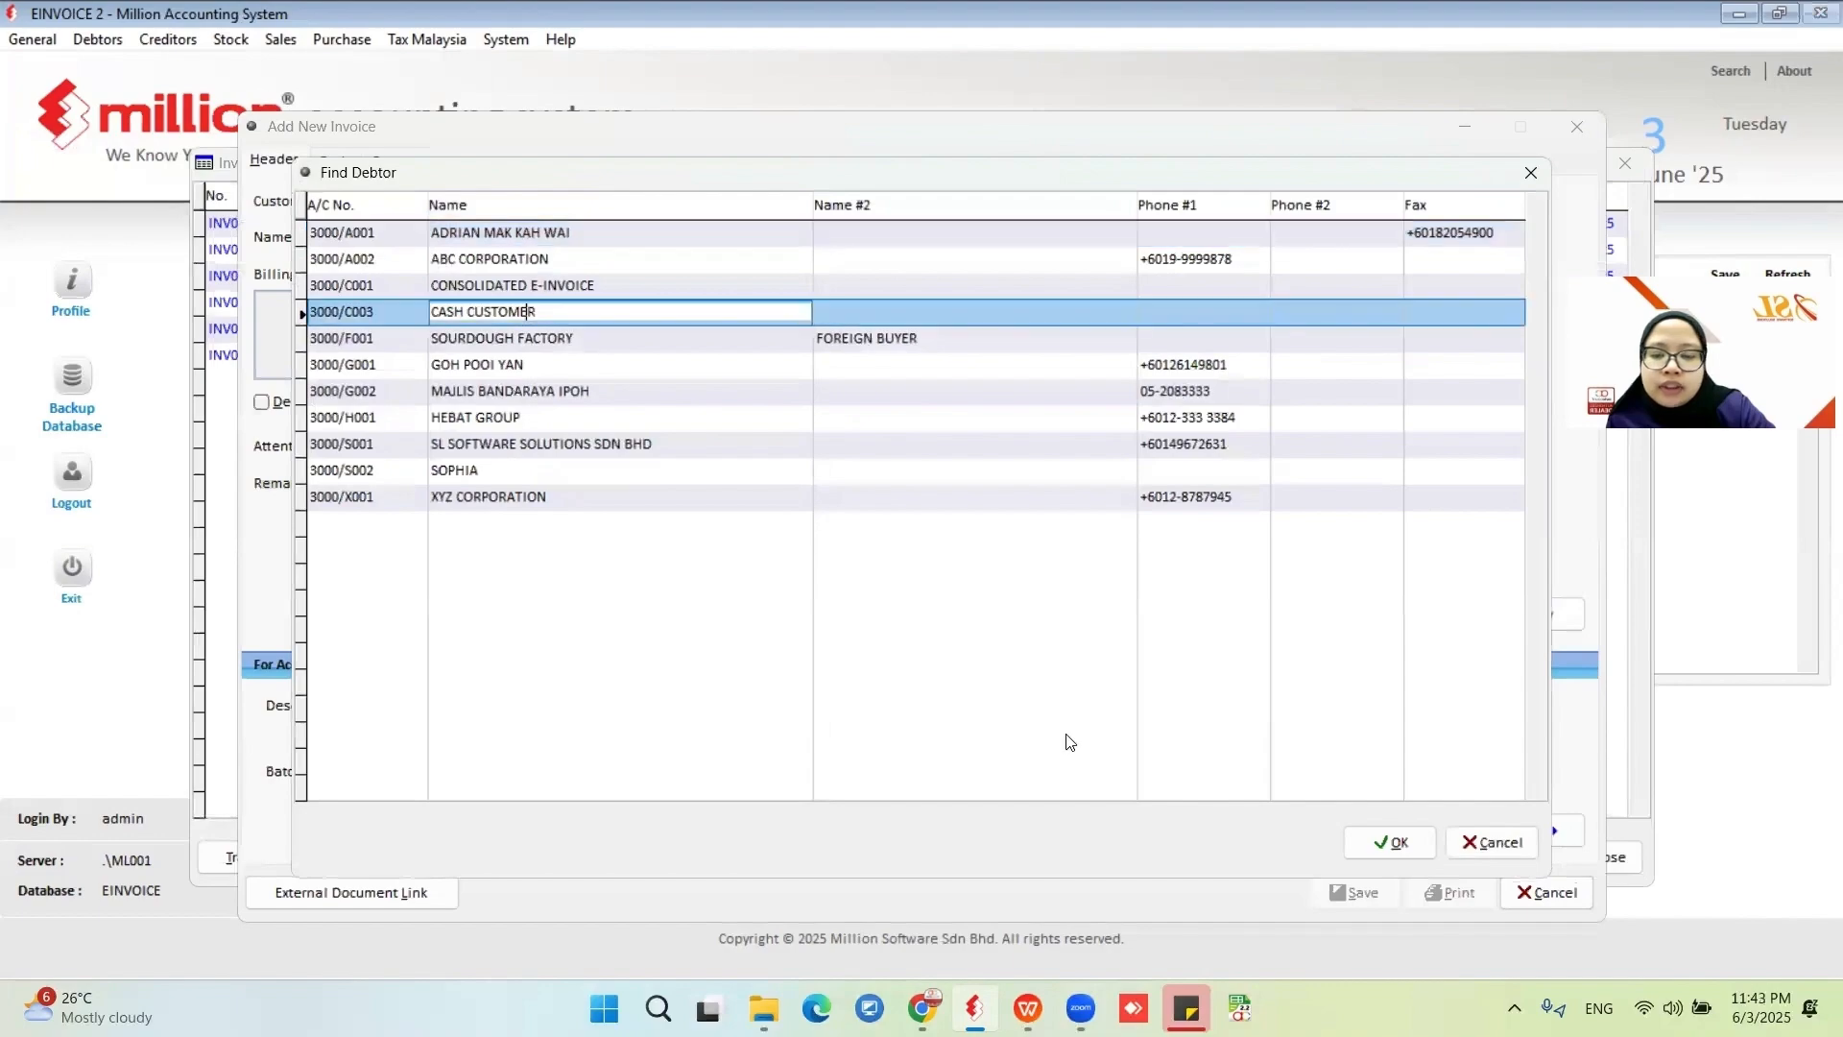
{"action": "left_click", "coordinate": [1390, 842]}
{"action": "key", "text": "alt+b"}
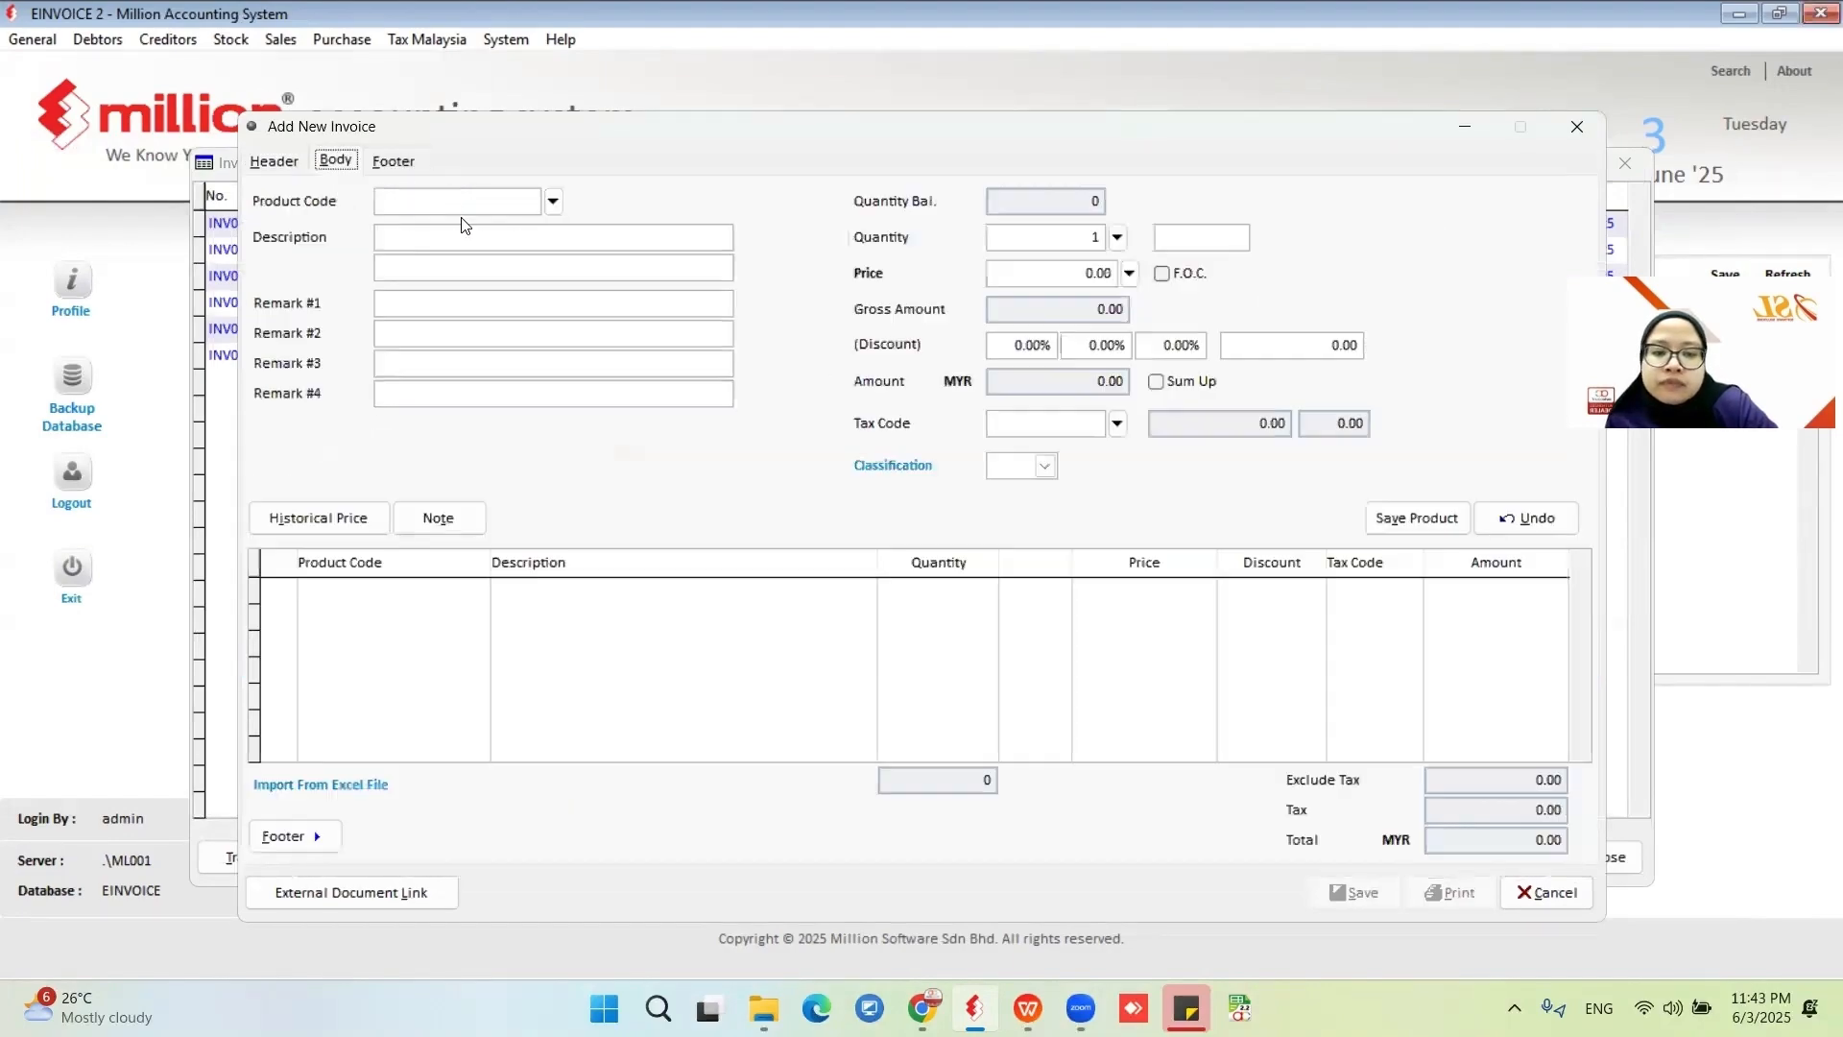
Add product 9114 FLORAL DRESS to the invoice body, save the invoice, and close the next blank invoice.
{"action": "left_click", "coordinate": [553, 196]}
{"action": "left_click", "coordinate": [561, 359]}
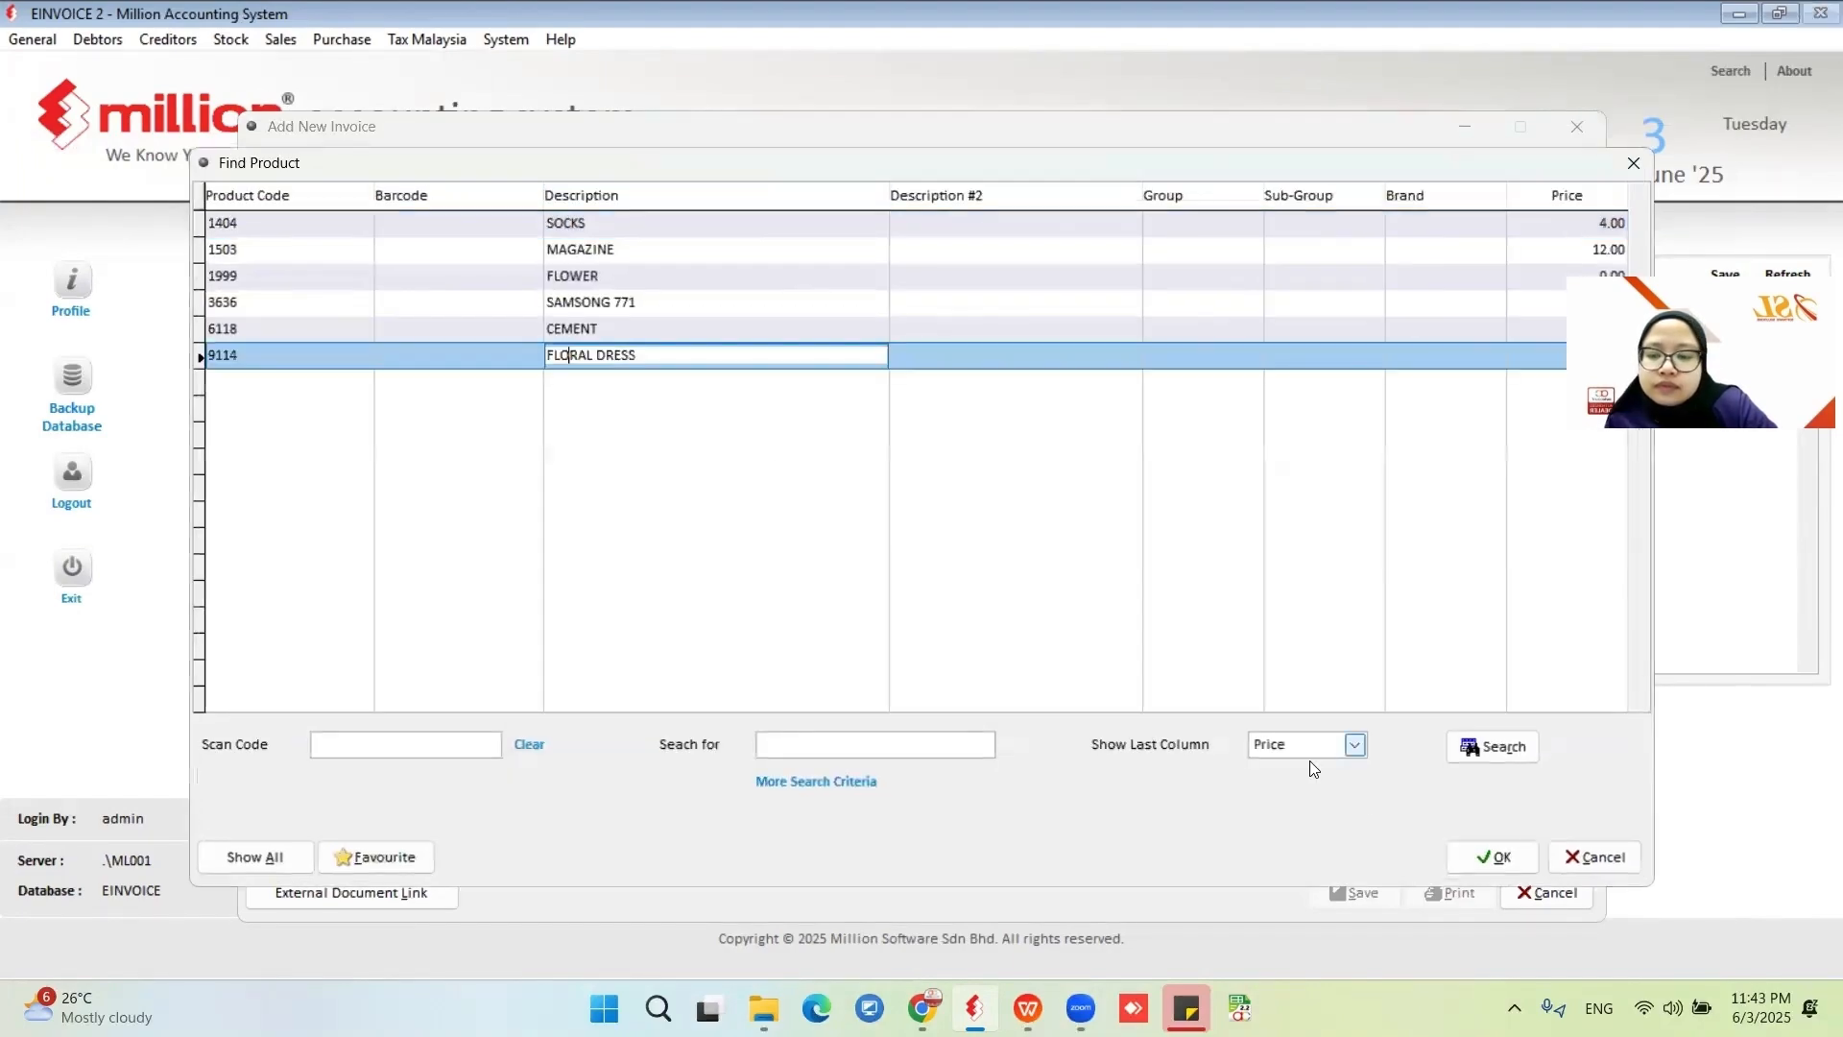
{"action": "left_click", "coordinate": [1493, 870]}
{"action": "left_click", "coordinate": [1414, 518]}
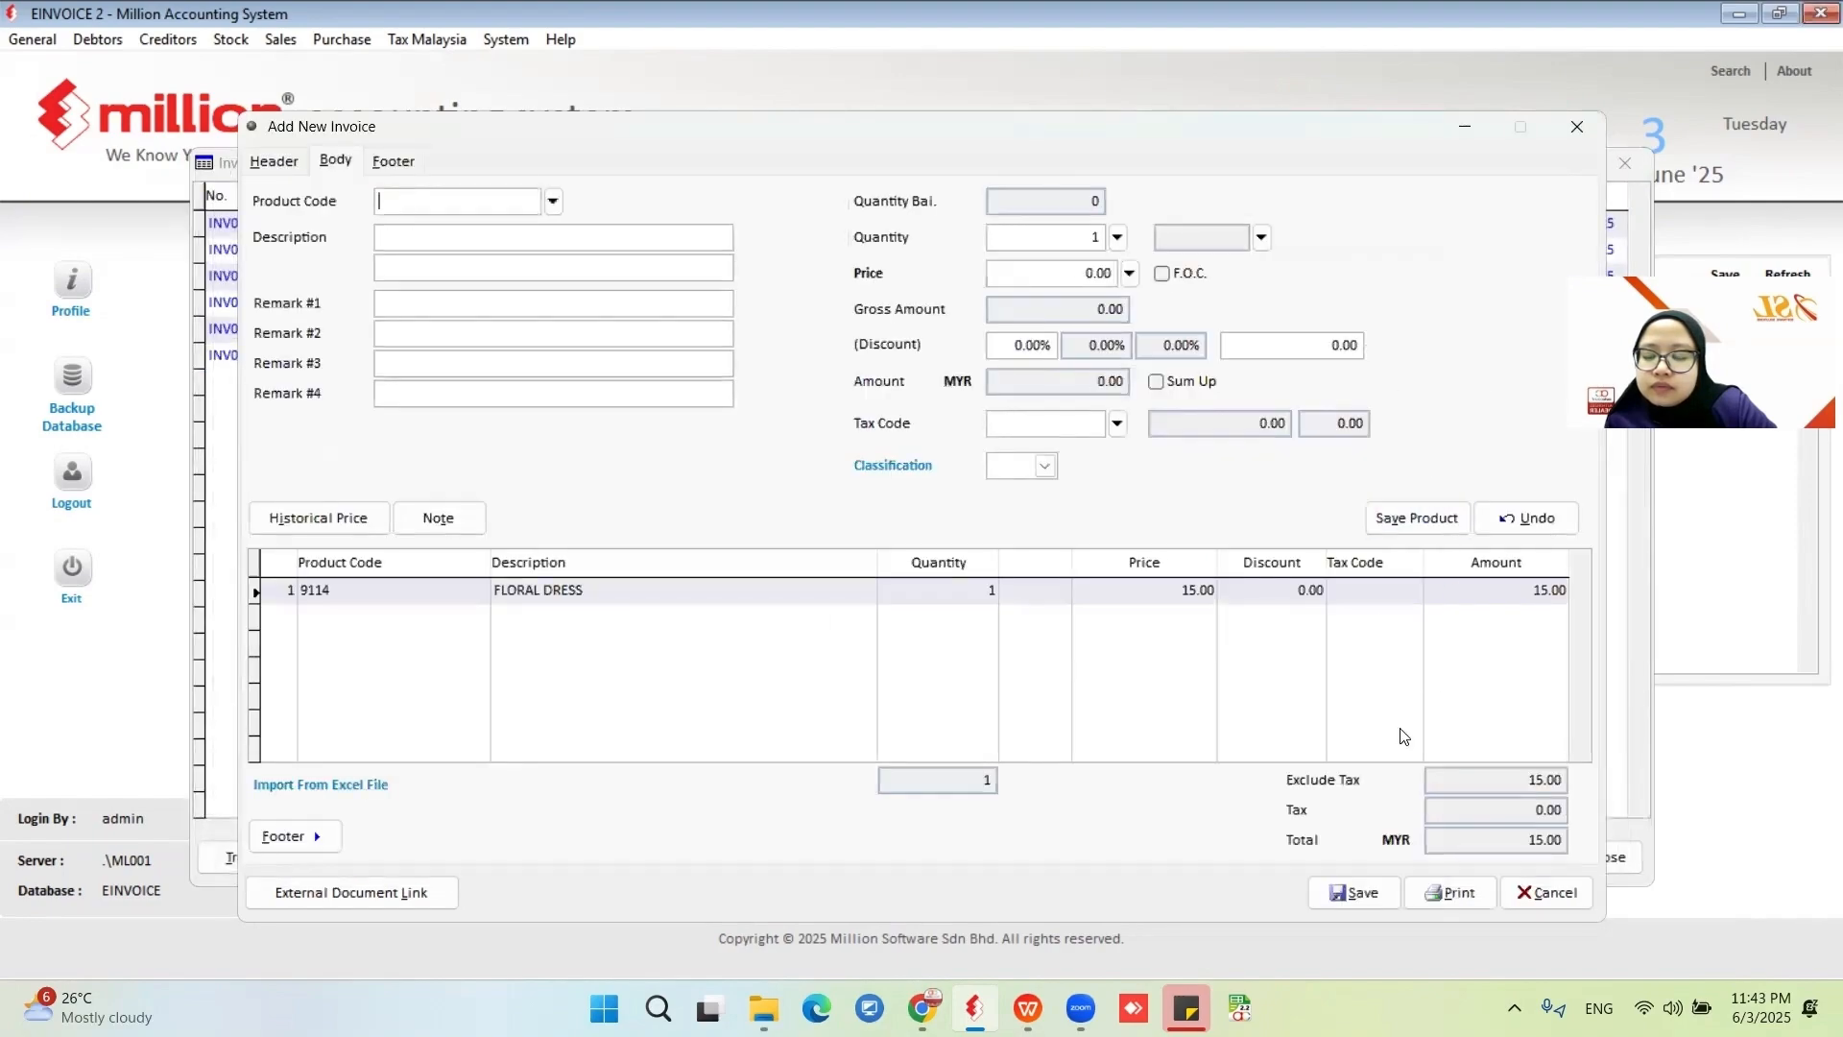
{"action": "left_click", "coordinate": [1358, 897]}
{"action": "left_click", "coordinate": [1546, 891]}
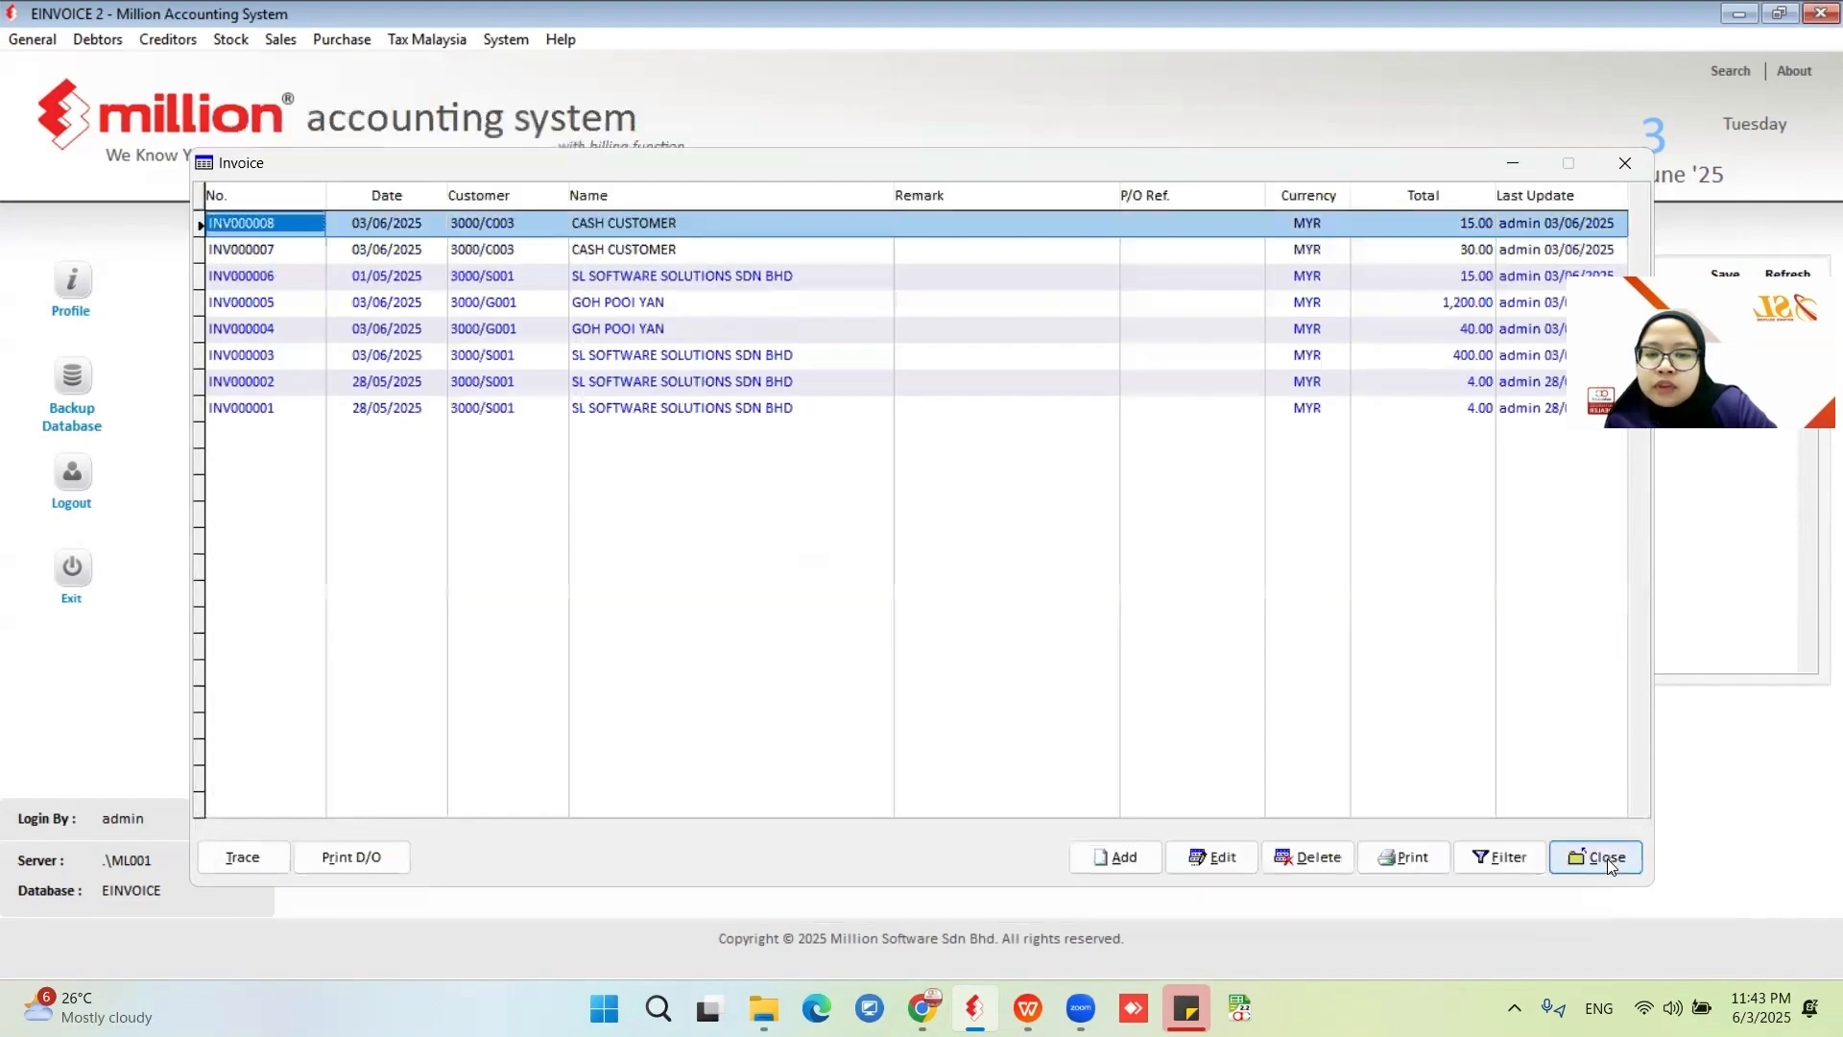
Open the e-Invoice Documents sales report and list unsent invoices for consolidated e-invoice.
{"action": "left_click", "coordinate": [1607, 858]}
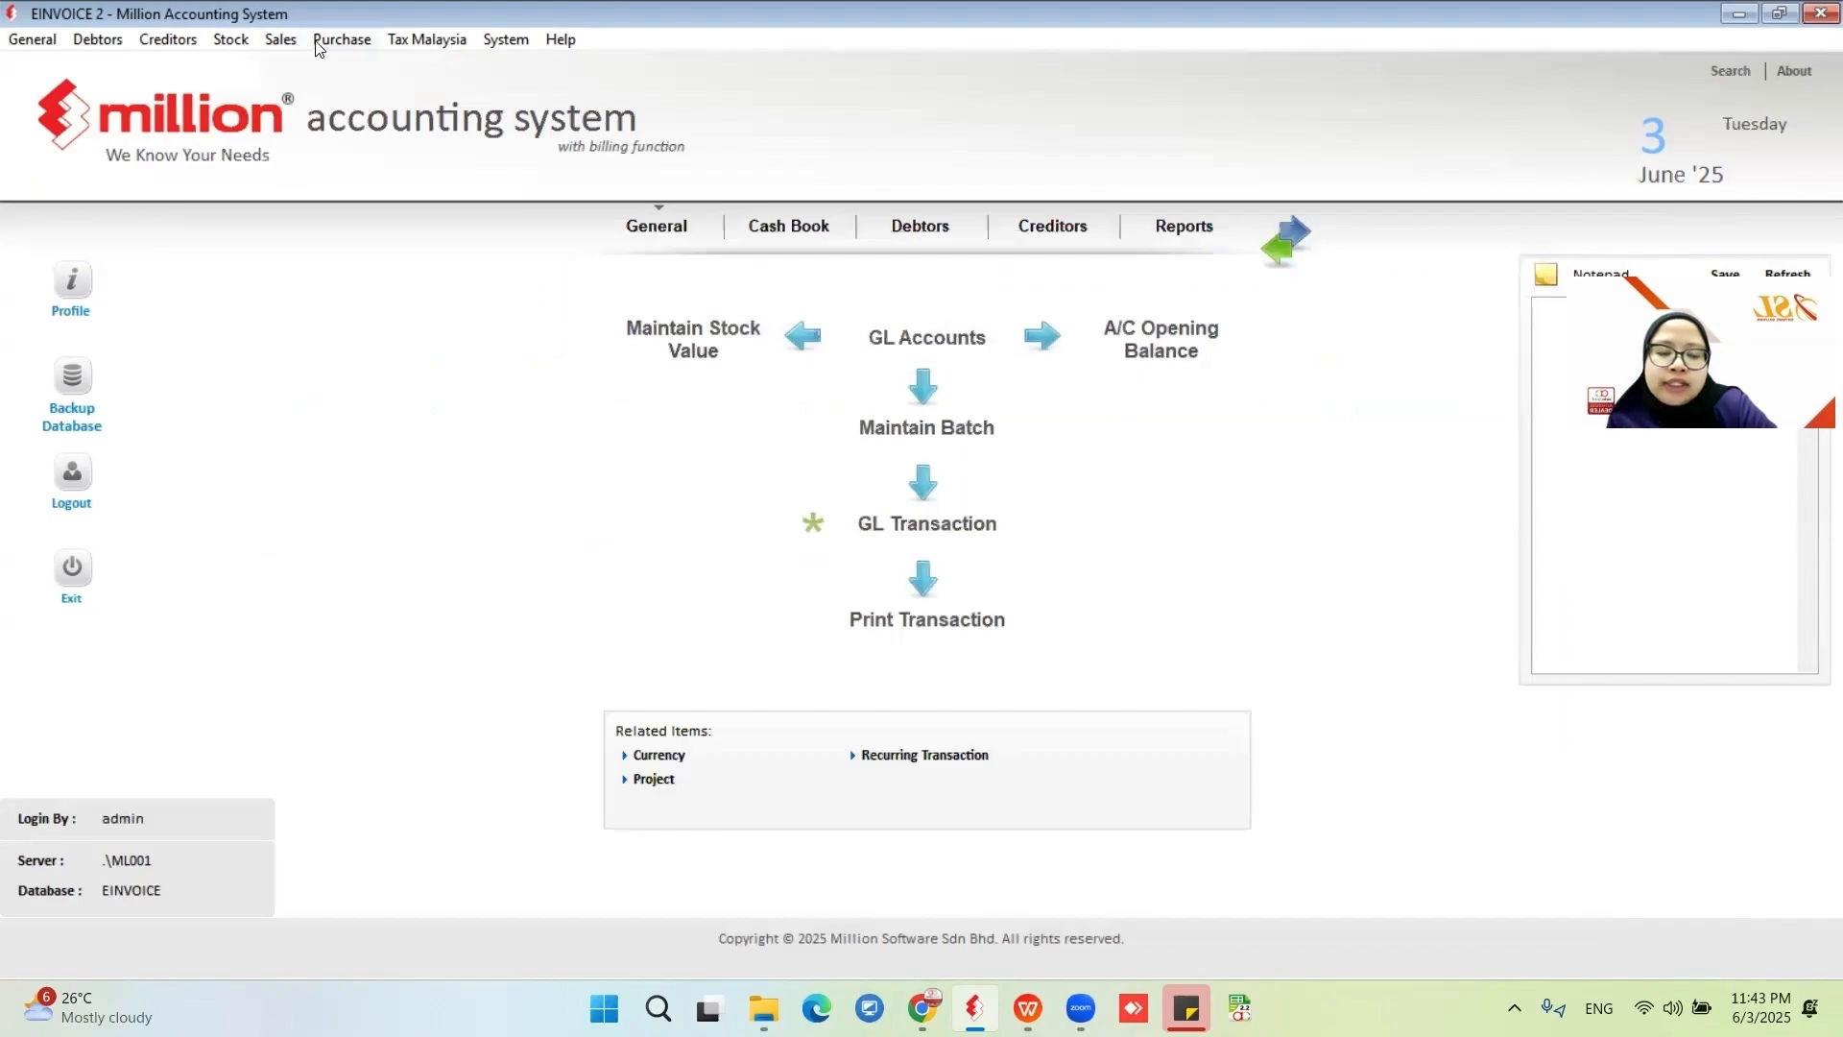
{"action": "left_click", "coordinate": [286, 41]}
{"action": "left_click", "coordinate": [312, 349]}
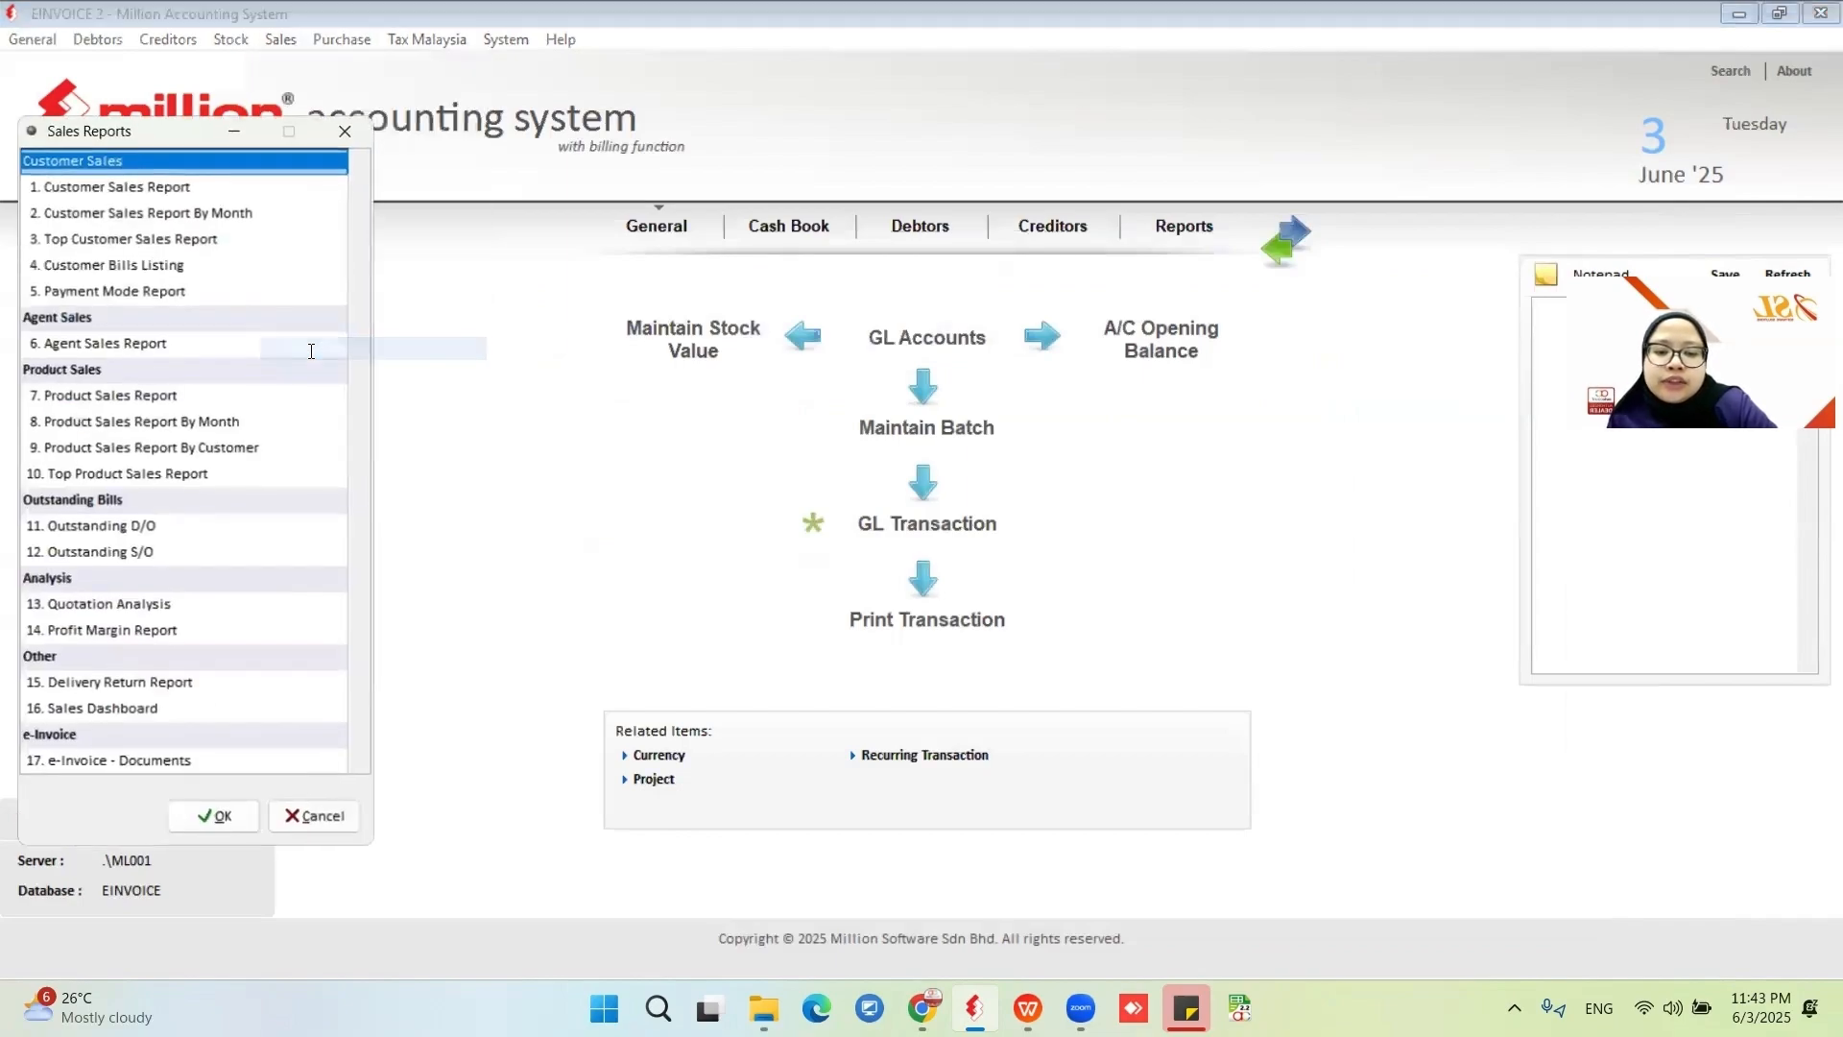
{"action": "left_click", "coordinate": [115, 763]}
{"action": "left_click", "coordinate": [230, 825]}
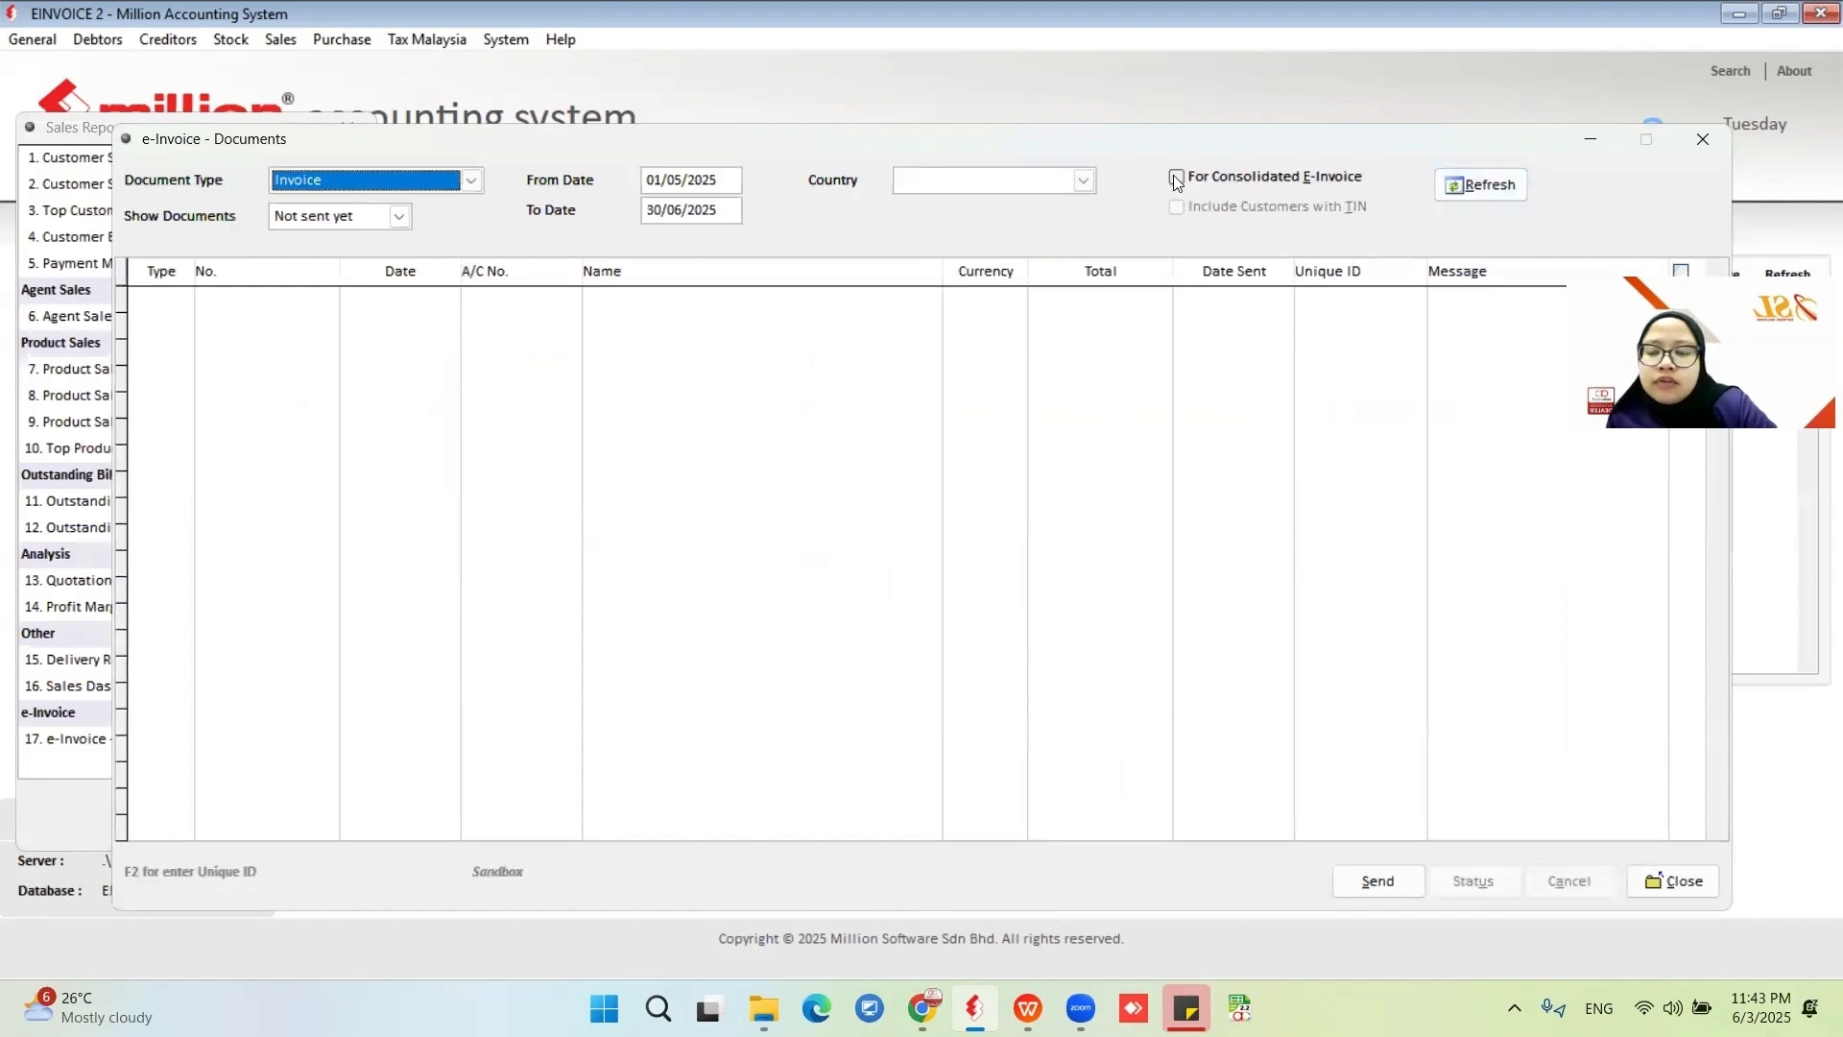
{"action": "left_click", "coordinate": [1243, 179]}
{"action": "left_click", "coordinate": [1483, 184]}
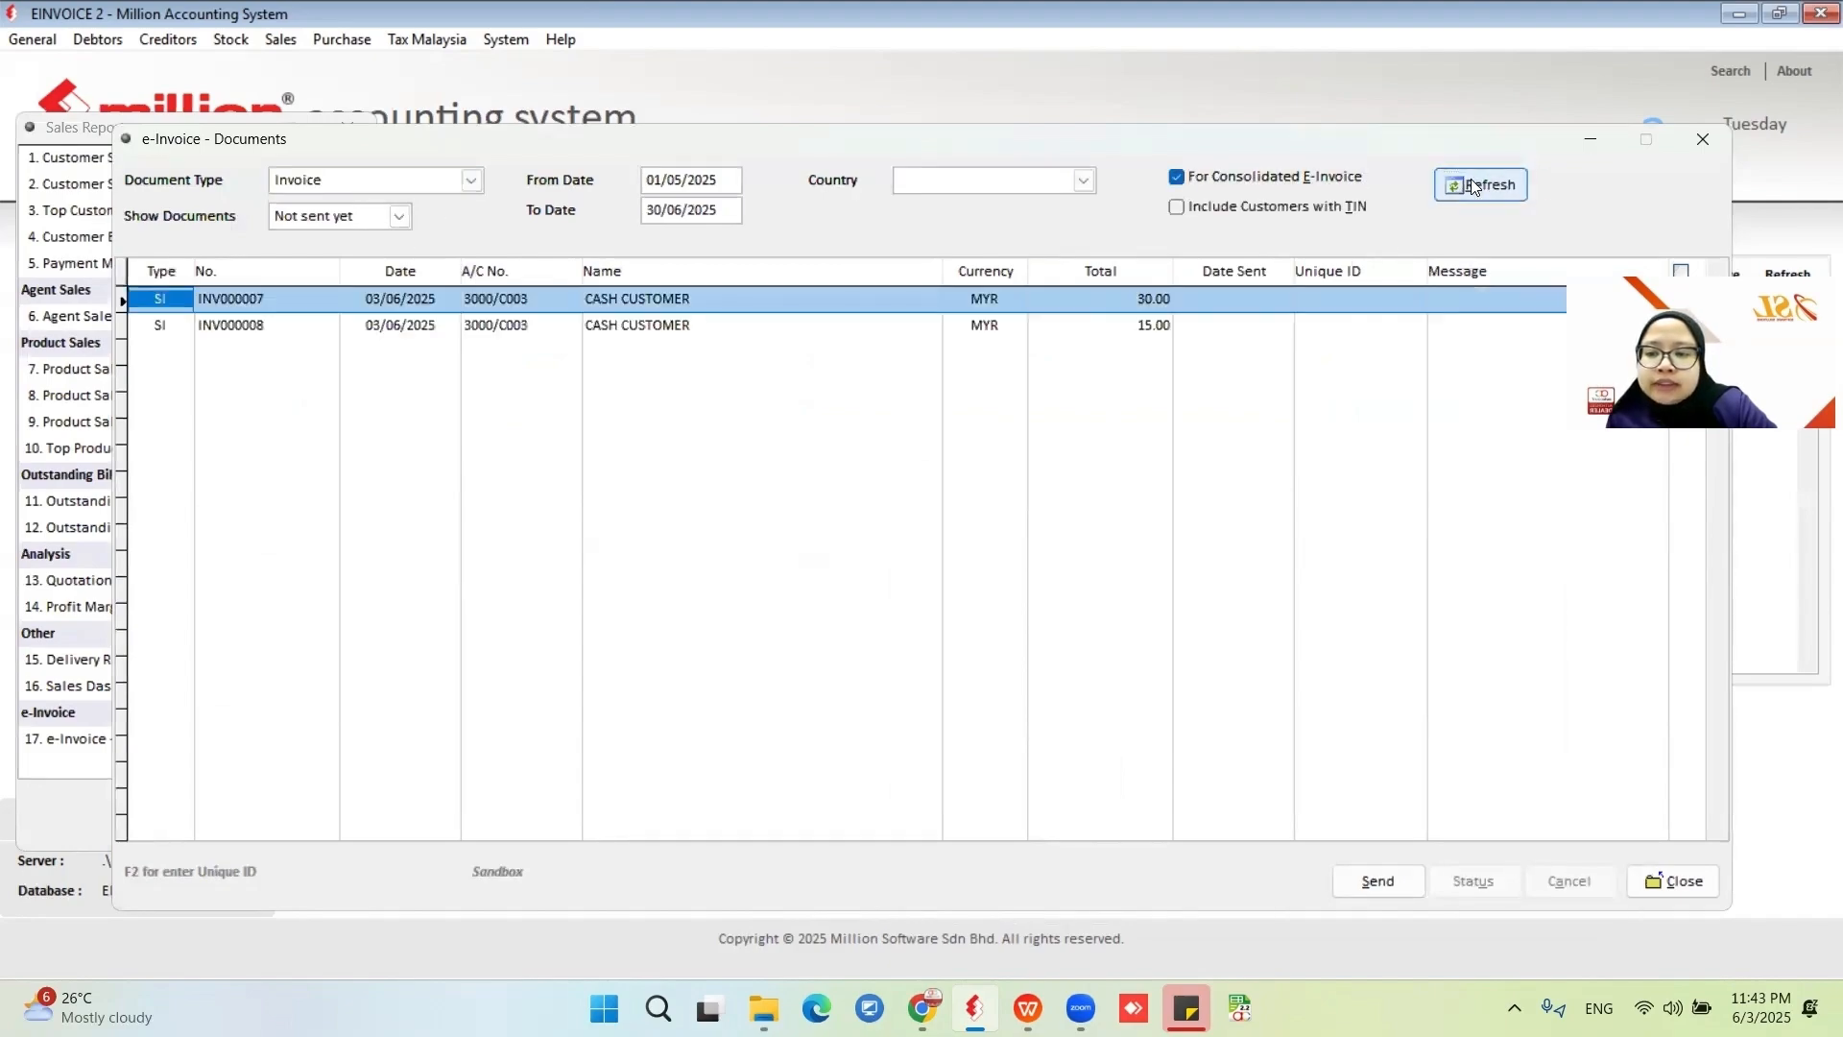
Select all listed cash customer invoices and send them as a consolidated e-invoice.
{"action": "left_click", "coordinate": [1683, 271]}
{"action": "left_click", "coordinate": [1378, 891]}
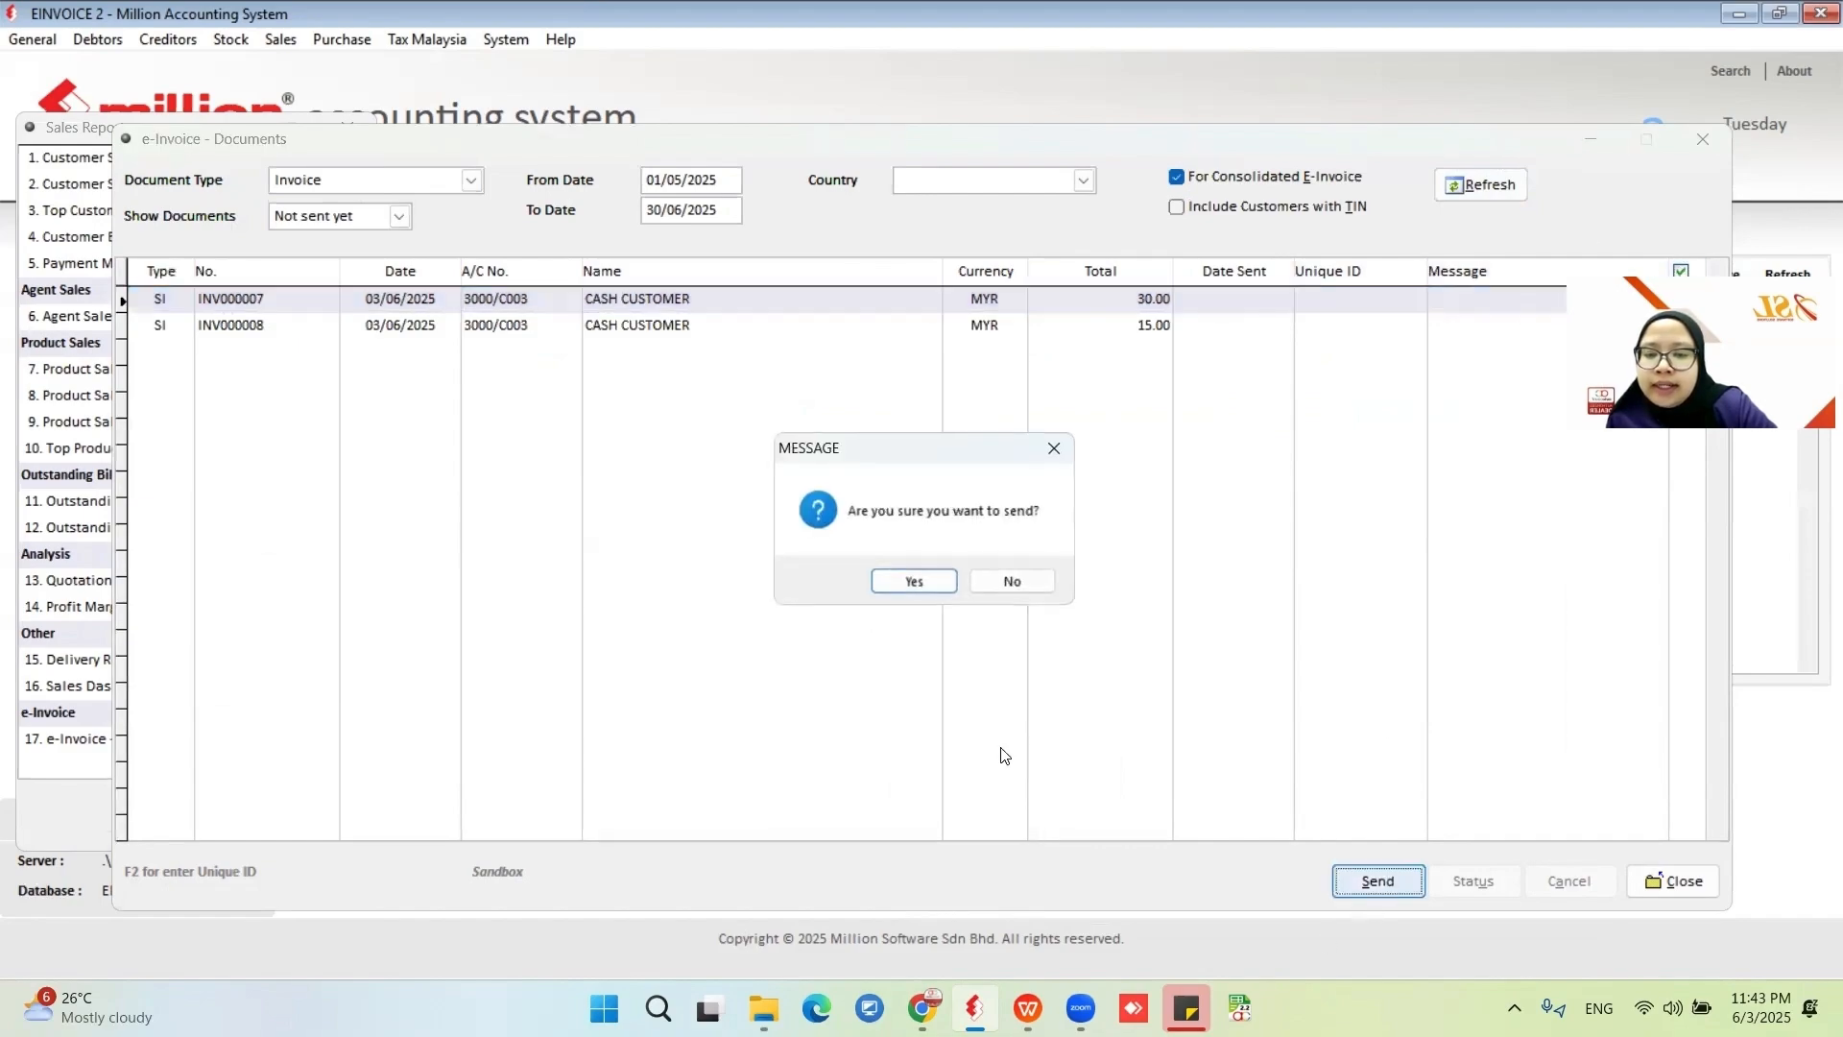
{"action": "left_click", "coordinate": [910, 579]}
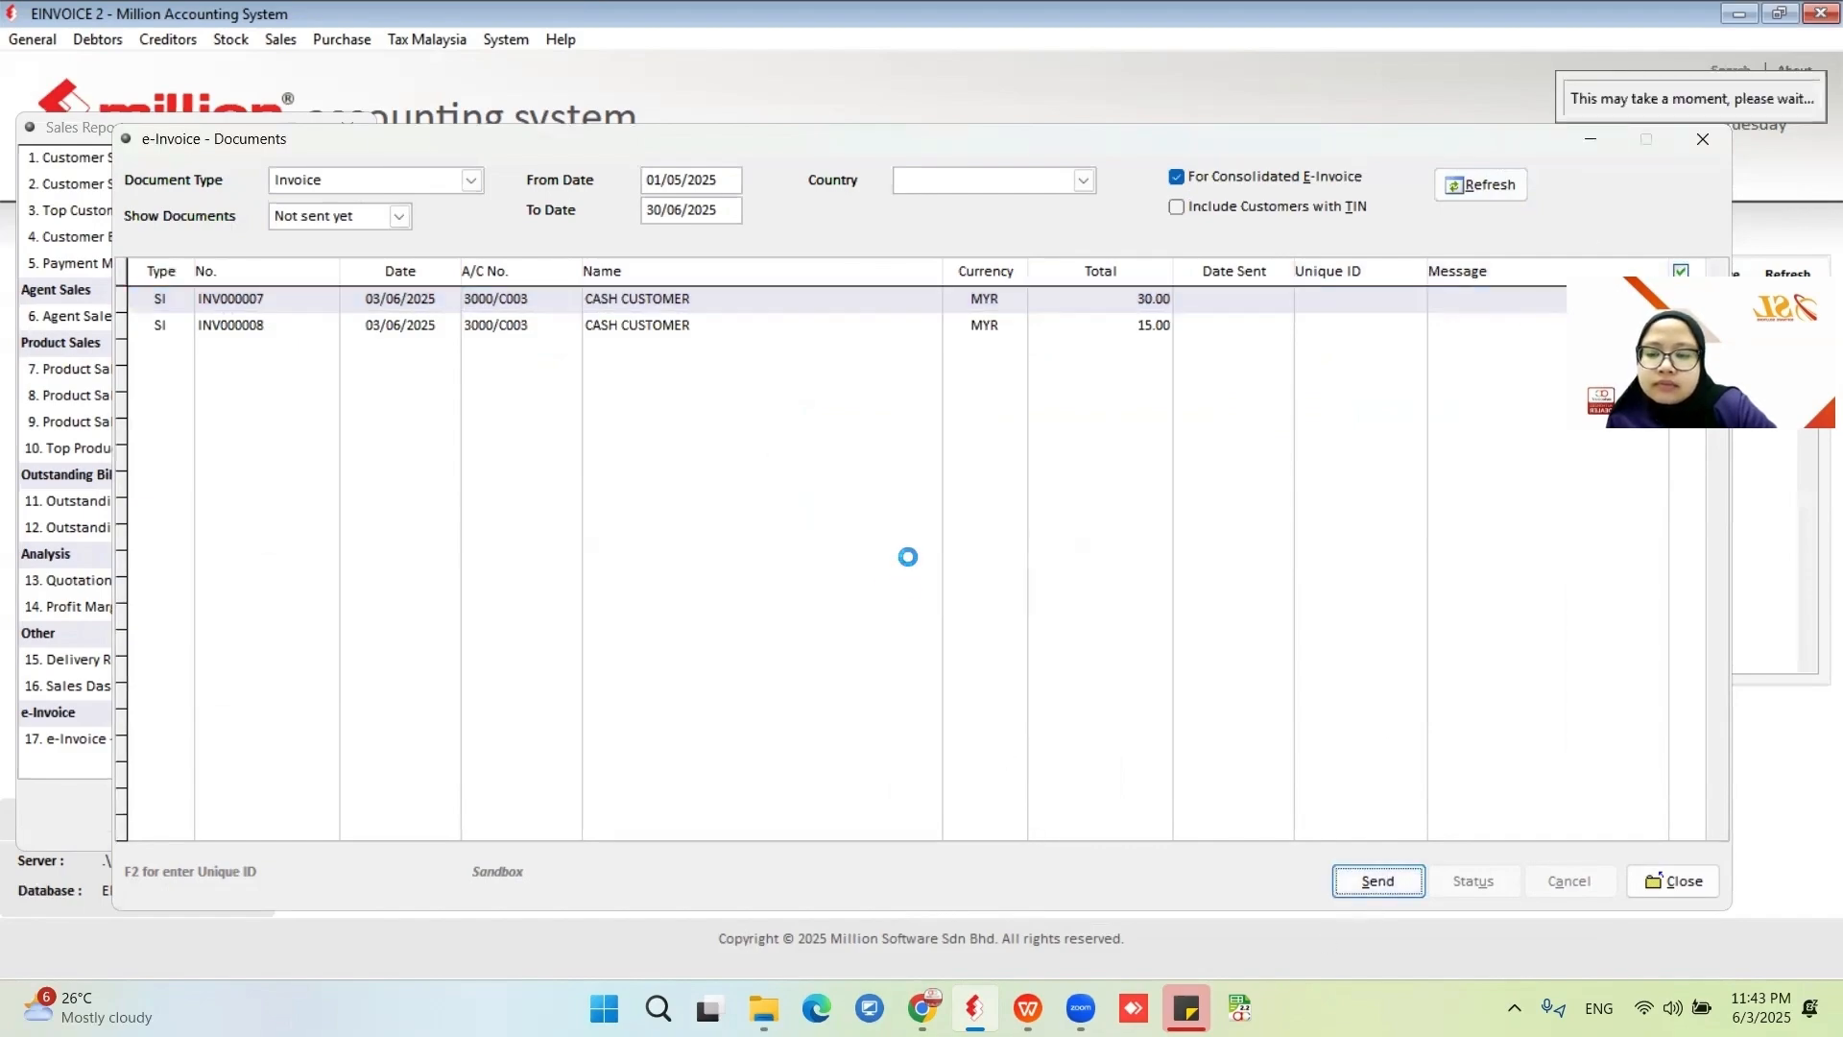
{"action": "left_click", "coordinate": [954, 585]}
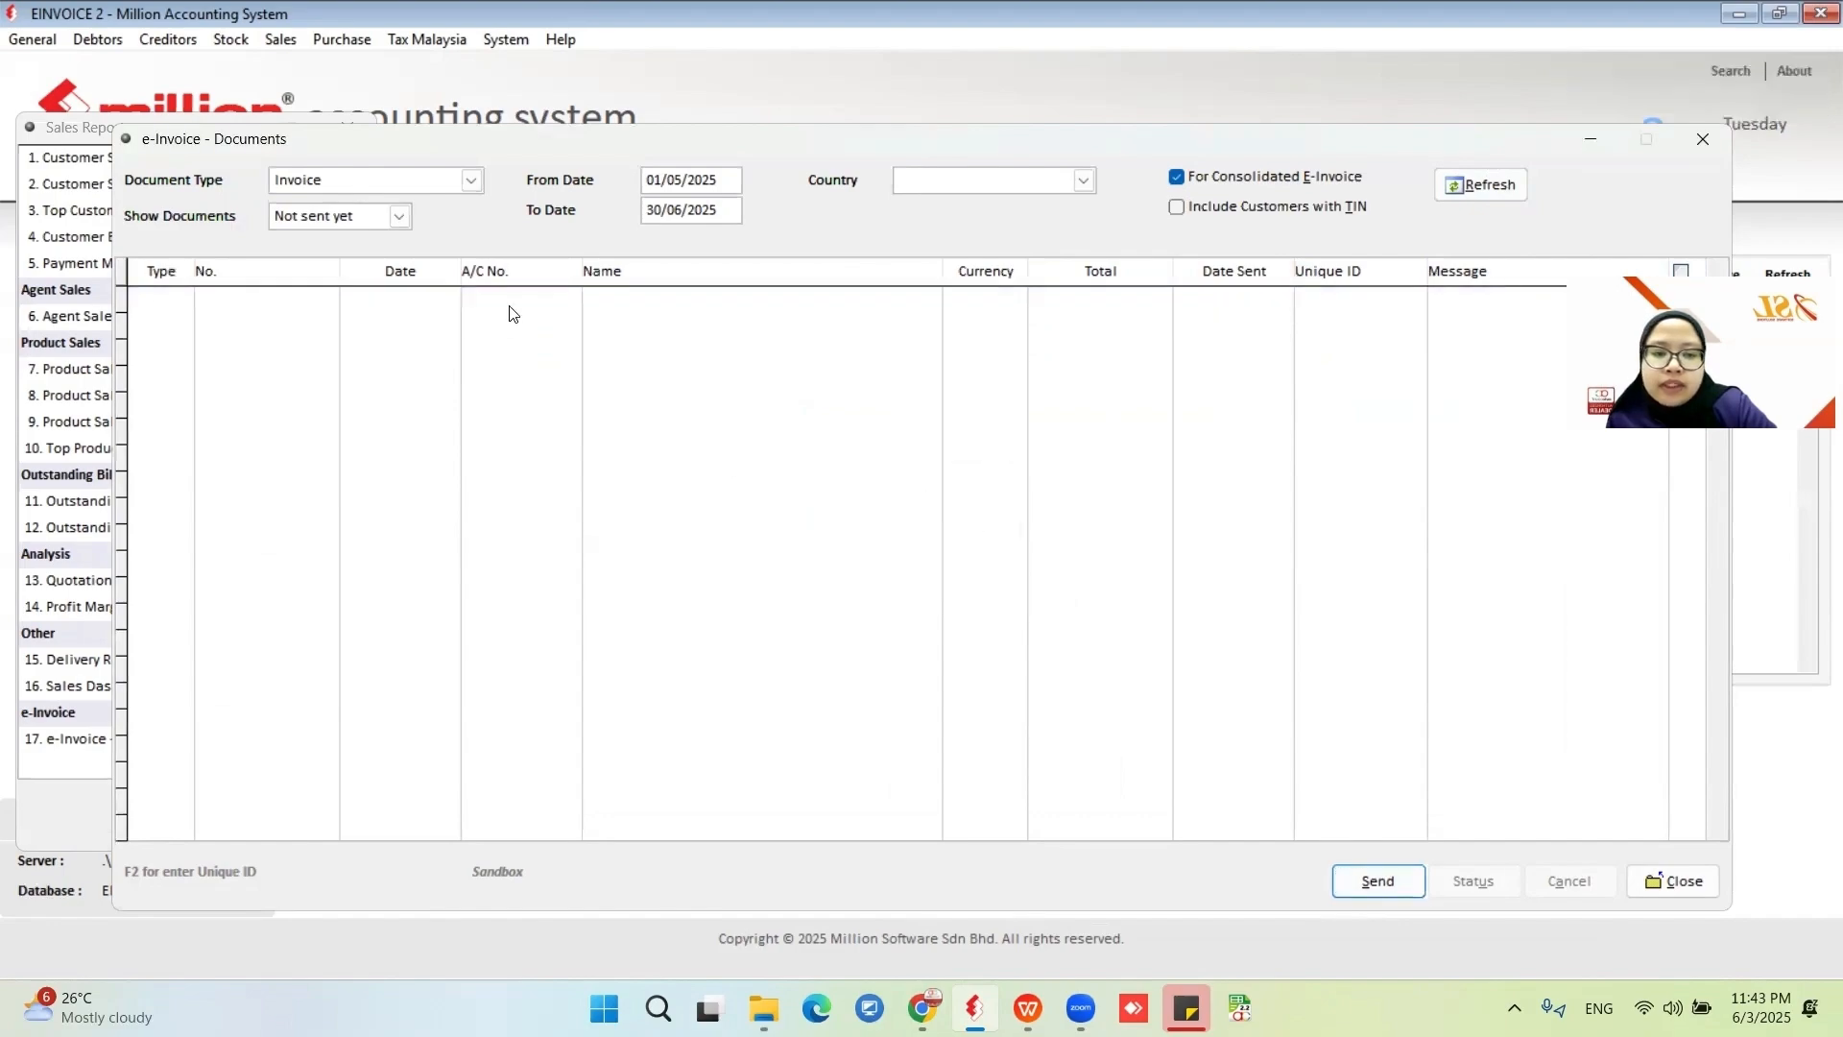
Show sent documents, refresh the list, and check the e-invoice status of the sent invoices.
{"action": "left_click", "coordinate": [401, 217]}
{"action": "left_click", "coordinate": [403, 277]}
{"action": "left_click", "coordinate": [1480, 185]}
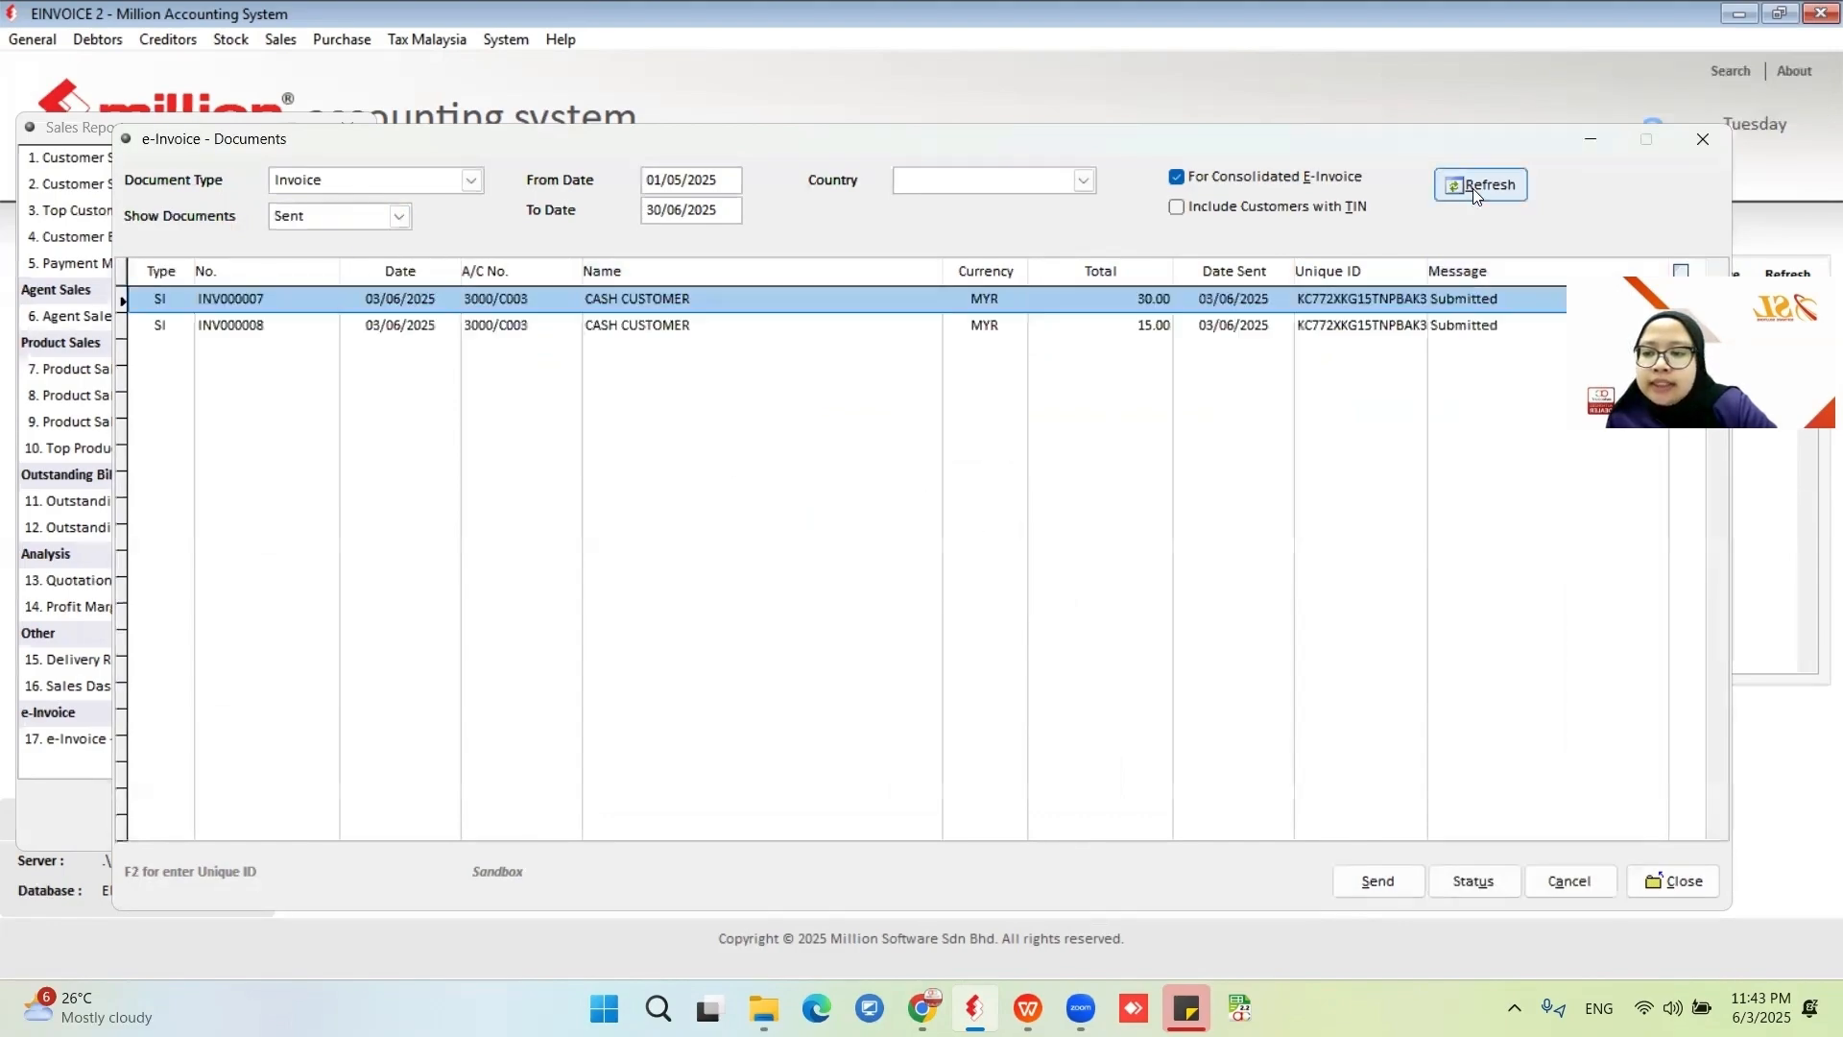
{"action": "left_click", "coordinate": [1490, 879]}
{"action": "left_click", "coordinate": [958, 582]}
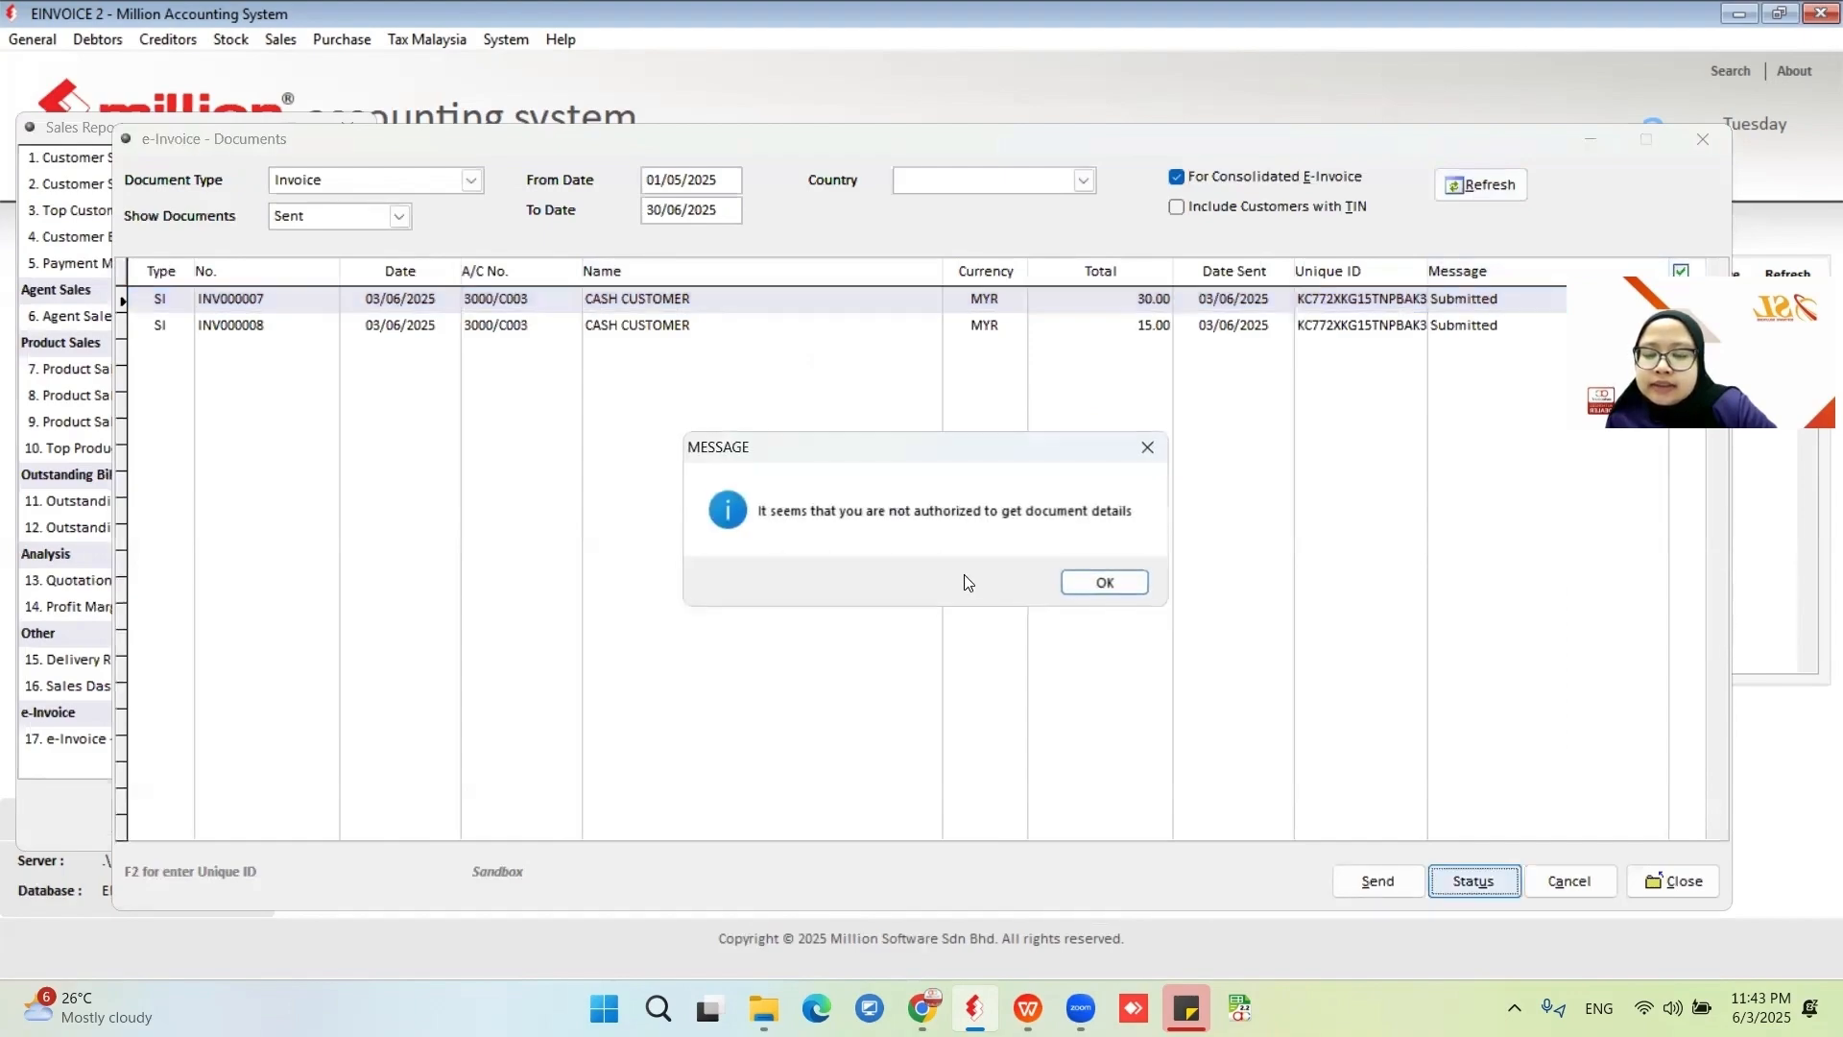
{"action": "left_click", "coordinate": [1104, 581]}
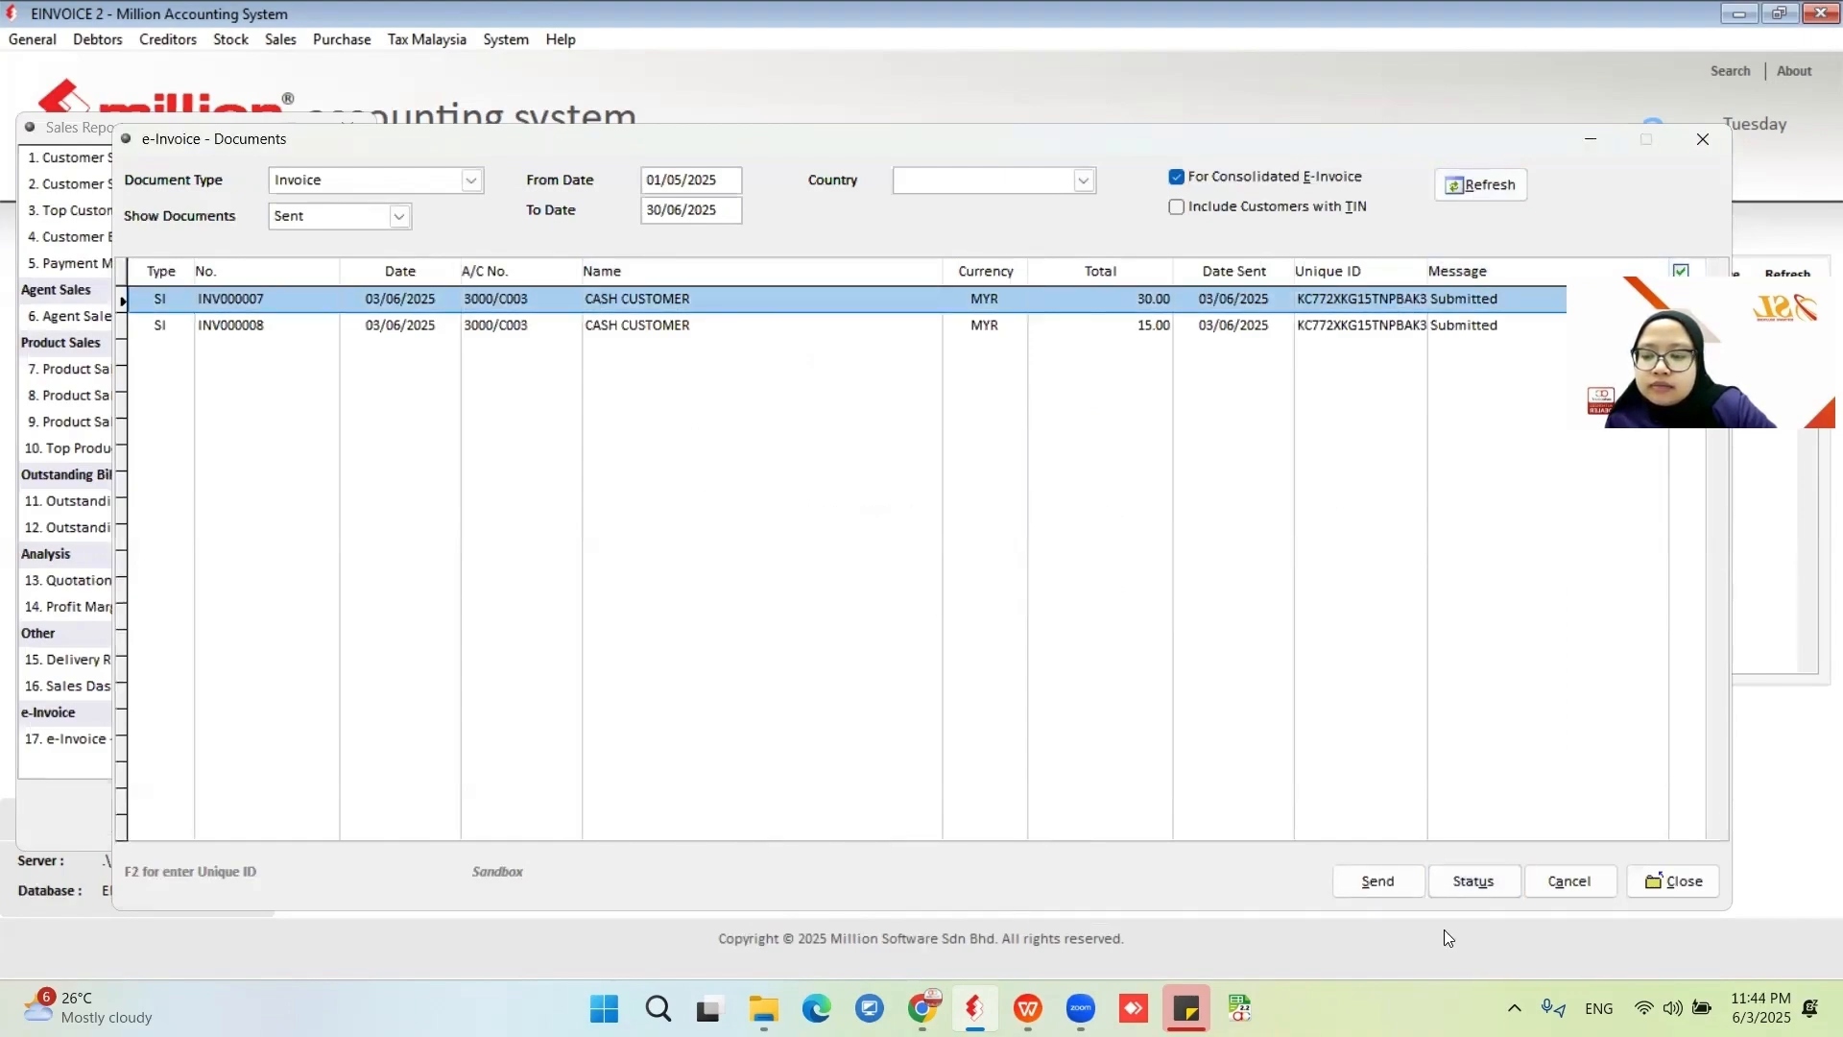
{"action": "left_click", "coordinate": [1473, 880]}
{"action": "left_click", "coordinate": [948, 582]}
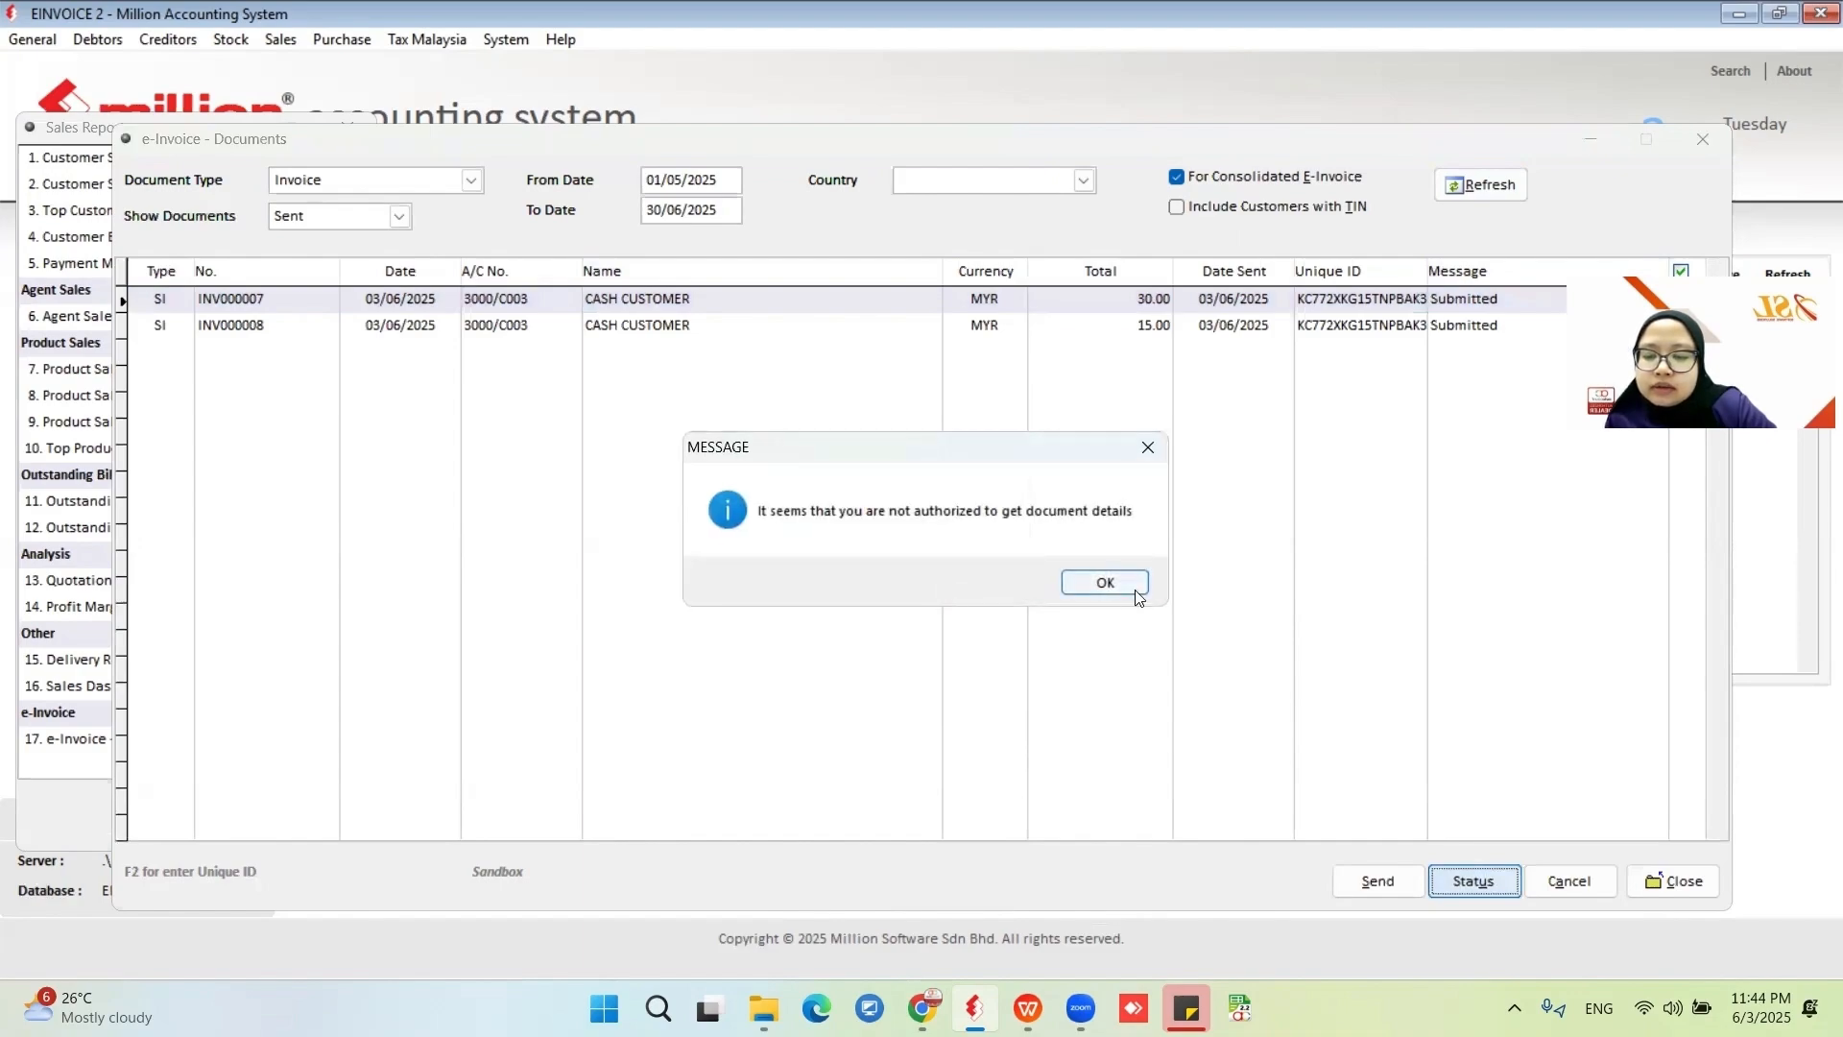
{"action": "left_click", "coordinate": [1104, 583]}
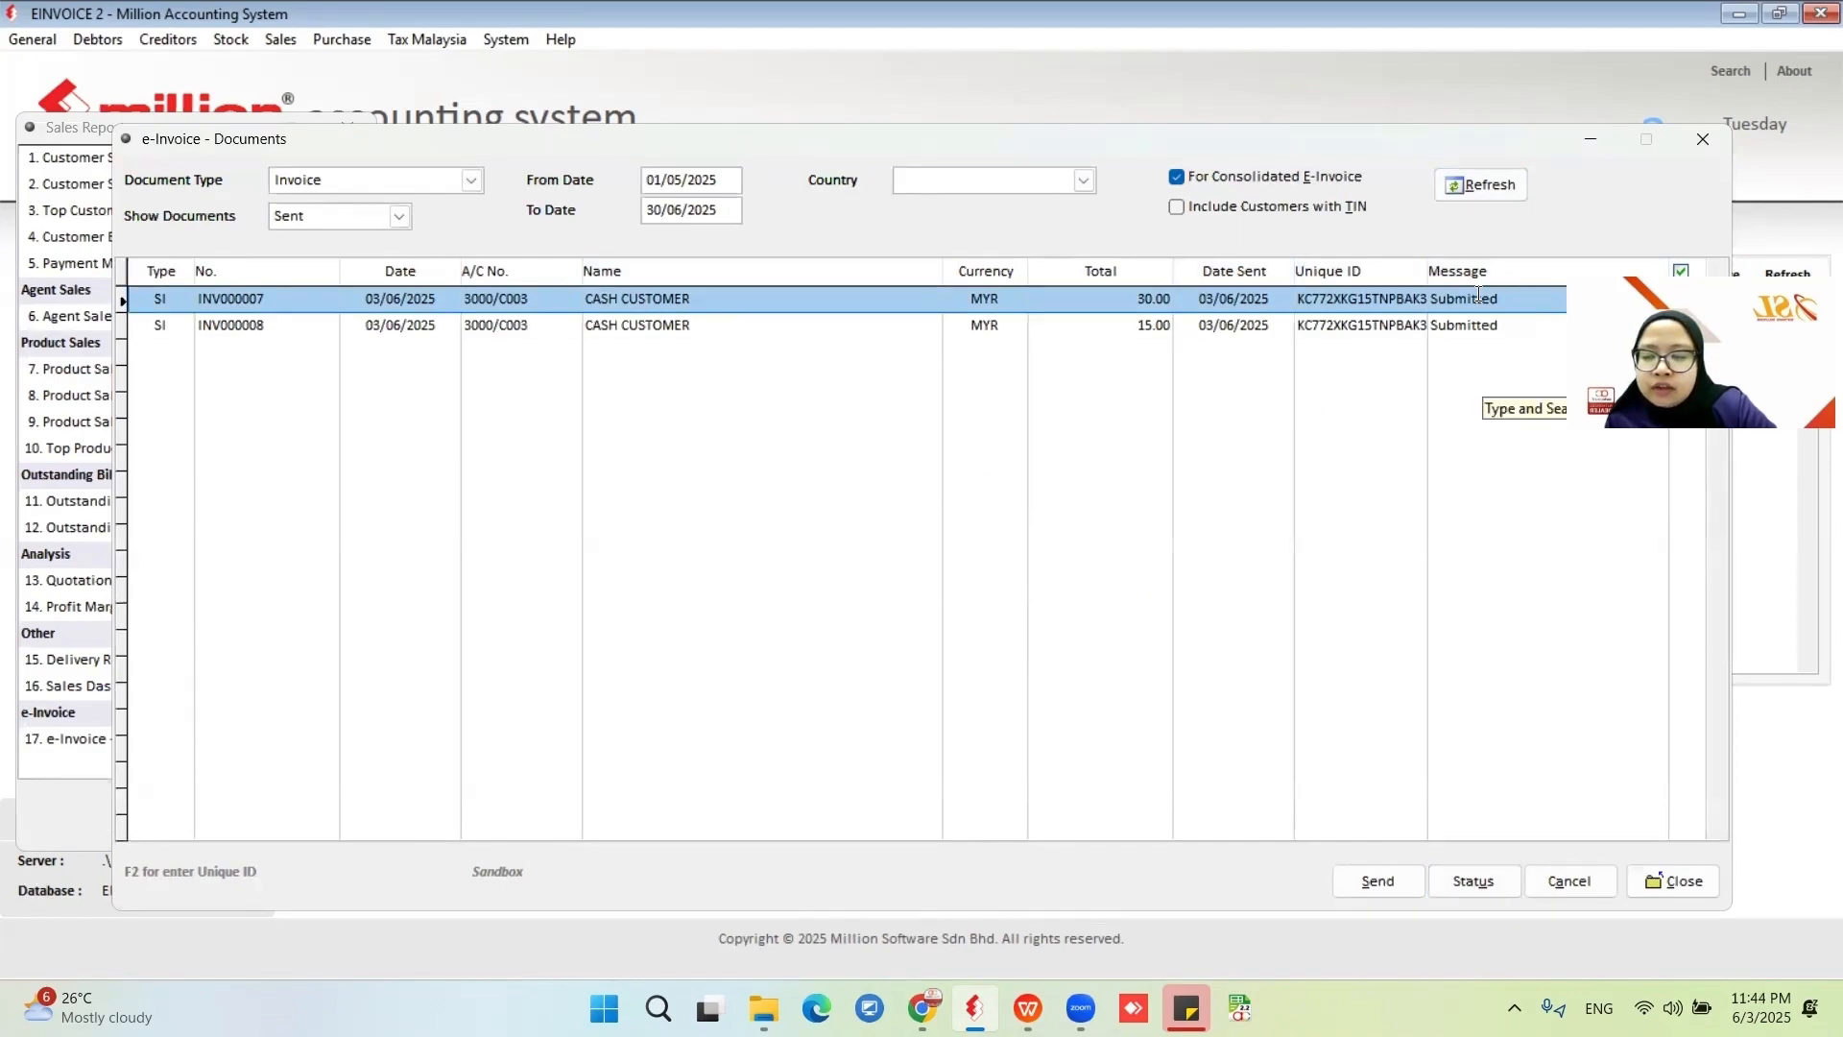
Close the e-invoice report and start a new cash sale for the default cash account.
{"action": "left_click", "coordinate": [1656, 882]}
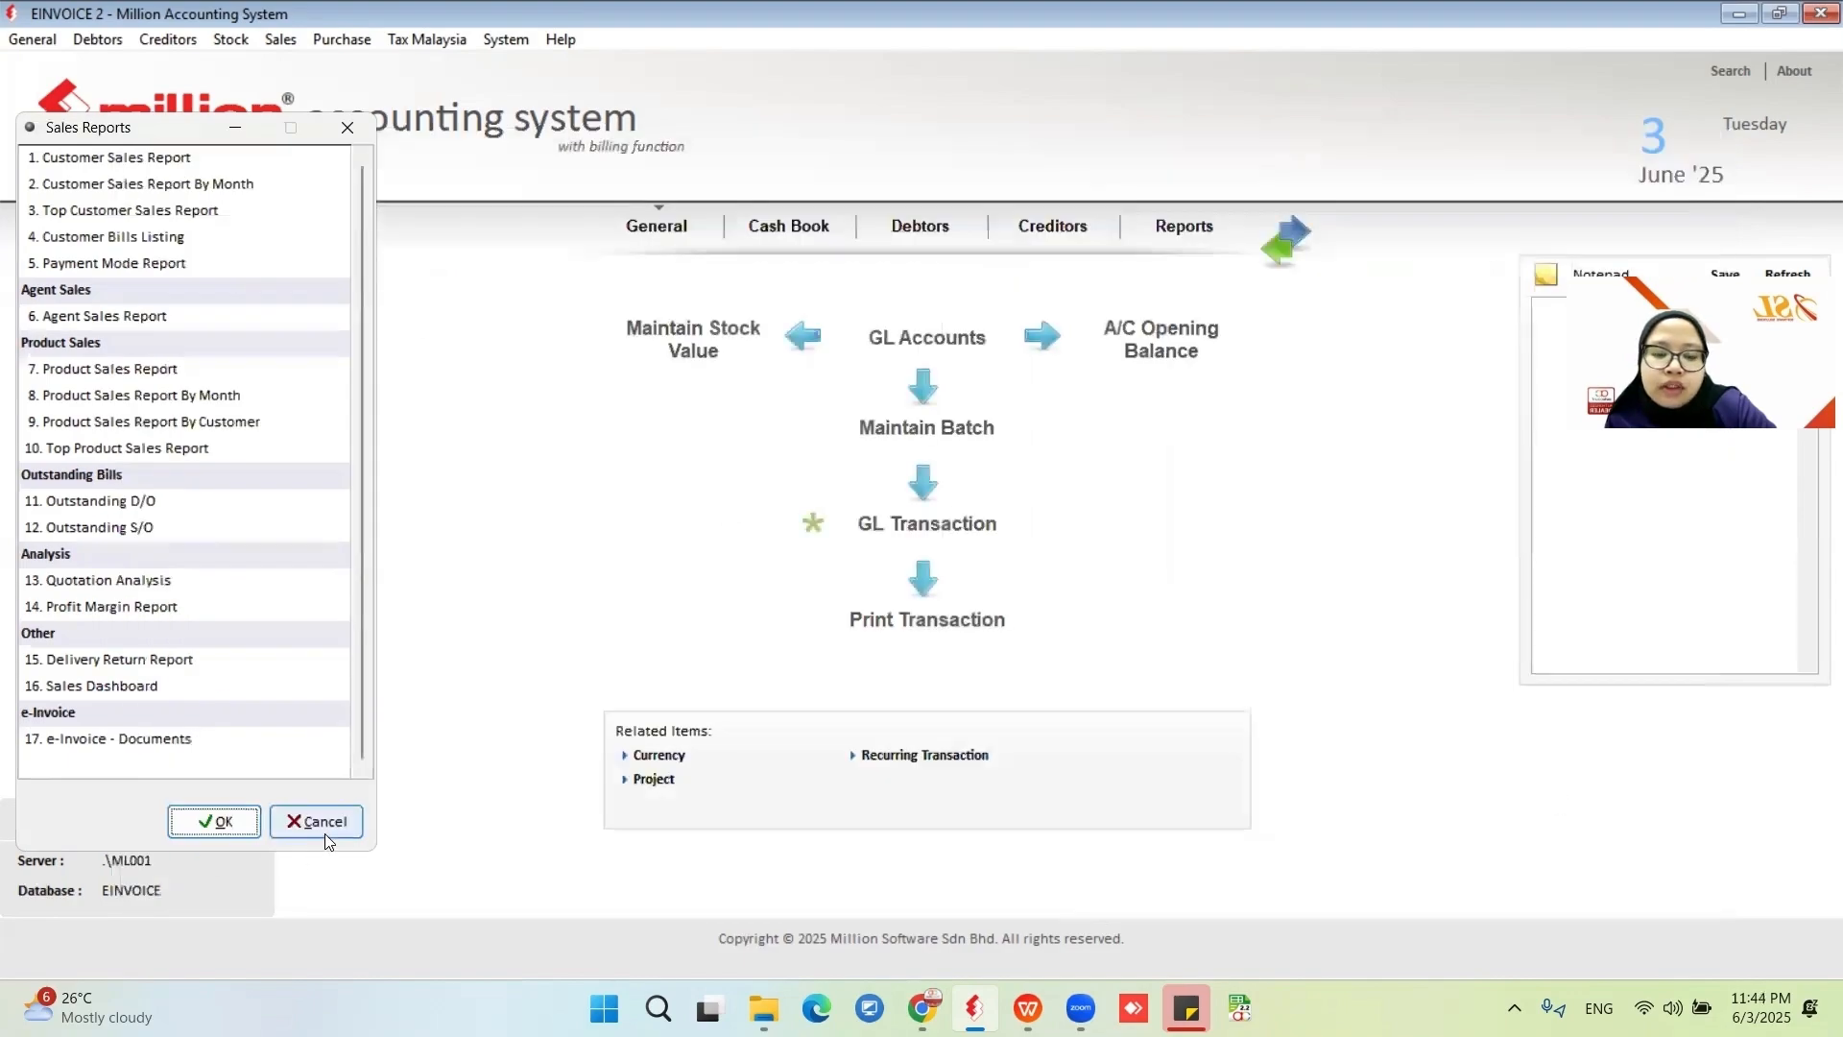
{"action": "left_click", "coordinate": [325, 833]}
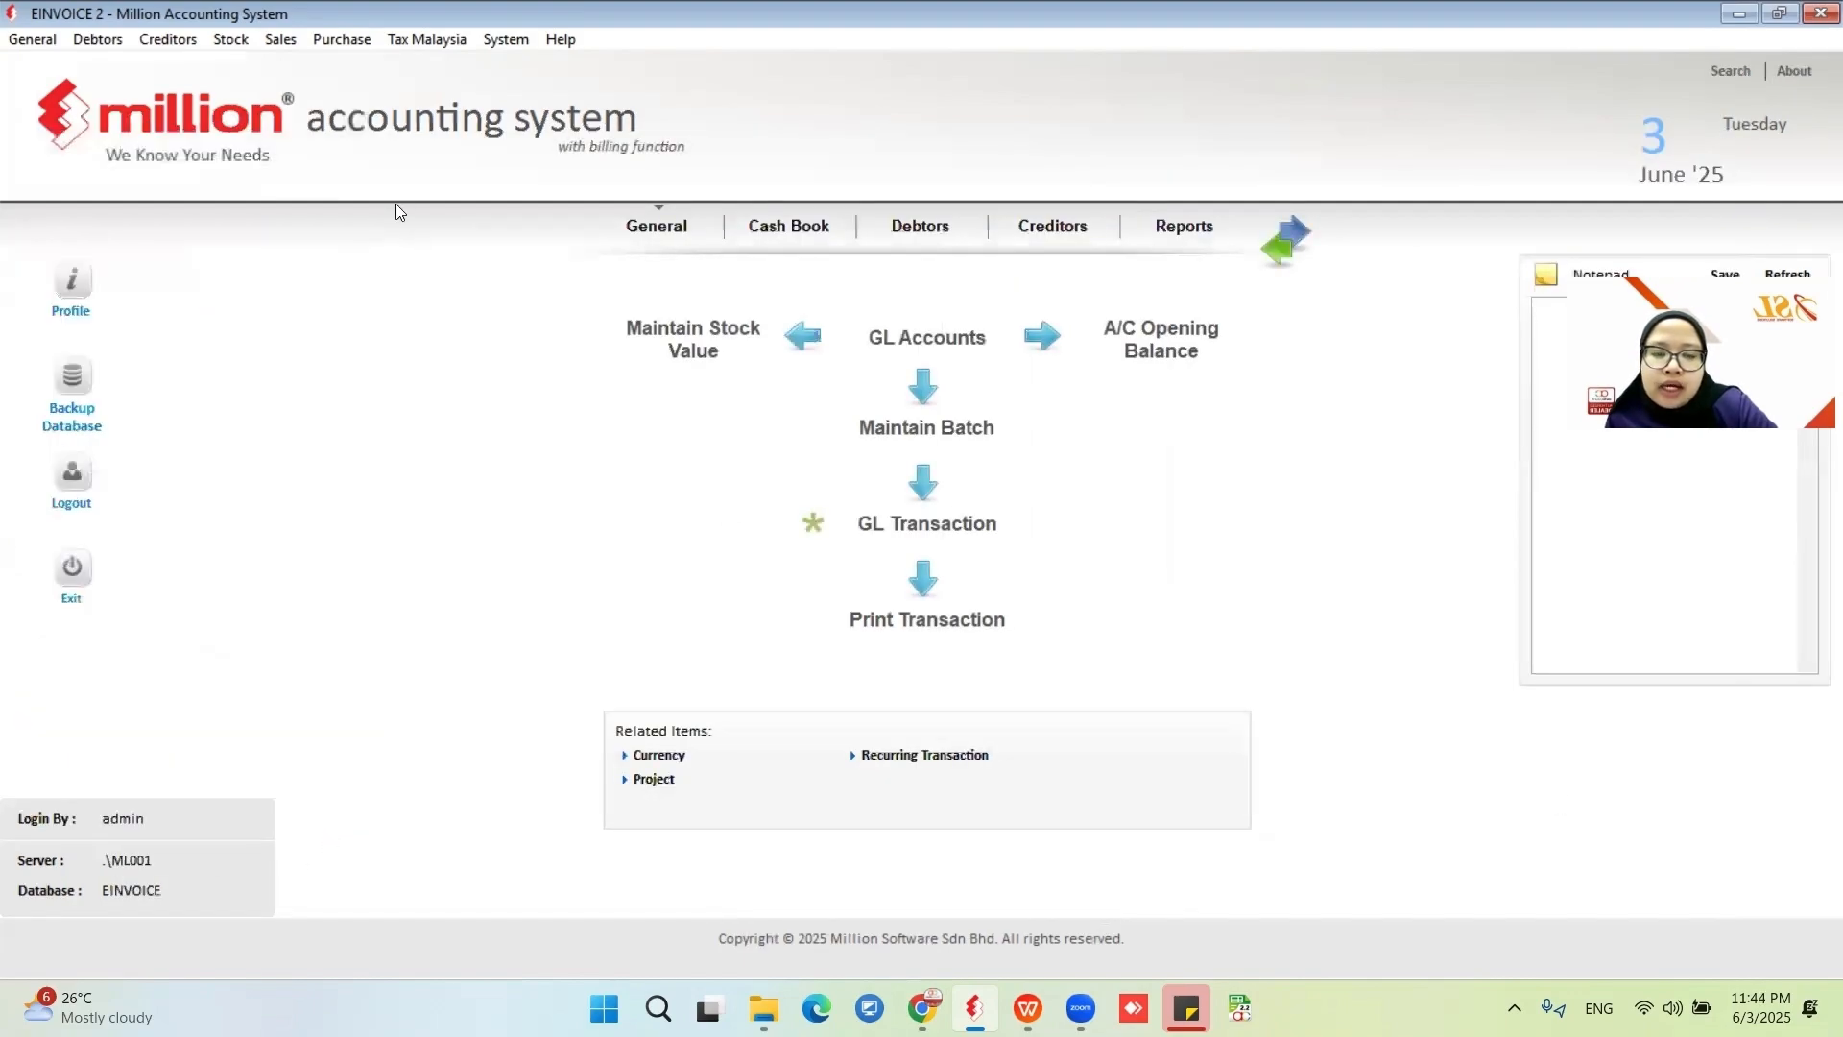
{"action": "left_click", "coordinate": [286, 42]}
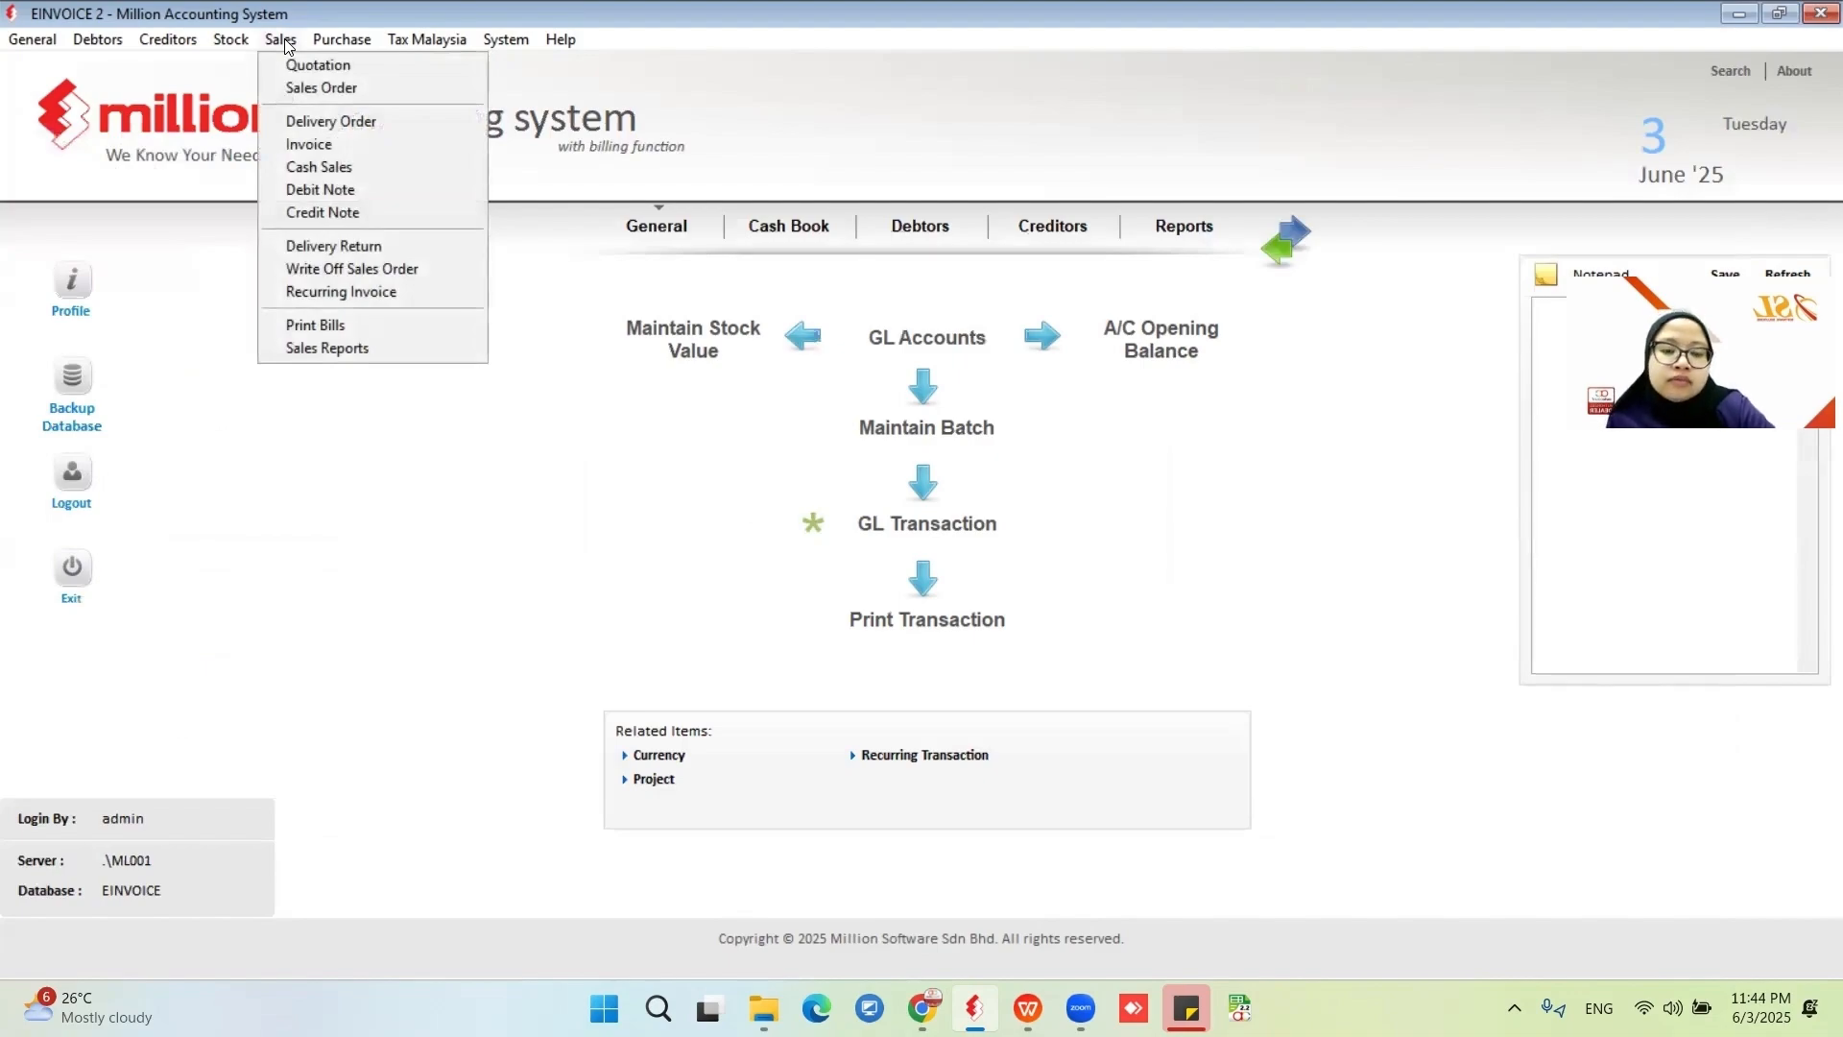
{"action": "left_click", "coordinate": [318, 167]}
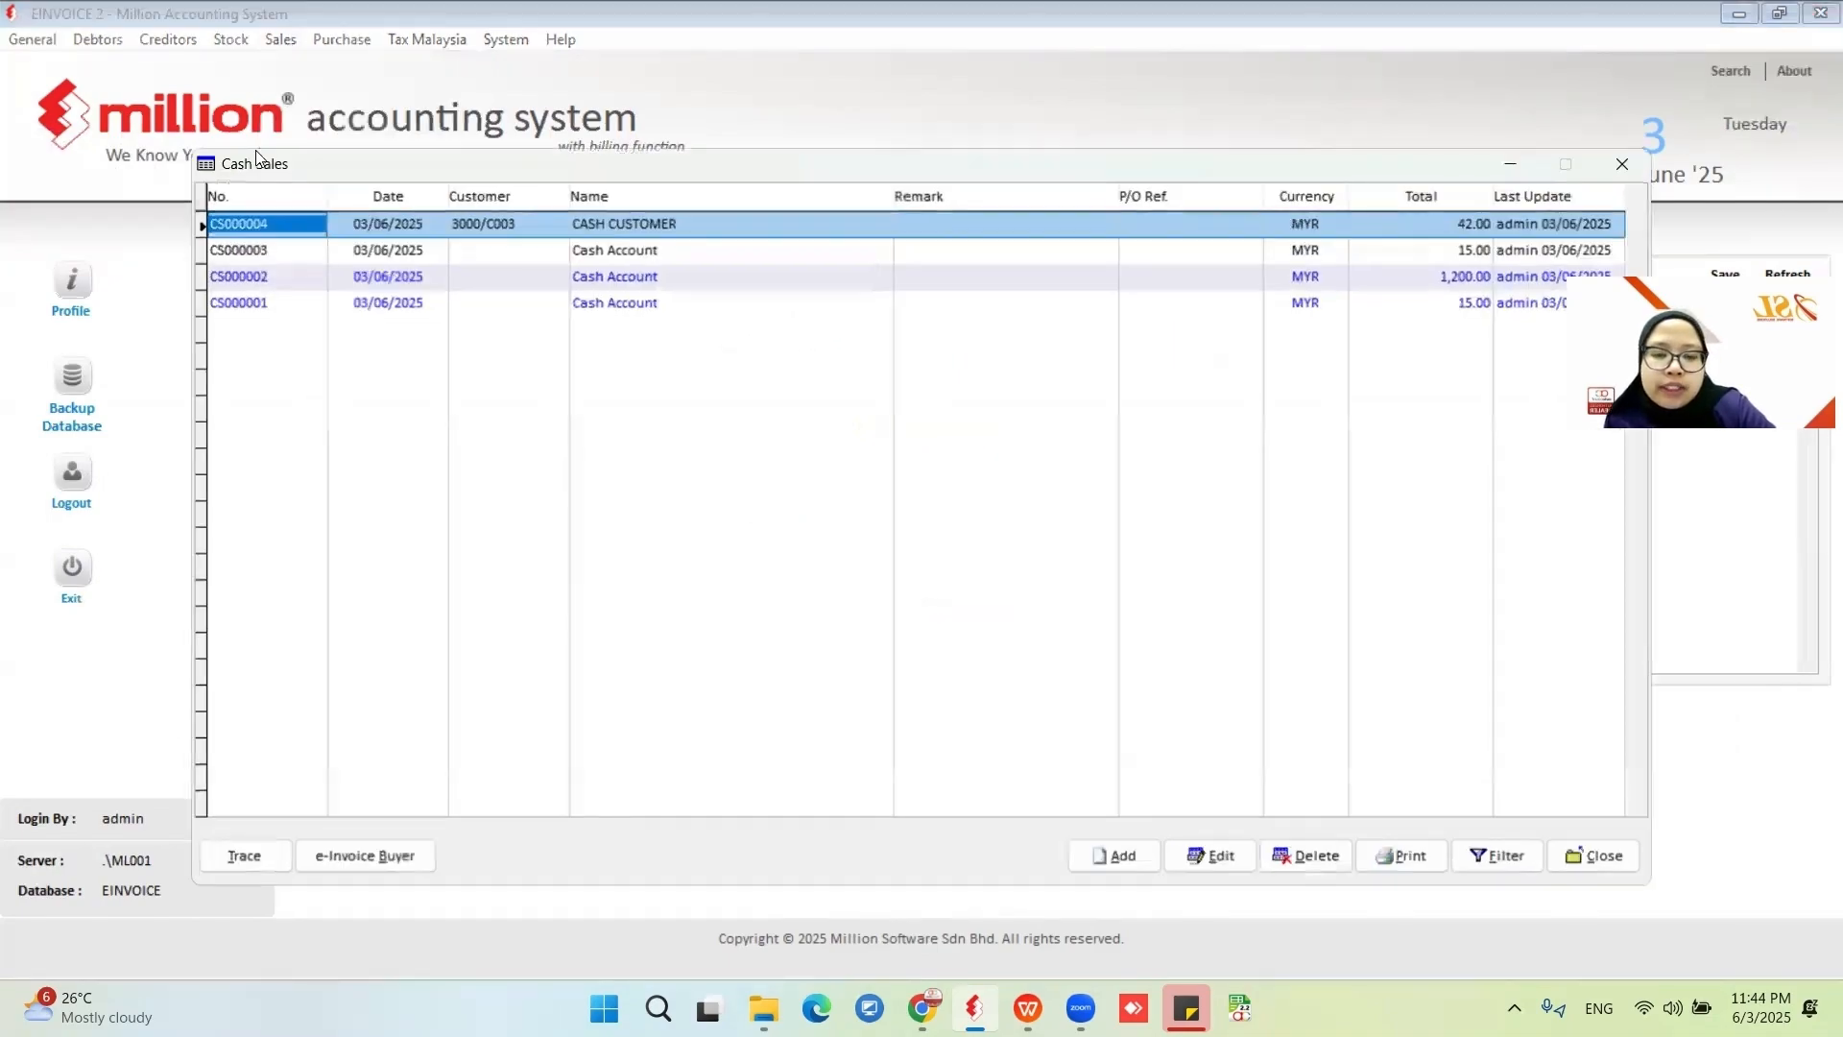
{"action": "left_click", "coordinate": [650, 303]}
{"action": "left_click", "coordinate": [1116, 856]}
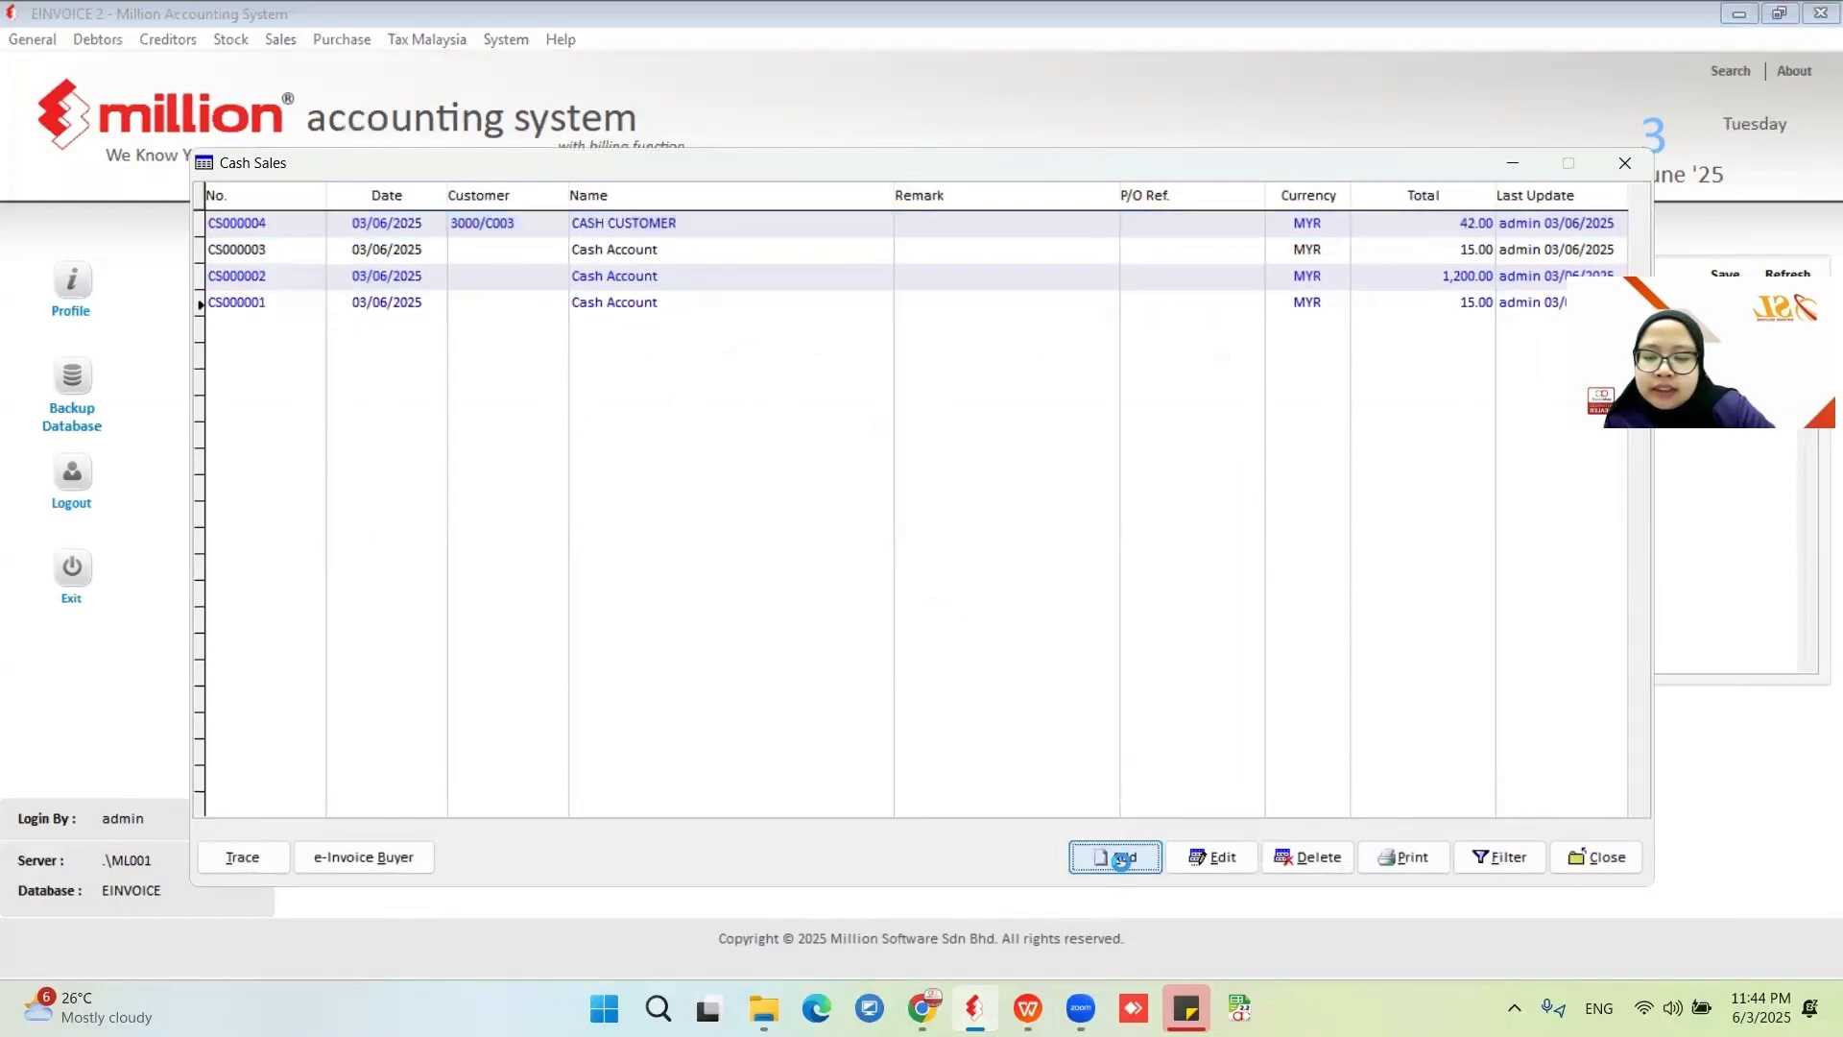
{"action": "double_click", "coordinate": [450, 212]}
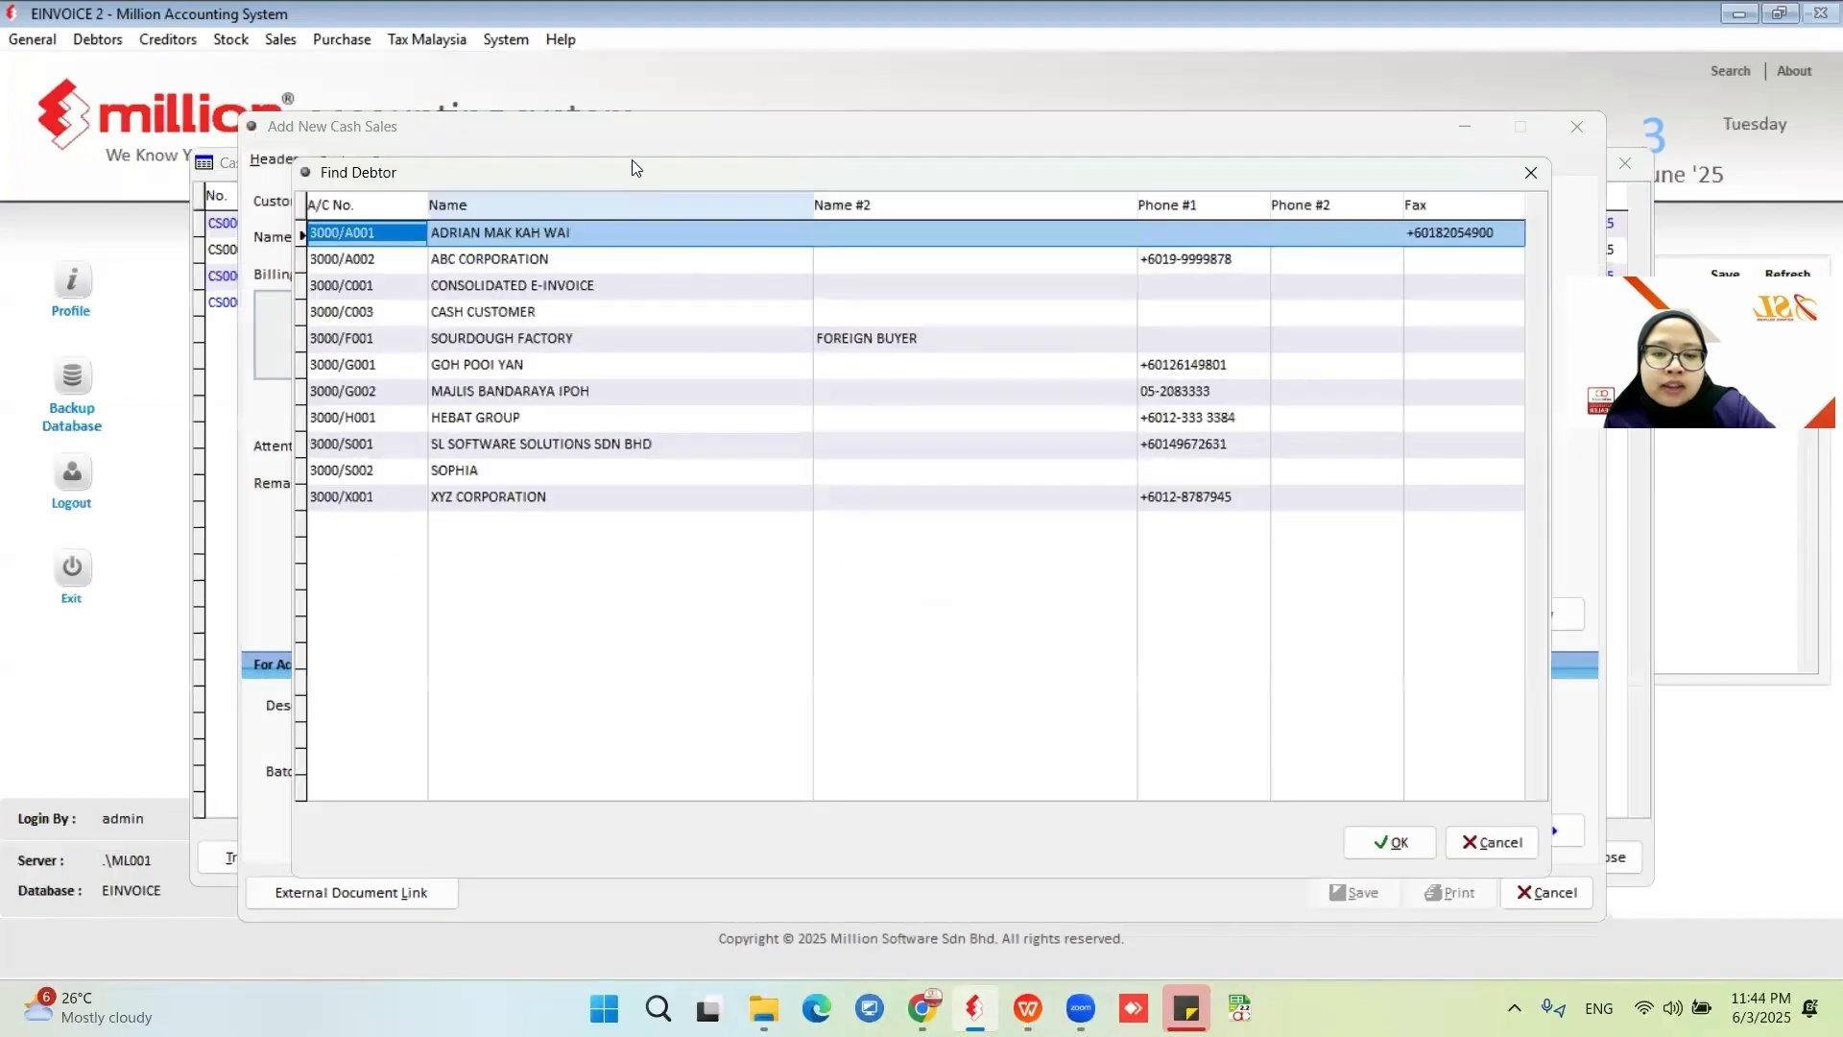
{"action": "left_click", "coordinate": [1486, 843]}
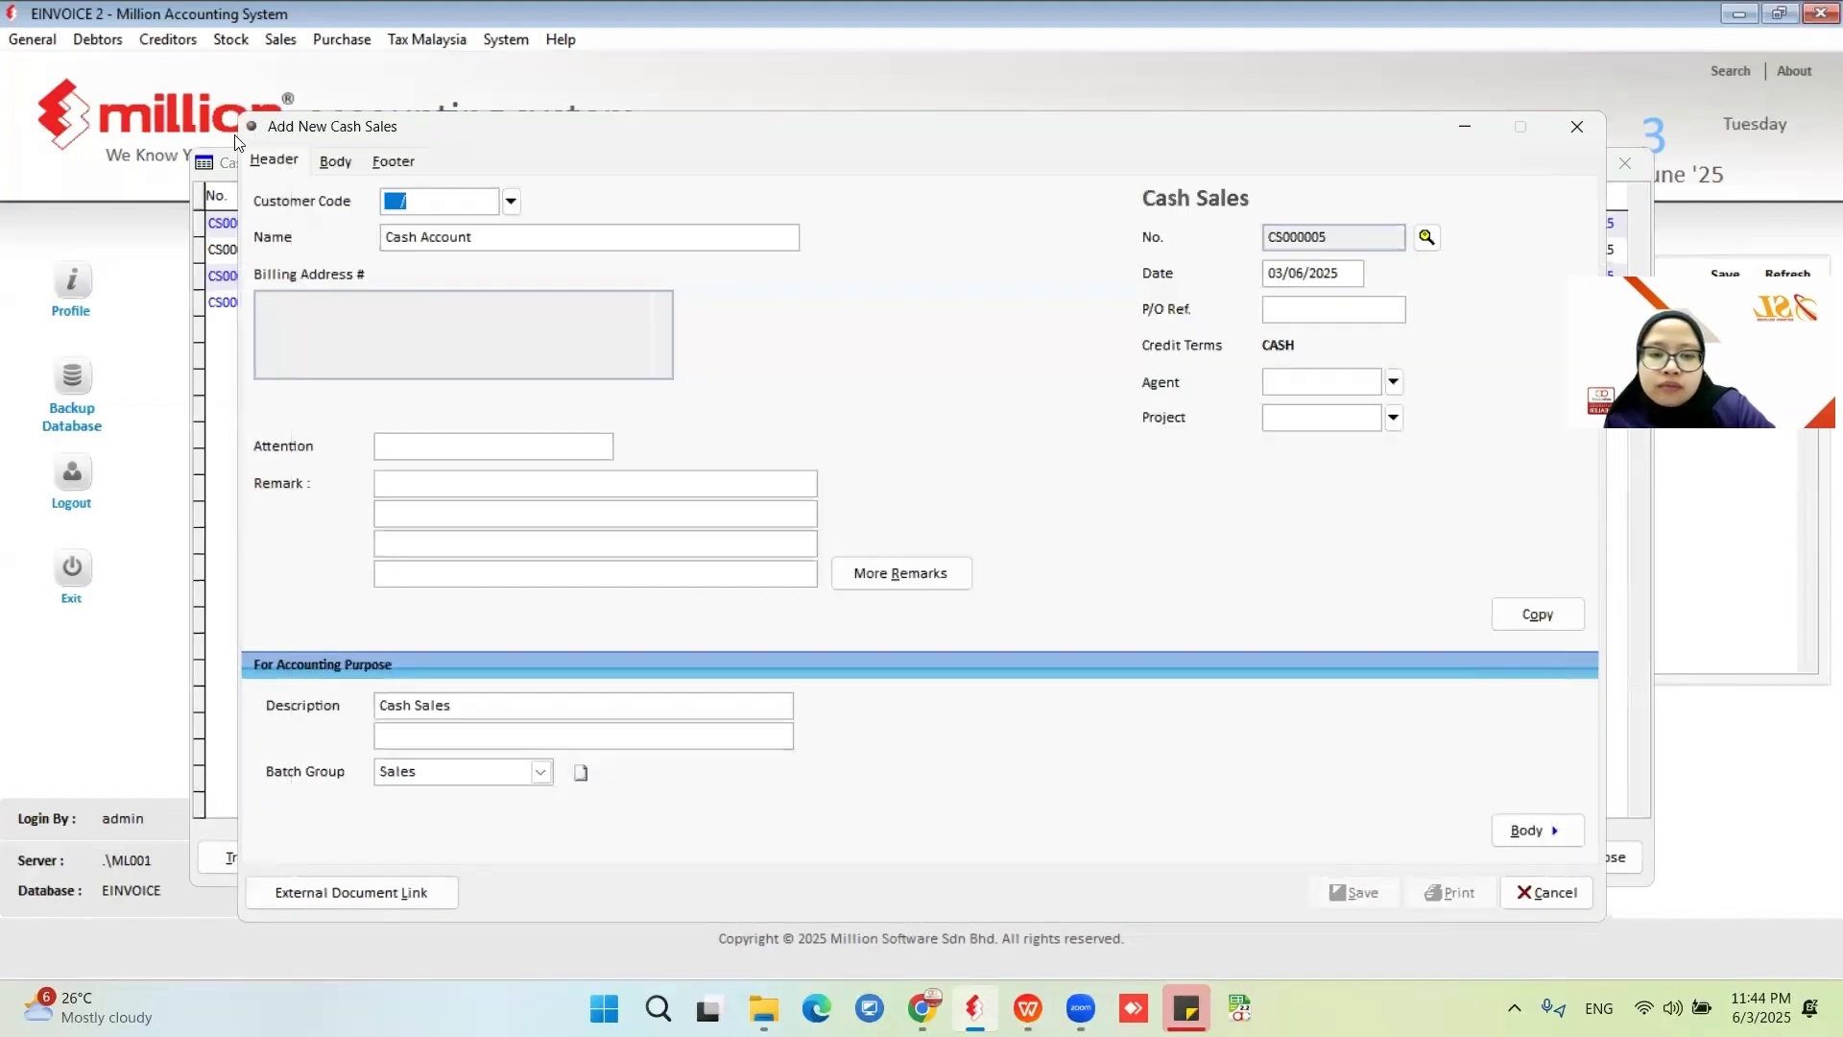
Add product 3636 SAMSUNG 771 to the cash sale body and save the cash sale.
{"action": "left_click", "coordinate": [331, 162]}
{"action": "left_click", "coordinate": [553, 201]}
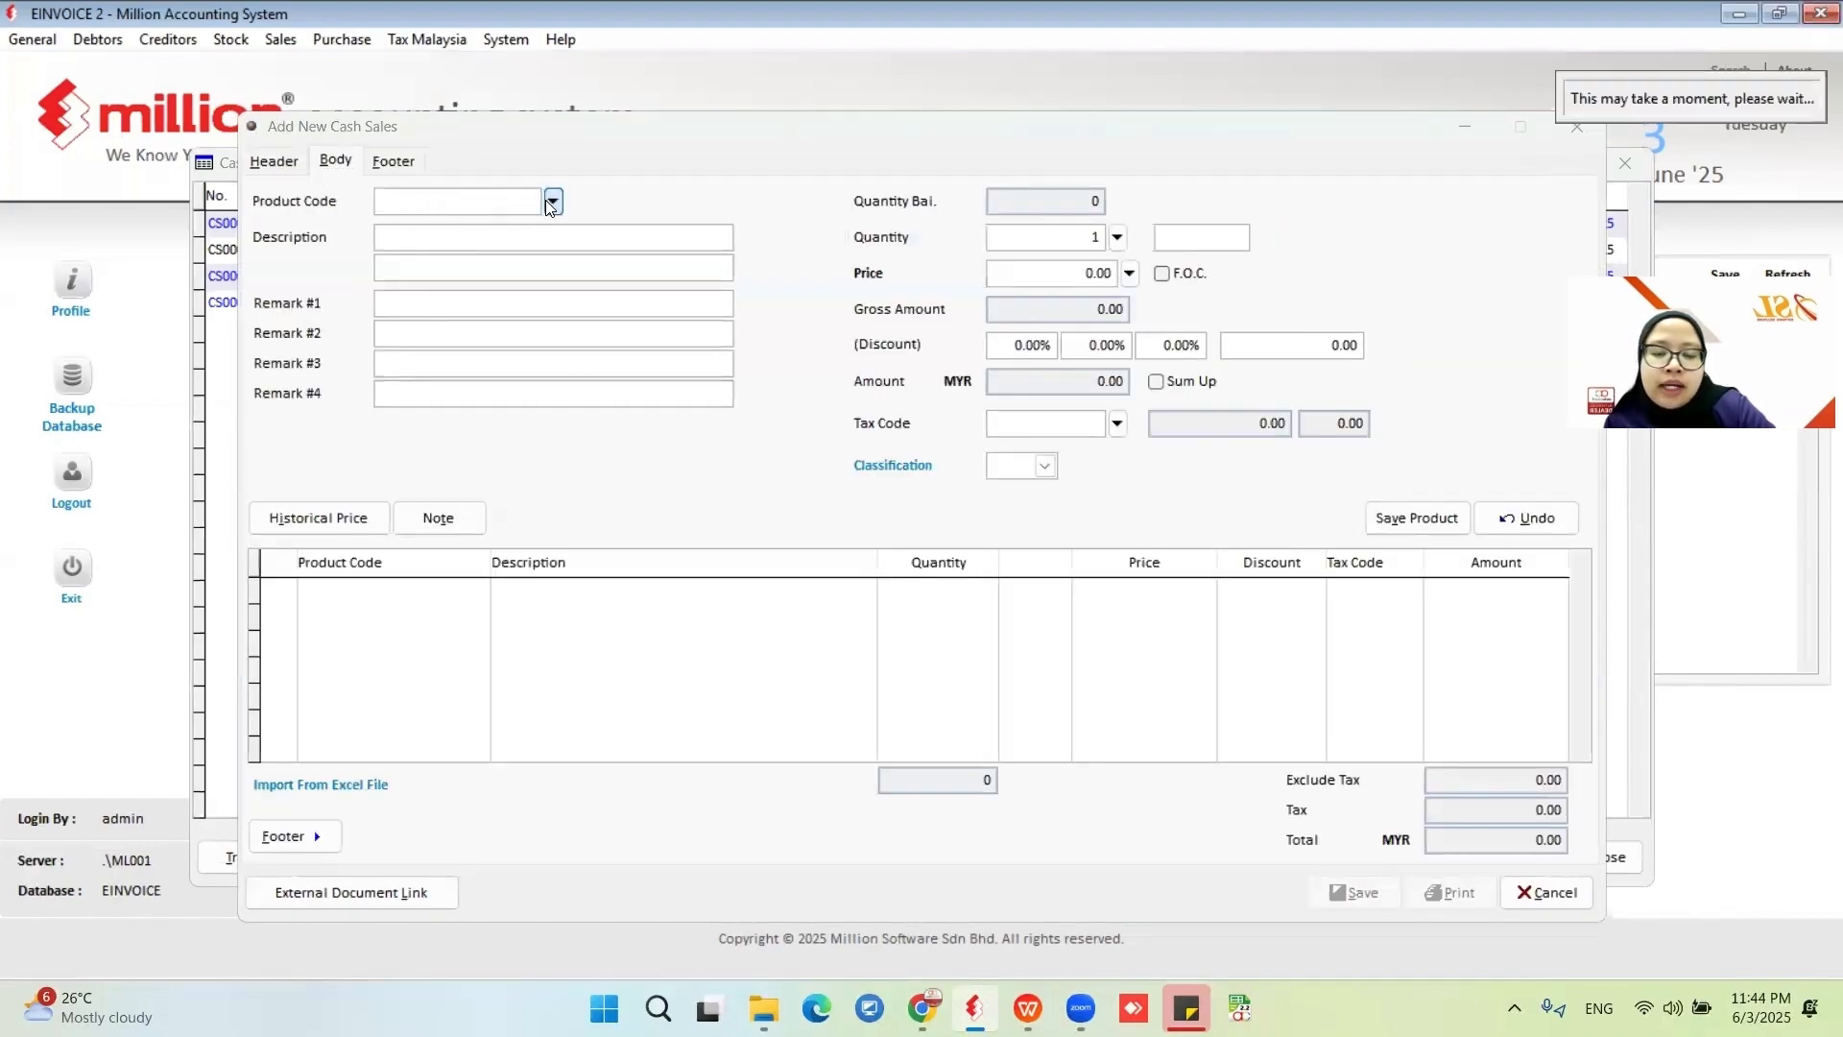
{"action": "left_click", "coordinate": [626, 302]}
{"action": "left_click", "coordinate": [1503, 851]}
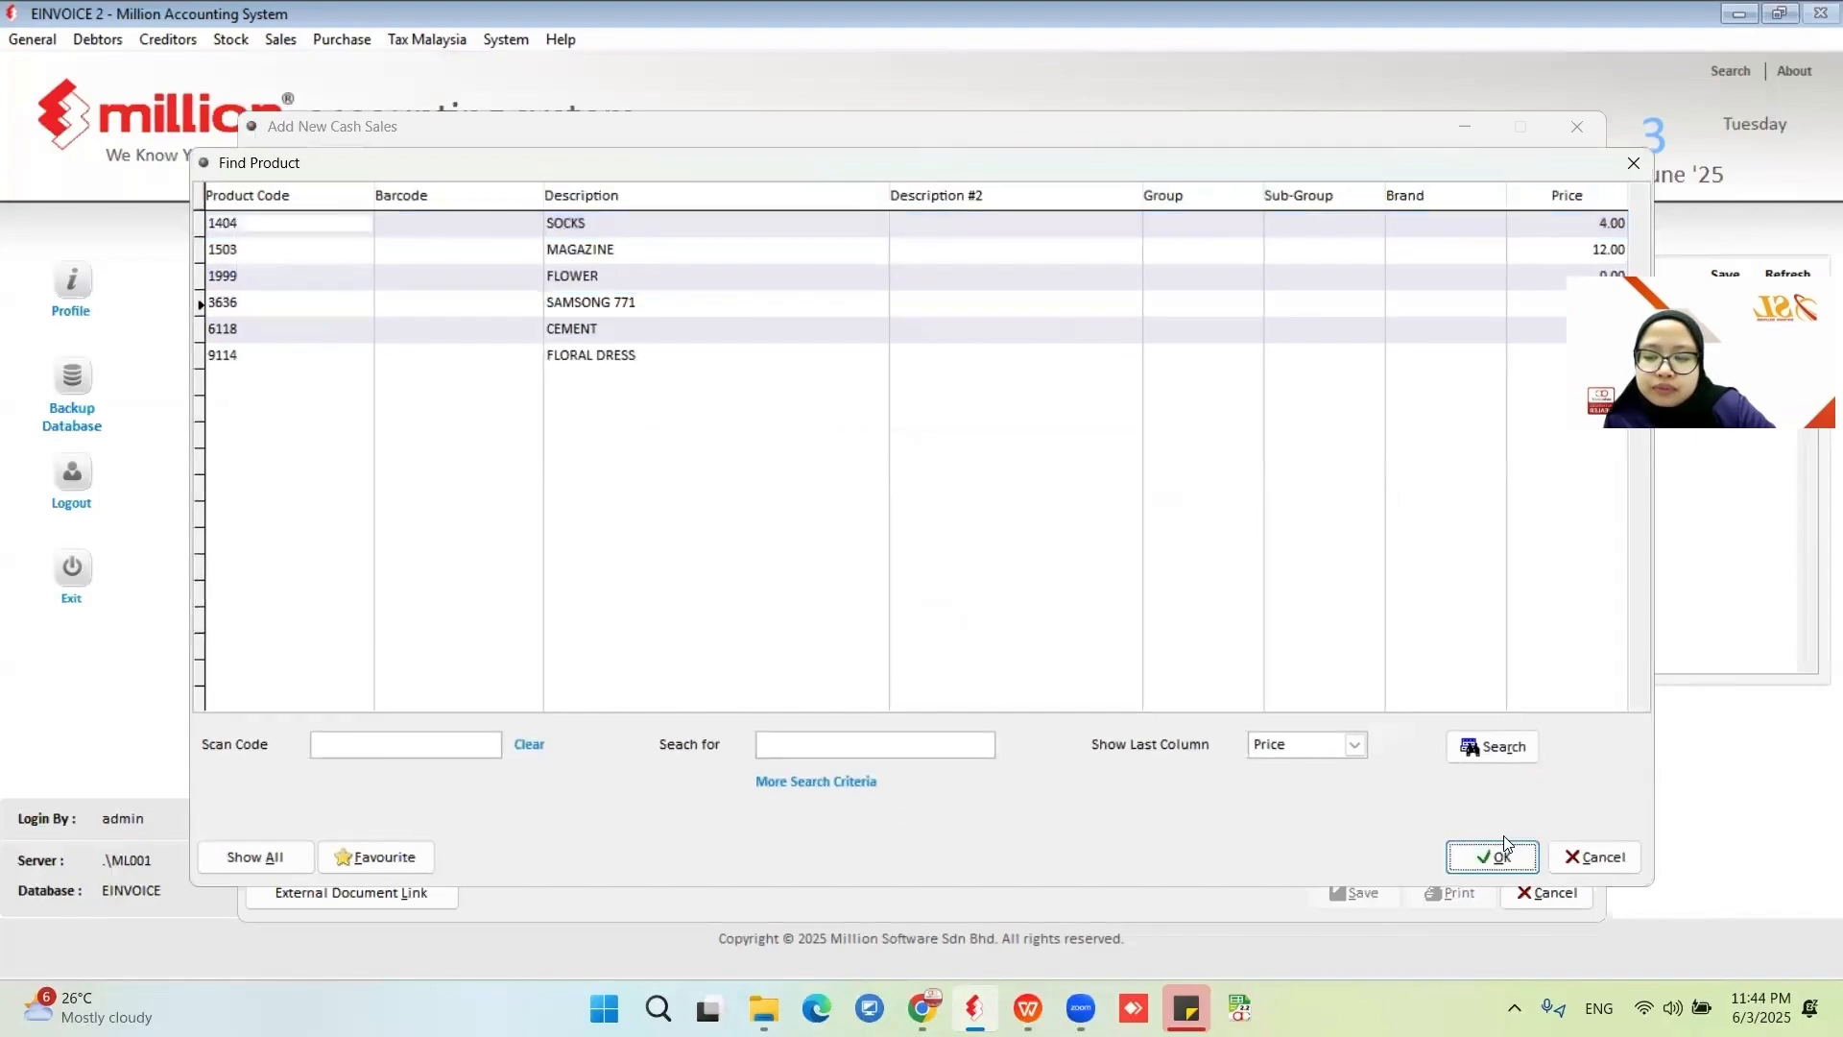
{"action": "left_click", "coordinate": [1445, 518]}
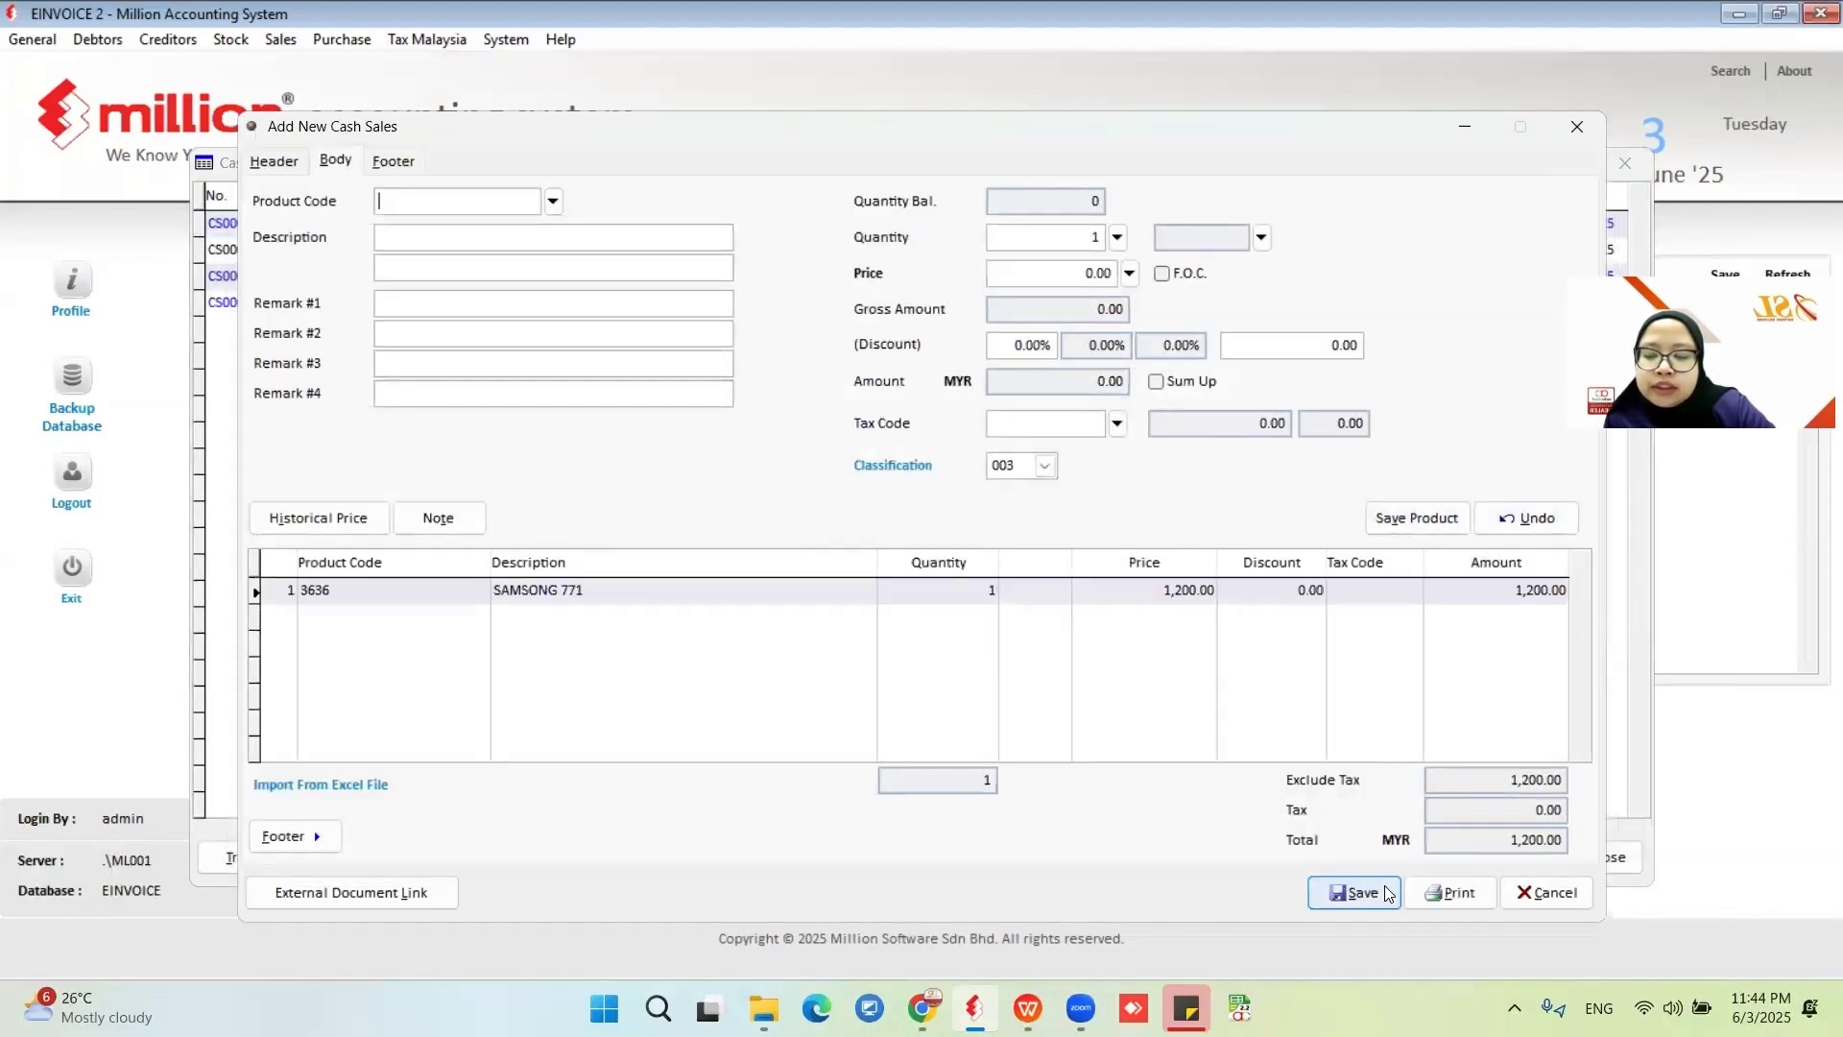
{"action": "left_click", "coordinate": [1353, 892]}
{"action": "left_click", "coordinate": [1166, 828]}
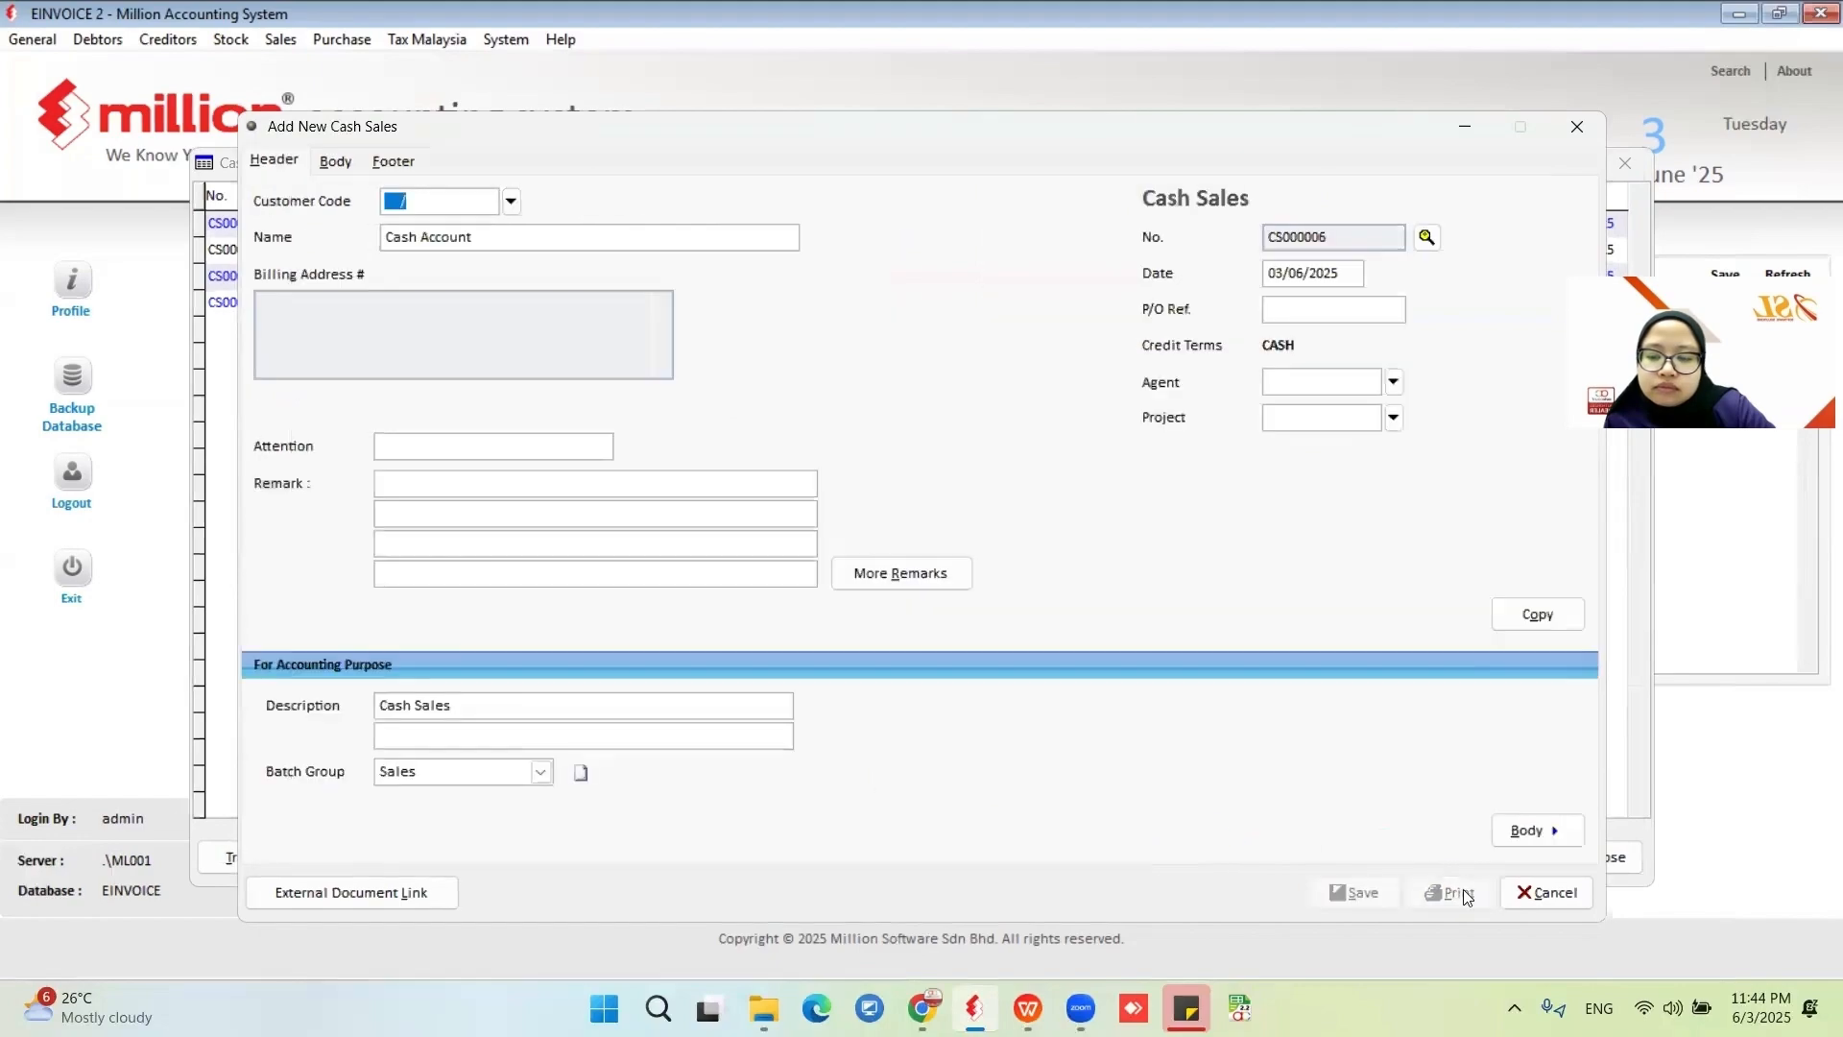
{"action": "left_click", "coordinate": [1545, 892]}
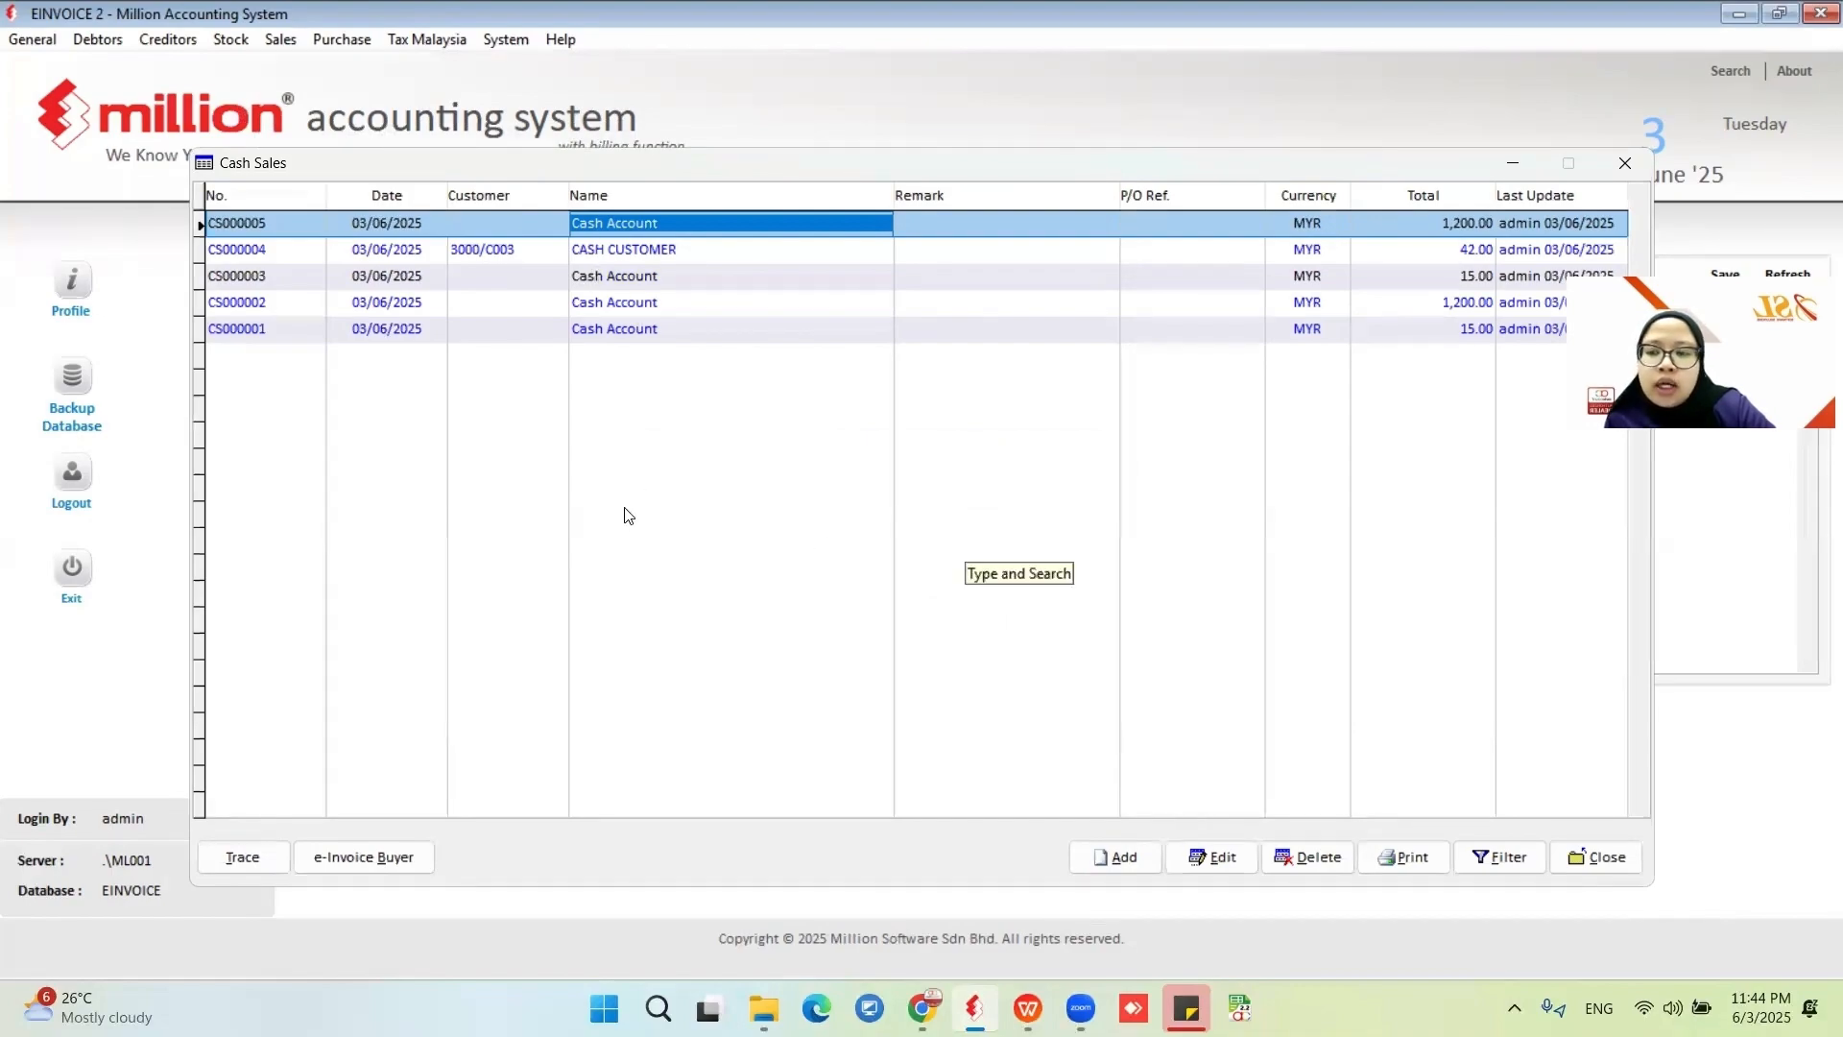
Open the e-Invoice buyer particulars for cash sale CS000005 and examine its name, address and country fields without saving.
{"action": "left_click", "coordinate": [410, 855]}
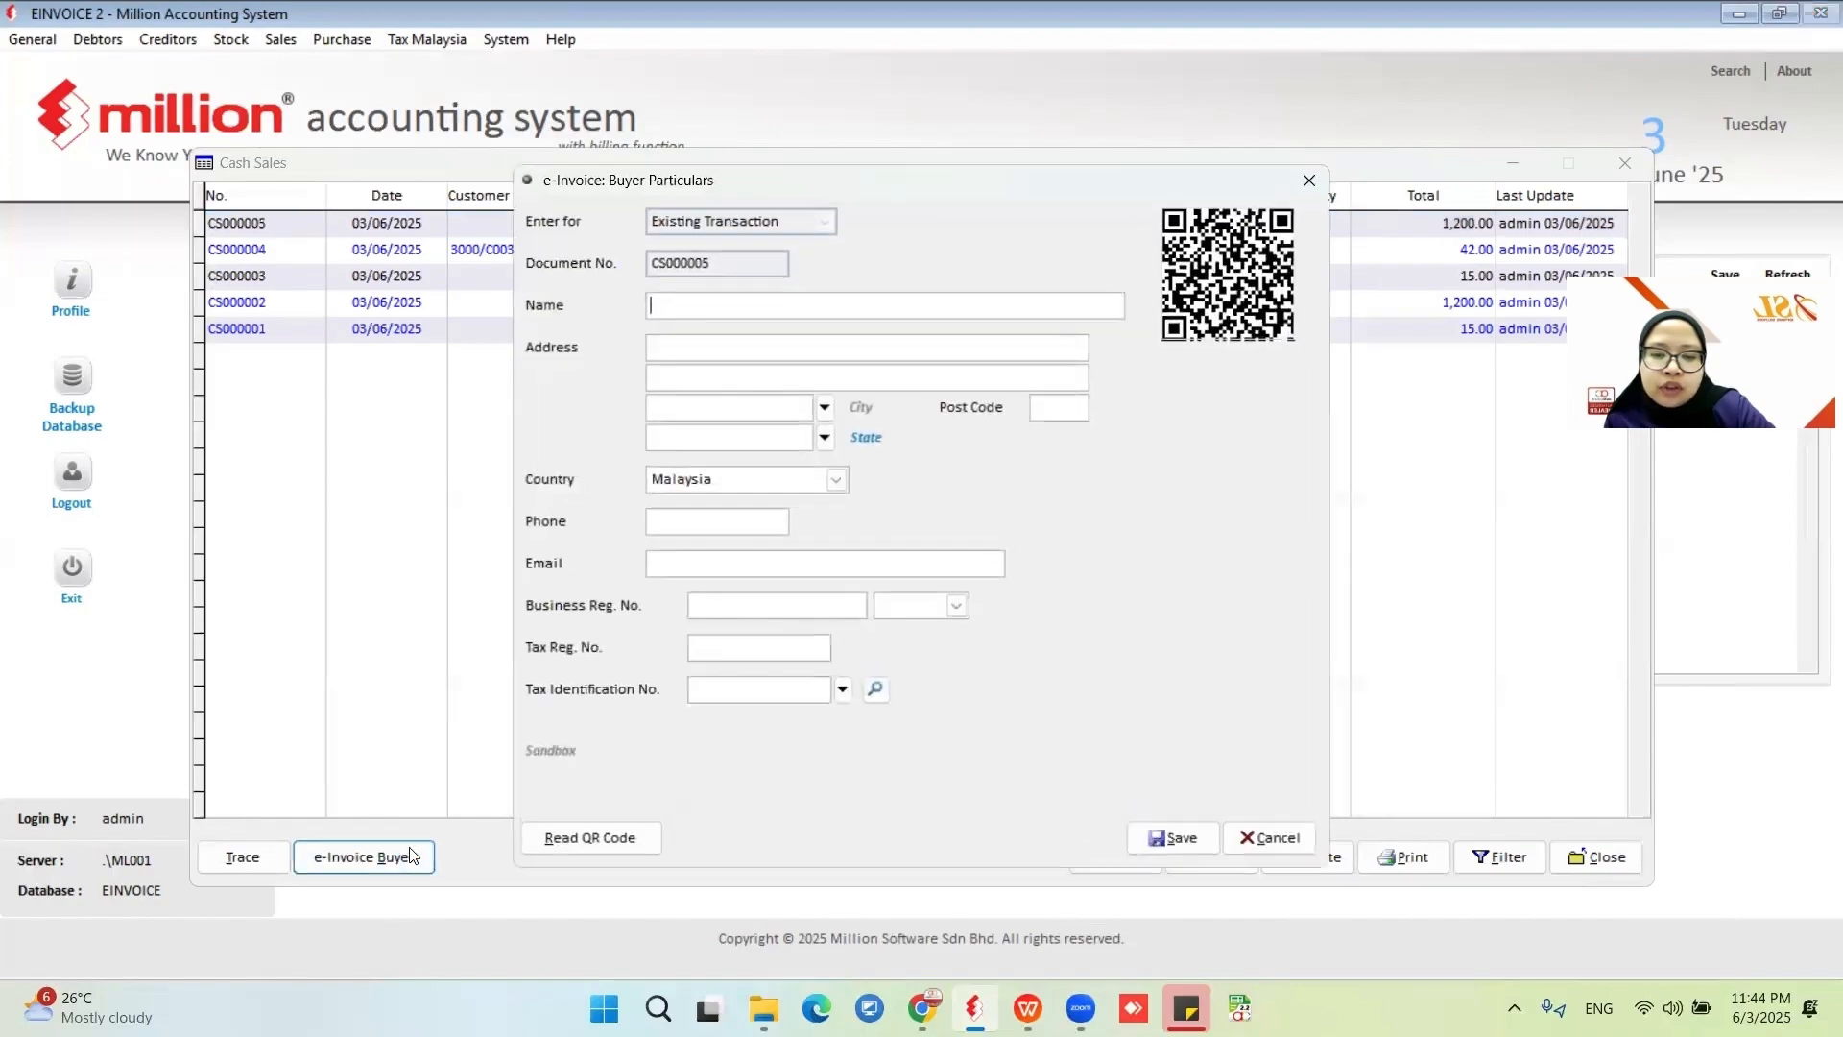
{"action": "left_click", "coordinate": [1309, 181]}
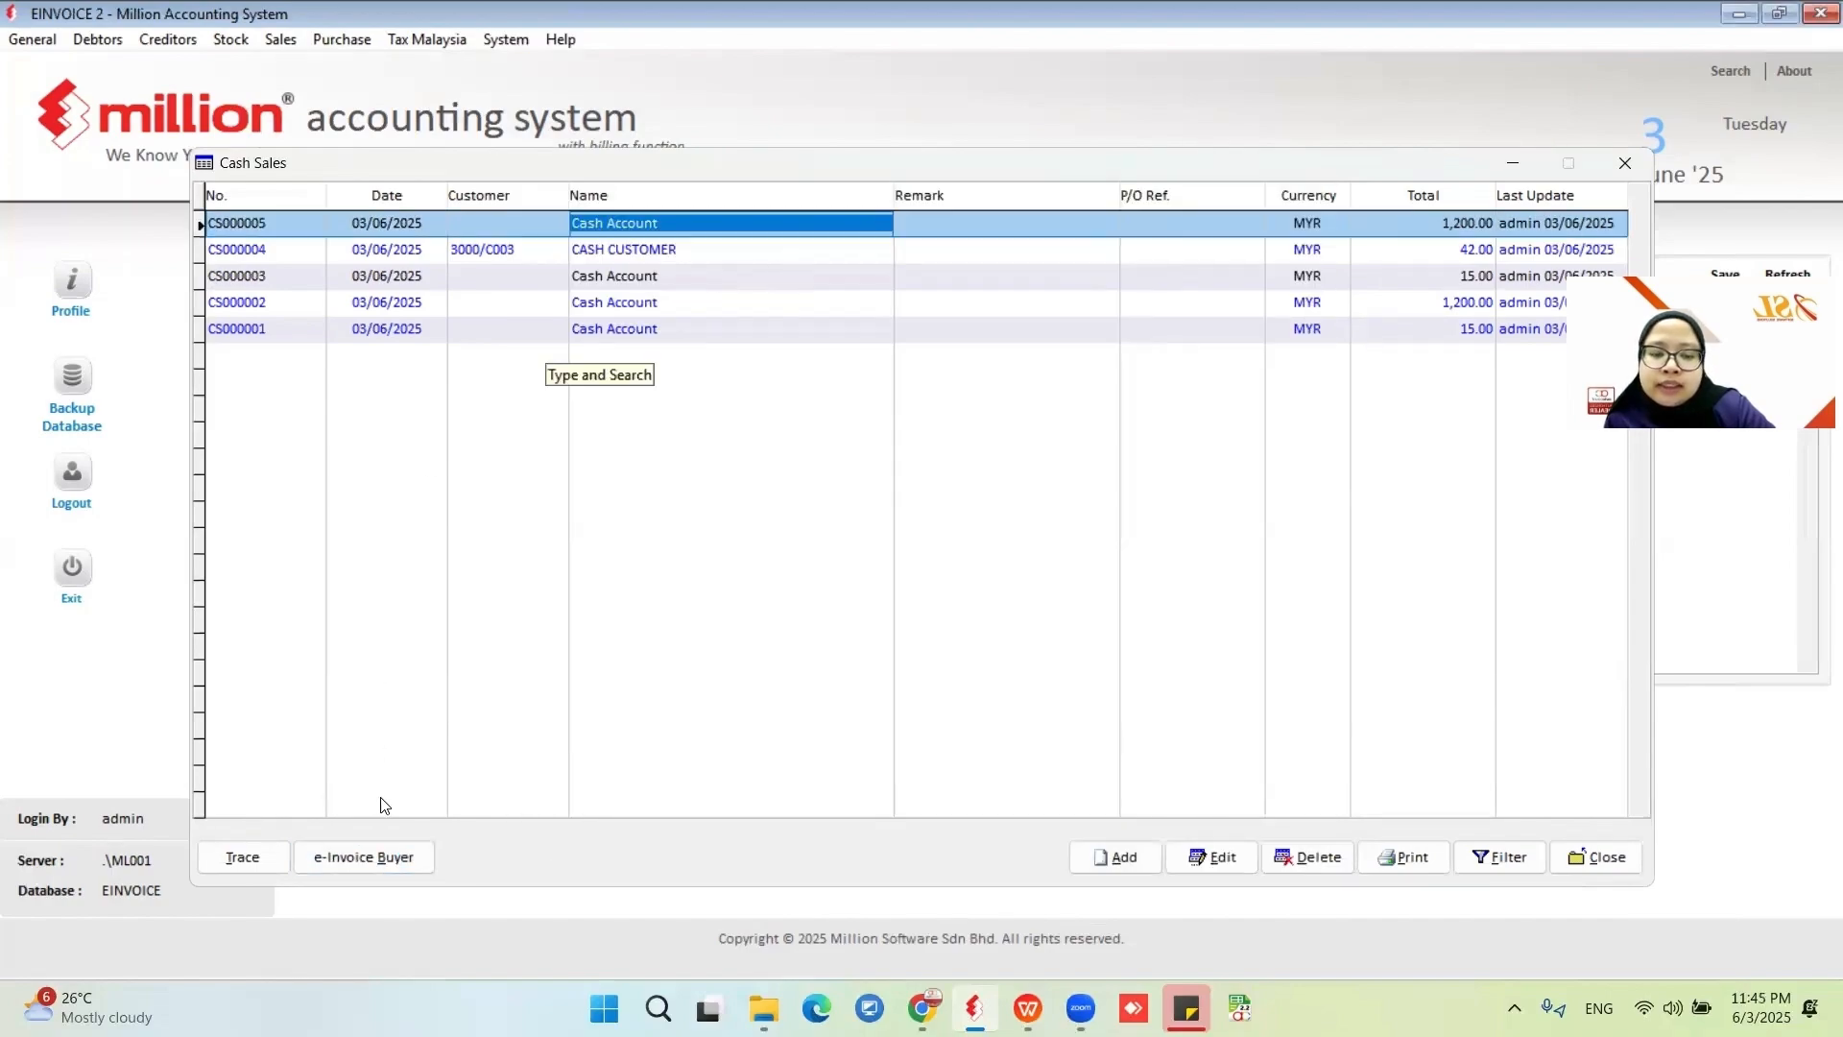
{"action": "left_click", "coordinate": [371, 855]}
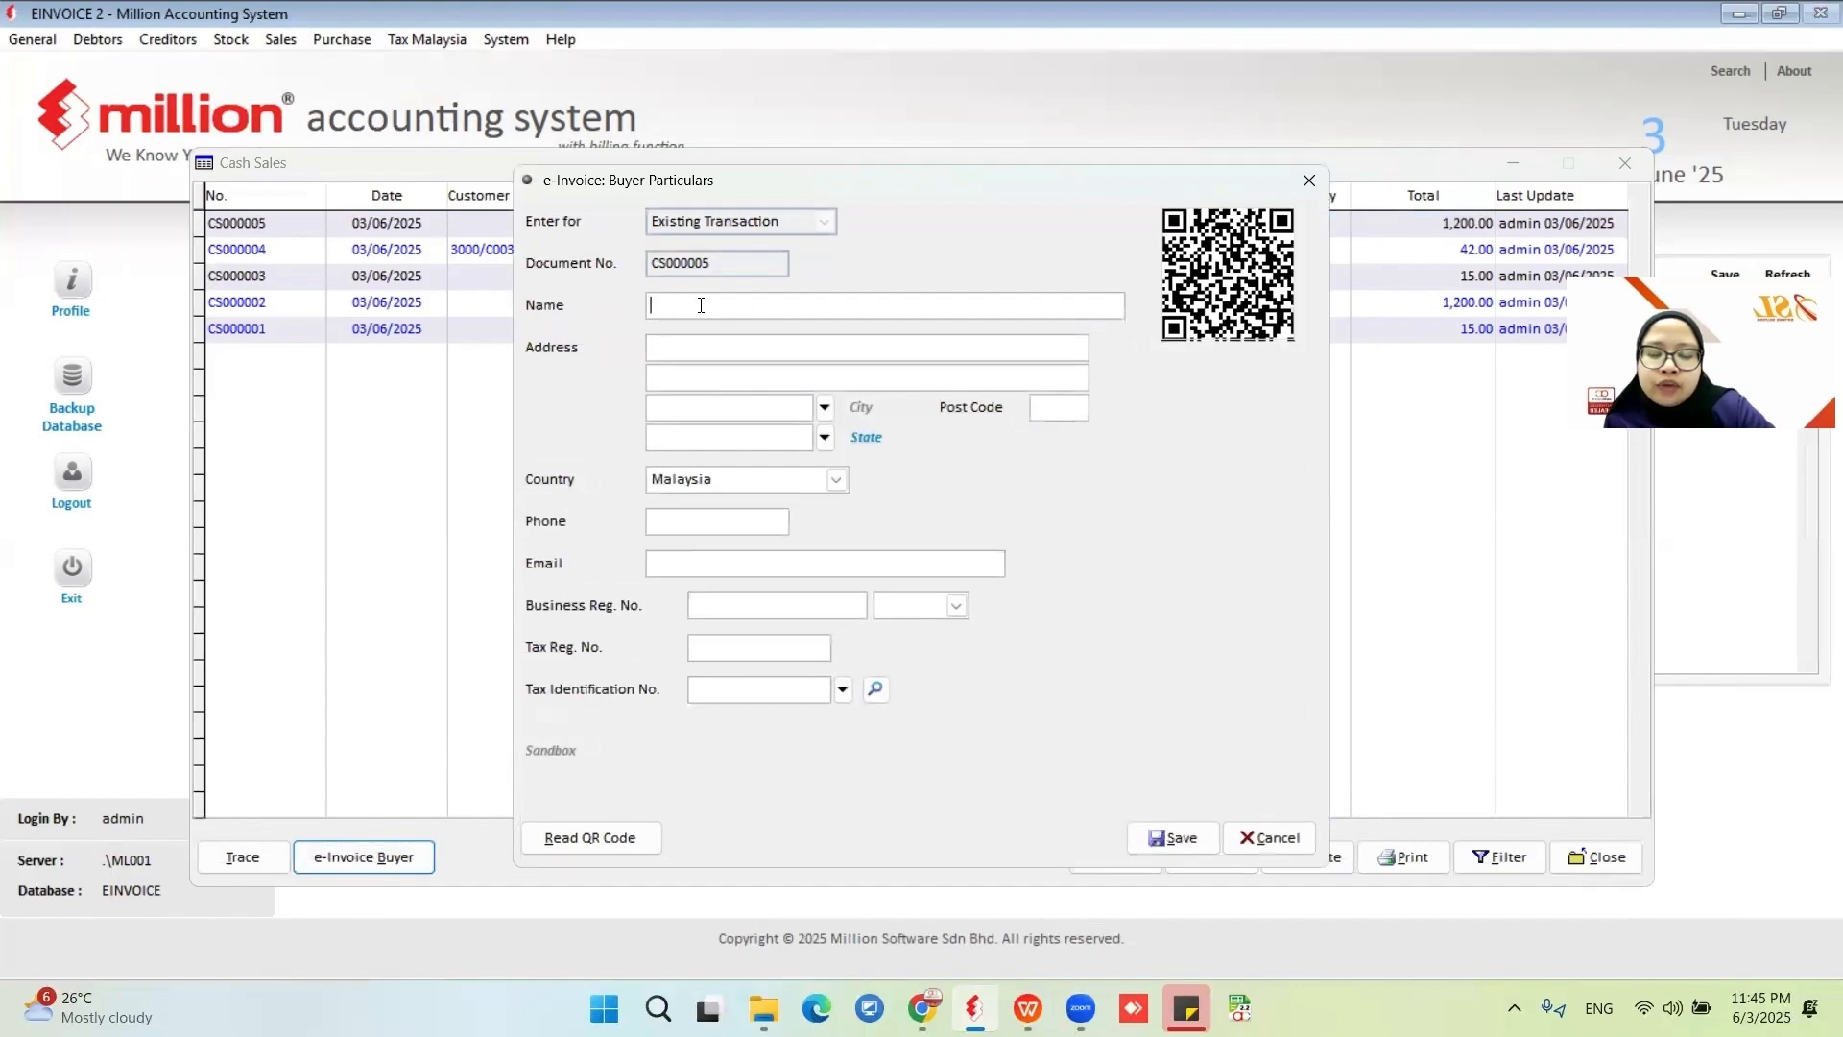
{"action": "left_click", "coordinate": [673, 355]}
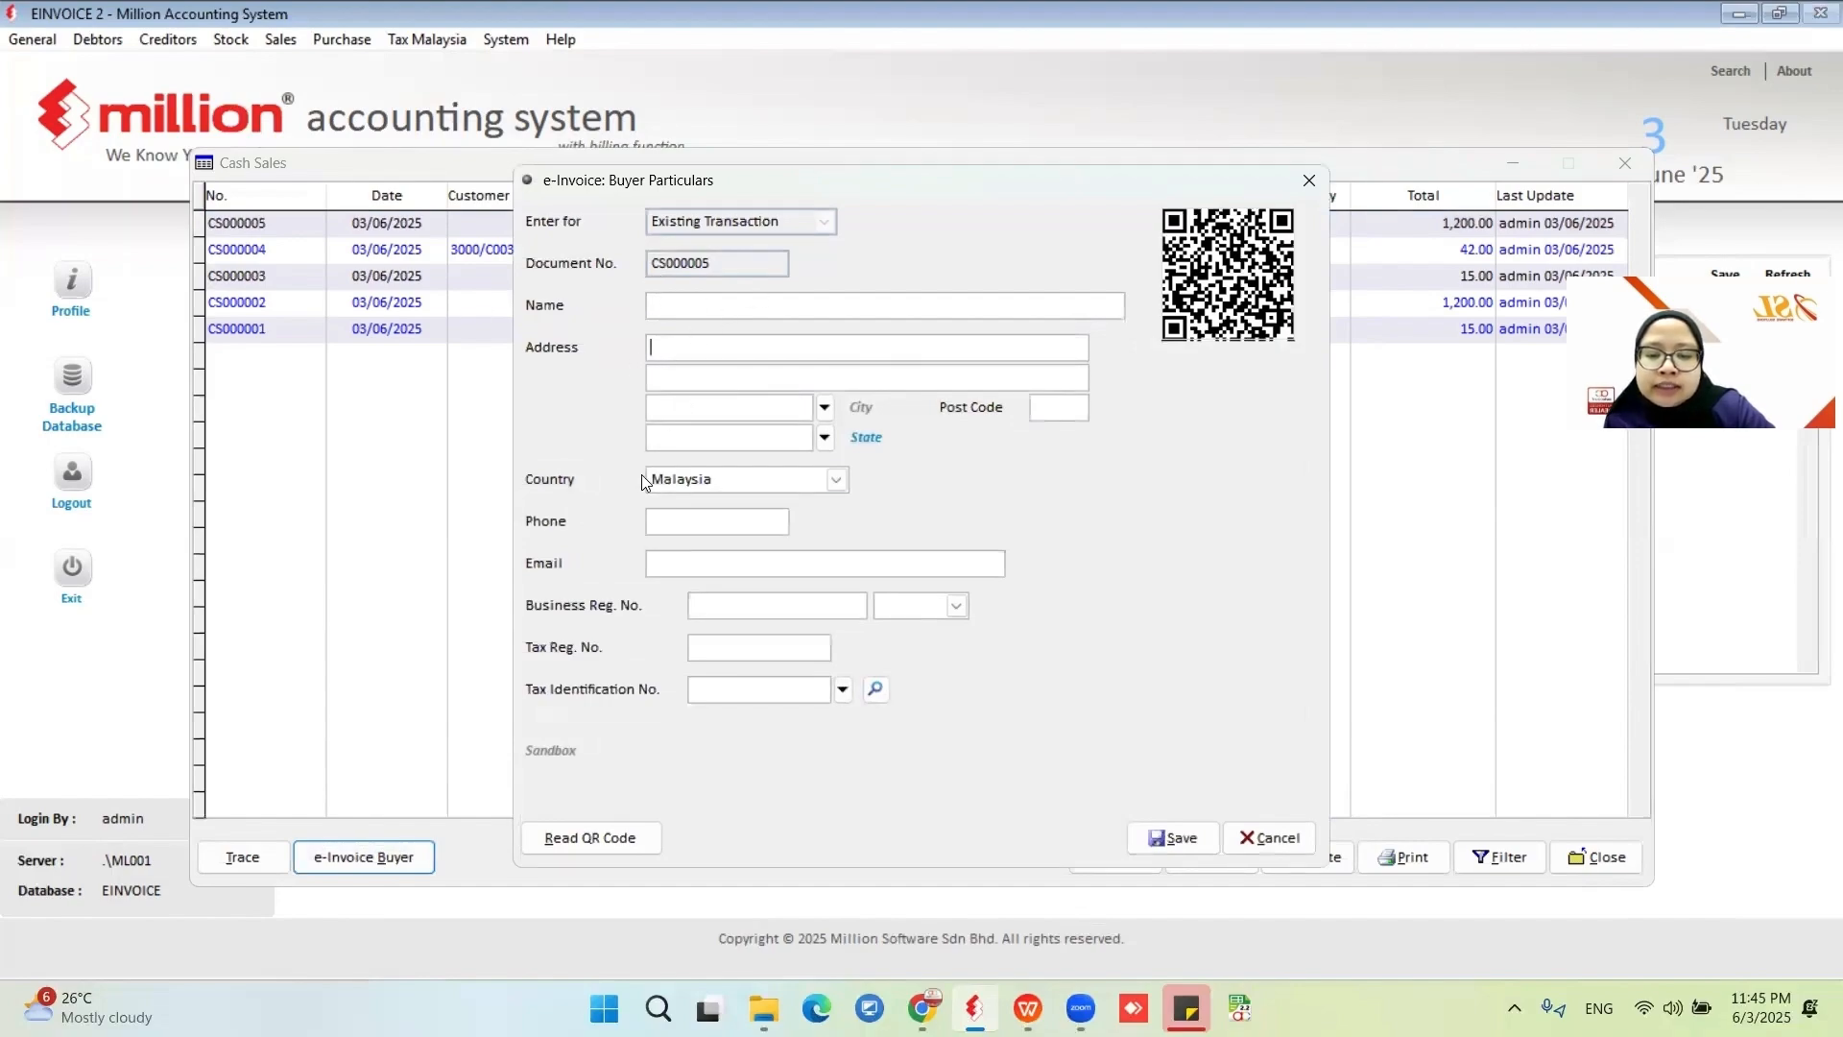
{"action": "left_click", "coordinate": [702, 480]}
{"action": "left_click", "coordinate": [603, 548]}
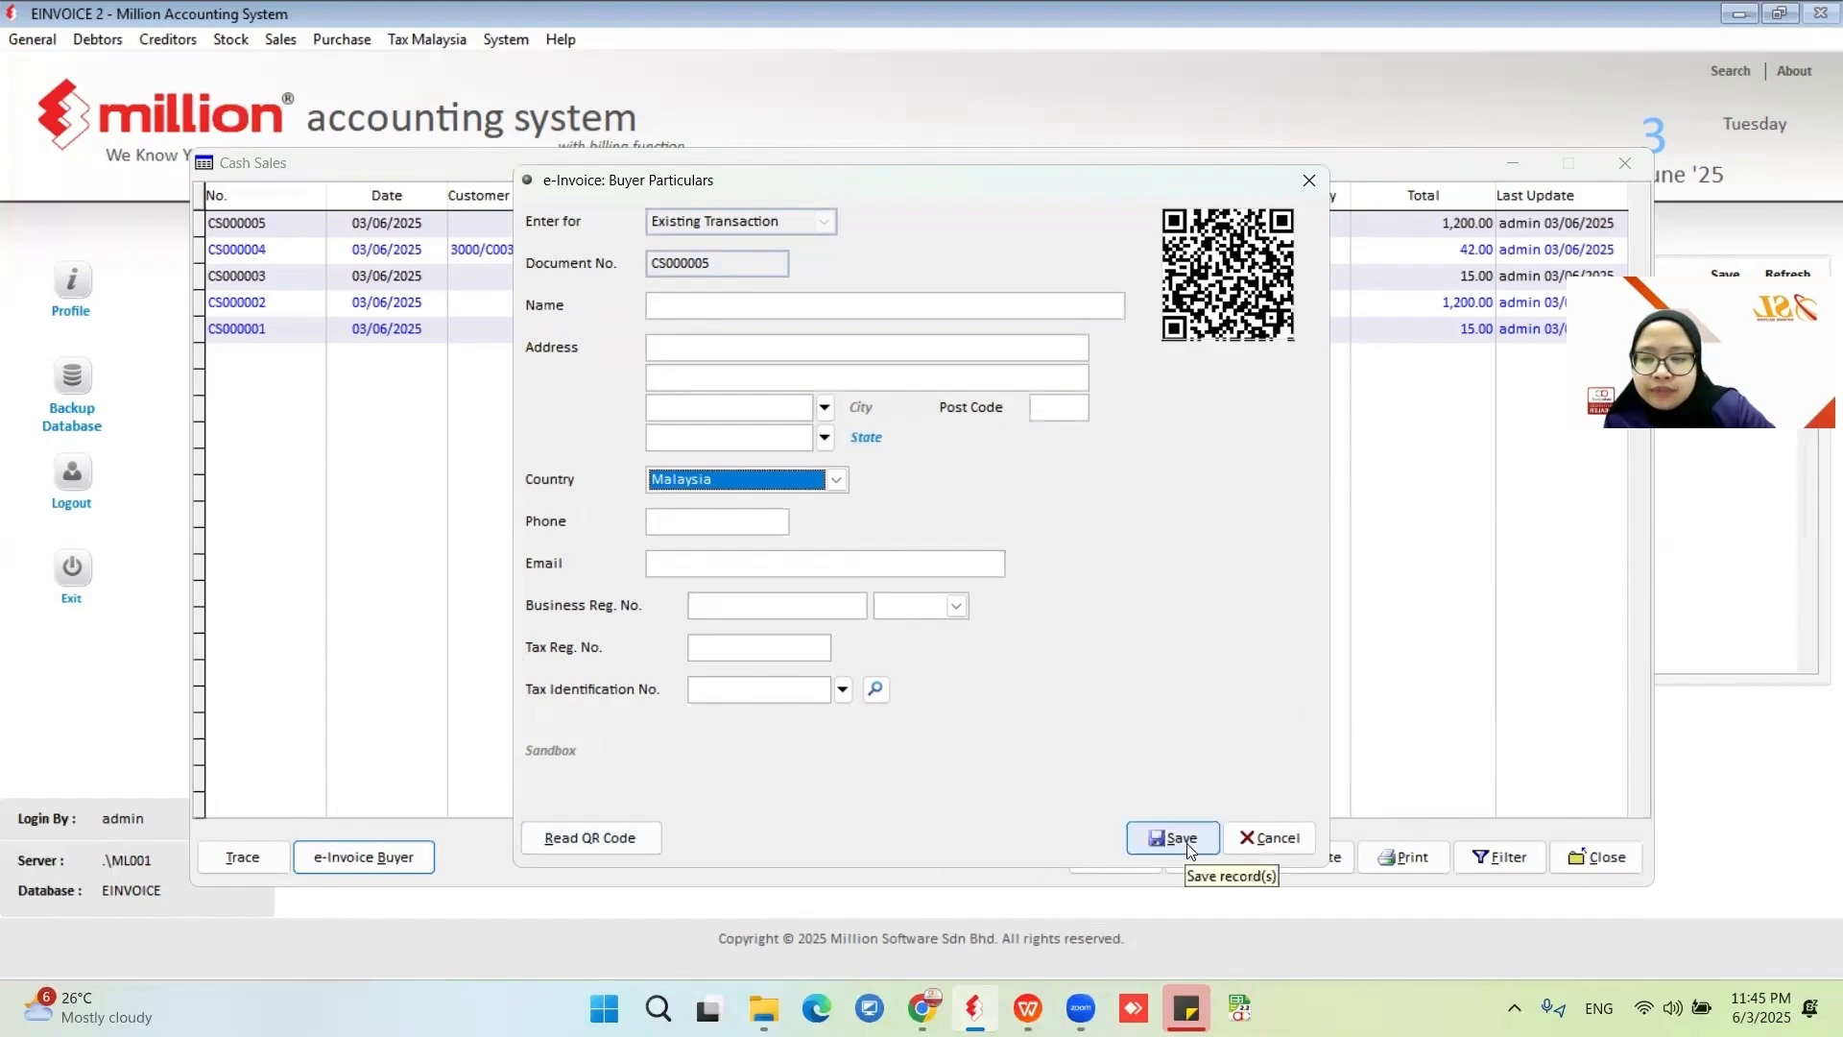
{"action": "left_click", "coordinate": [741, 303]}
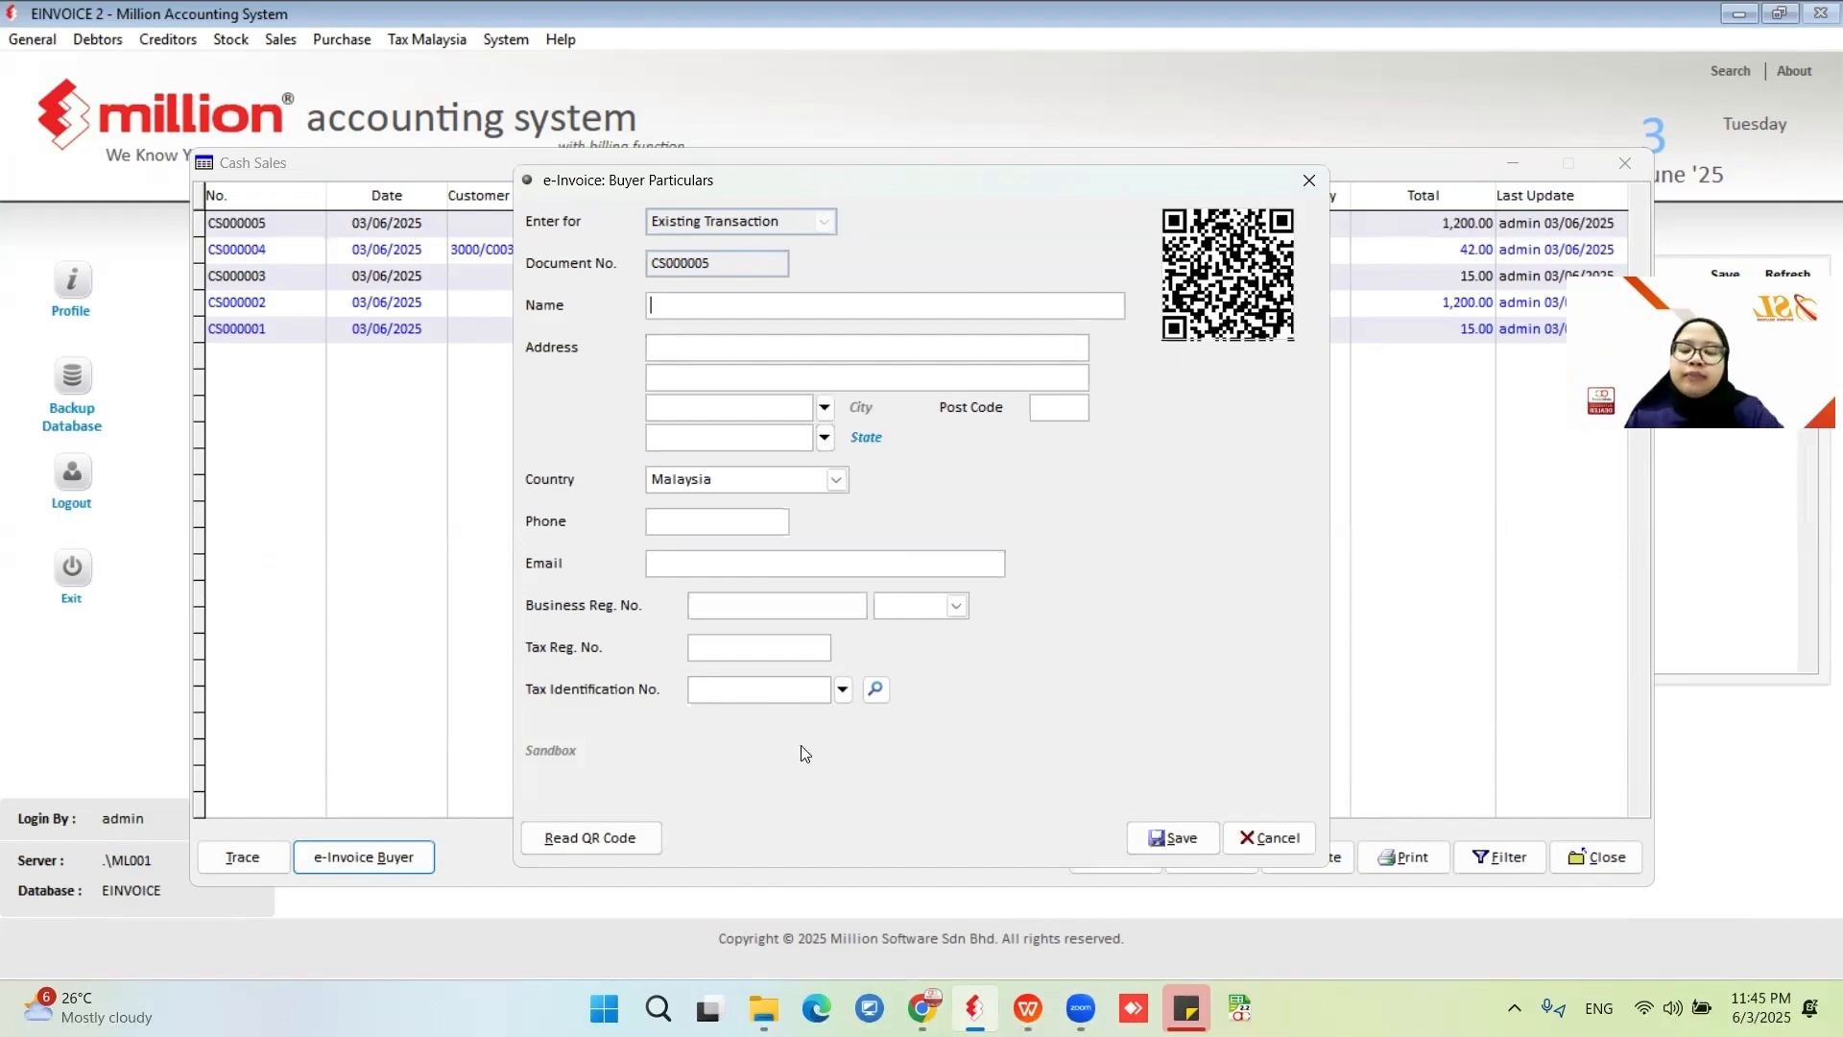
{"action": "left_click", "coordinate": [1240, 837]}
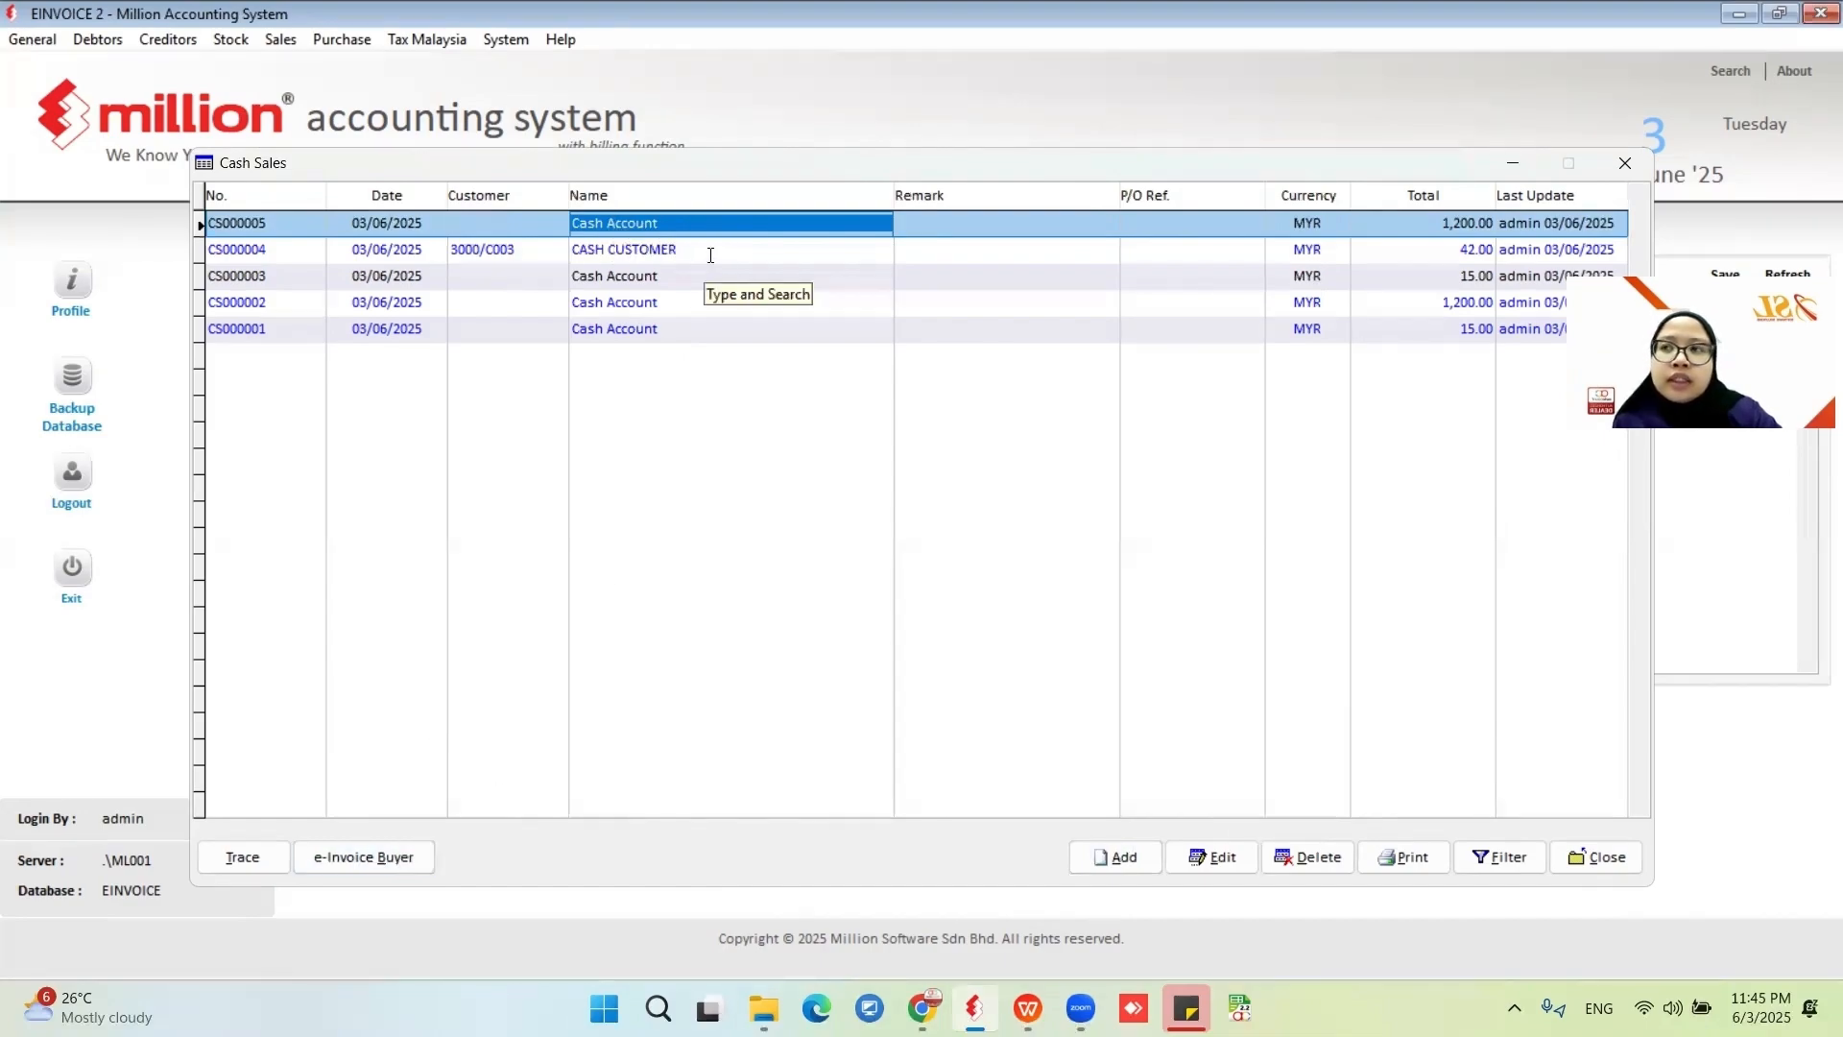
Reopen the buyer particulars for CS000005 and examine the address and city fields, then cancel the dialog.
{"action": "left_click", "coordinate": [396, 852]}
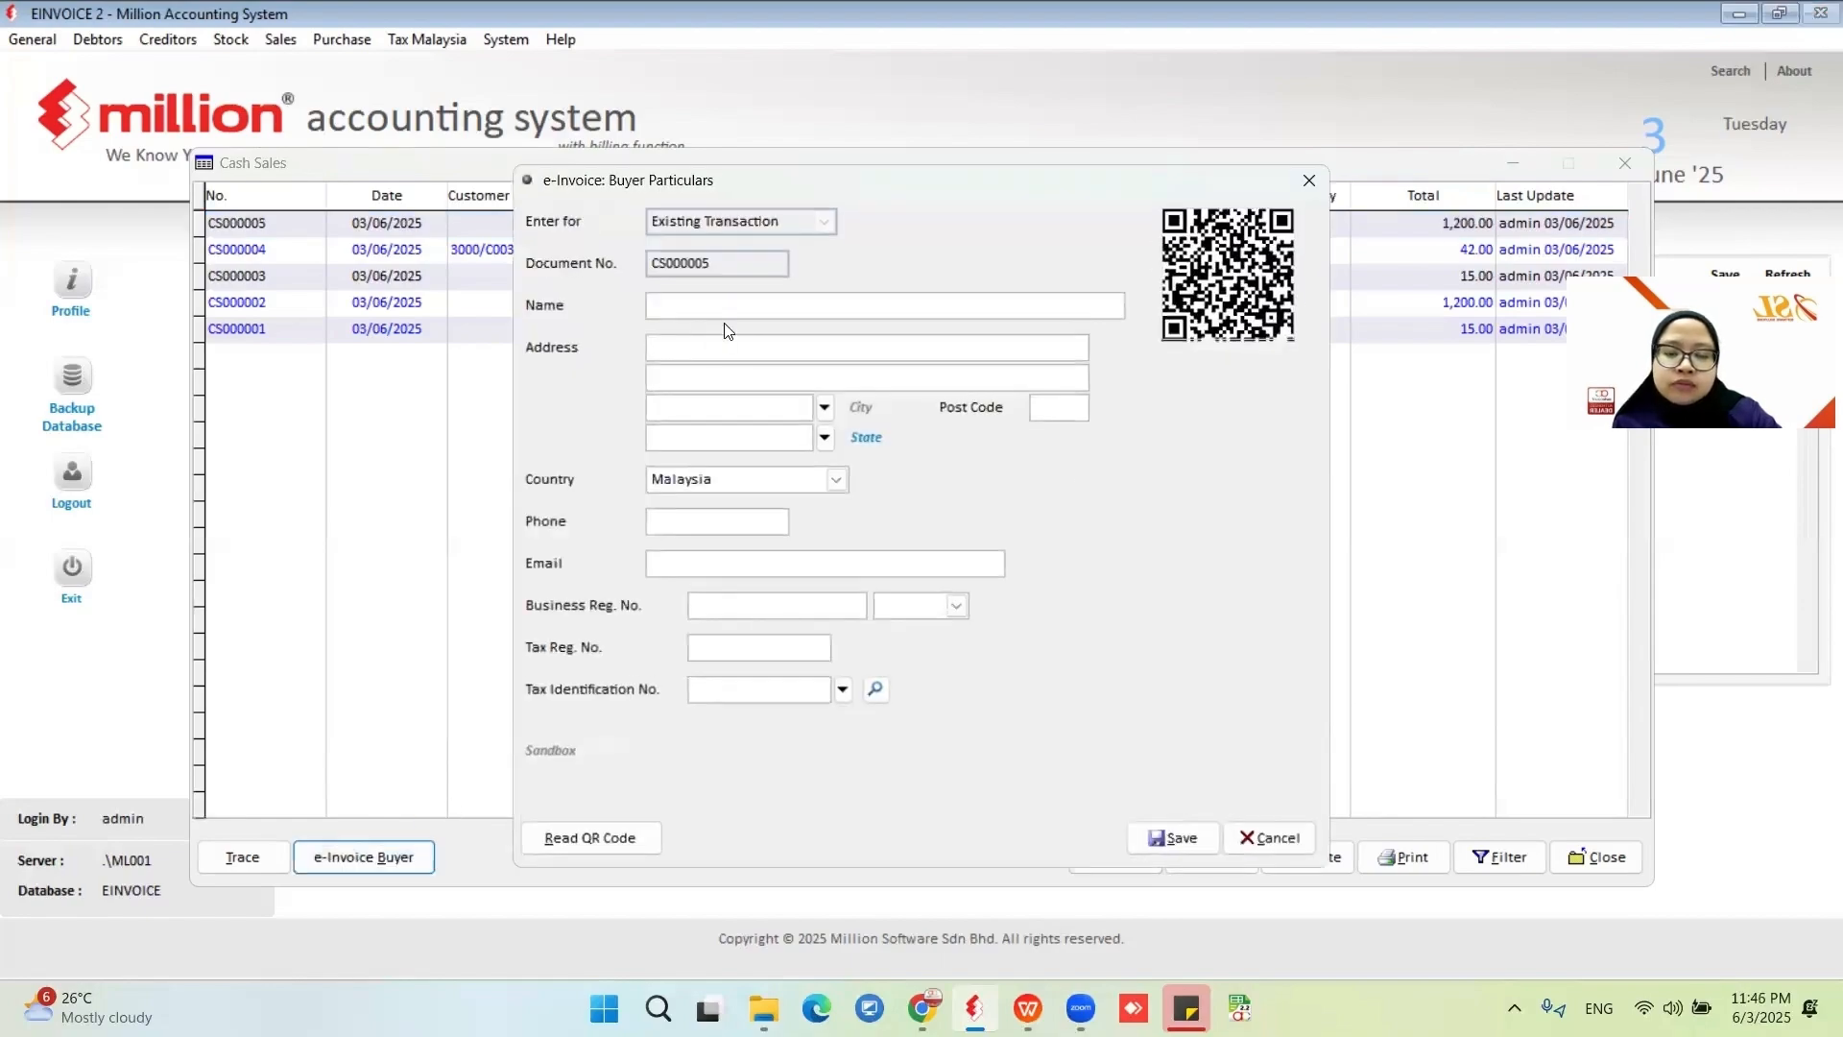
{"action": "left_click", "coordinate": [848, 352]}
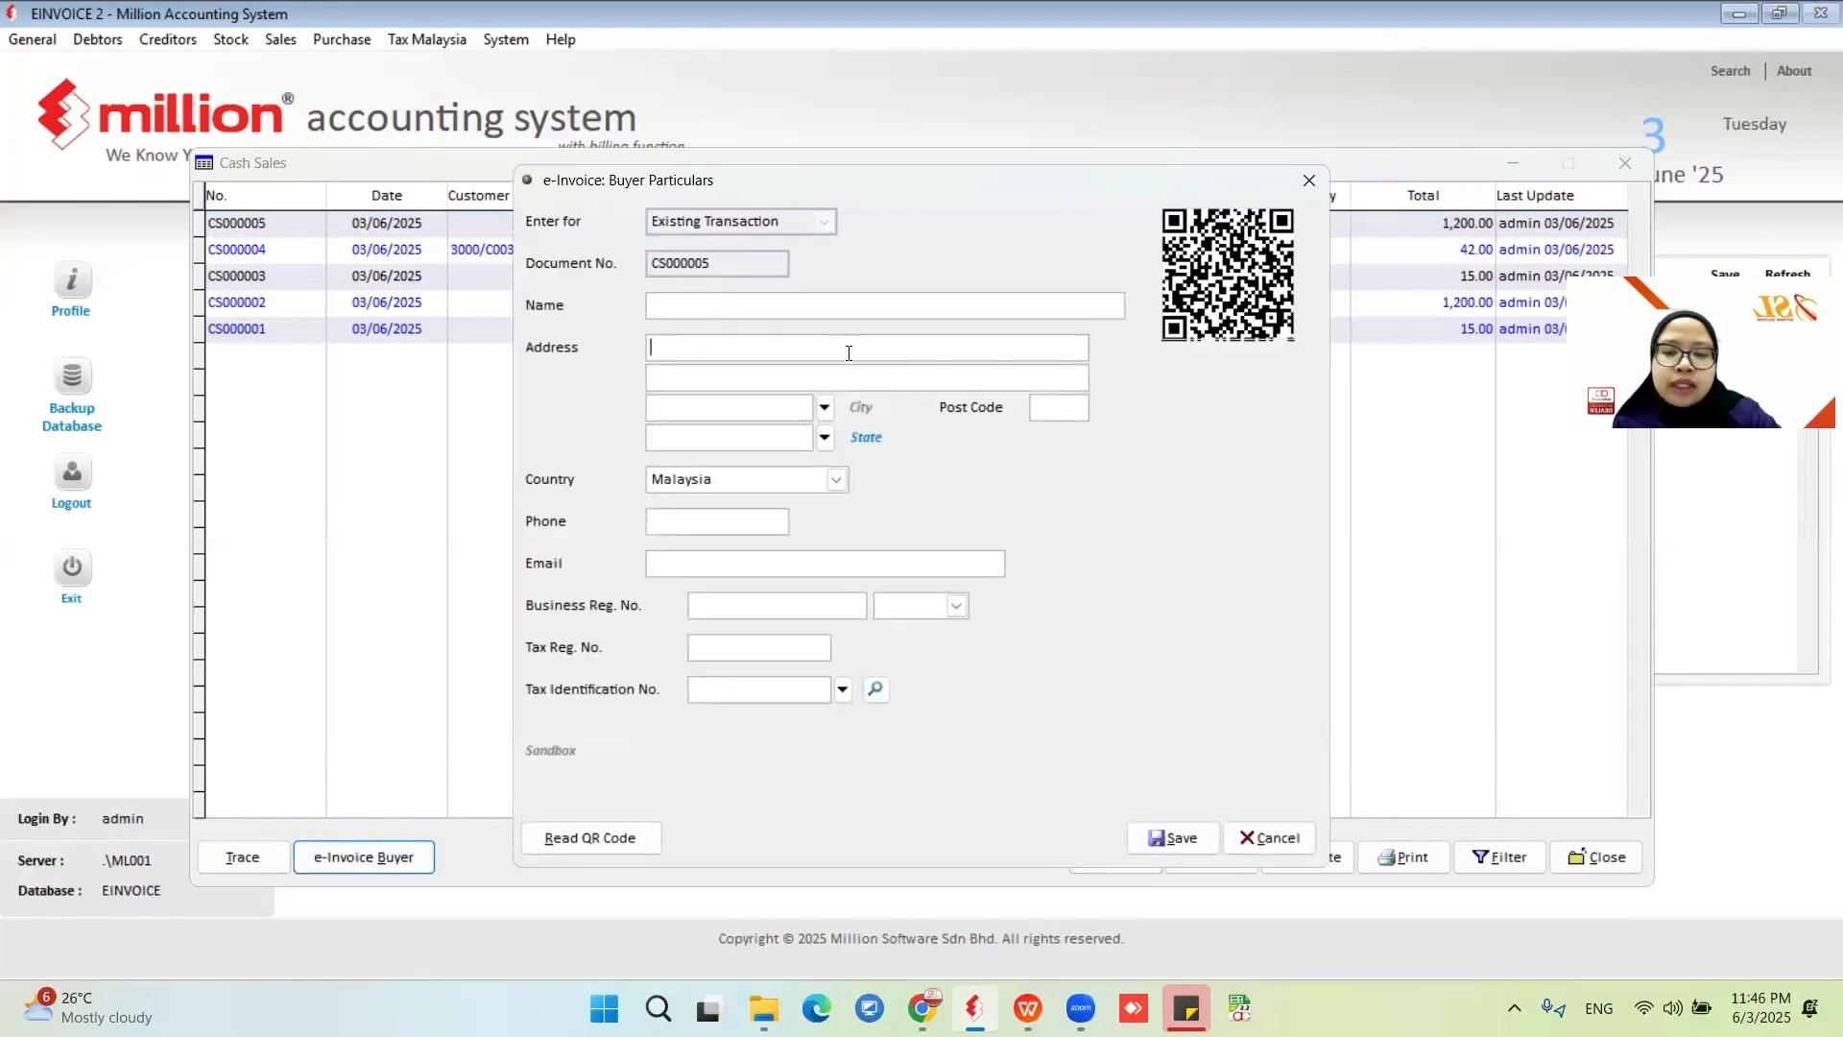
{"action": "left_click", "coordinate": [1054, 405]}
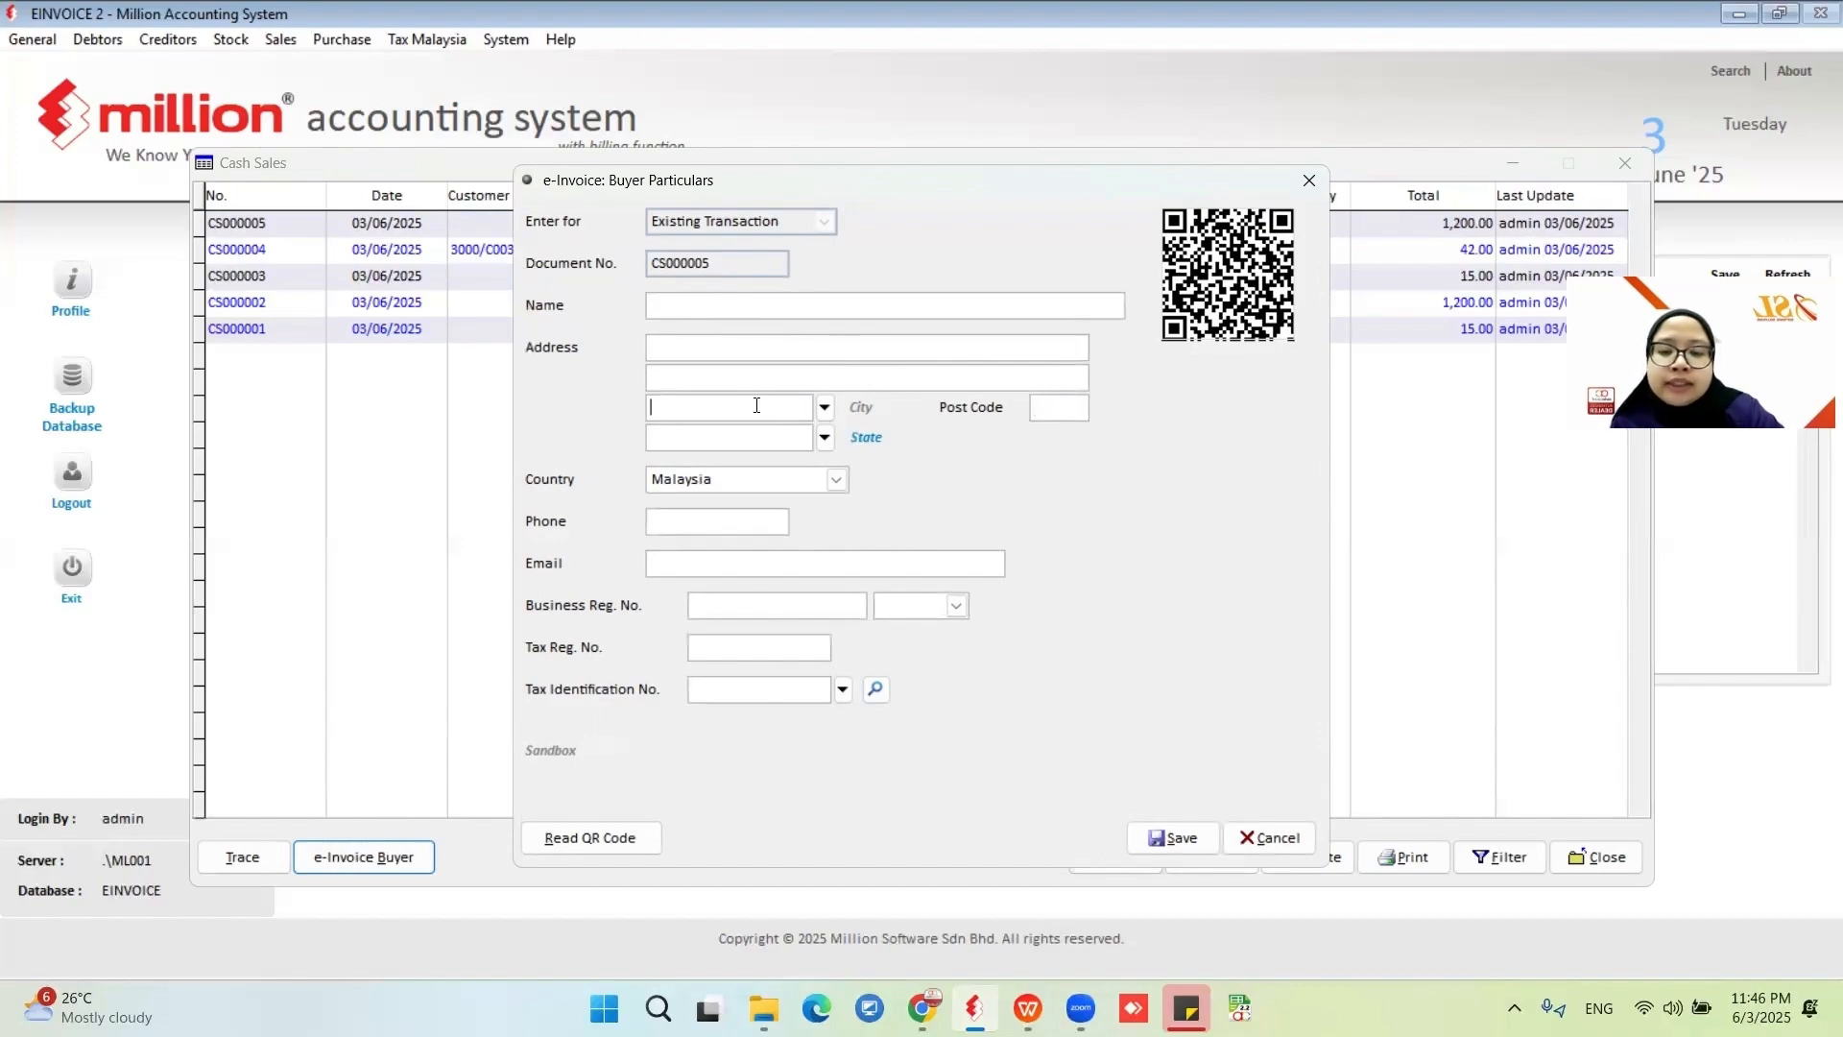
{"action": "left_click", "coordinate": [1238, 844]}
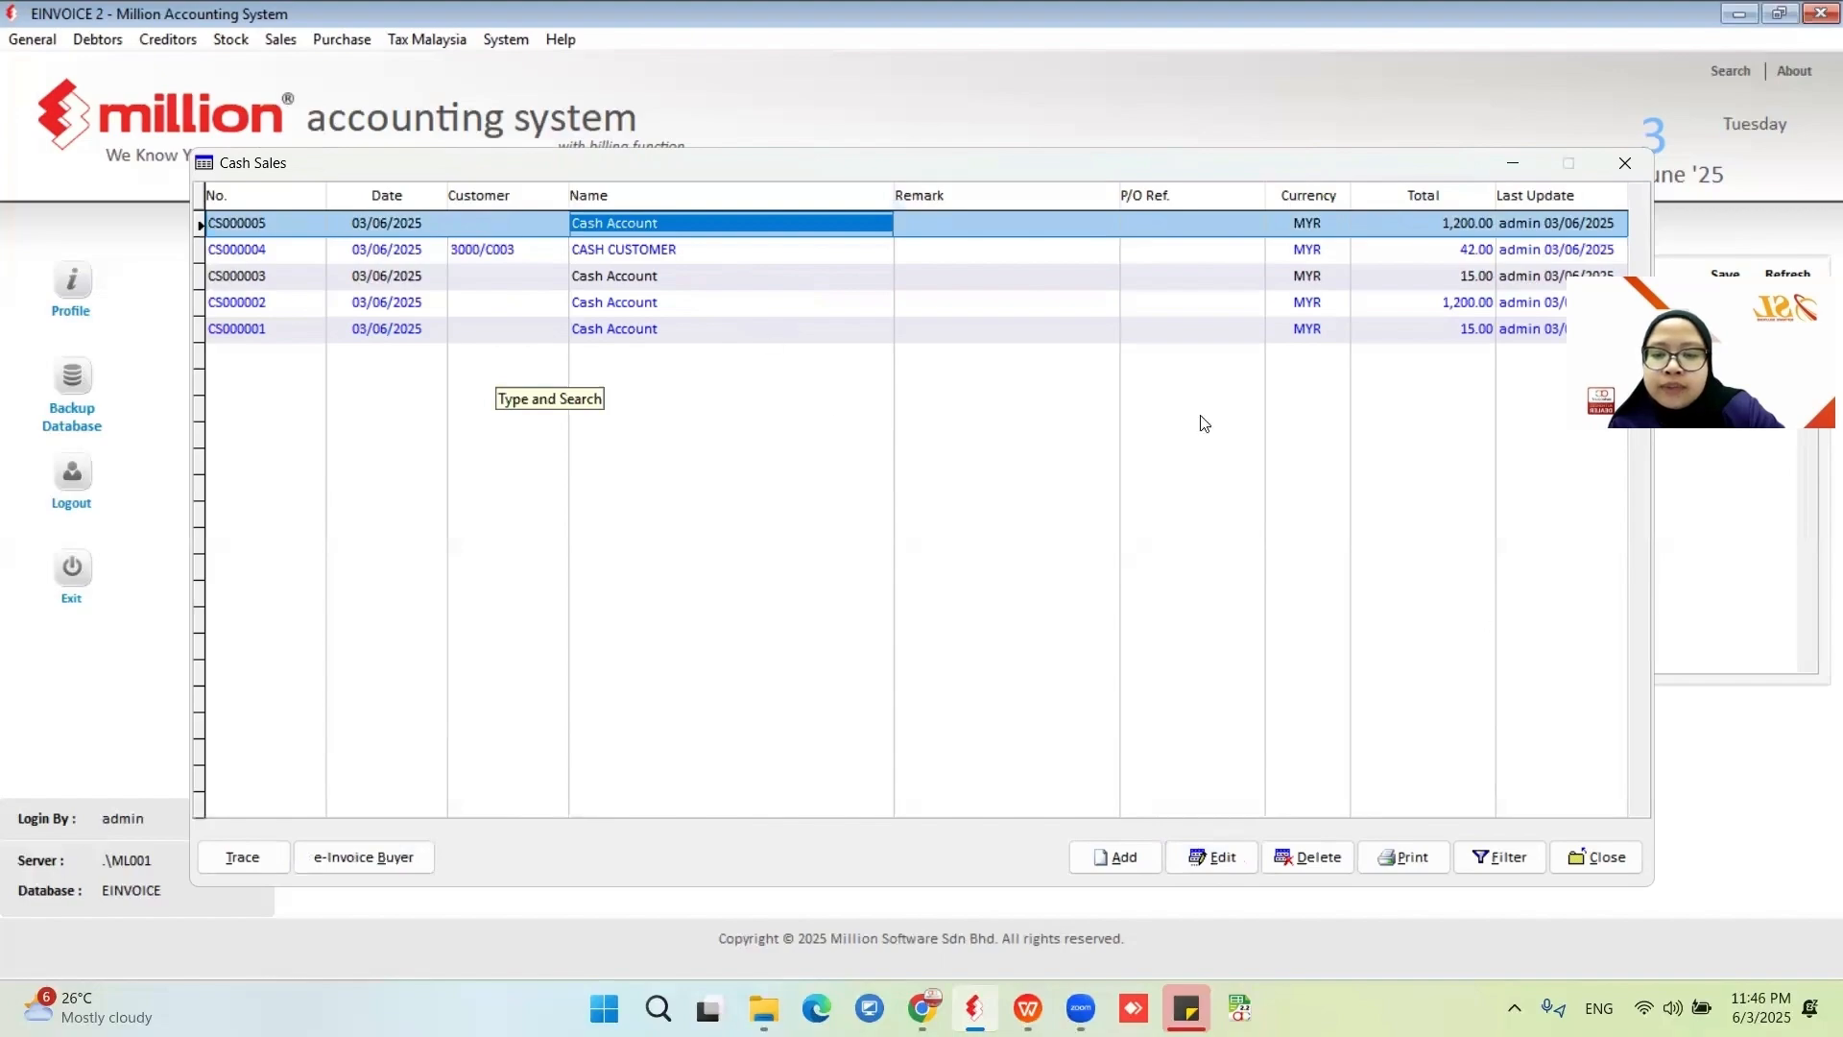